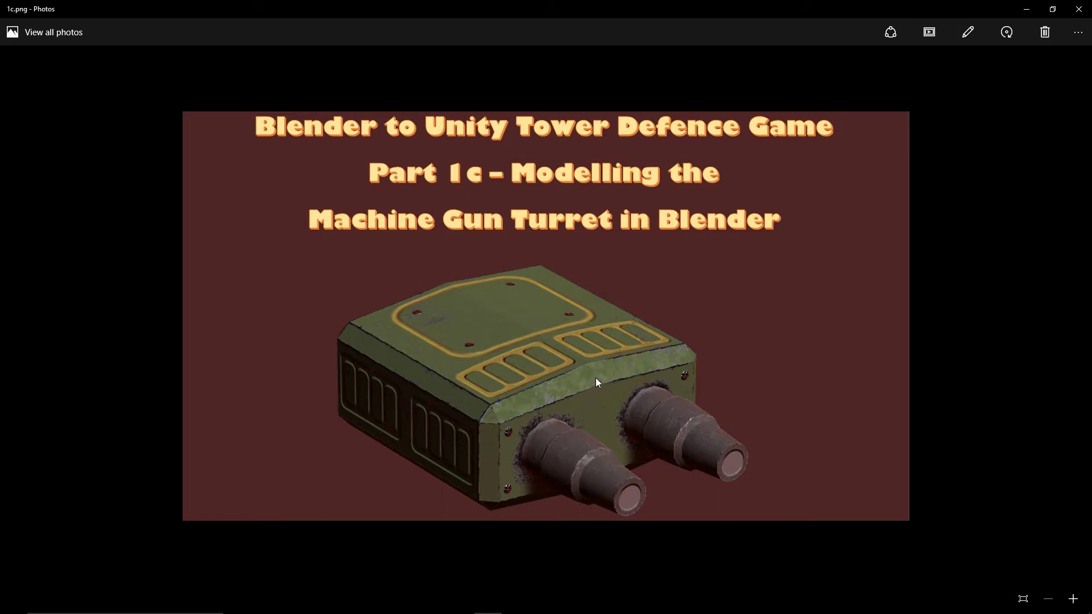
Switch to Blender and hide the stand_cylinder object so the inner stand block is exposed.
click(1026, 9)
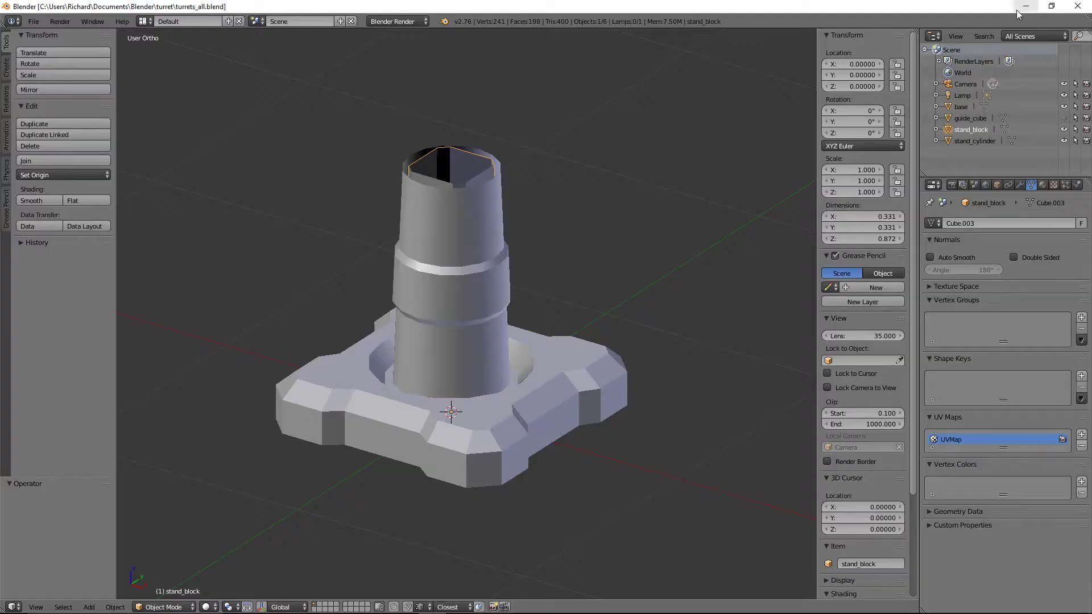
middle_drag(394, 199, 457, 200)
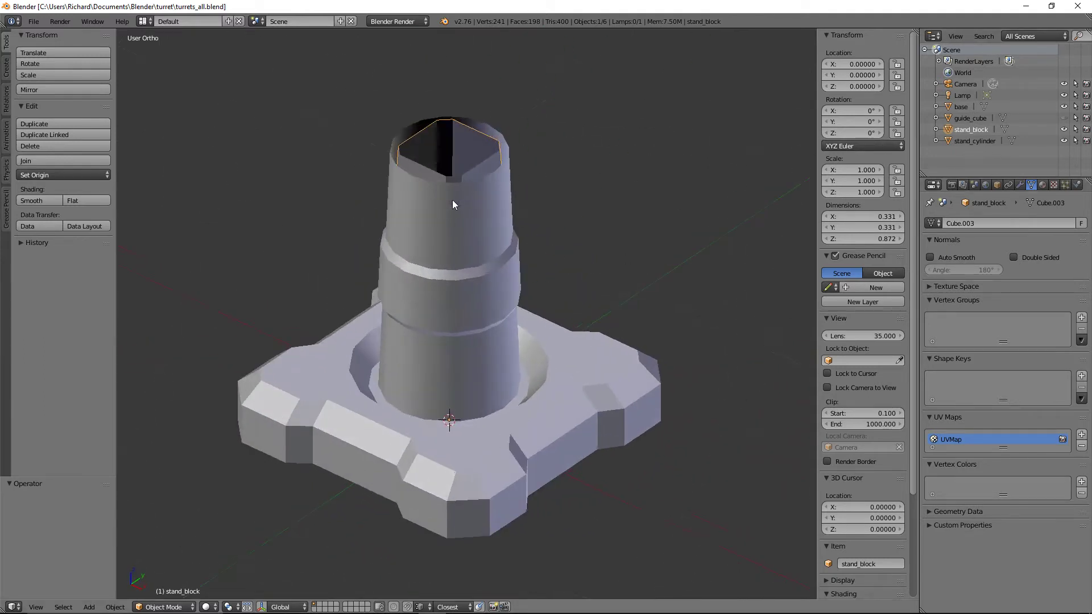
click(1064, 140)
middle_drag(339, 280, 428, 319)
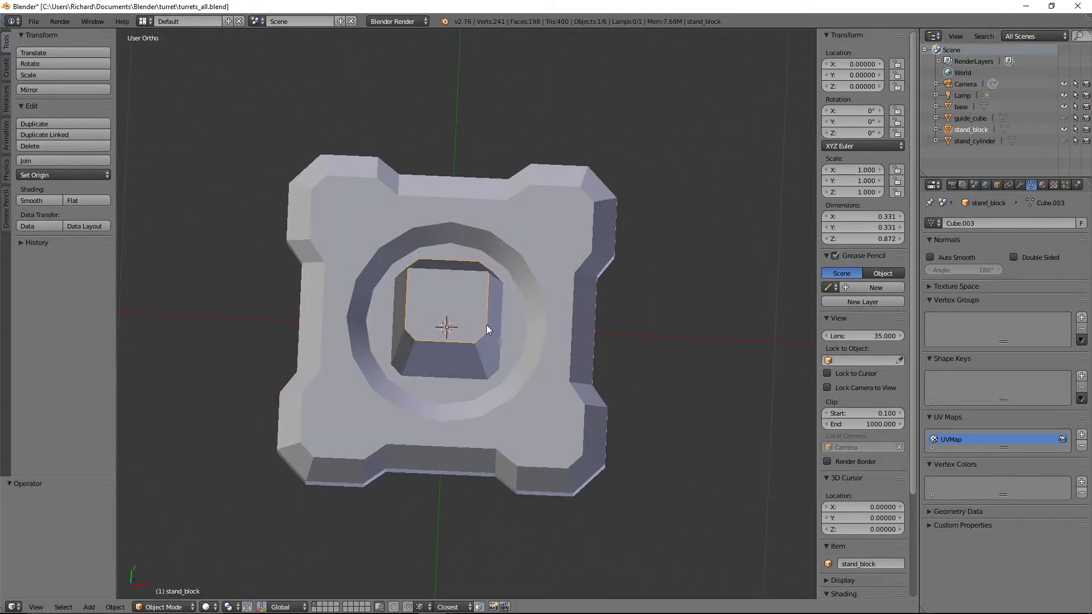
Scale the whole stand_block mesh by about 1.12 in X and Y only, excluding the Z axis.
key(Tab)
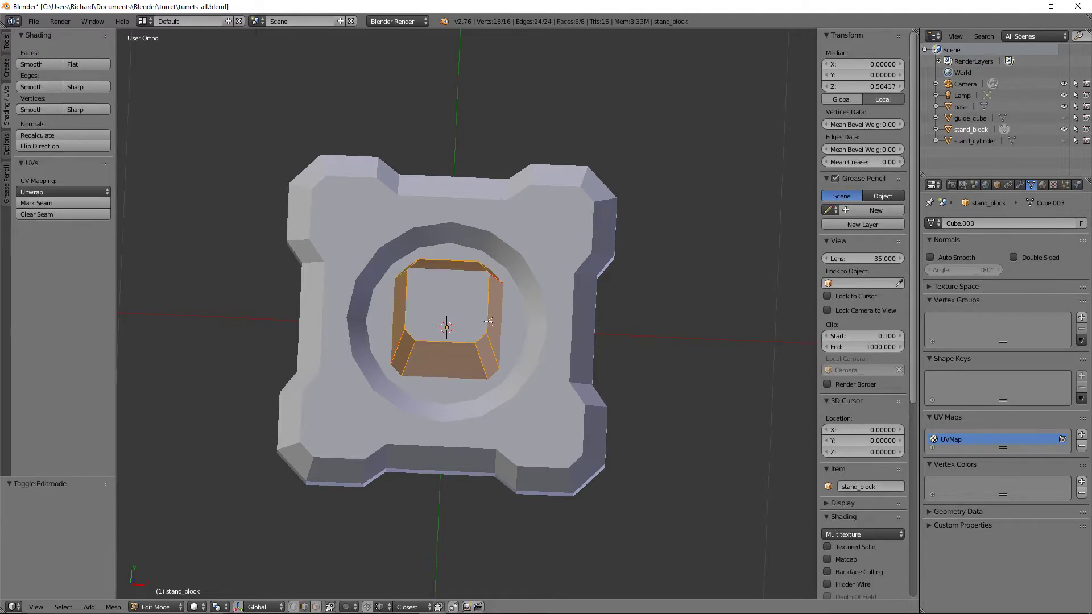
key(KP_7)
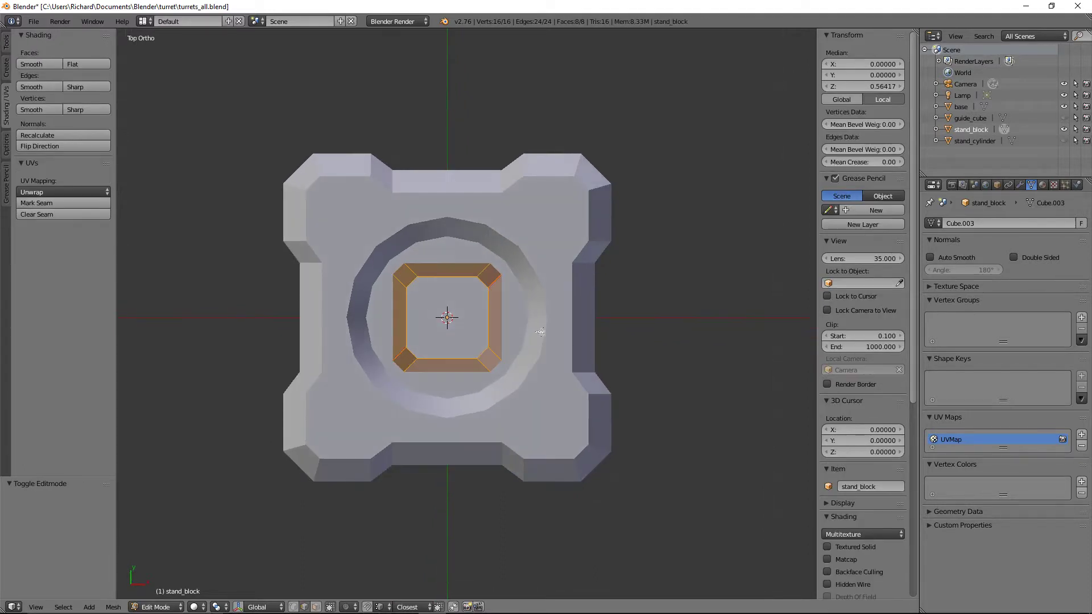
key(s)
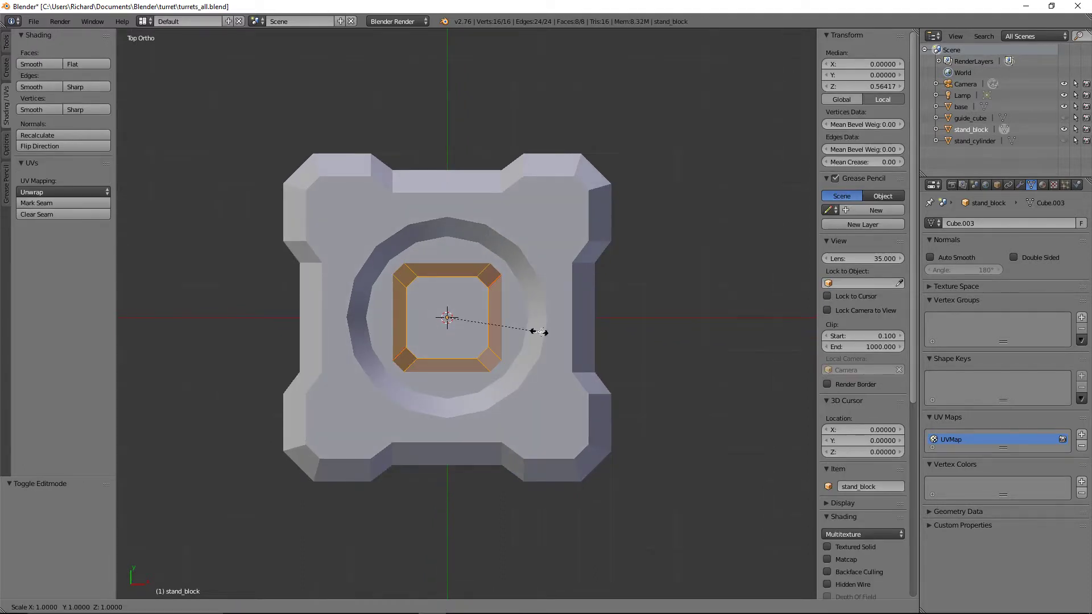
key(shift+z)
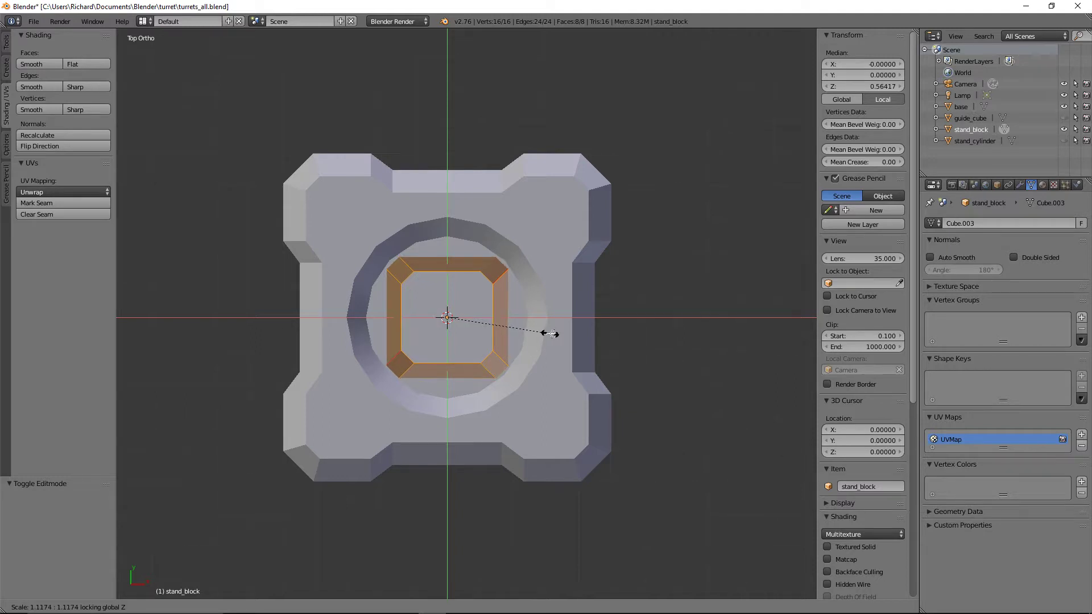
click(549, 333)
middle_drag(517, 316, 468, 243)
key(Tab)
Split the 3D view into two areas side by side and turn one into a UV/Image Editor.
drag(3, 608, 331, 603)
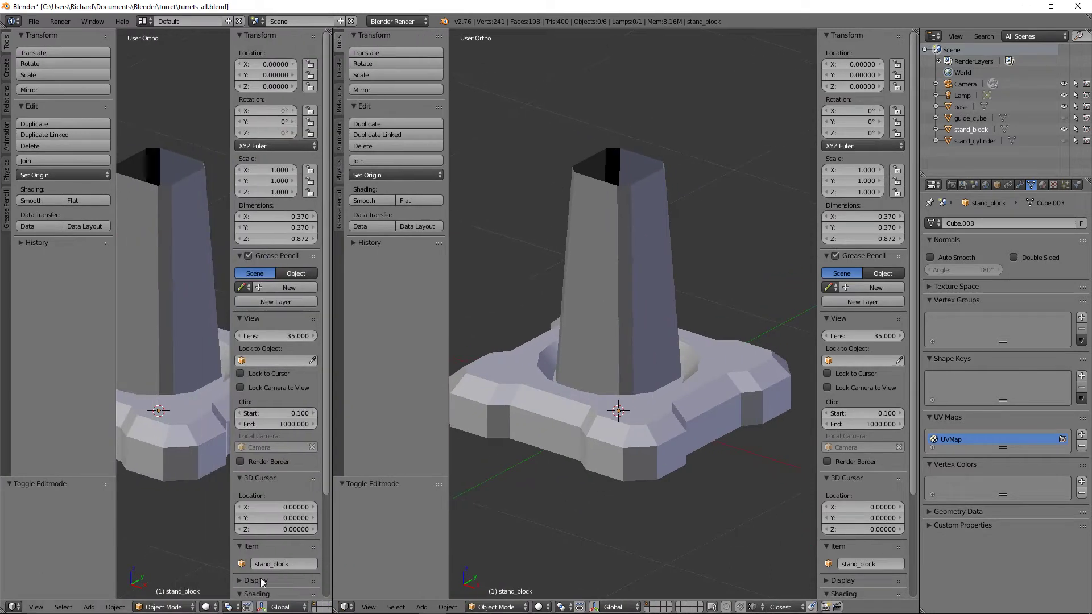
click(11, 607)
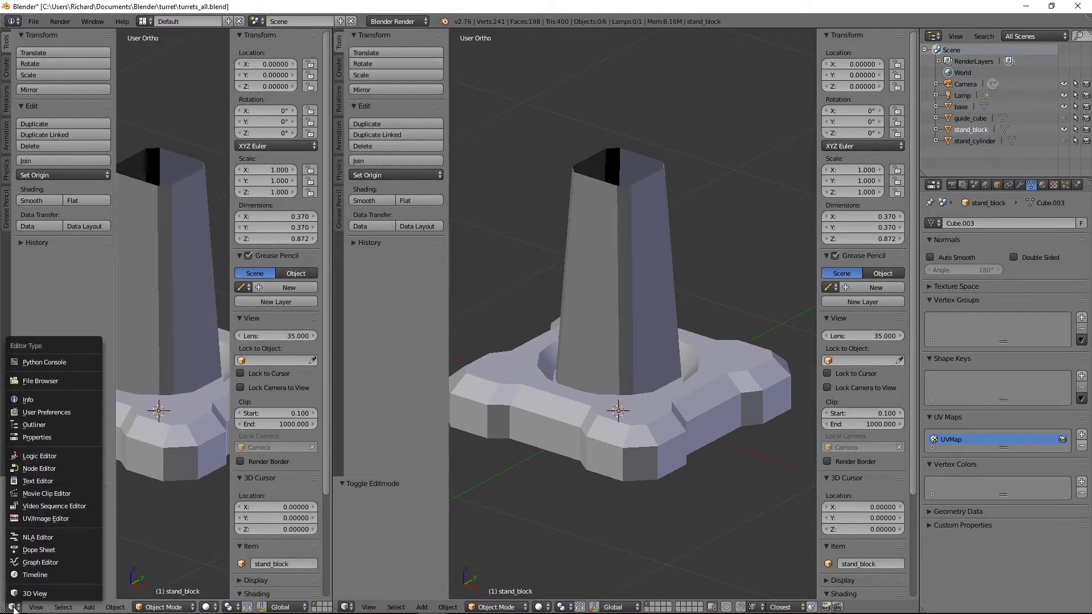
click(49, 518)
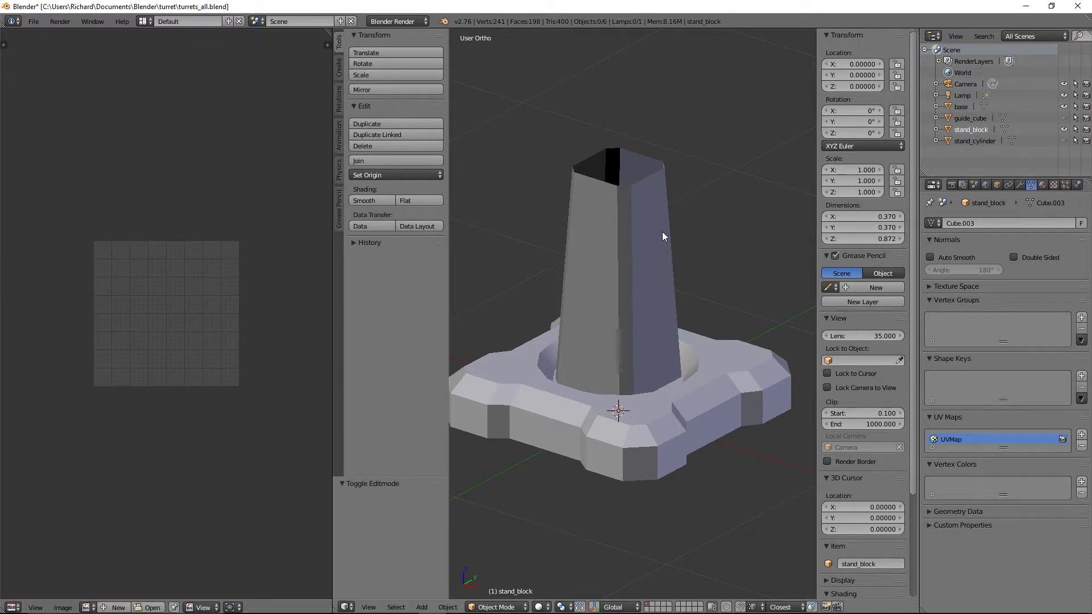
Apply rotation and scale to stand_block, and unwrap its entire mesh again.
right_click(637, 258)
key(ctrl+a)
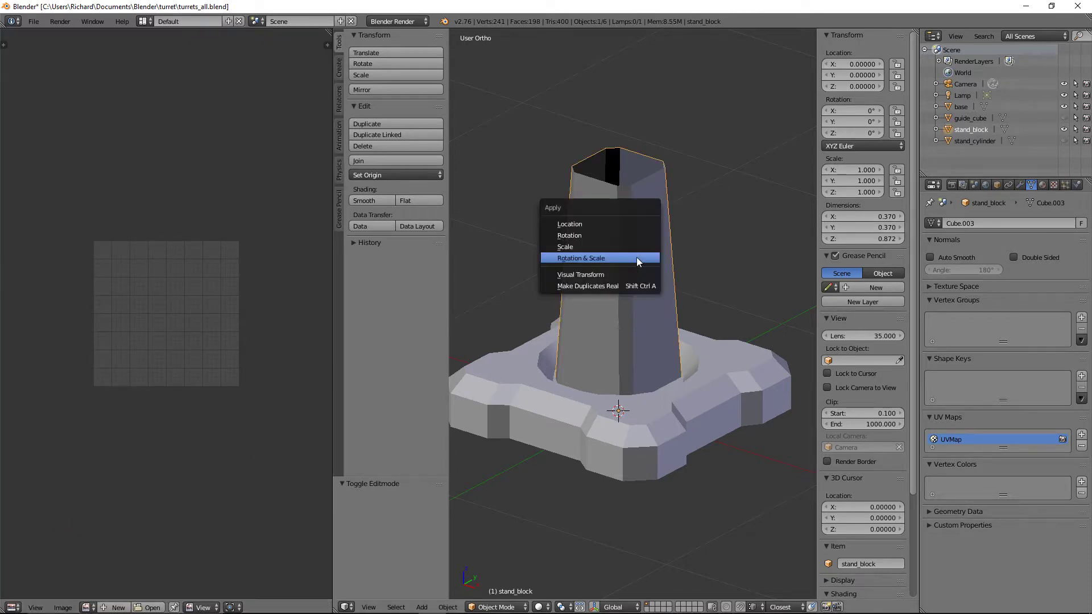
click(637, 257)
key(Tab)
key(a)
key(a)
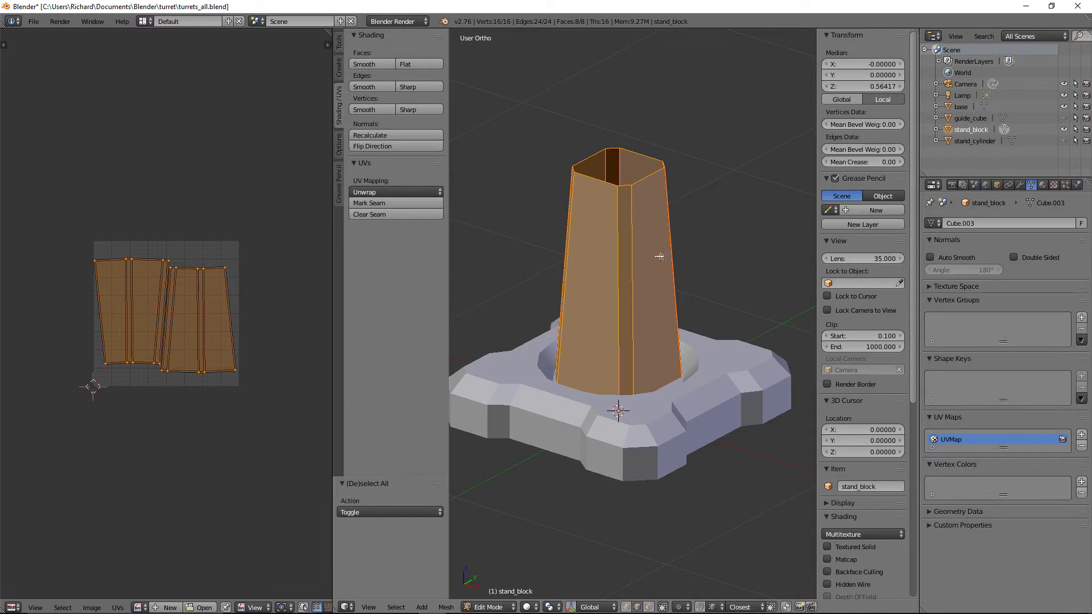
key(u)
click(659, 257)
Select the whole first UV island of the stand block's unwrap.
right_click(154, 295)
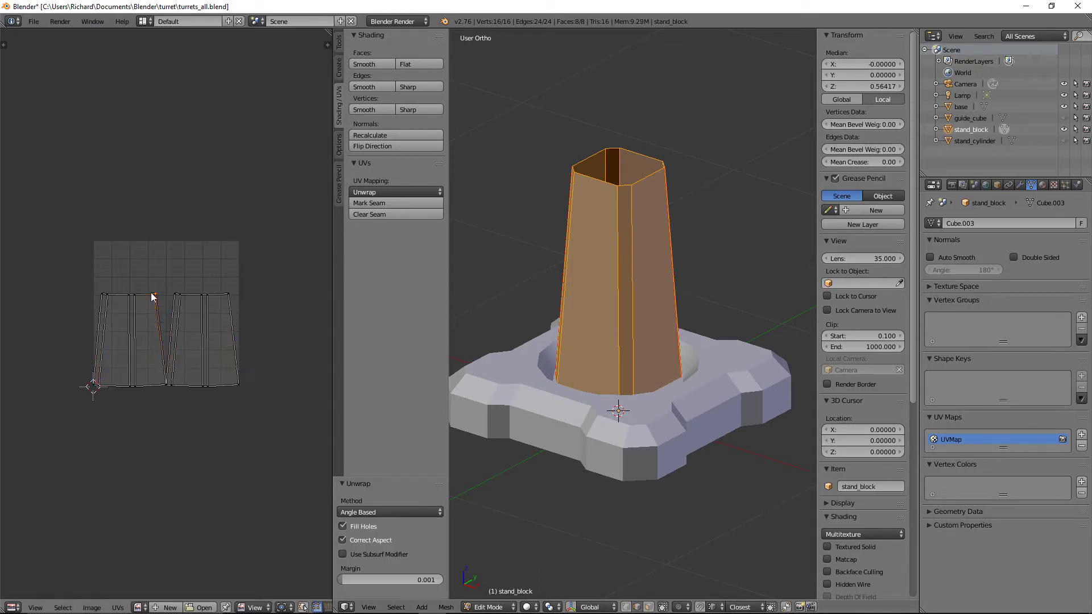
key(ctrl+l)
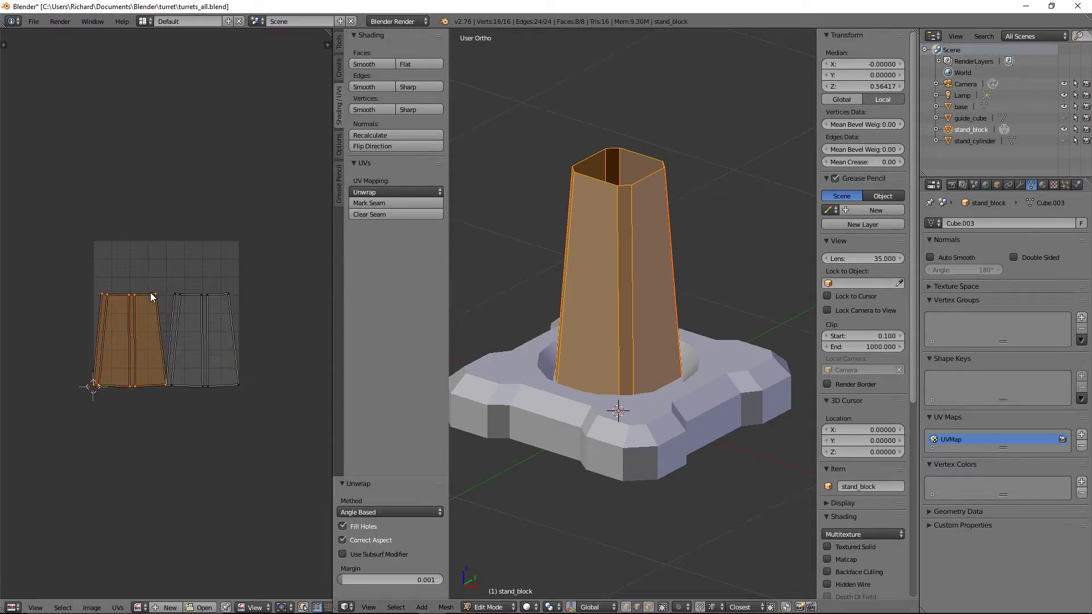
text(r90)
key(Return)
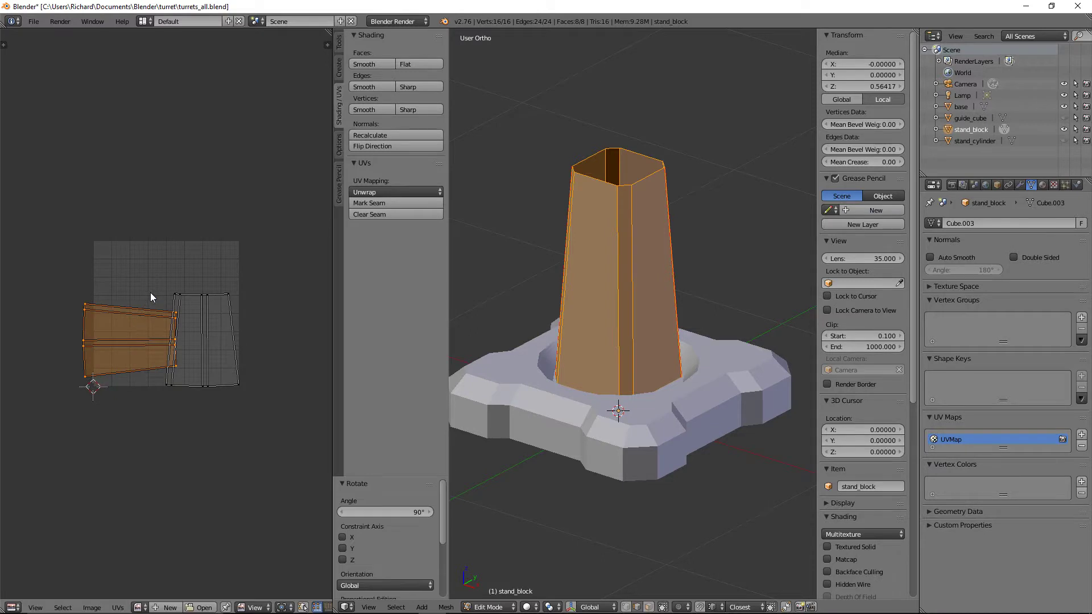
key(ctrl+z)
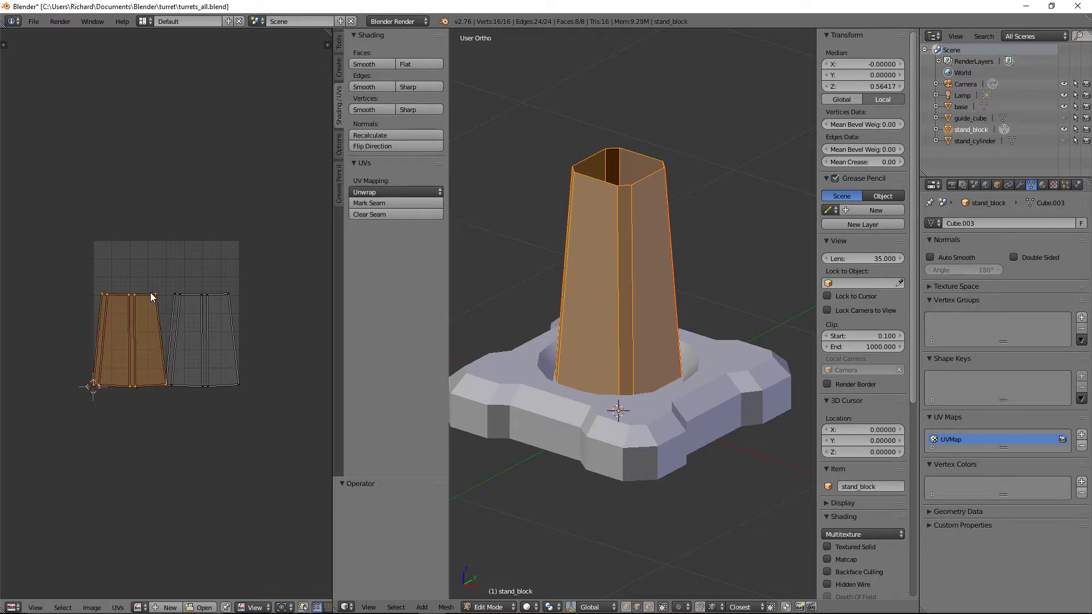
Rotate the selected UV island by -180 degrees and shift it about 0.035 in X and Y to nest beside the other island.
text(r-180)
key(Return)
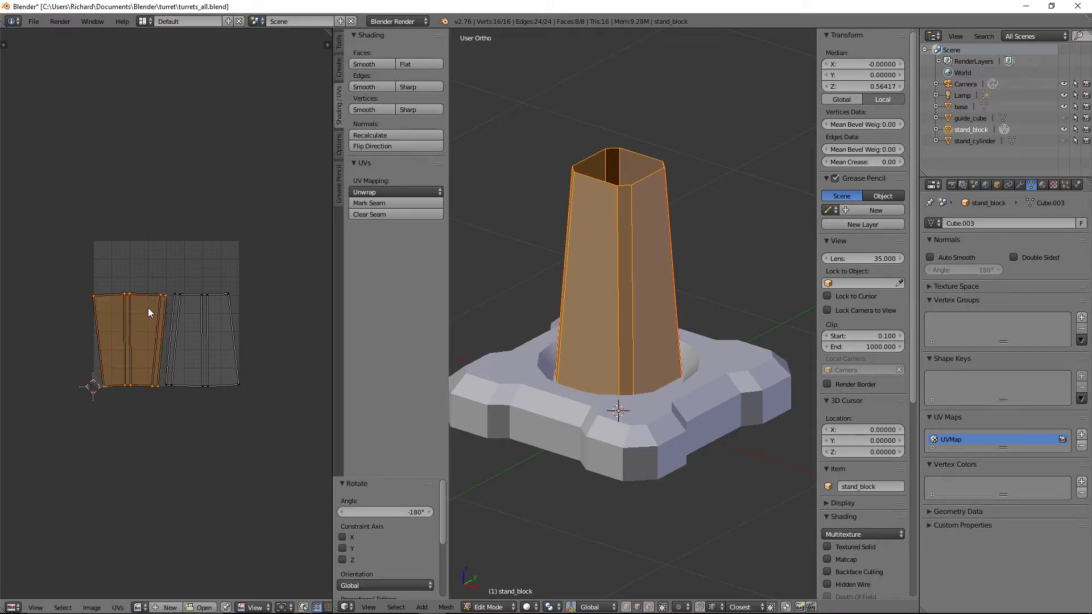
key(g)
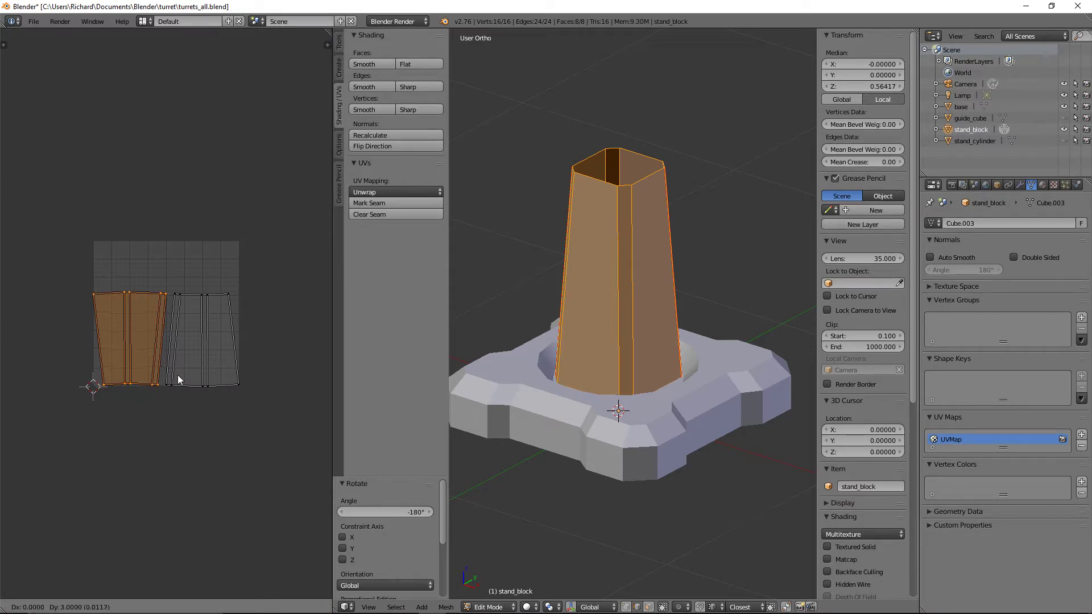
click(182, 371)
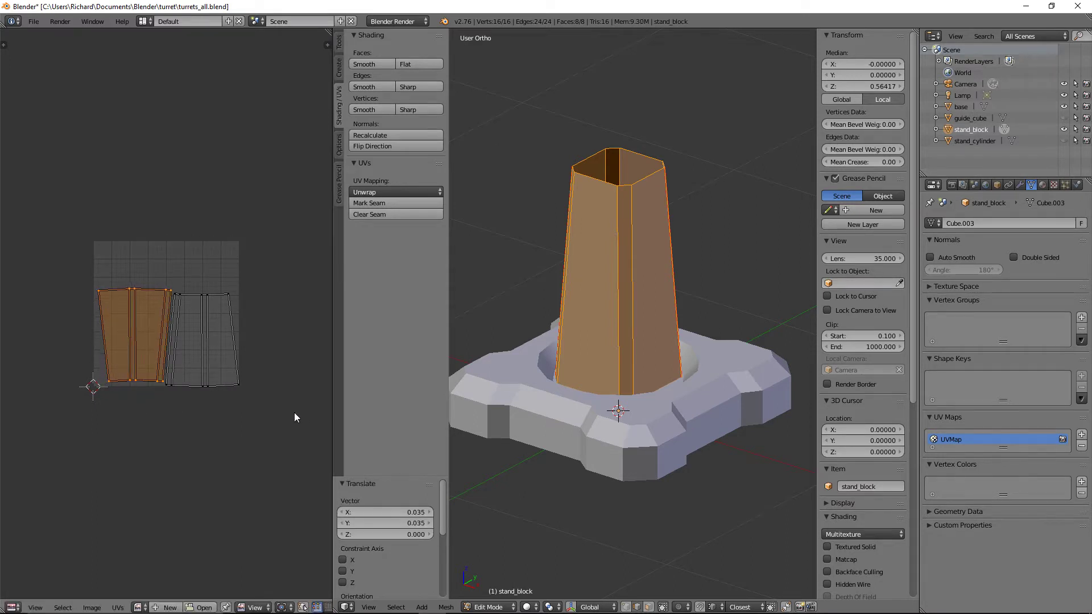
scroll(258, 375, up, 3)
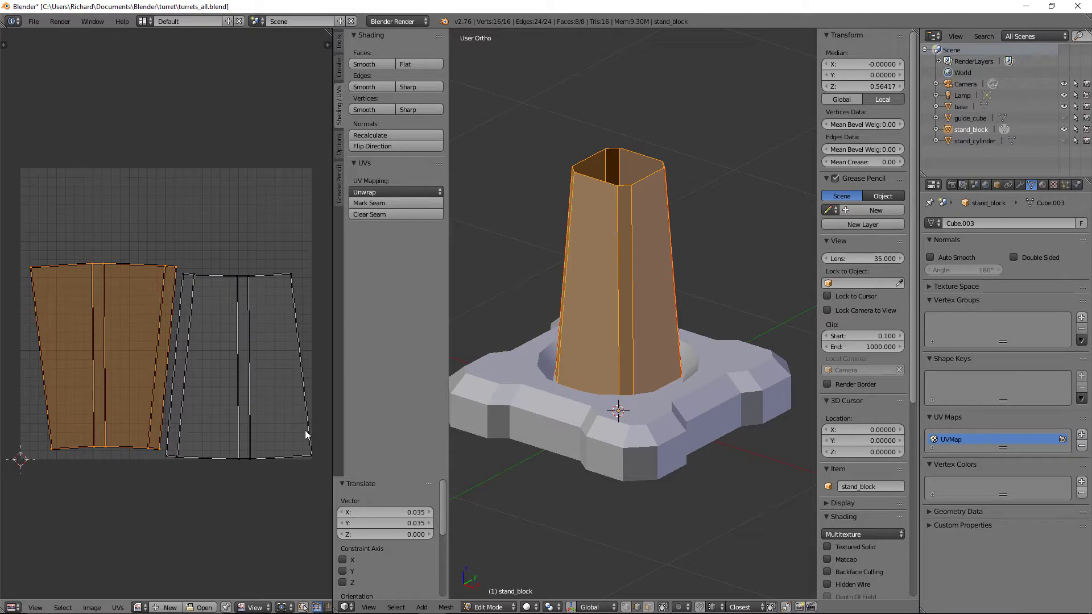
key(g)
click(303, 425)
Select all the UVs and move both islands about -0.016 in X and 0.156 in Y within the UV grid.
key(a)
key(a)
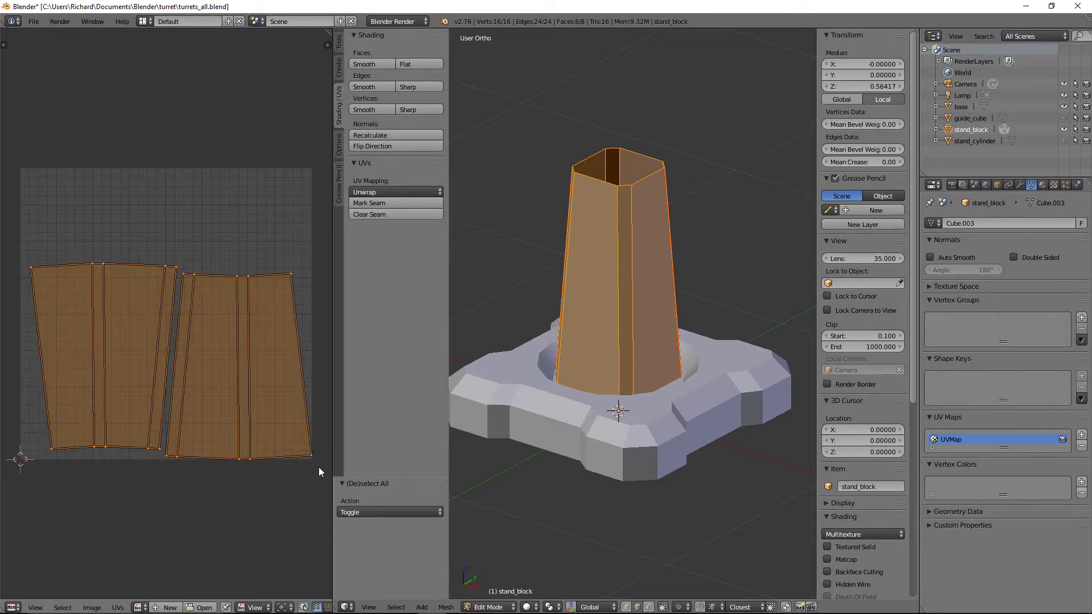
key(g)
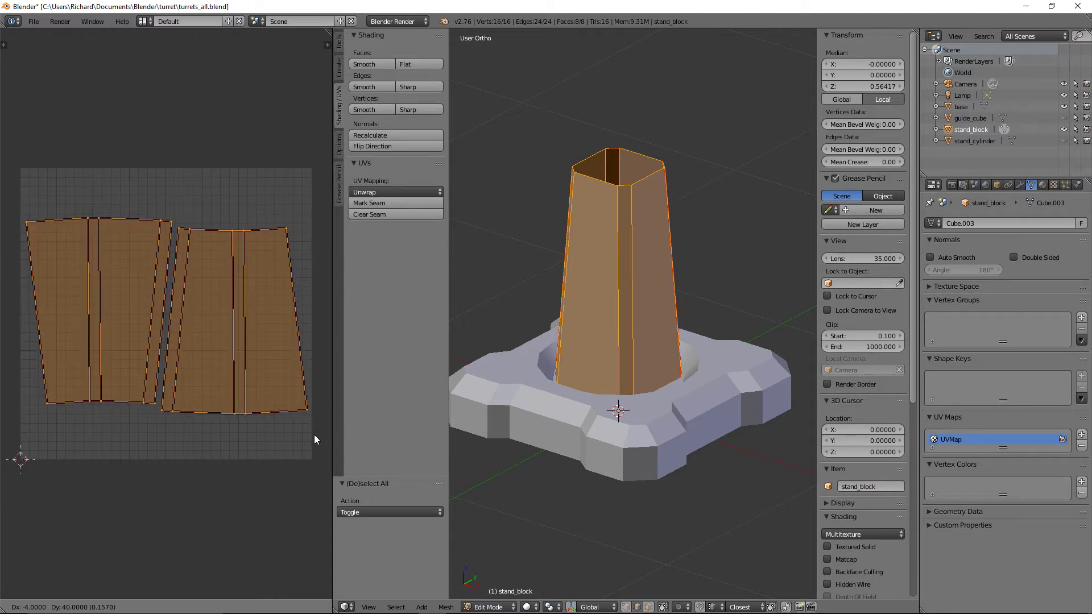
click(314, 434)
scroll(643, 328, down, 2)
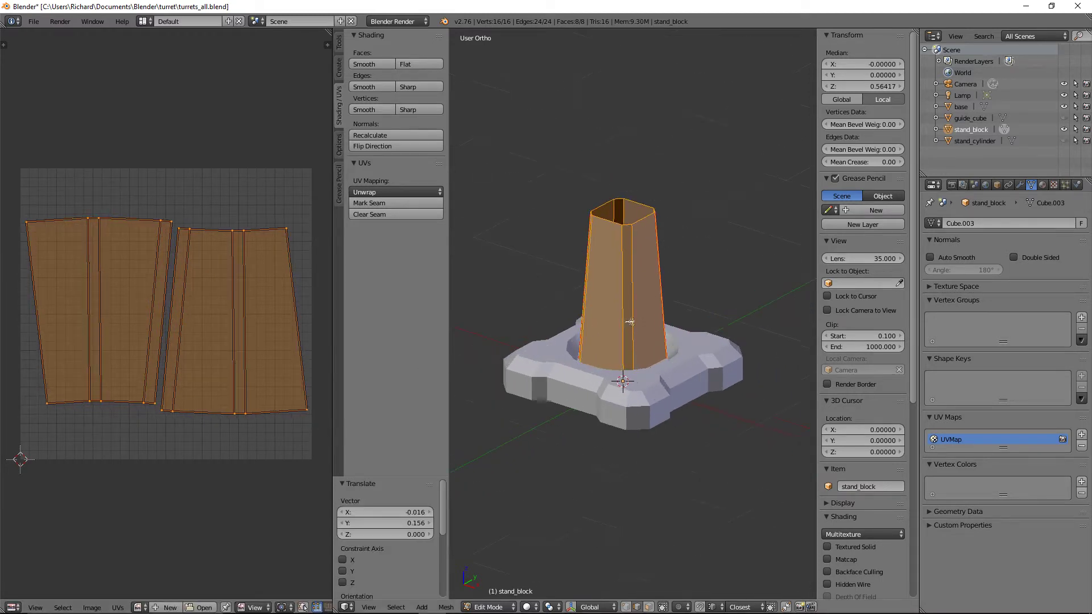
Leave edit mode and save turrets_all.blend over the existing file.
key(Tab)
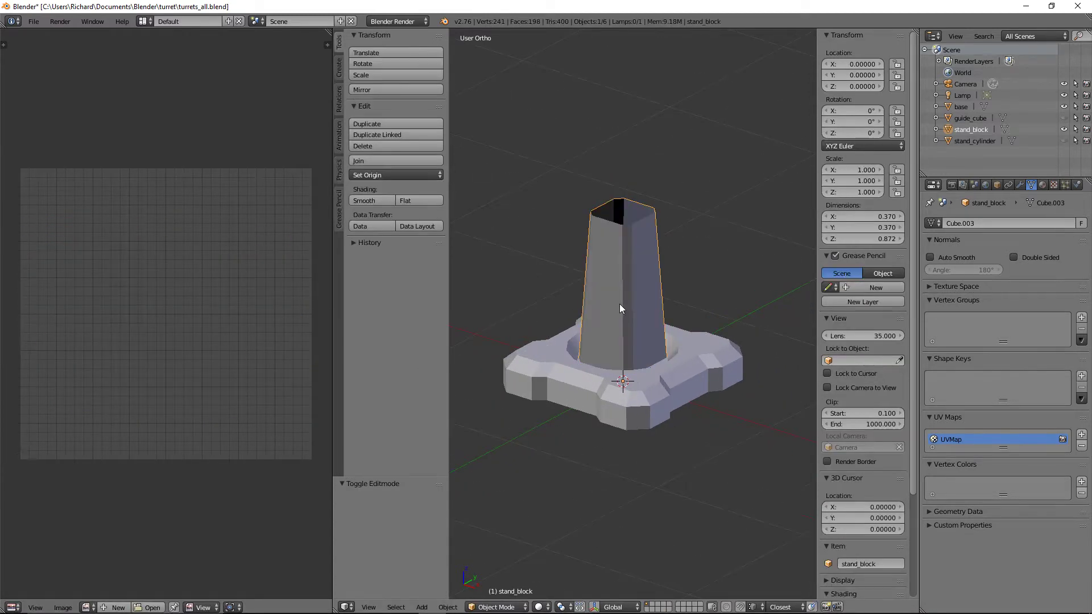
key(space)
key(Escape)
key(ctrl+s)
click(603, 312)
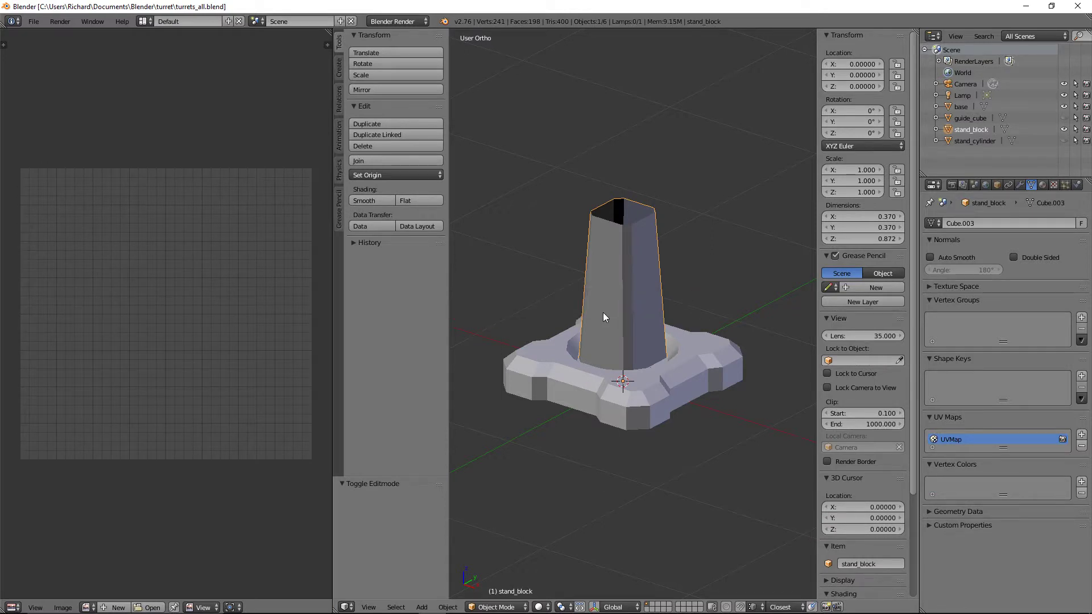
Select the top edge loop of the stand_block mesh and snap the 3D cursor to its centre.
key(Tab)
alt+right_click(617, 223)
middle_drag(626, 214, 641, 236)
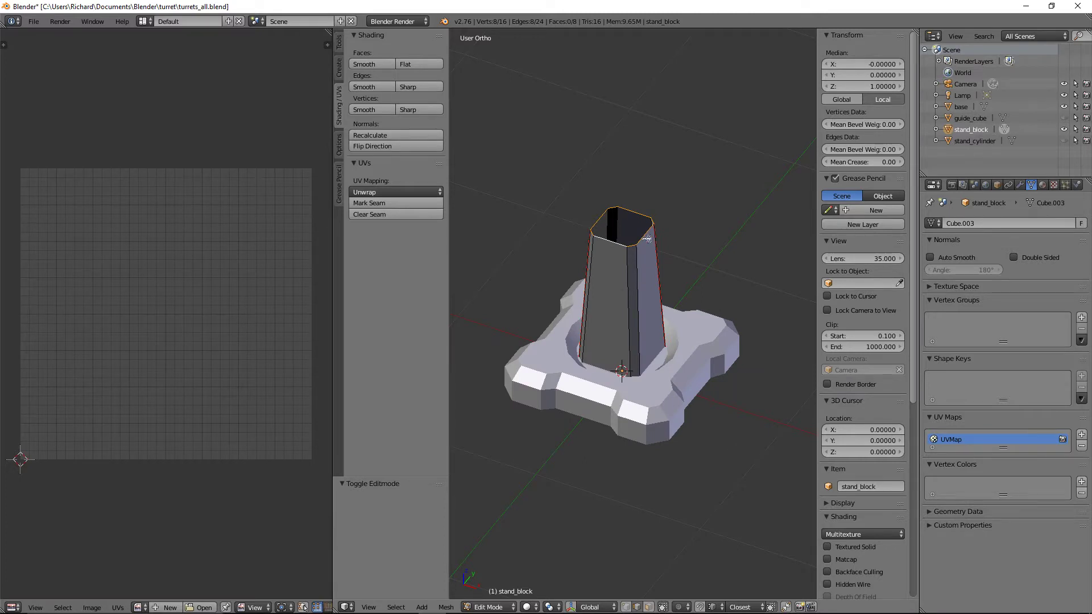
key(shift+s)
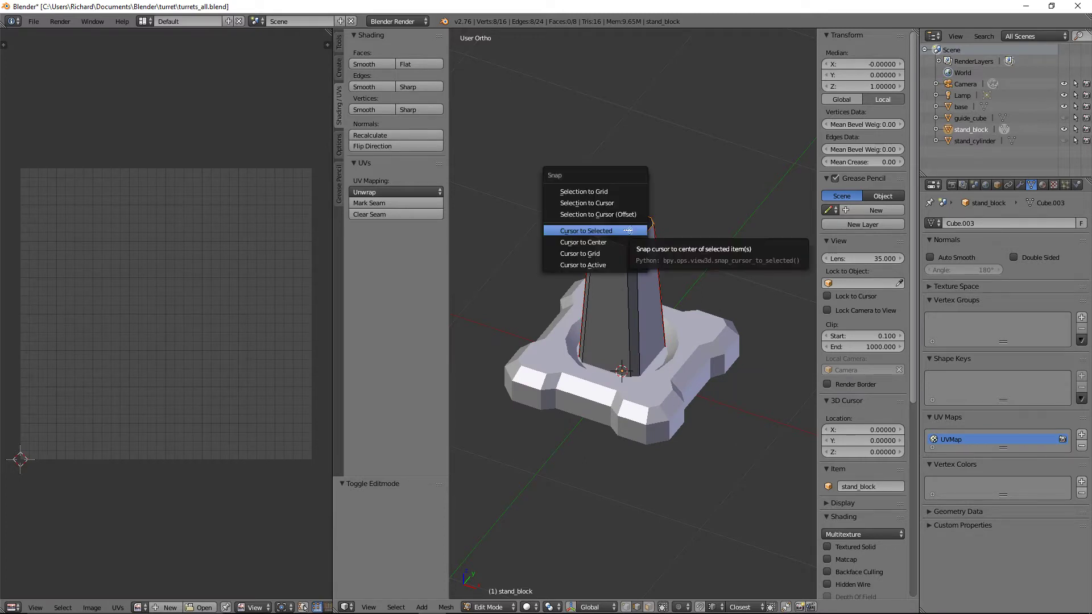
click(610, 232)
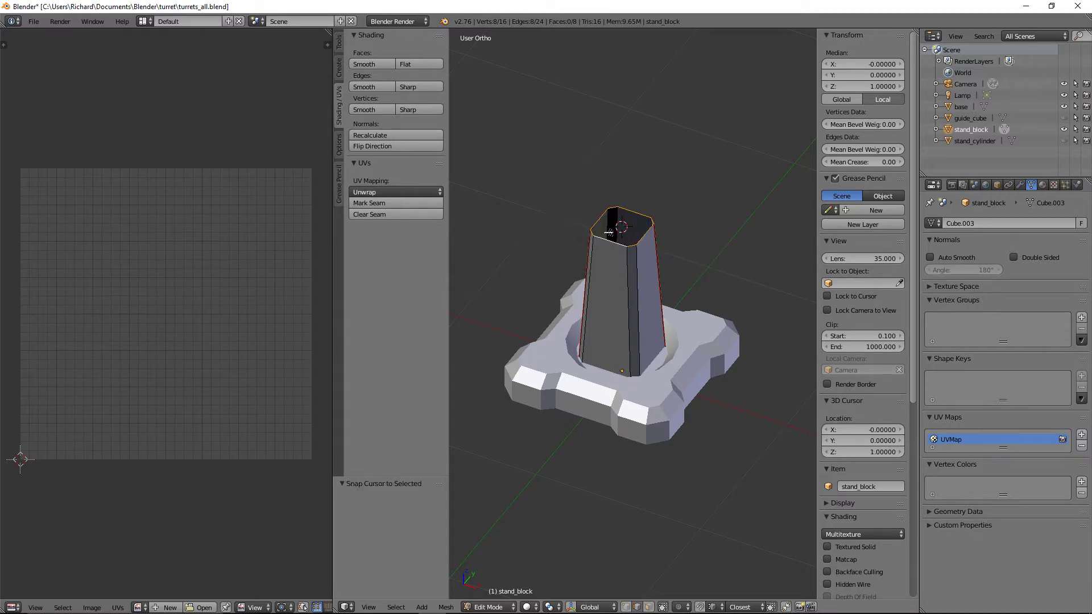
Add a cube mesh at the 3D cursor as a new object, and check the turret reference image in Photos before returning to Blender.
key(KP_7)
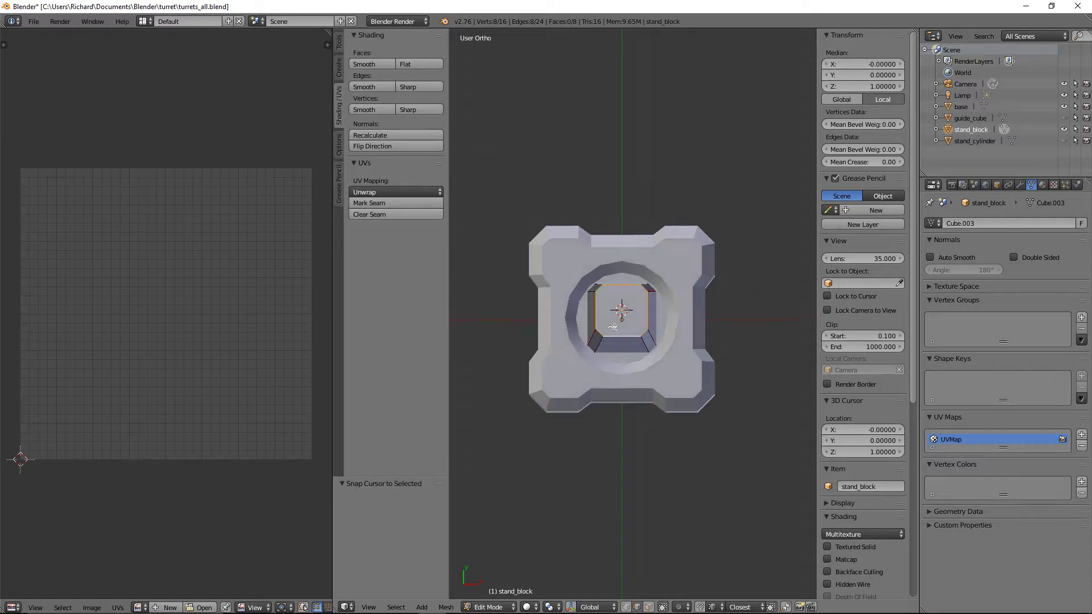
key(KP_1)
scroll(644, 260, down, 4)
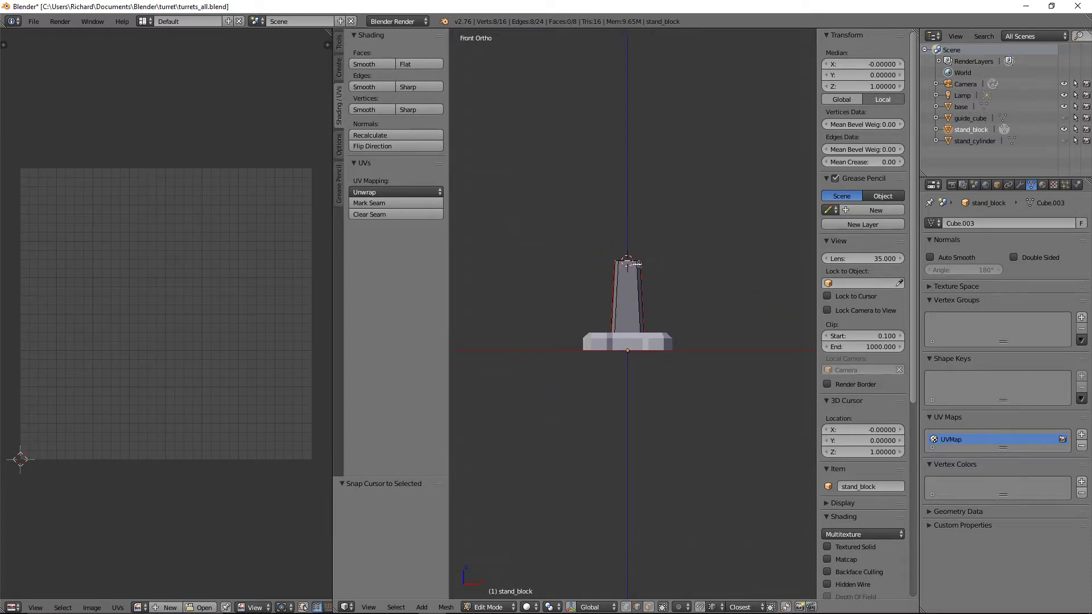
key(shift+s)
key(Tab)
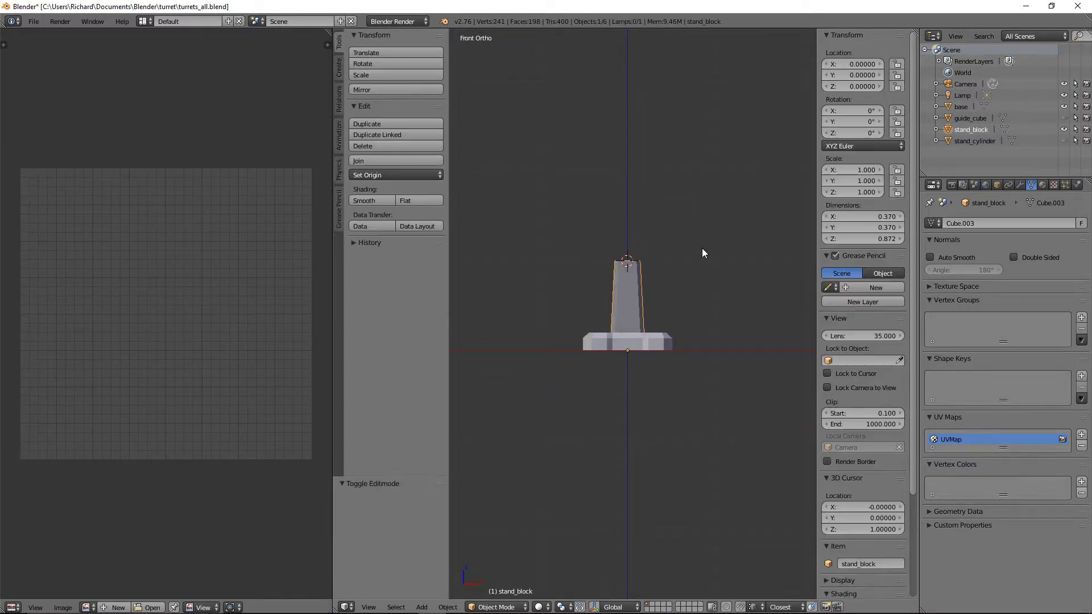
key(shift+a)
mouse_move(682, 274)
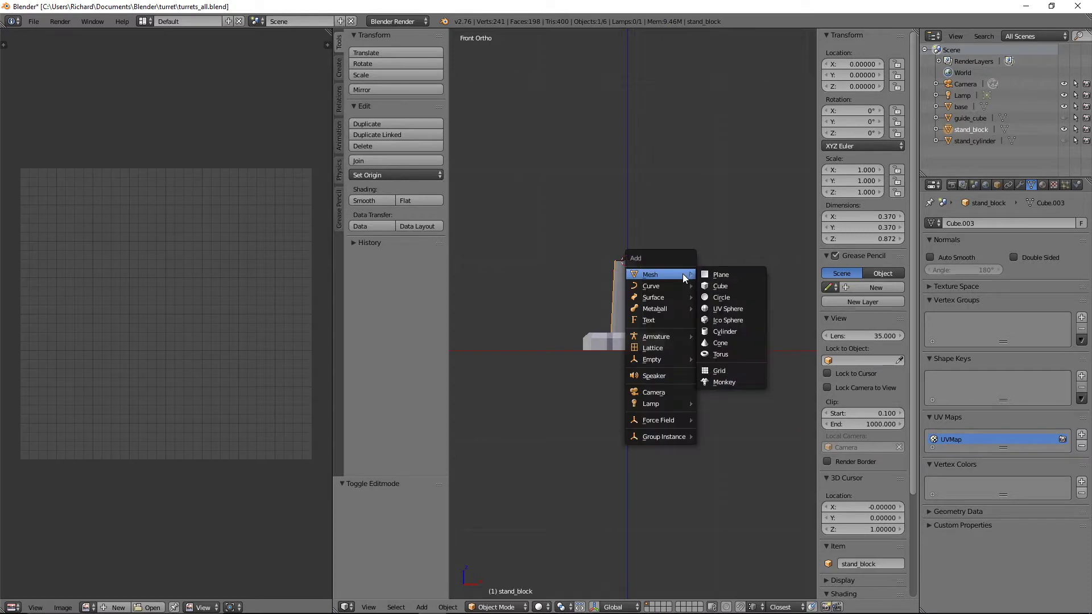
click(740, 288)
scroll(740, 288, up, 7)
scroll(750, 327, down, 3)
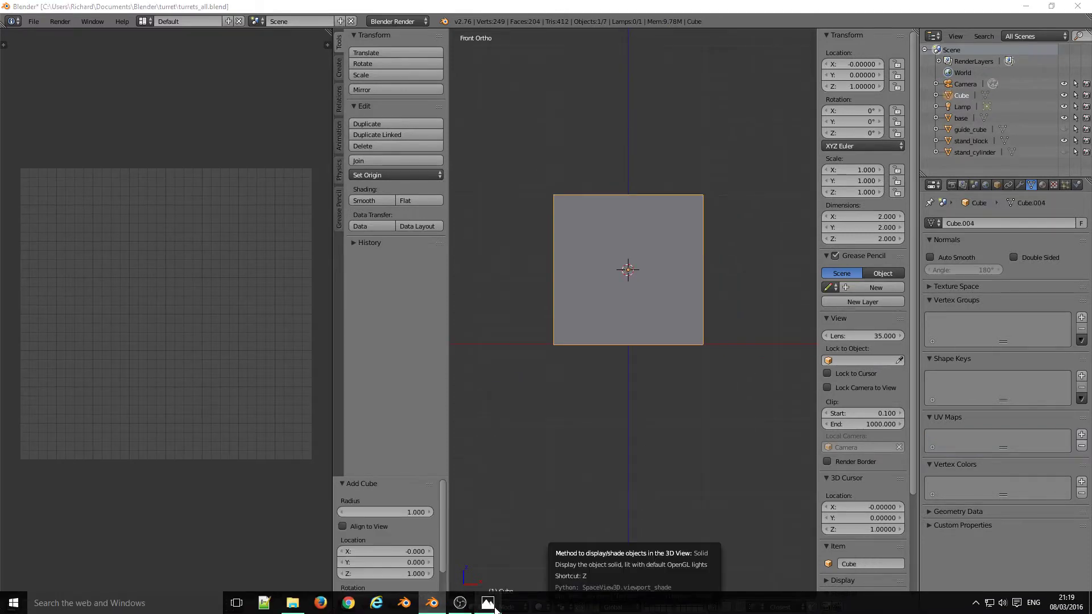
click(488, 603)
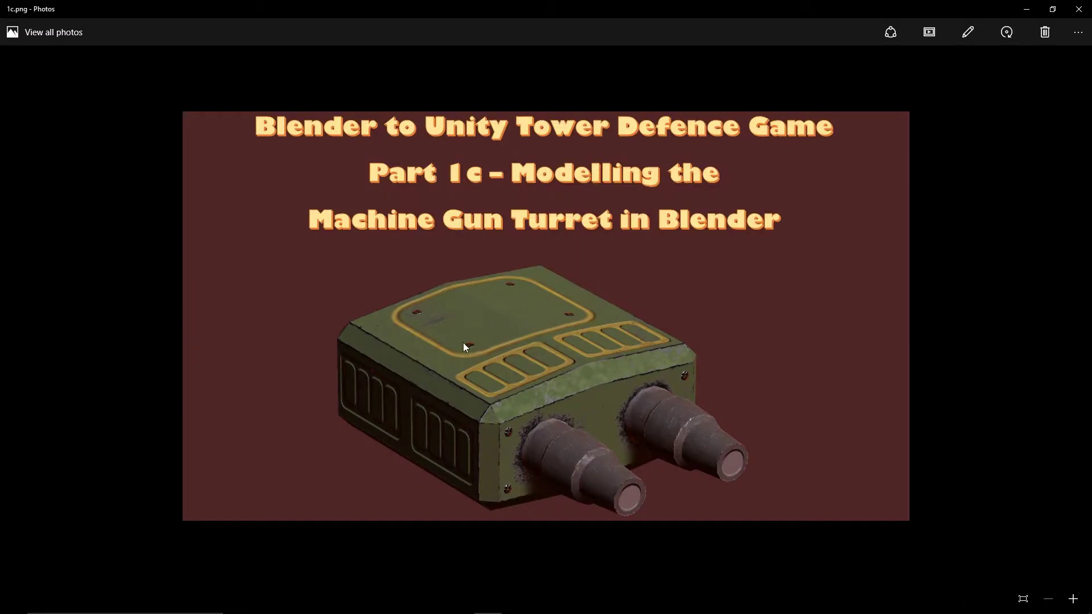
key(alt+Tab)
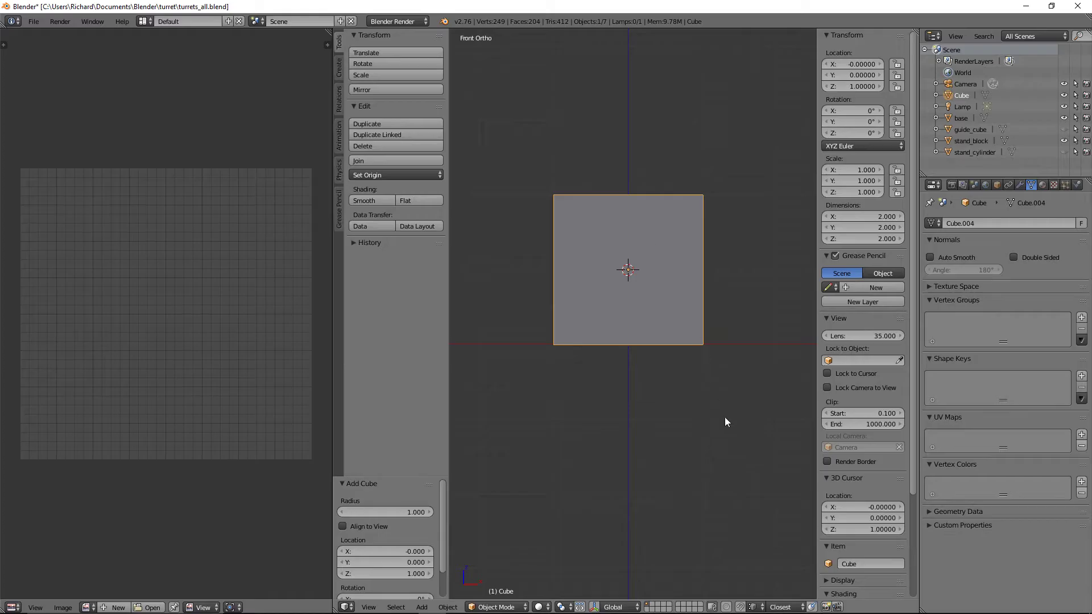
Scale the new cube uniformly to about 0.311, and flatten it along Z to a height of about 0.269.
key(s)
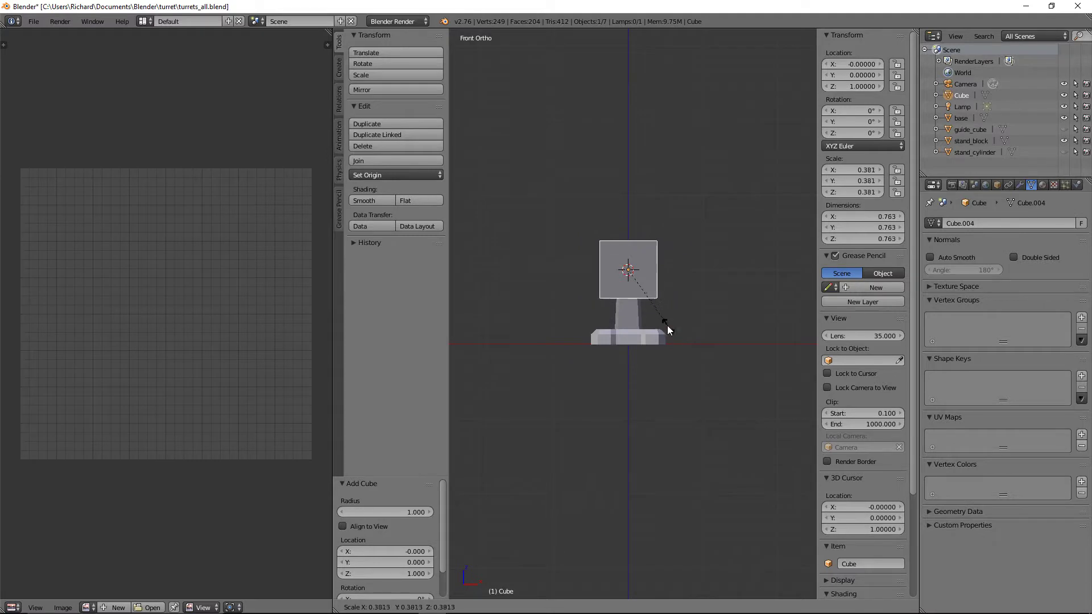
click(658, 323)
scroll(657, 322, up, 6)
key(z)
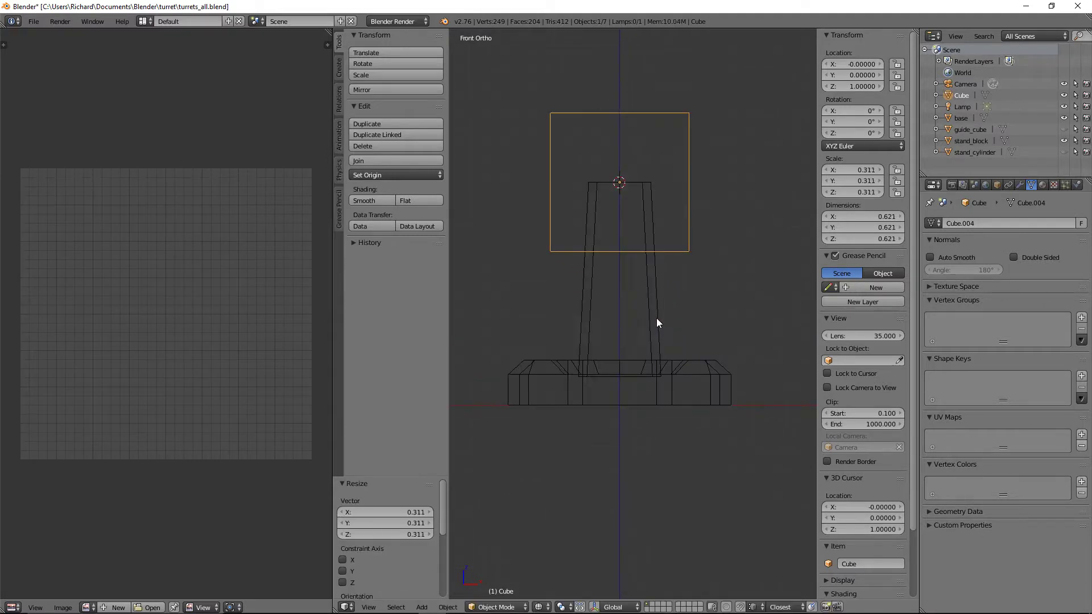
key(s)
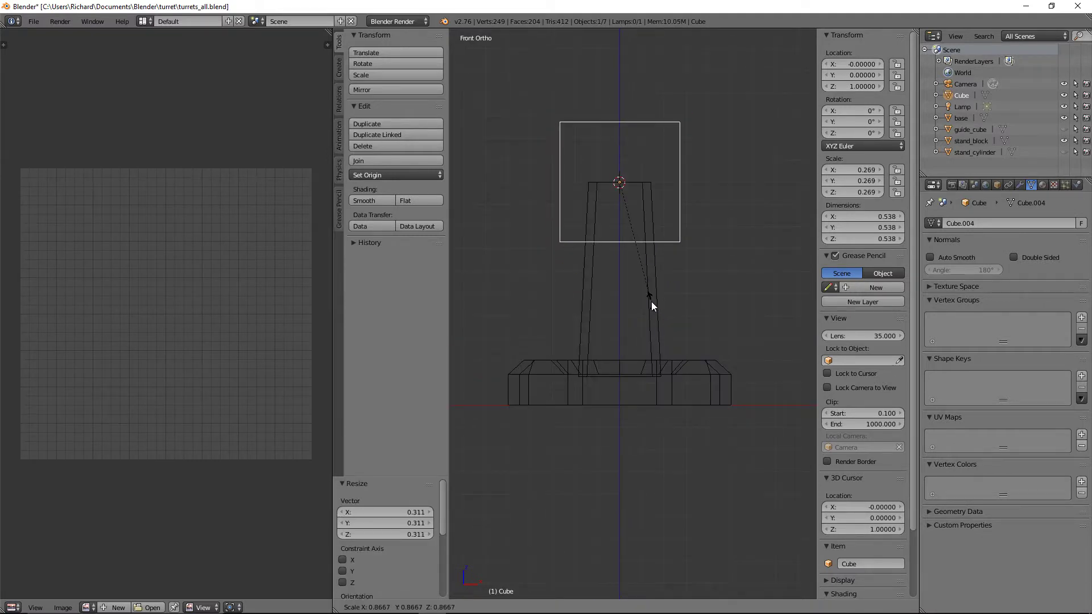
key(x)
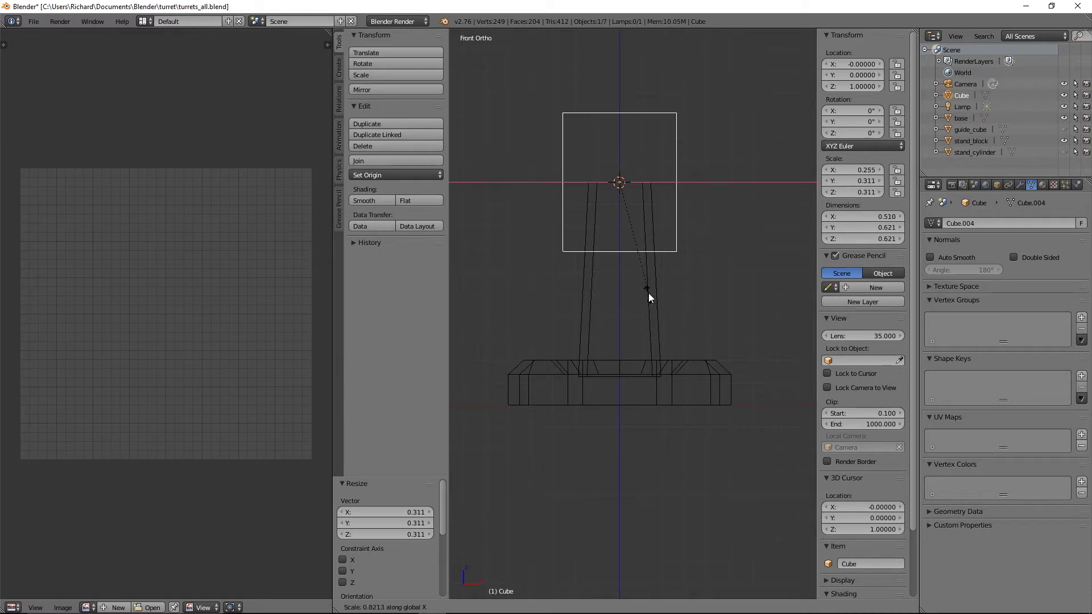
key(z)
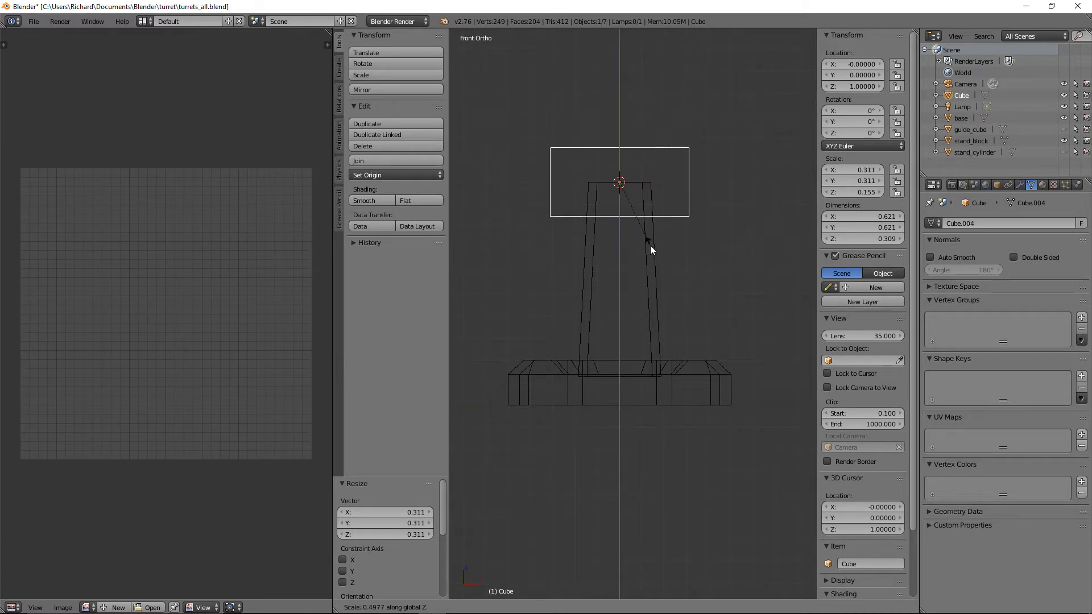
click(648, 237)
Raise the flattened cube about 0.112 along Z so that it sits on top of the stand.
key(g)
key(z)
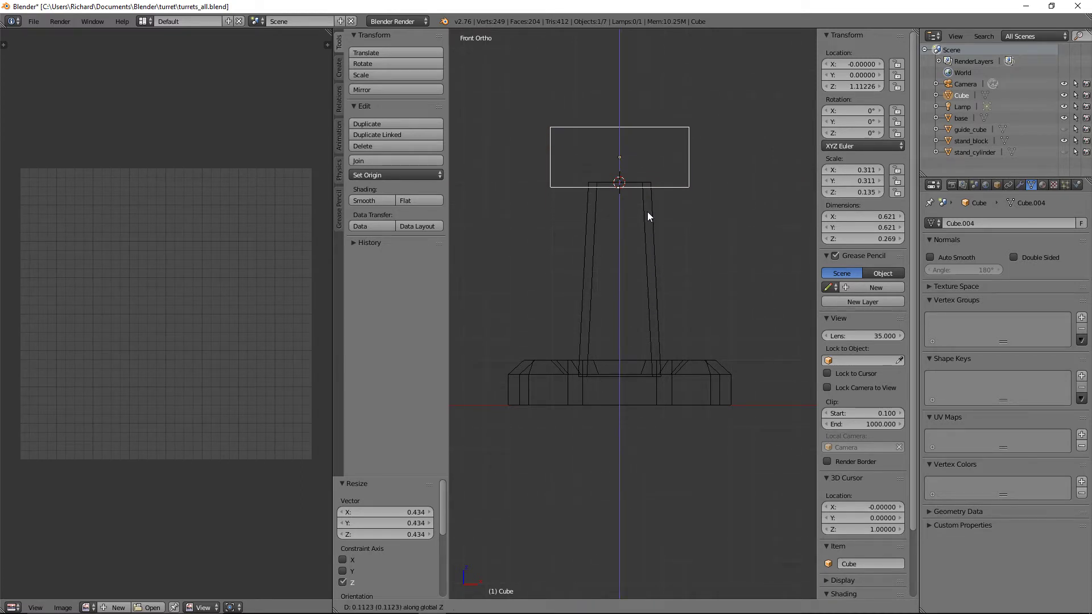
click(648, 216)
Scale the block by about 0.88 in X and Y only, keeping its height locked.
key(KP_3)
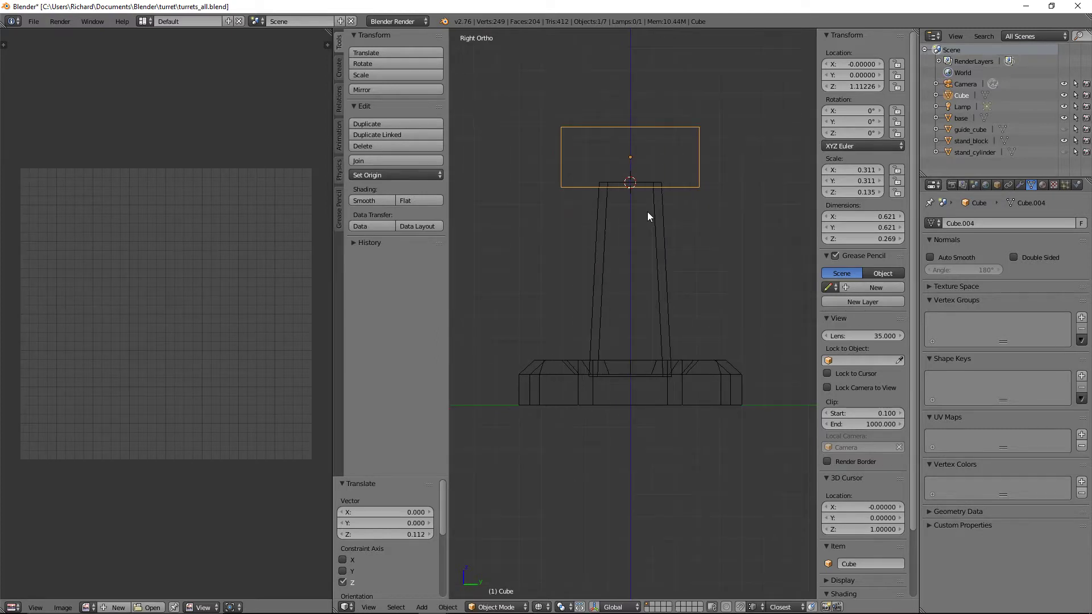
scroll(643, 214, down, 3)
key(z)
mouse_move(643, 213)
middle_down()
mouse_move(650, 234)
mouse_move(694, 252)
mouse_move(719, 343)
middle_up()
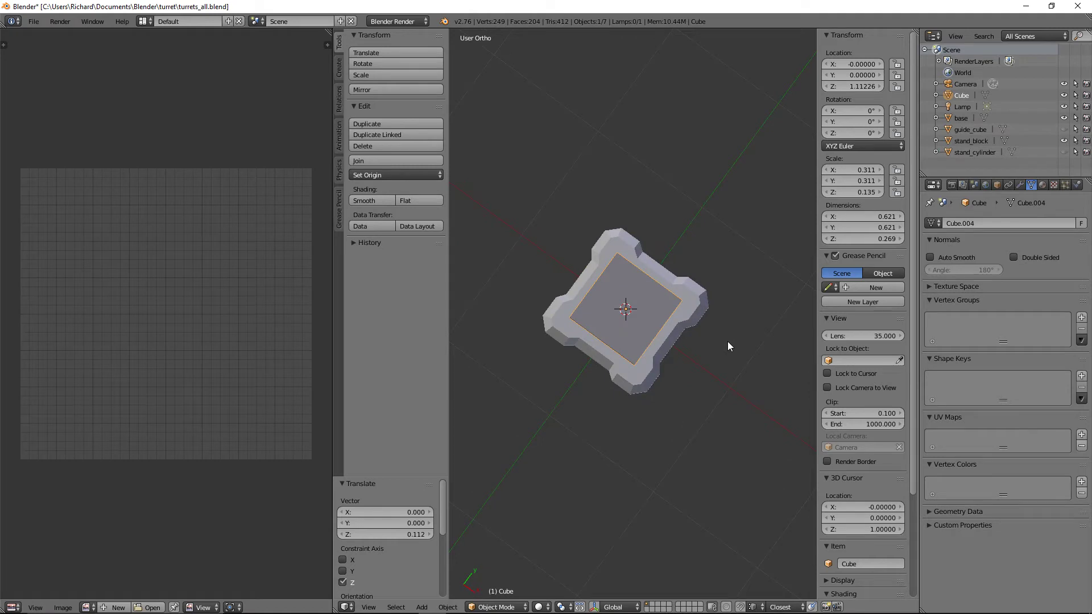
key(KP_7)
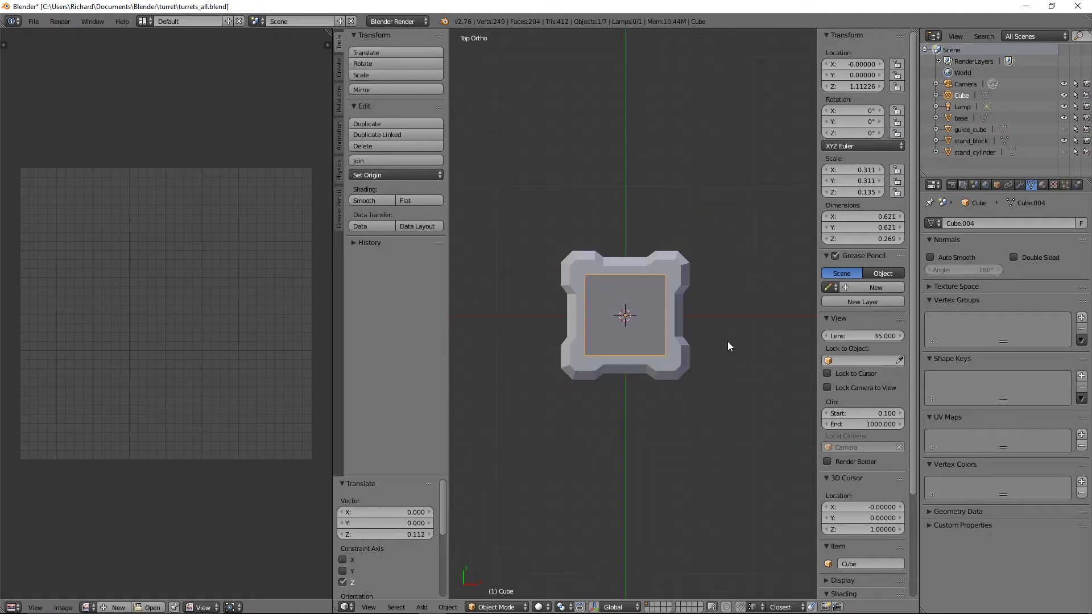
key(KP_1)
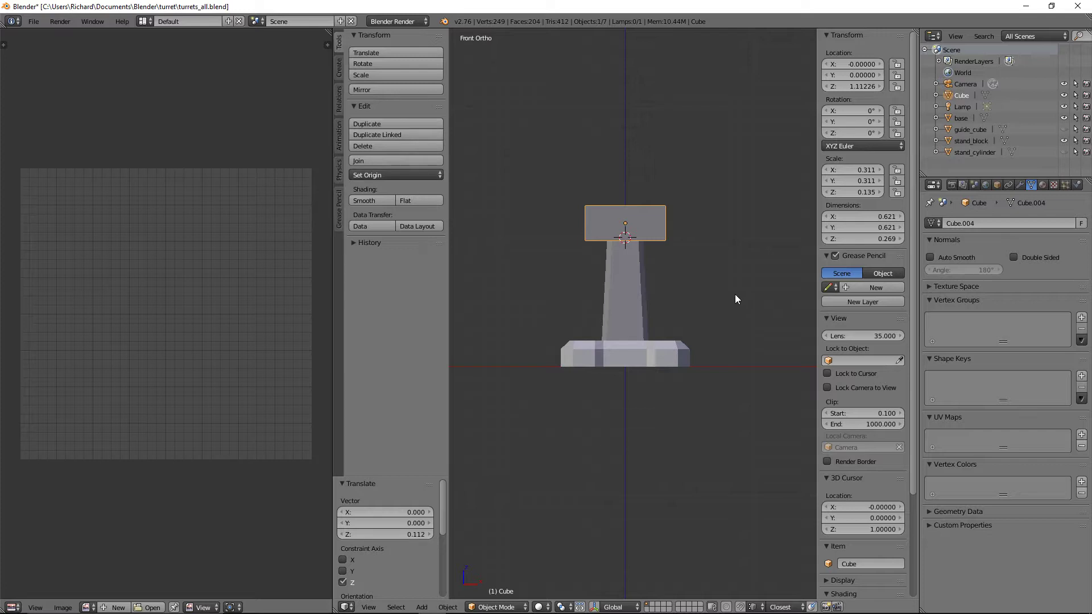
key(s)
key(shift+z)
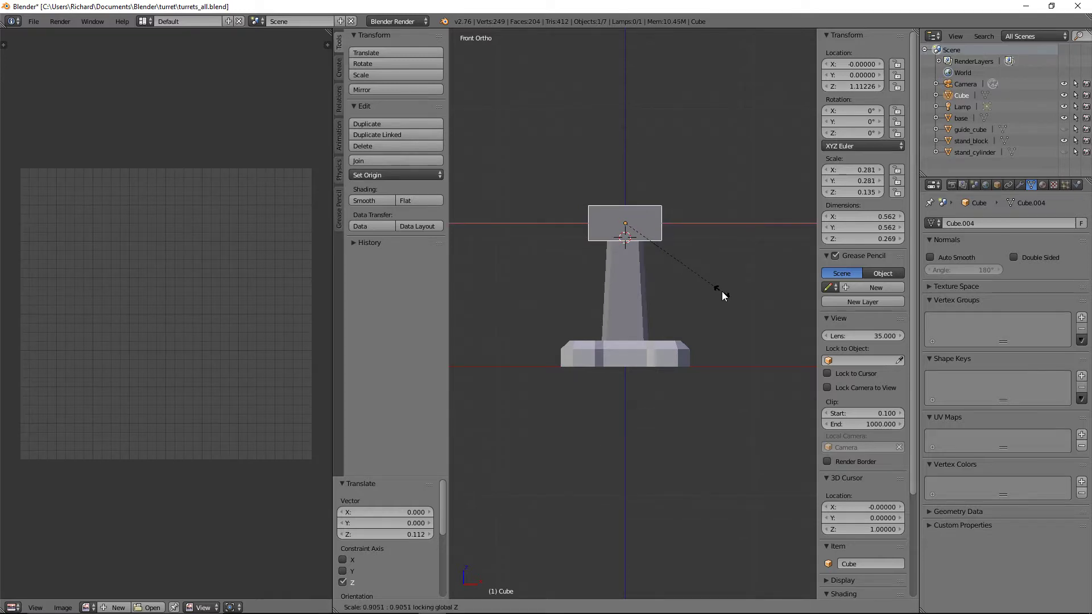
click(719, 290)
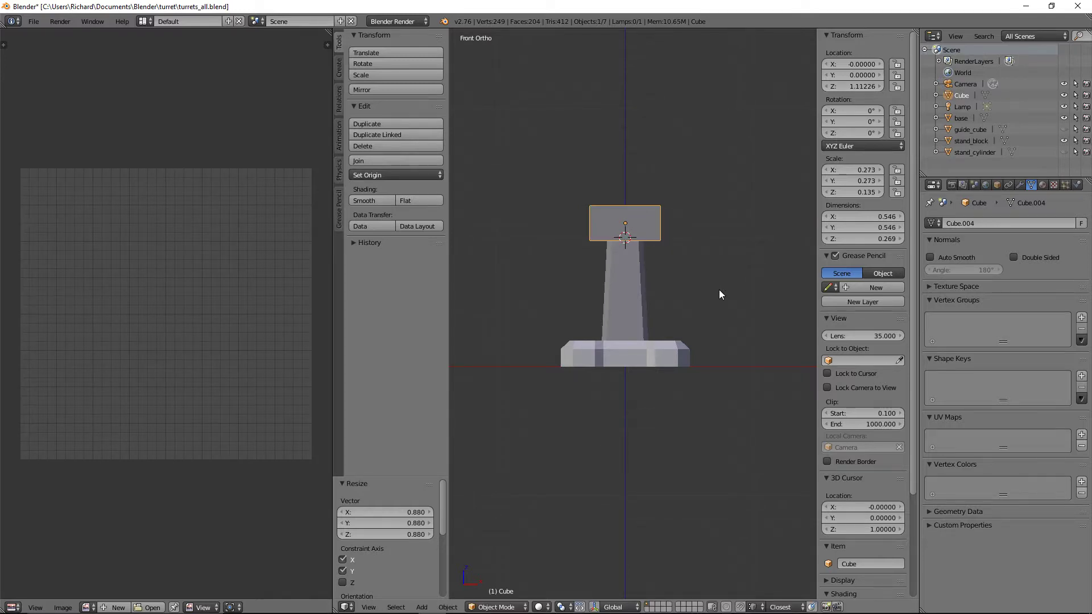
Examine the block's proportions against the stand and base from the top, front, right and angled views.
key(KP_7)
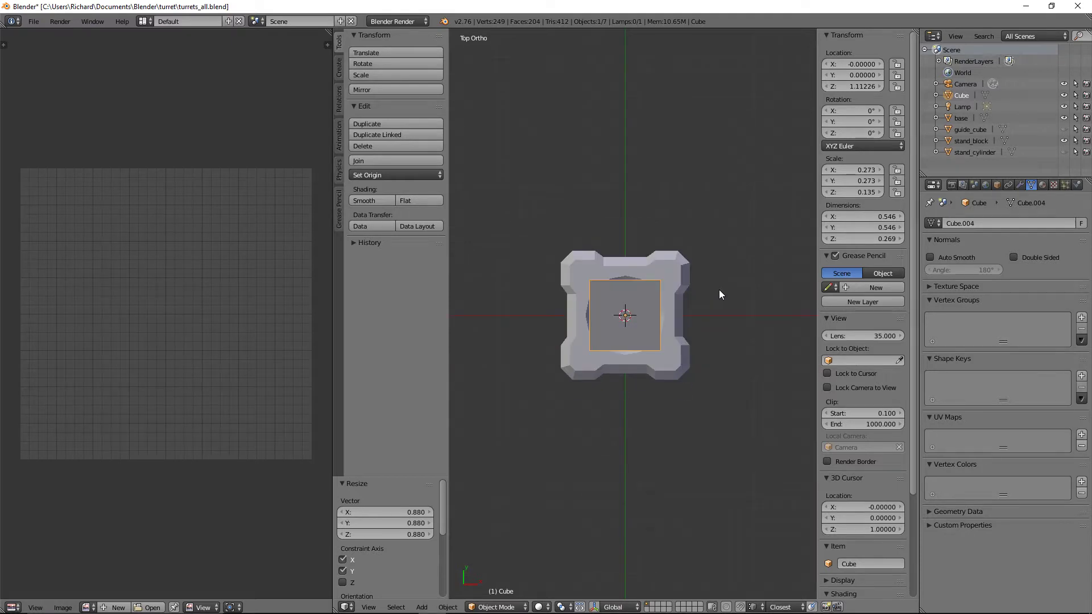
key(KP_1)
key(KP_3)
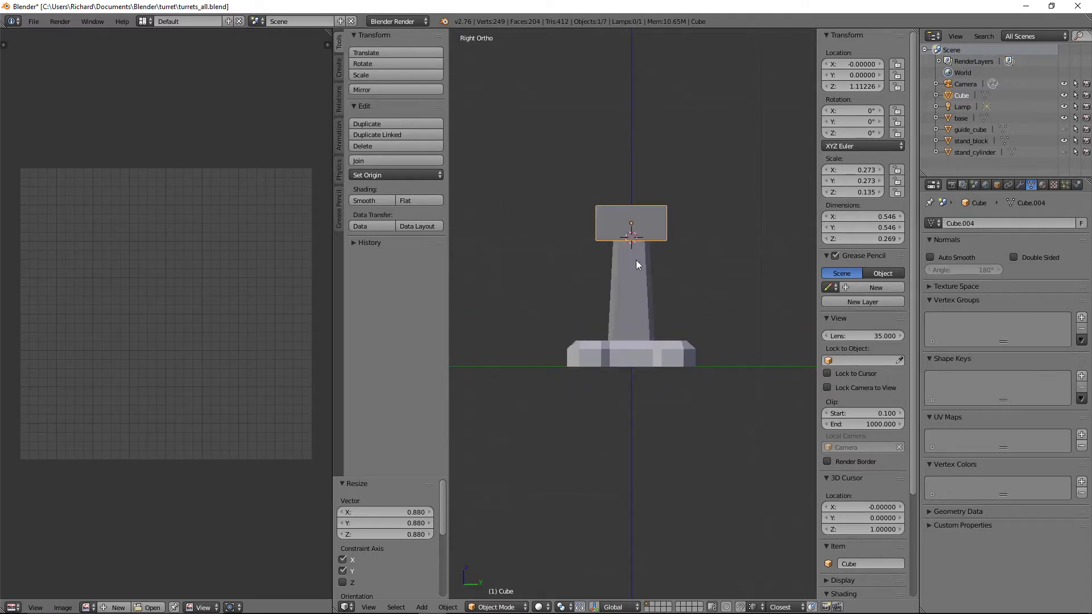
middle_drag(636, 260, 615, 318)
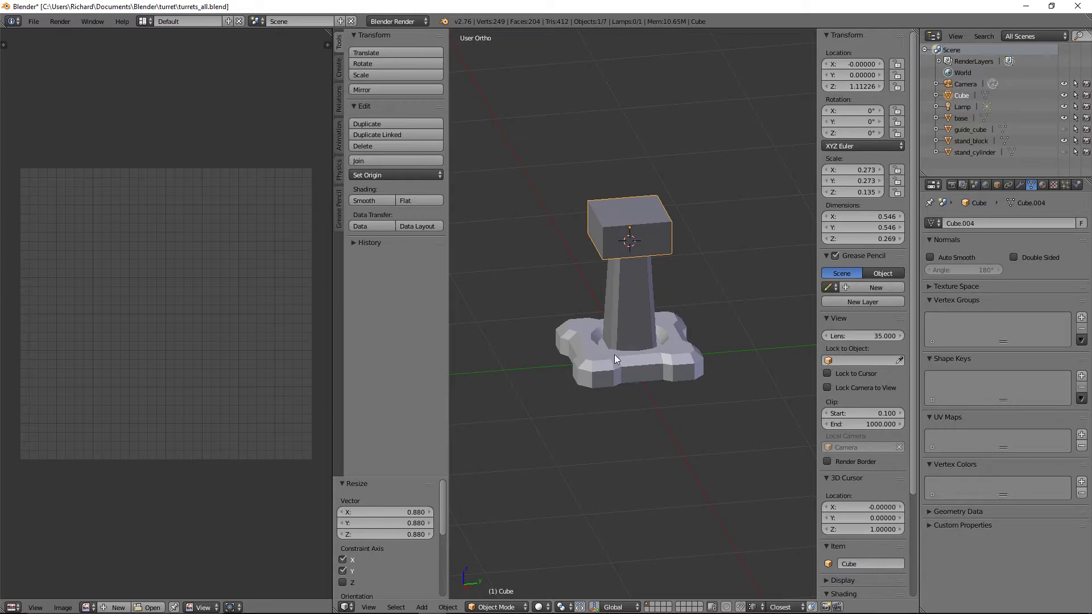
middle_drag(608, 260, 649, 284)
scroll(650, 283, up, 2)
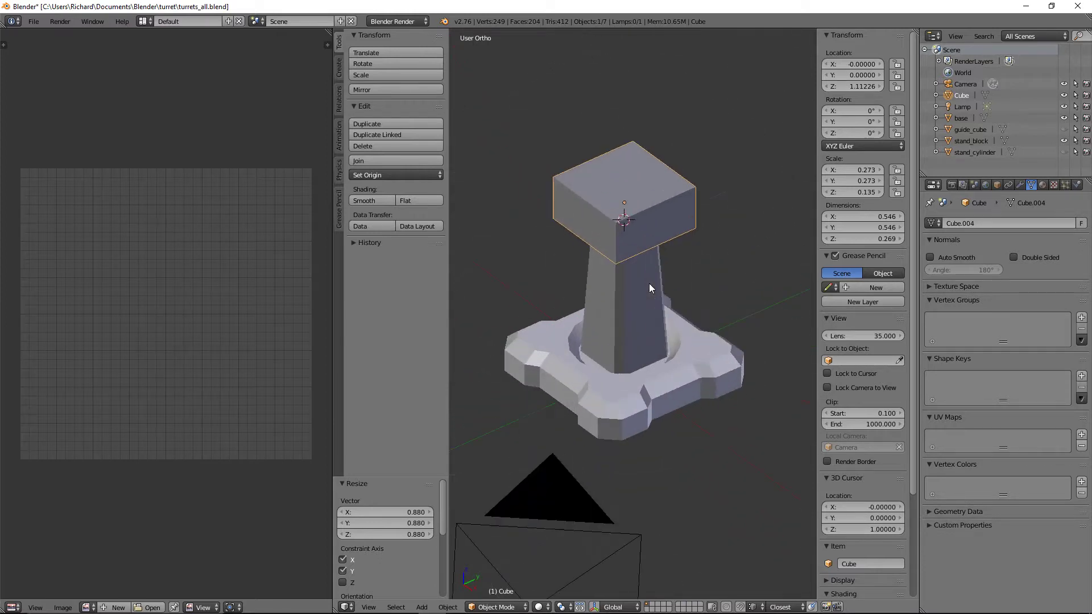
mouse_move(623, 224)
middle_down()
mouse_move(626, 239)
mouse_move(613, 182)
mouse_move(612, 240)
mouse_move(647, 290)
mouse_move(689, 251)
mouse_move(652, 227)
mouse_move(617, 241)
mouse_move(605, 216)
mouse_move(599, 238)
mouse_move(607, 229)
middle_up()
scroll(600, 237, up, 2)
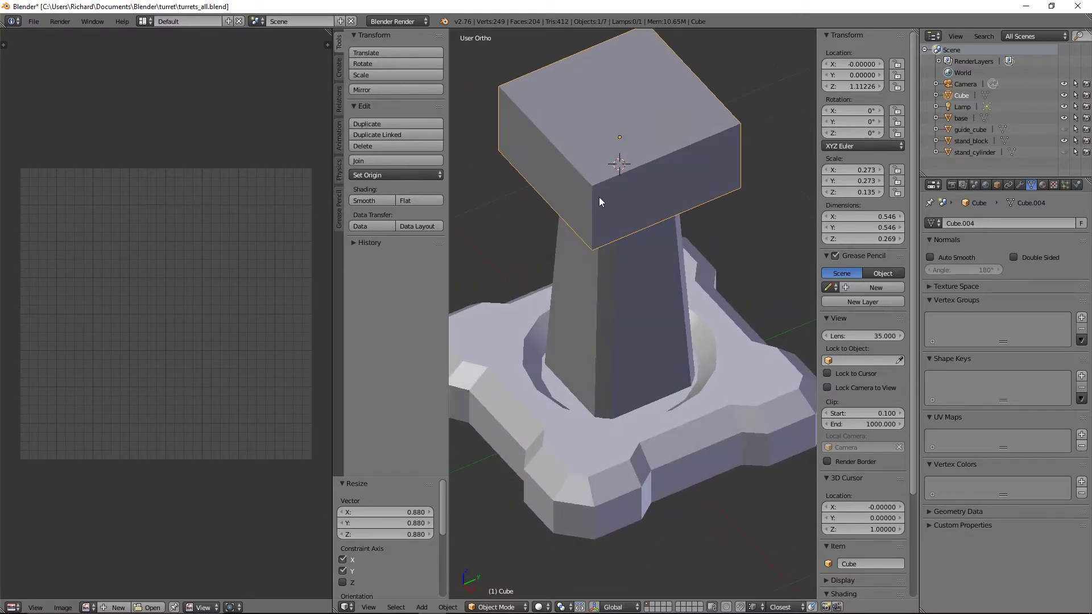
Set the block's dimensions to 0.5 in X, 0.5 in Y and 0.25 in Z.
key(Tab)
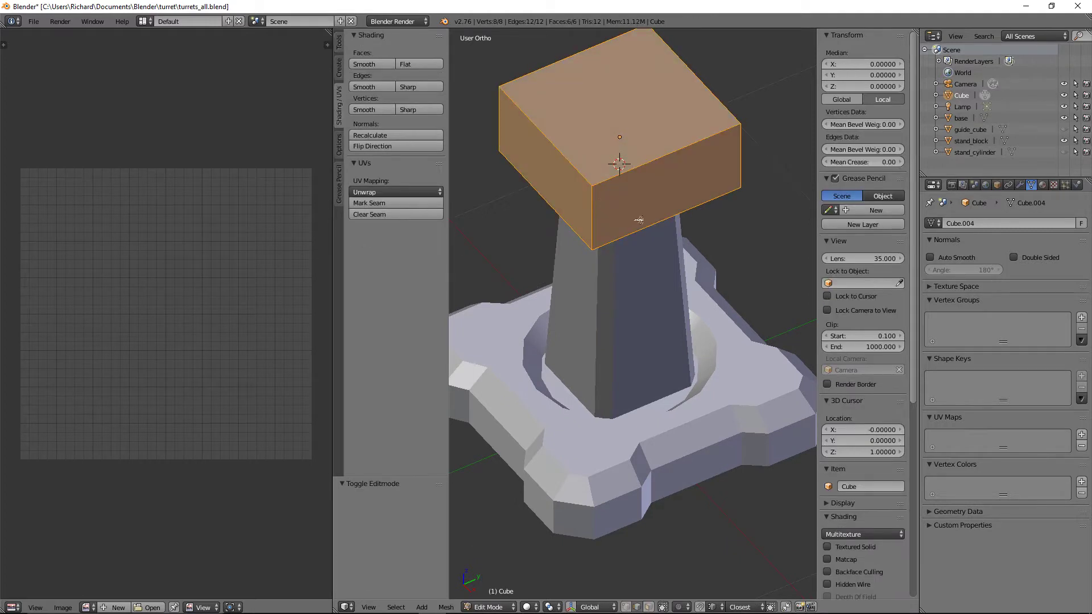
key(Tab)
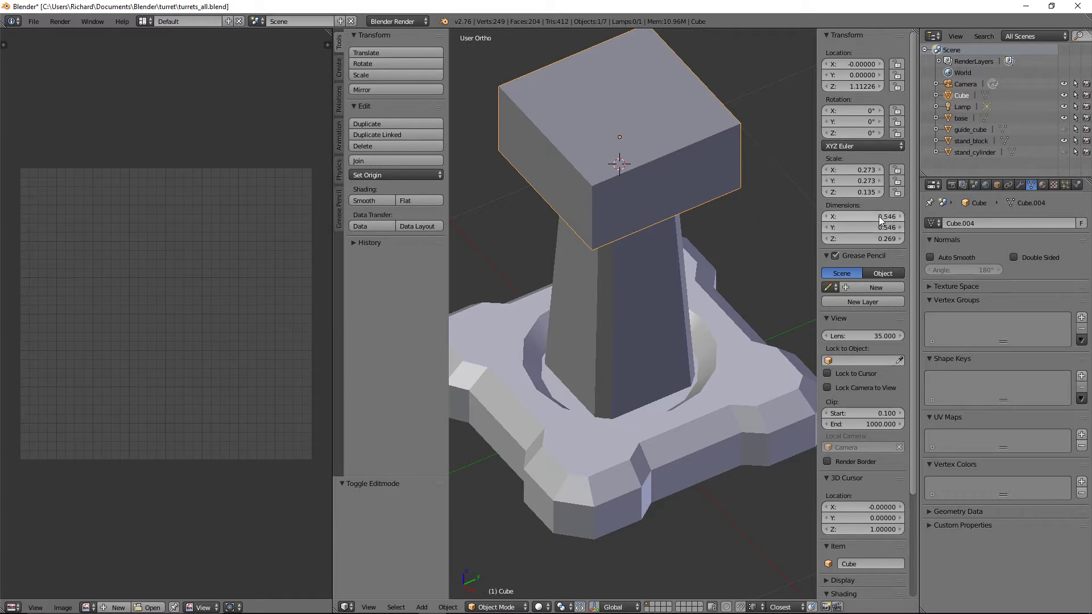
click(892, 219)
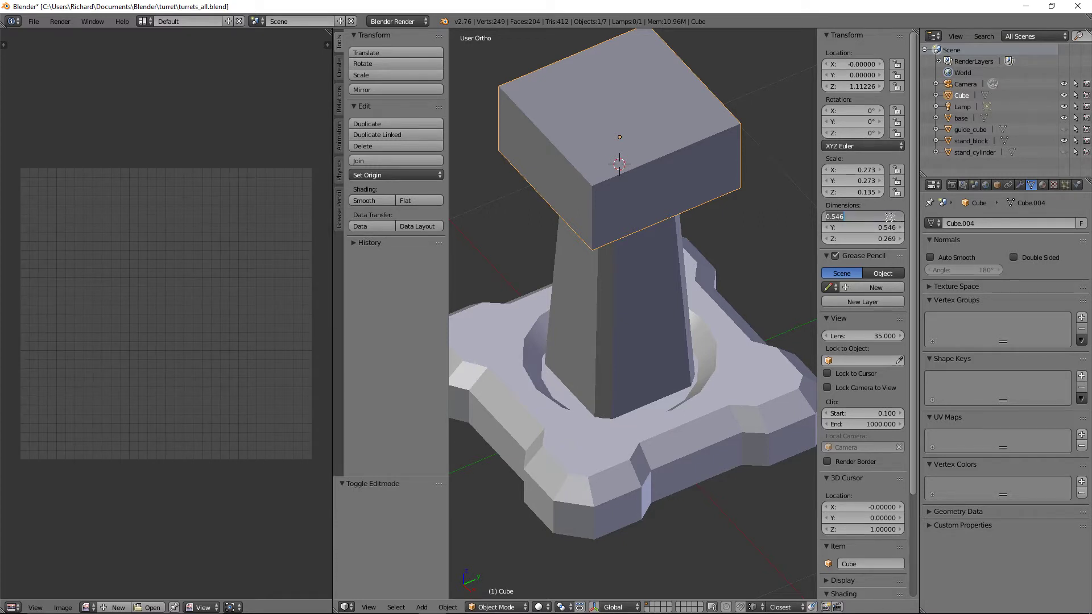
text(0.5)
key(Tab)
text(0)
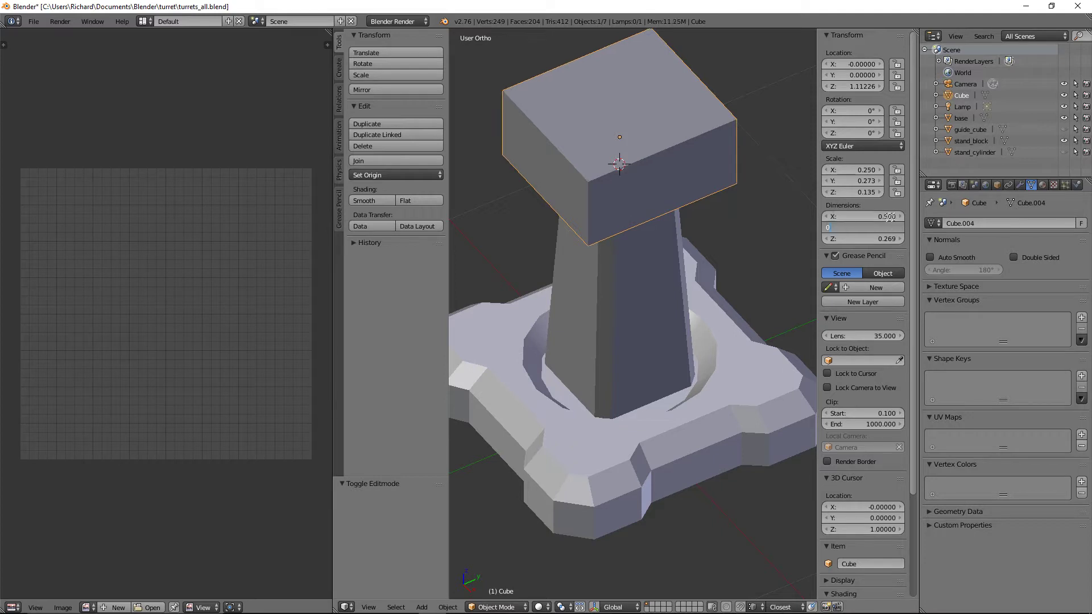
text(.5)
key(Tab)
text(0.)
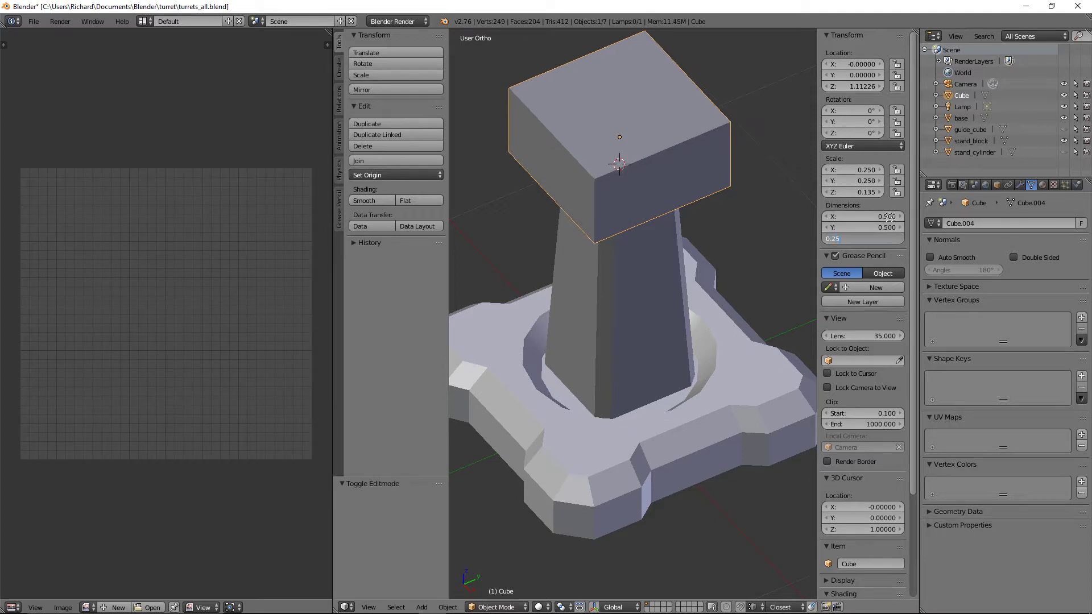
key(Return)
Raise the block about 0.007 along Z to align its underside with the top of the stand.
middle_drag(571, 227, 556, 171)
key(KP_3)
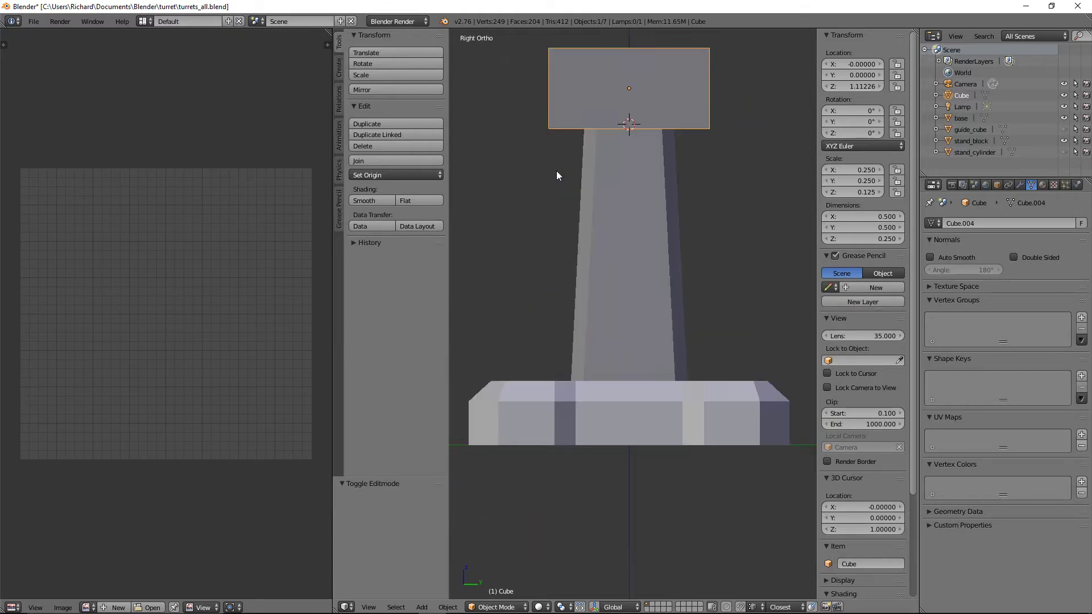
key(z)
key(g)
key(z)
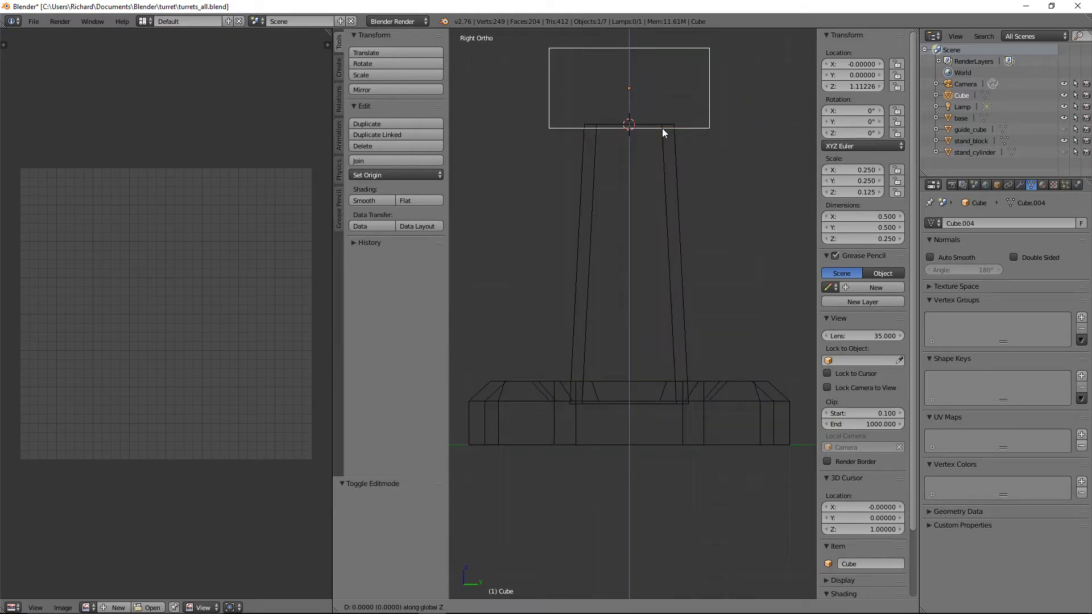
click(664, 126)
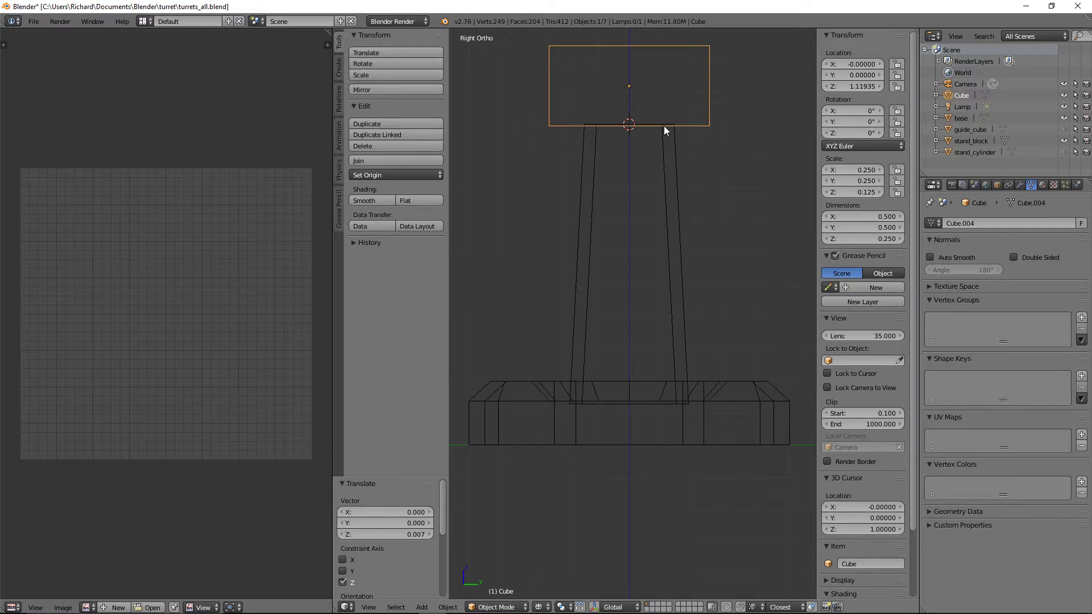
key(KP_1)
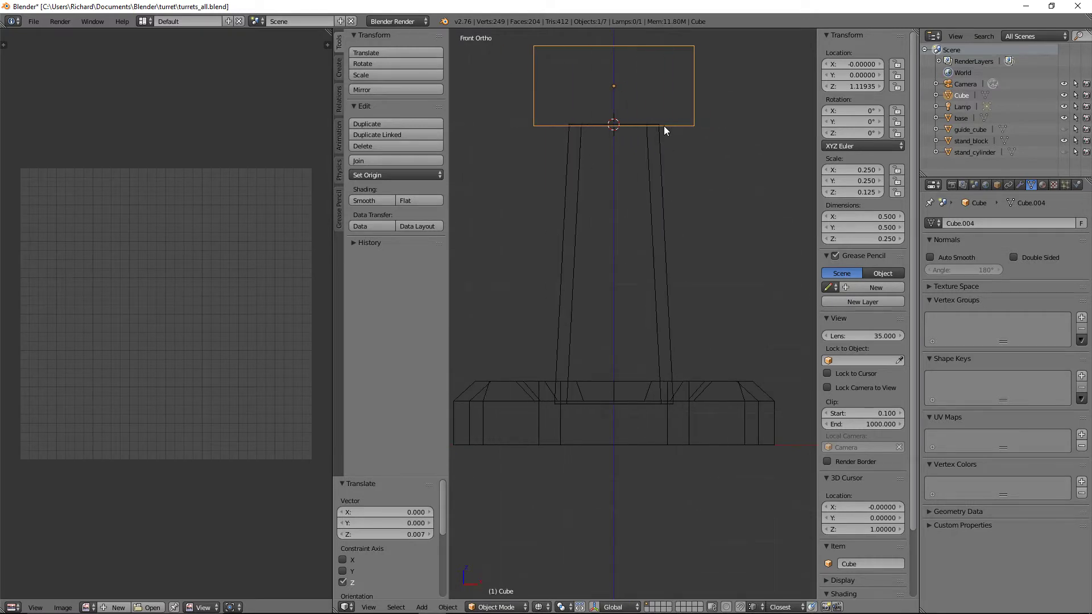
key(z)
middle_drag(660, 125, 653, 171)
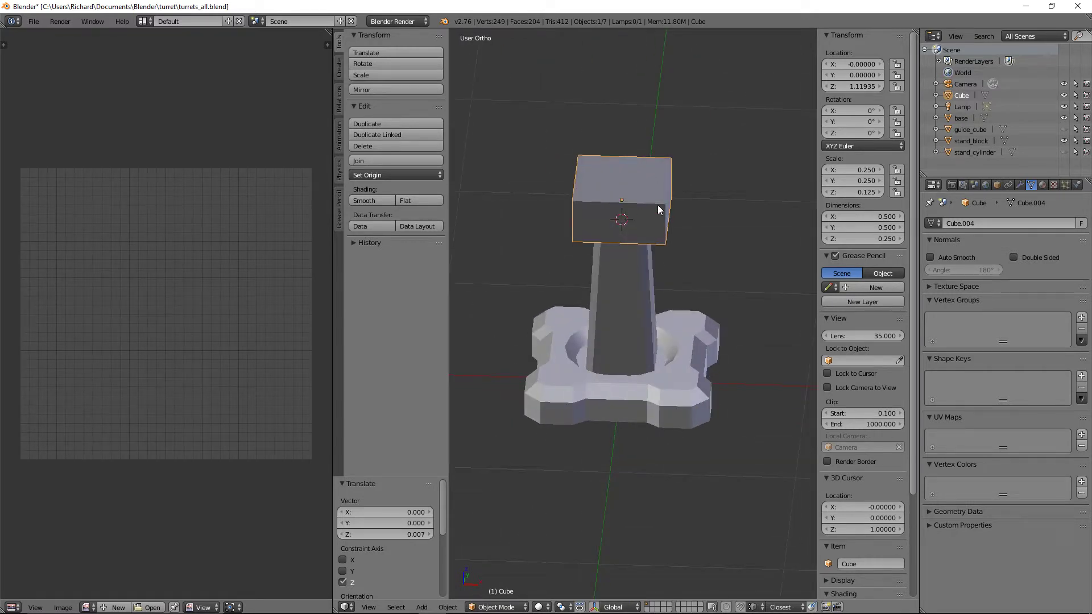
key(Tab)
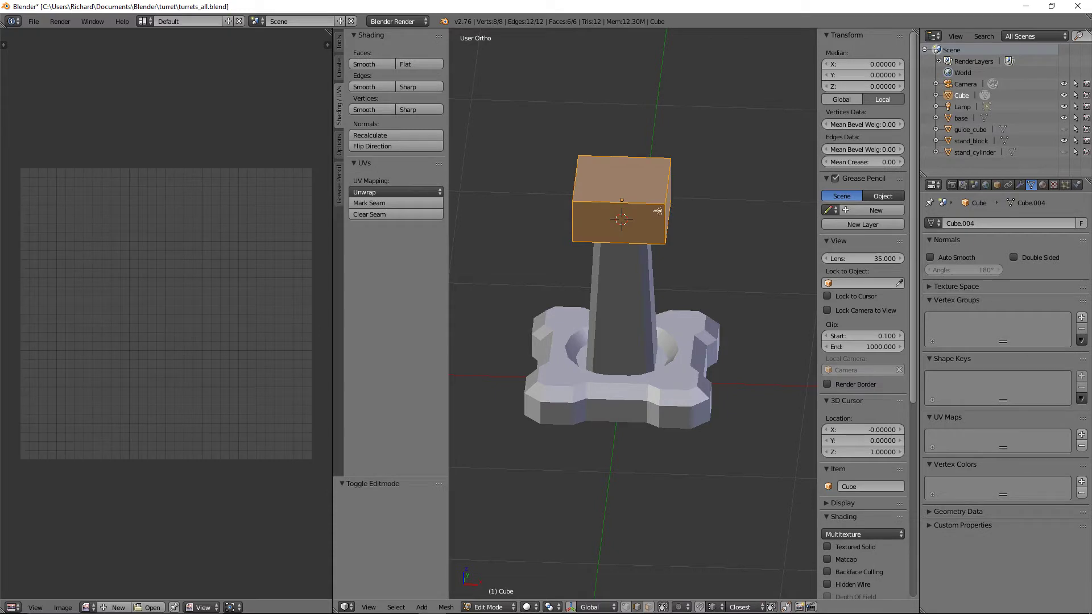
key(ctrl+b)
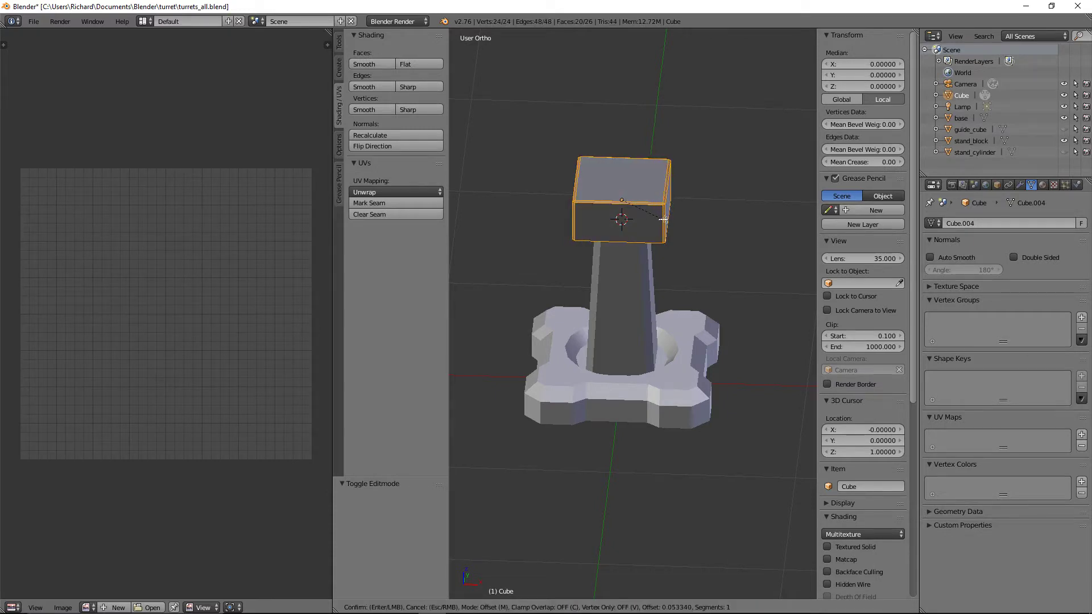
key(Escape)
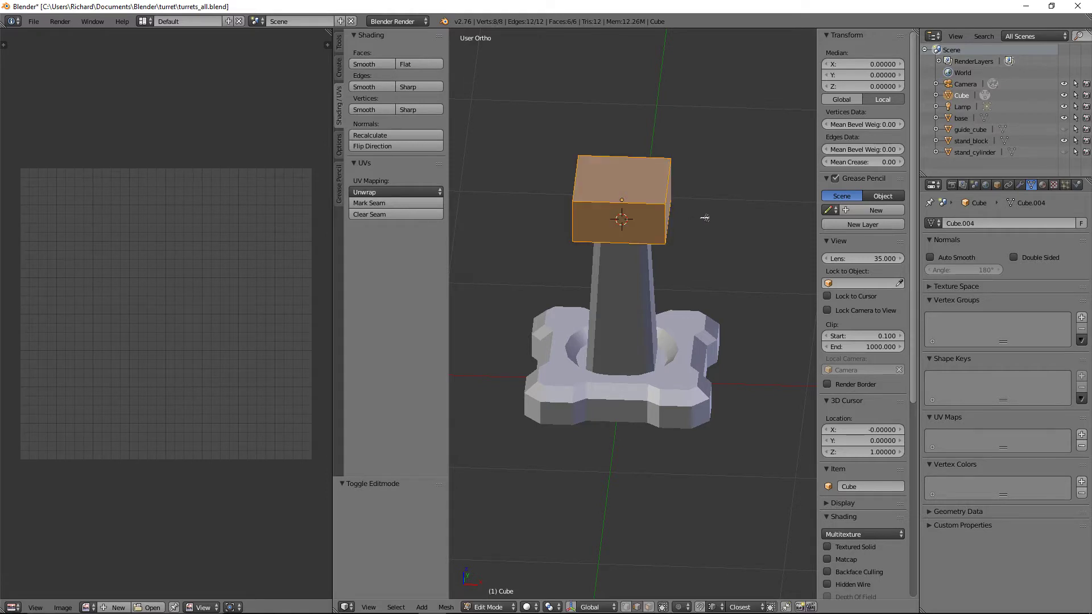
key(Tab)
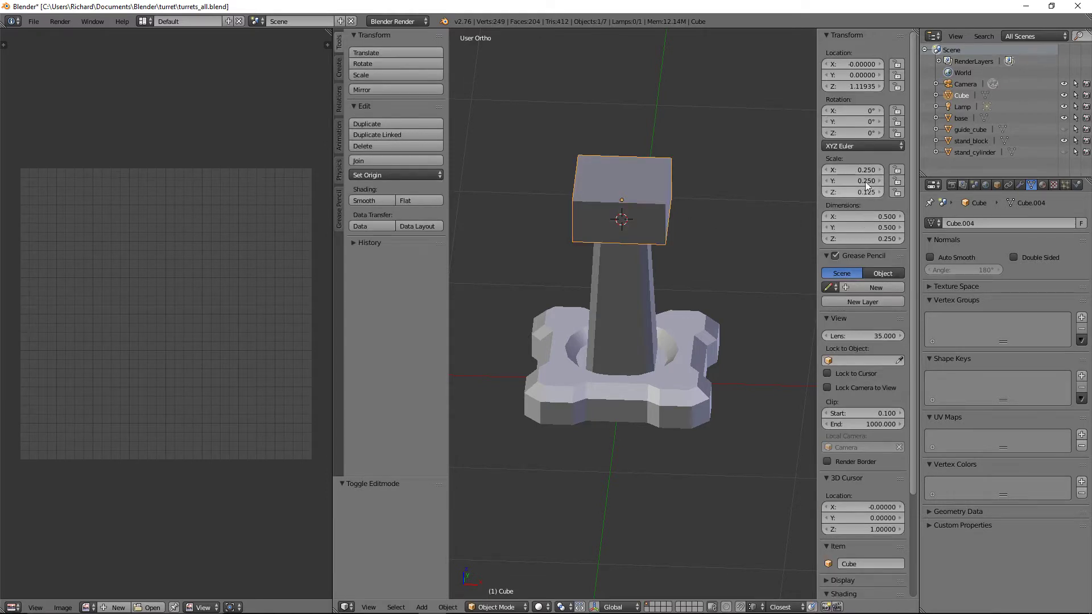
Apply the rotation and scale to the block object.
key(ctrl+a)
click(629, 239)
scroll(642, 230, up, 1)
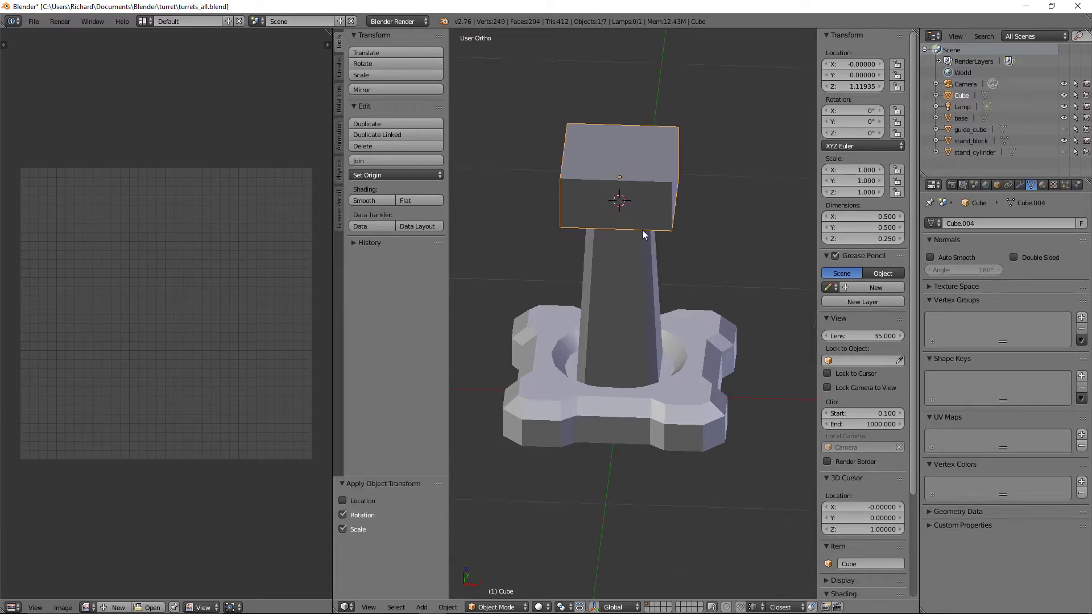
Try bevelling all edges of the block with an offset of about 0.018 and one segment.
key(Tab)
key(ctrl+b)
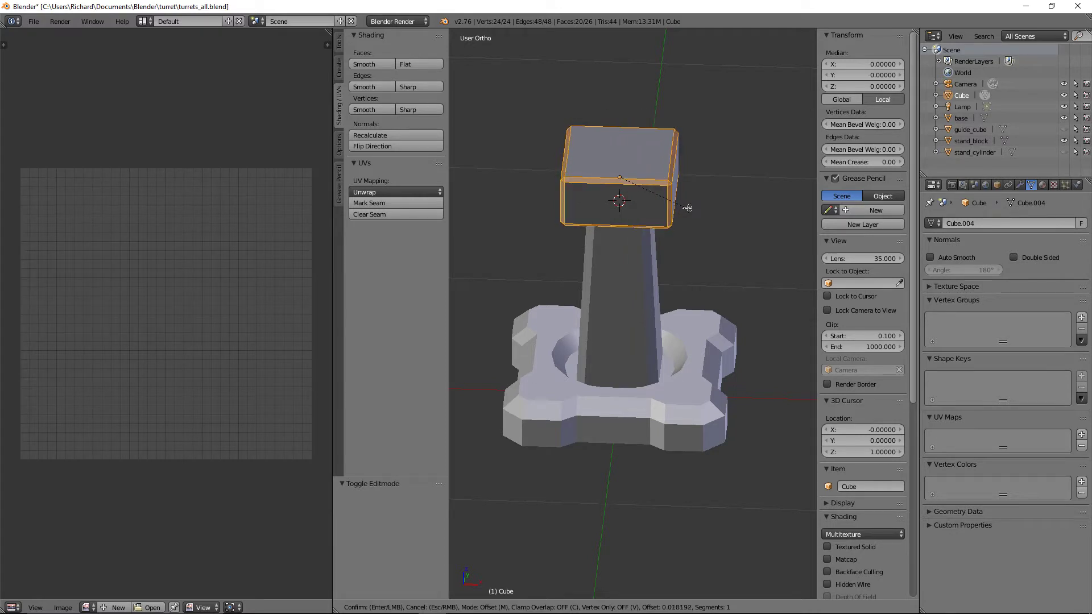
click(687, 208)
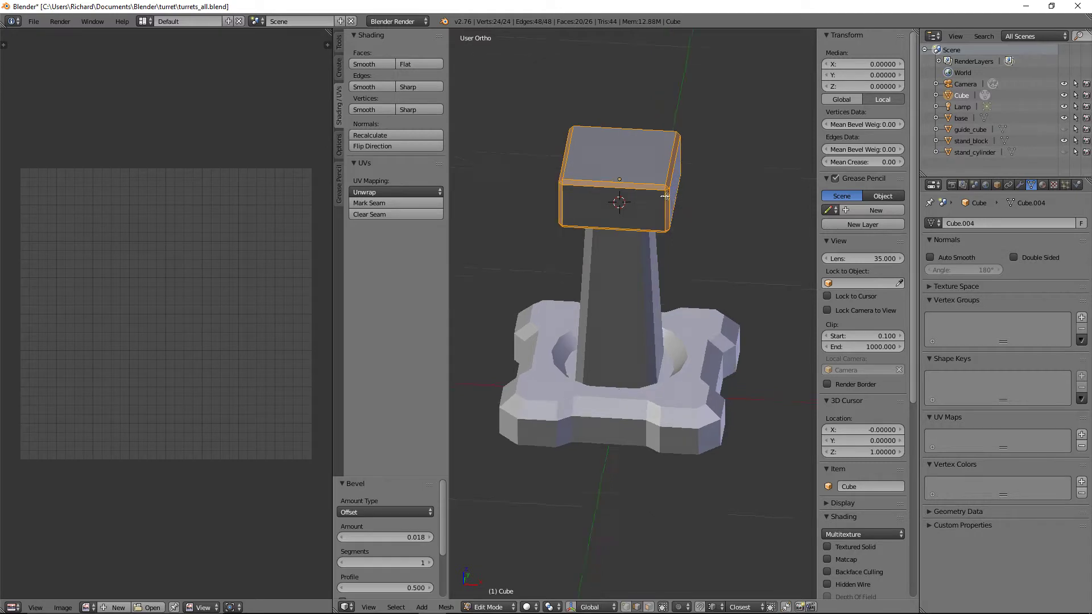
mouse_move(687, 209)
middle_down()
mouse_move(635, 203)
mouse_move(572, 156)
mouse_move(545, 154)
mouse_move(572, 186)
mouse_move(672, 207)
middle_up()
key(Tab)
key(Tab)
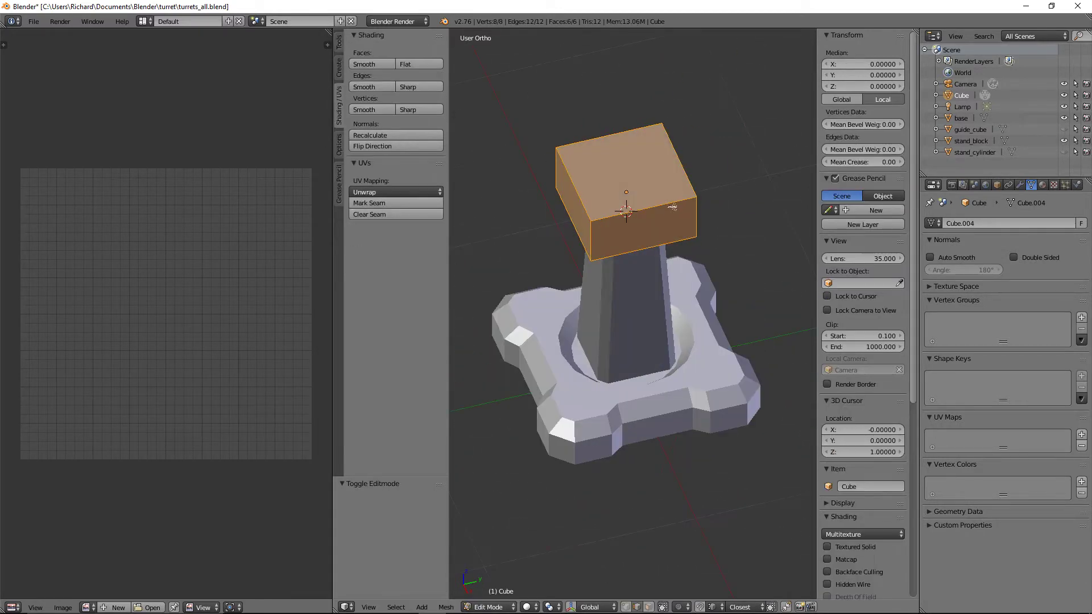
Bevel all edges of the block with an offset of about 0.024 and one segment.
key(ctrl+b)
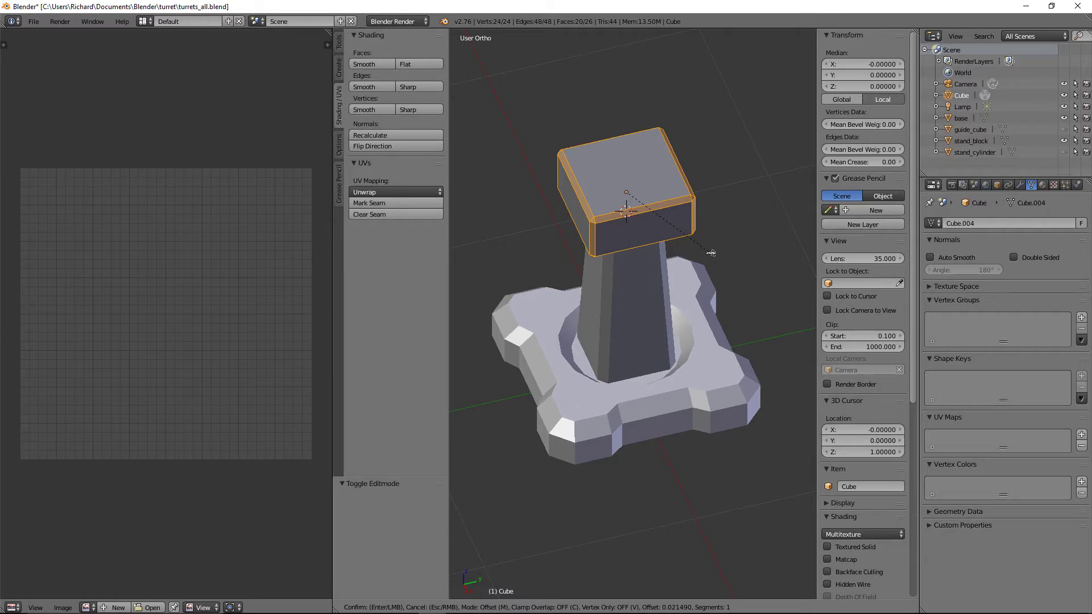
click(713, 250)
middle_drag(714, 250, 715, 168)
scroll(655, 188, up, 3)
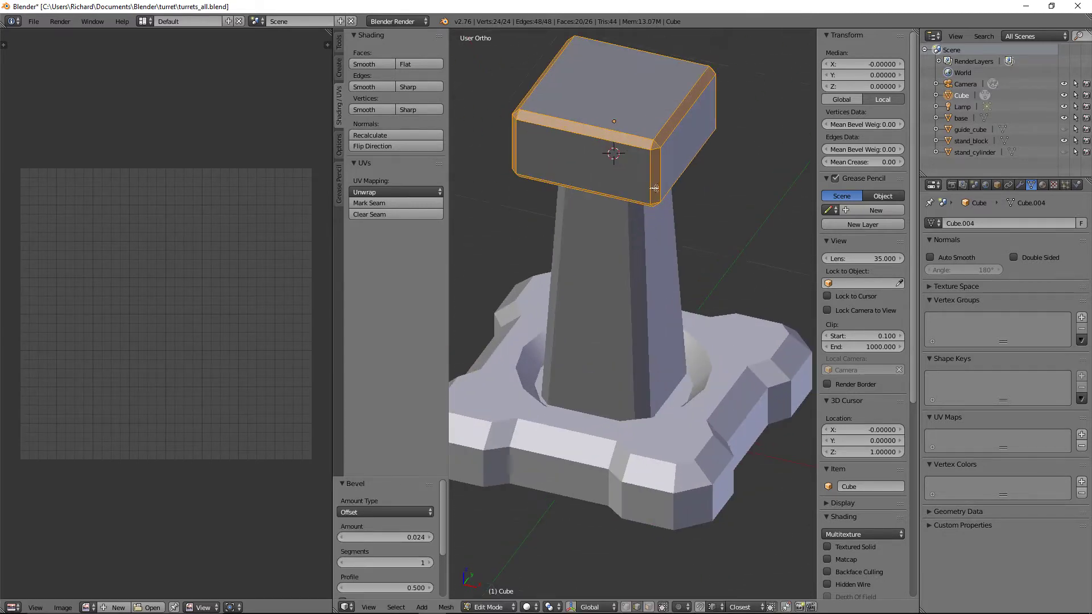
Add one centred loop cut around the block, dividing it halfway along X.
scroll(655, 187, down, 2)
middle_drag(655, 187, 626, 178)
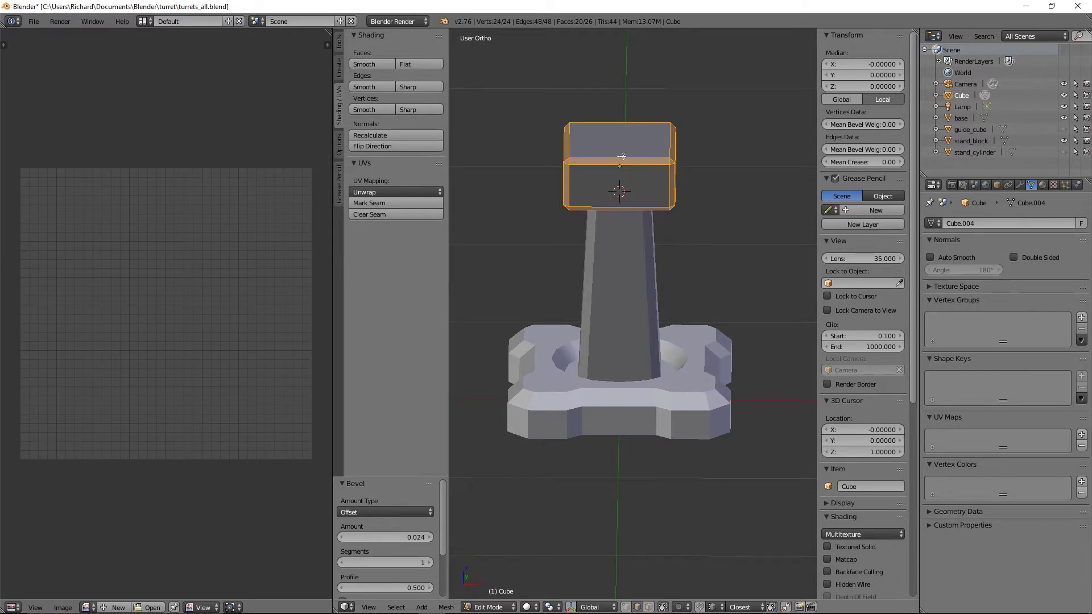
key(ctrl+r)
click(622, 154)
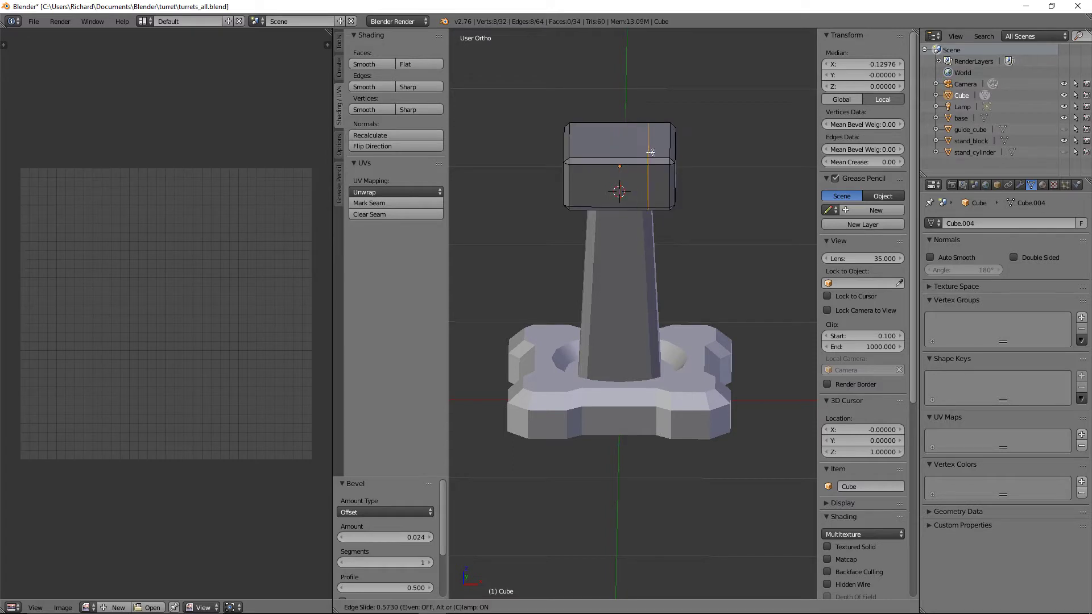
right_click(620, 151)
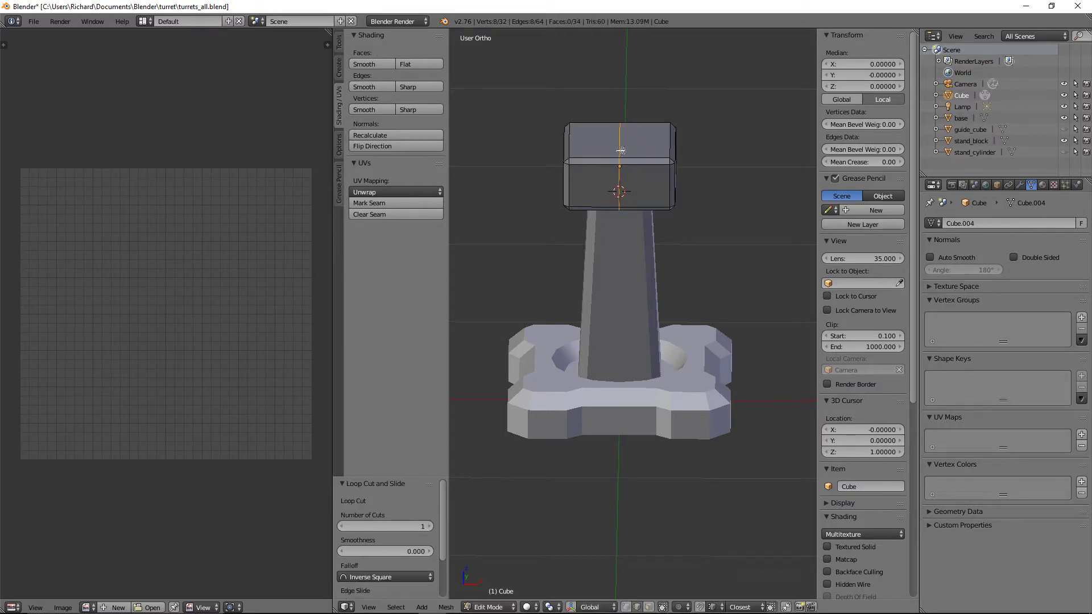
Scale the centre loop about 1.134 along Z in the front view to give the block a ridged profile.
key(KP_1)
key(s)
key(z)
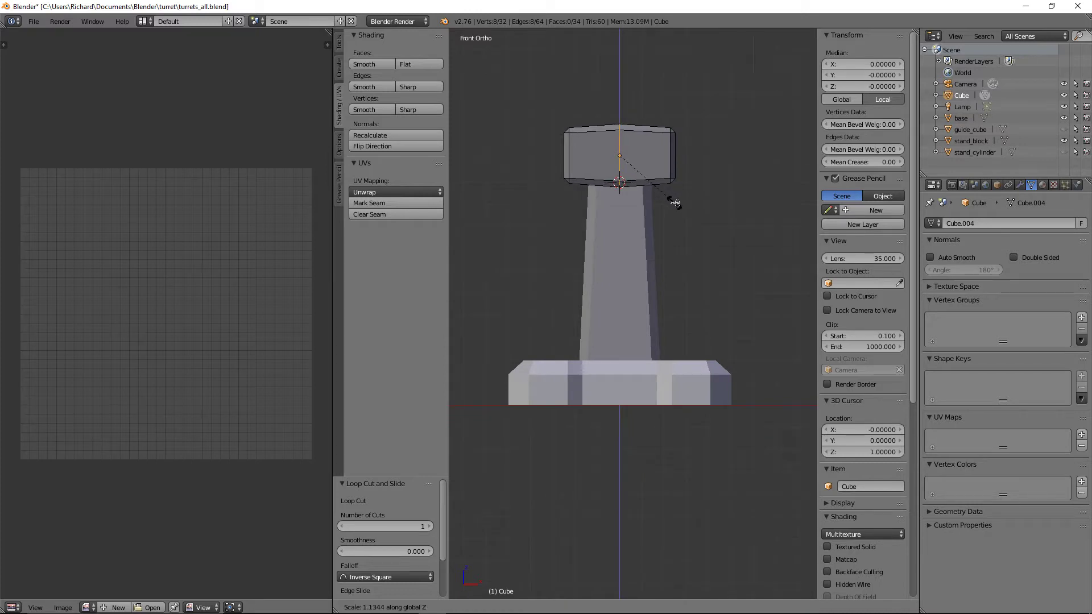
click(675, 203)
middle_drag(675, 203, 600, 175)
scroll(565, 192, up, 4)
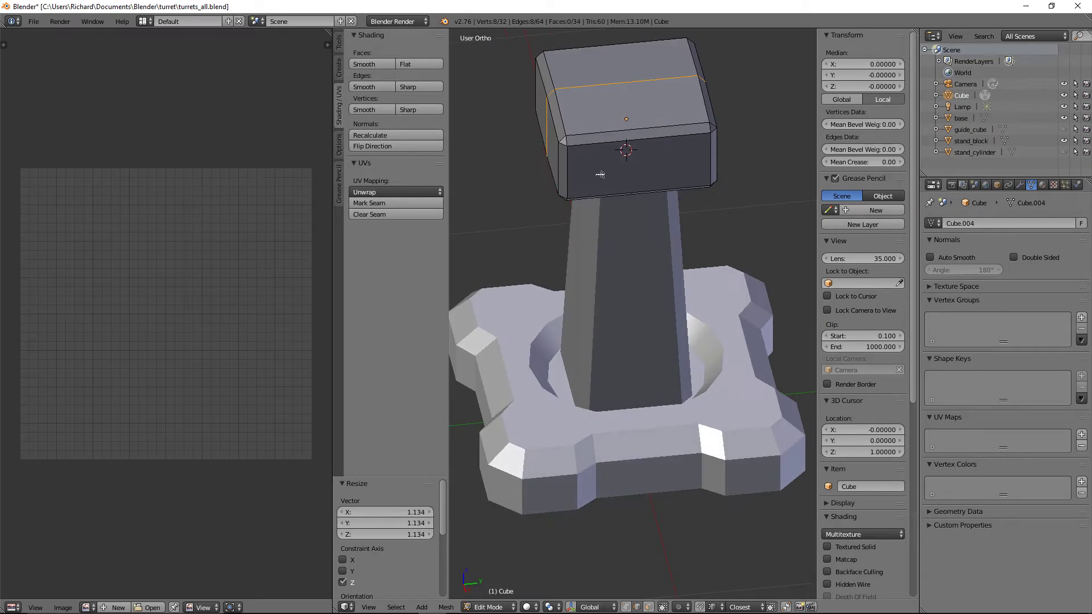
Apply the reshaped block's transforms at object level and return to editing its mesh.
key(Tab)
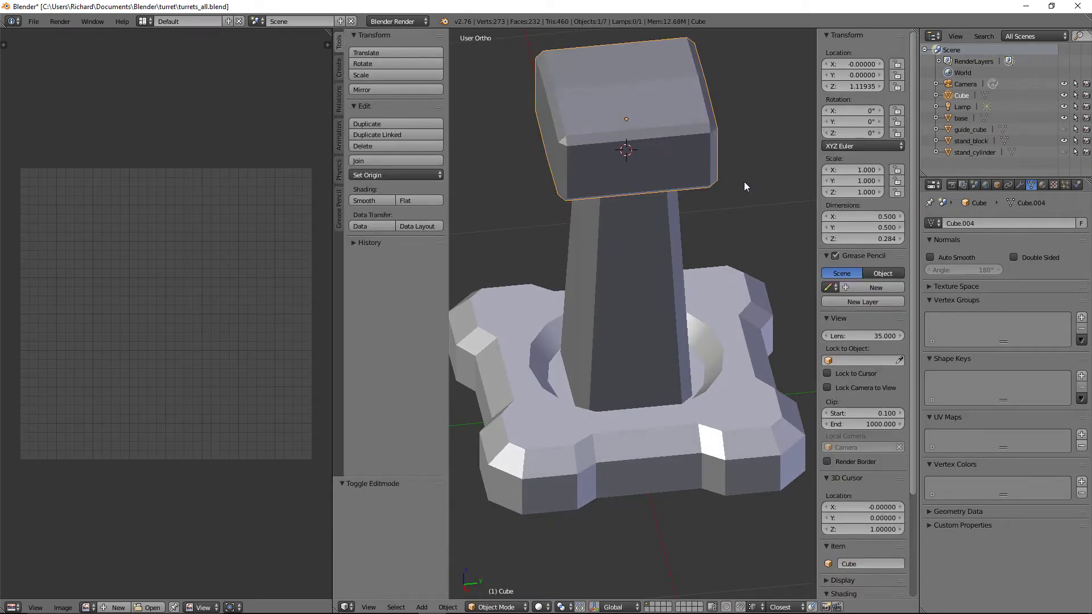
key(ctrl+a)
click(634, 185)
key(Tab)
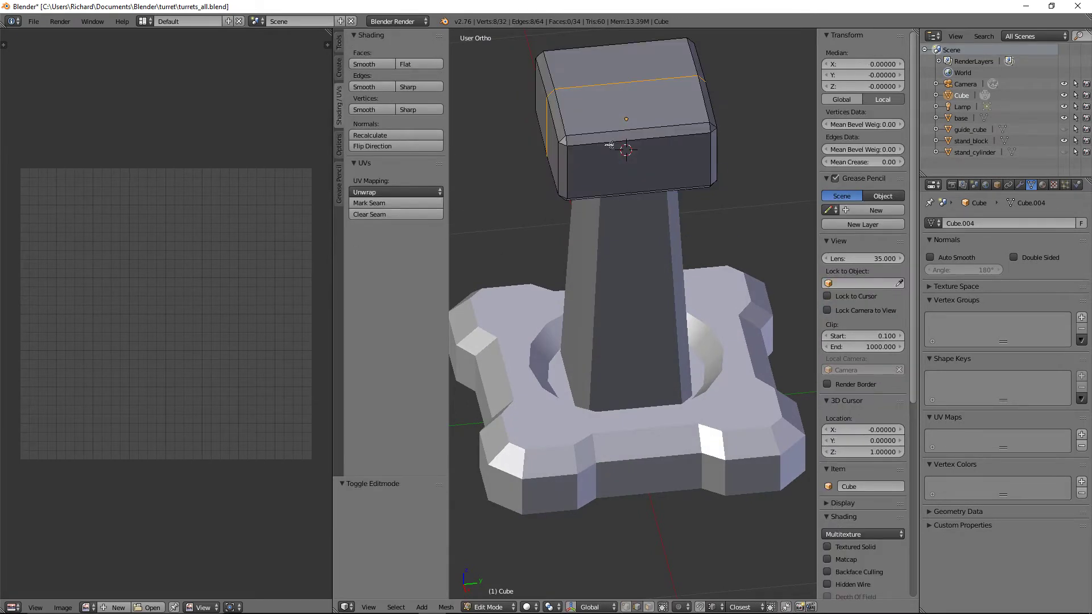
Select the bevel edge loop around the block's positive X end, leaving out its top edge.
middle_drag(576, 165, 573, 138)
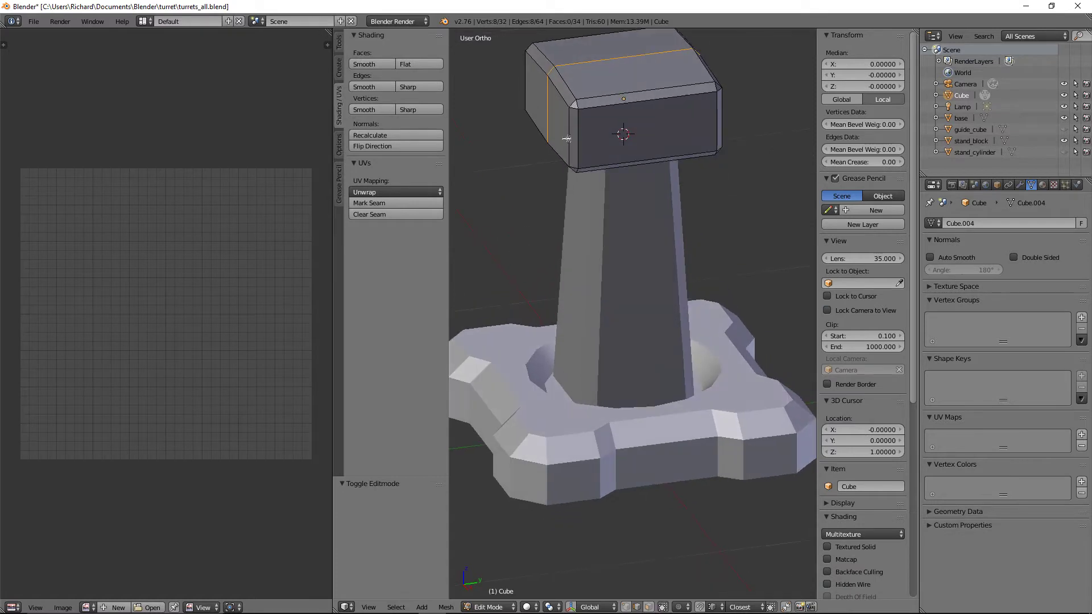
alt+right_click(571, 133)
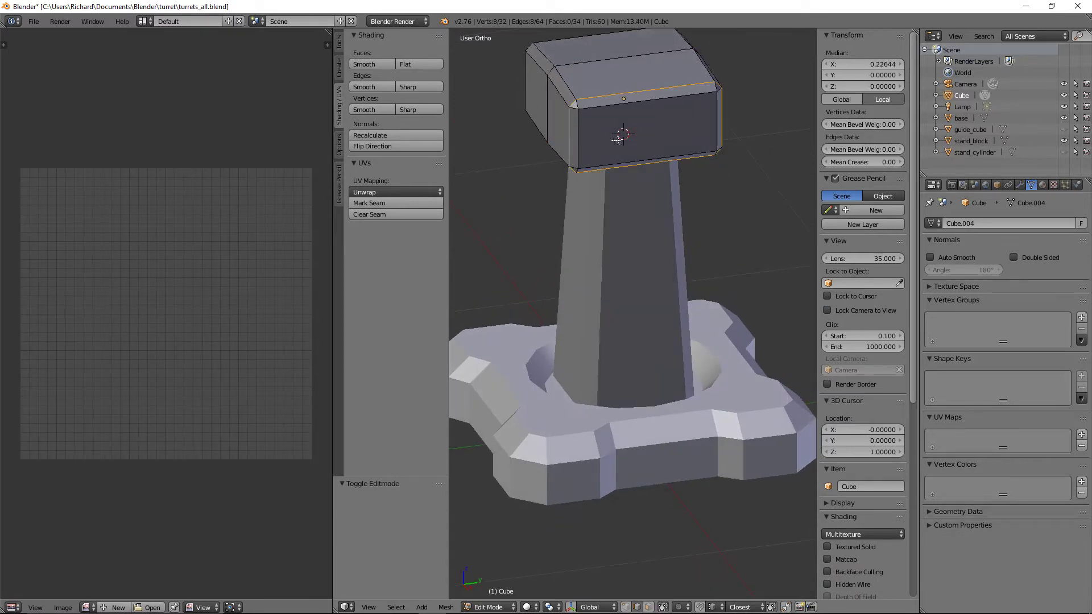
shift+right_click(580, 101)
alt+right_click(570, 135)
mouse_move(571, 131)
middle_down()
mouse_move(617, 88)
mouse_move(637, 114)
mouse_move(563, 145)
middle_up()
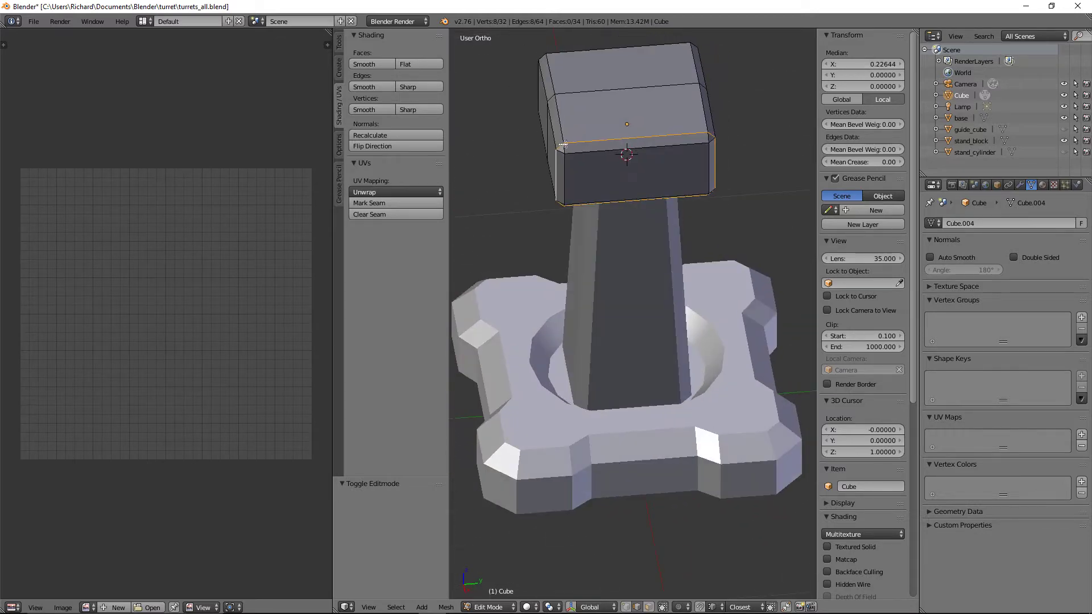
shift+right_click(591, 143)
middle_drag(692, 143, 493, 155)
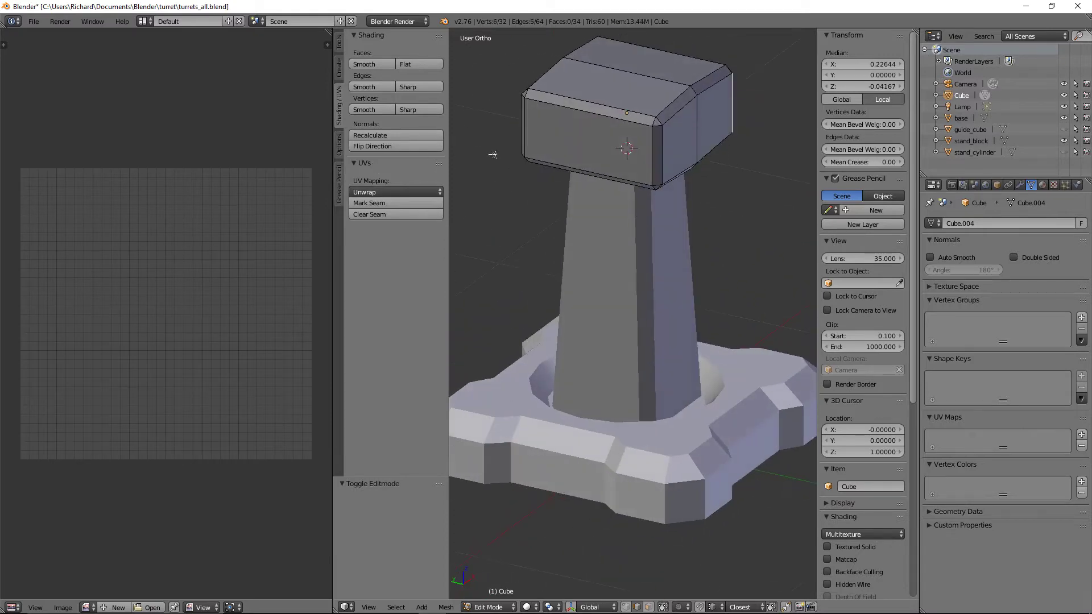
Add the matching edge loop around the block's opposite X end to the selection, leaving out its top edge.
alt+shift+right_click(599, 116)
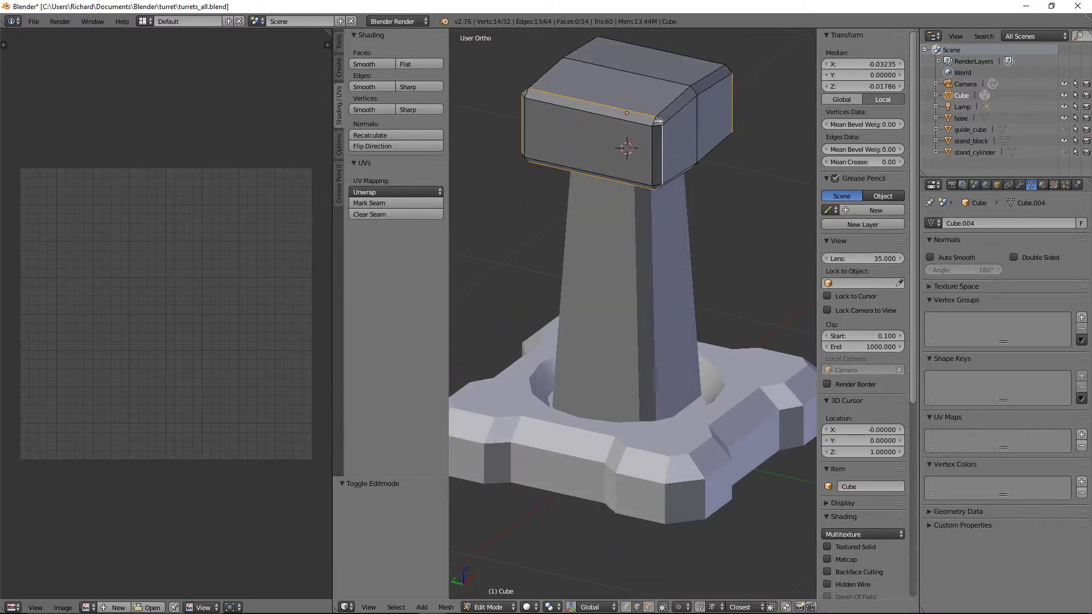
shift+right_click(659, 120)
shift+right_click(645, 114)
middle_drag(523, 115, 573, 113)
shift+right_click(574, 116)
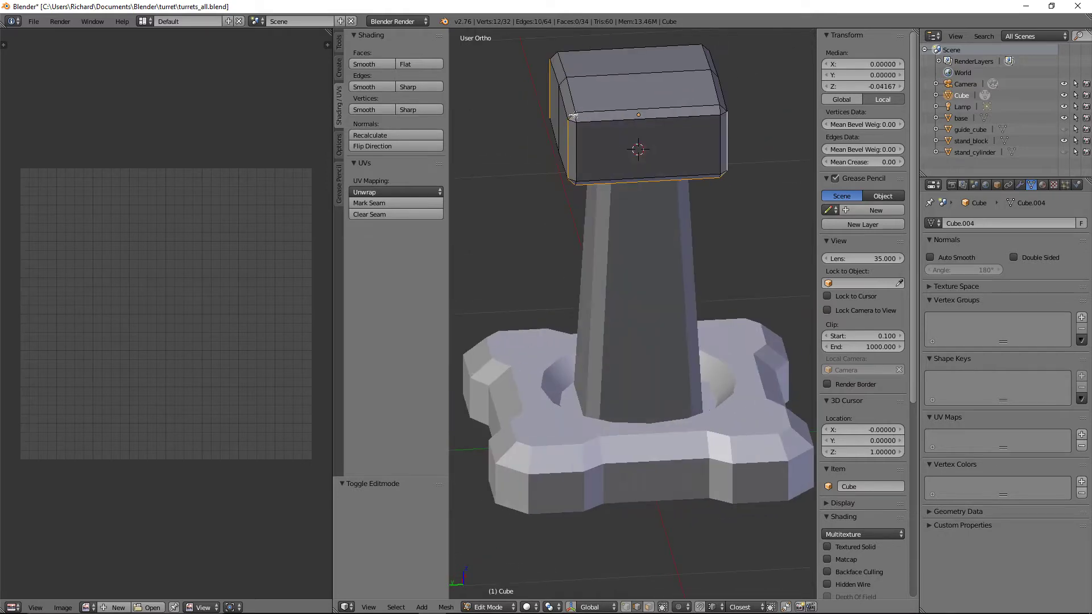
Add the lower side edges joining the two end loops beneath the block and mark the selection as seams.
middle_drag(619, 154, 685, 84)
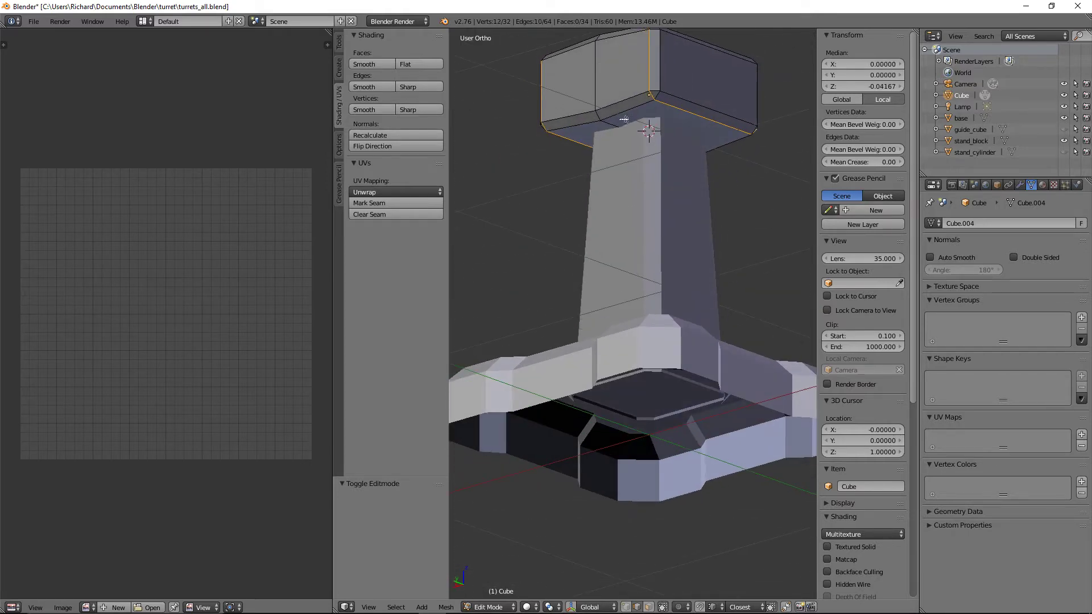
shift+right_click(594, 119)
middle_drag(683, 125, 573, 134)
shift+right_click(648, 118)
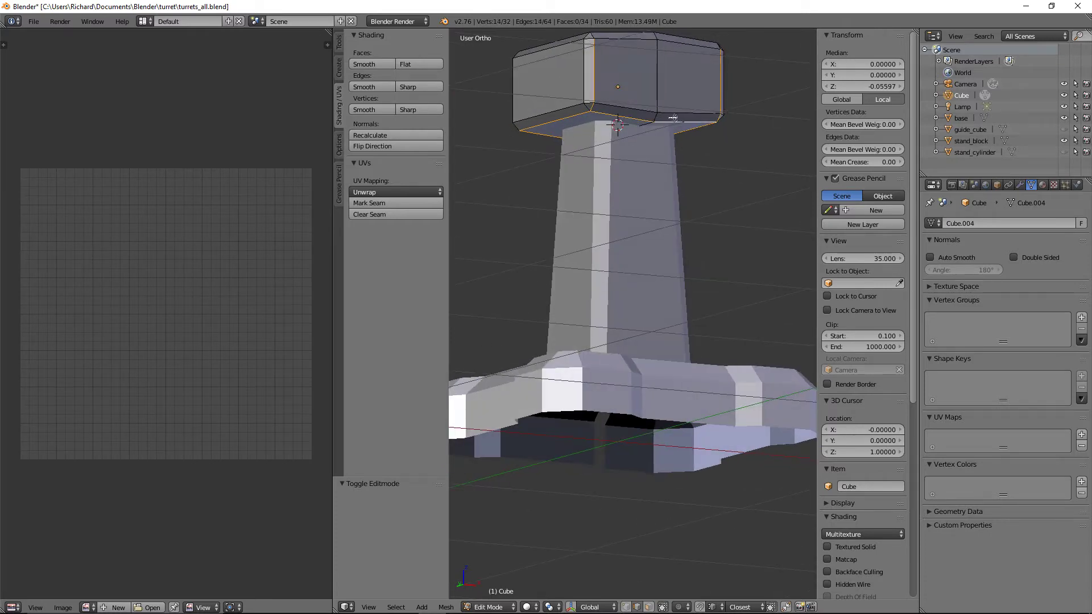
middle_drag(673, 117, 616, 128)
scroll(659, 141, up, 2)
middle_drag(588, 70, 585, 92)
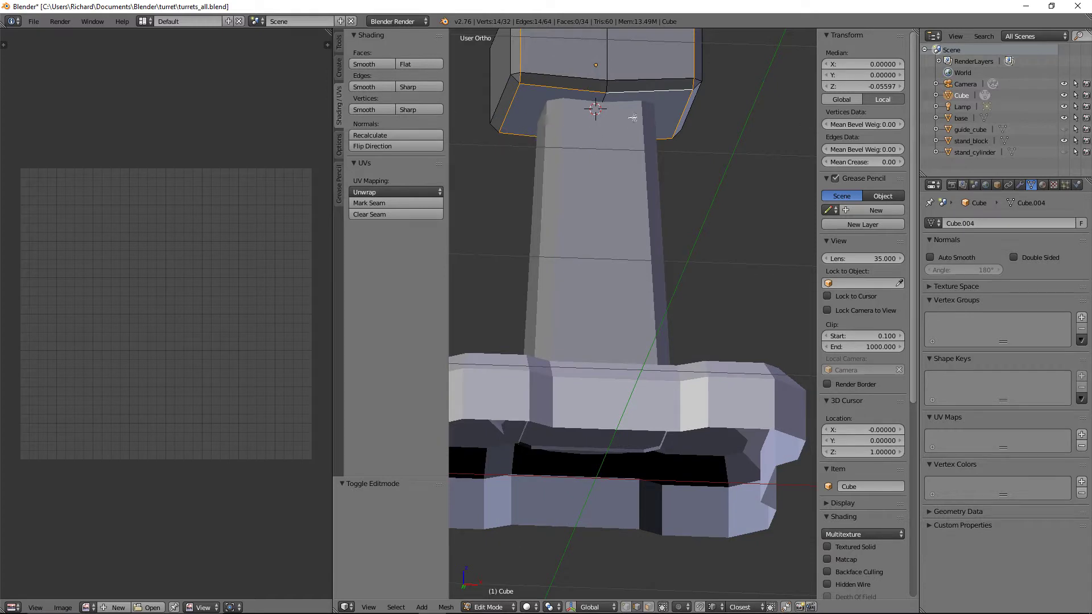
scroll(632, 117, down, 5)
middle_drag(632, 119, 640, 200)
key(ctrl+e)
click(628, 176)
Unwrap the whole block and turn on the Angle stretch display for its UVs.
key(a)
key(u)
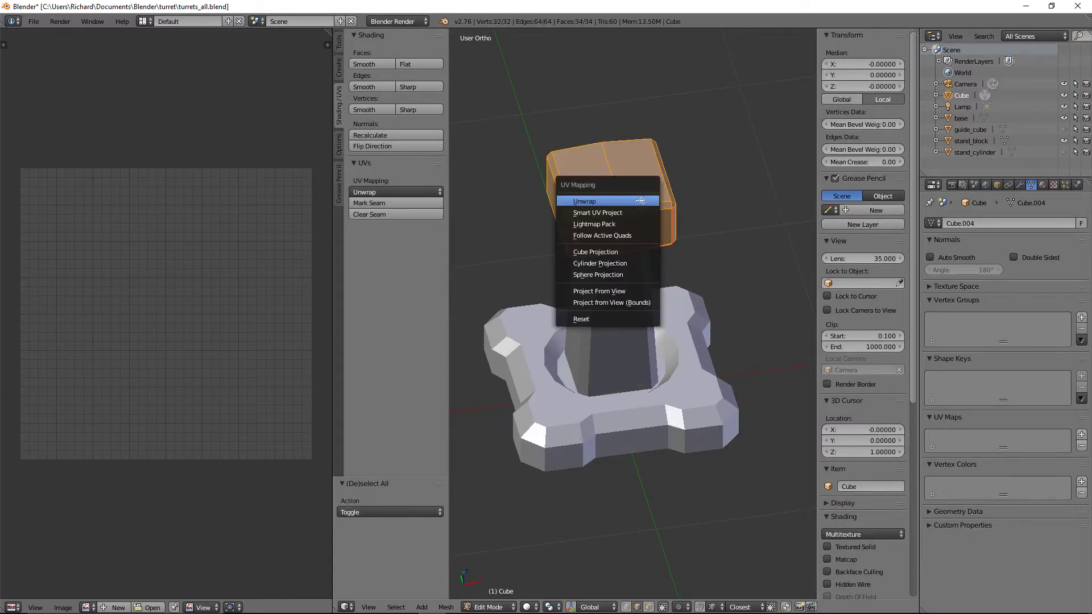
click(640, 200)
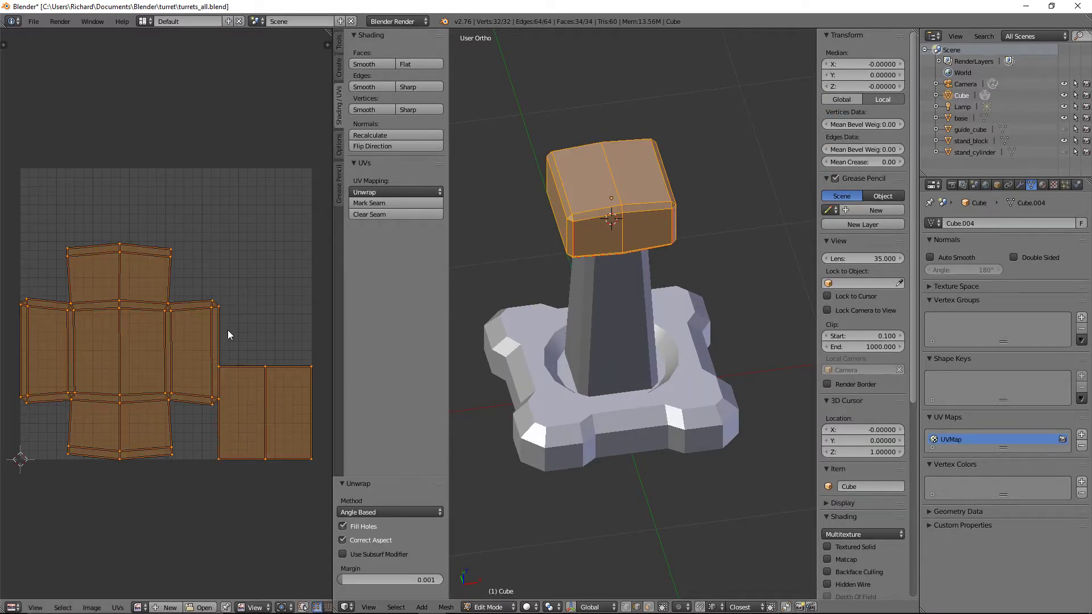
key(n)
click(278, 170)
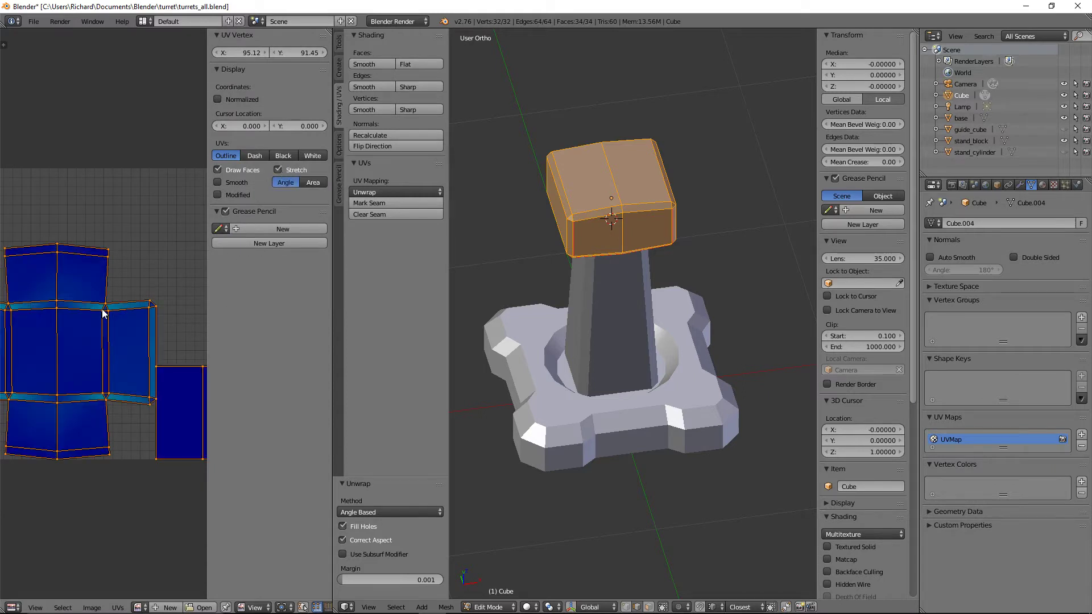
key(n)
scroll(190, 319, up, 2)
scroll(190, 320, down, 2)
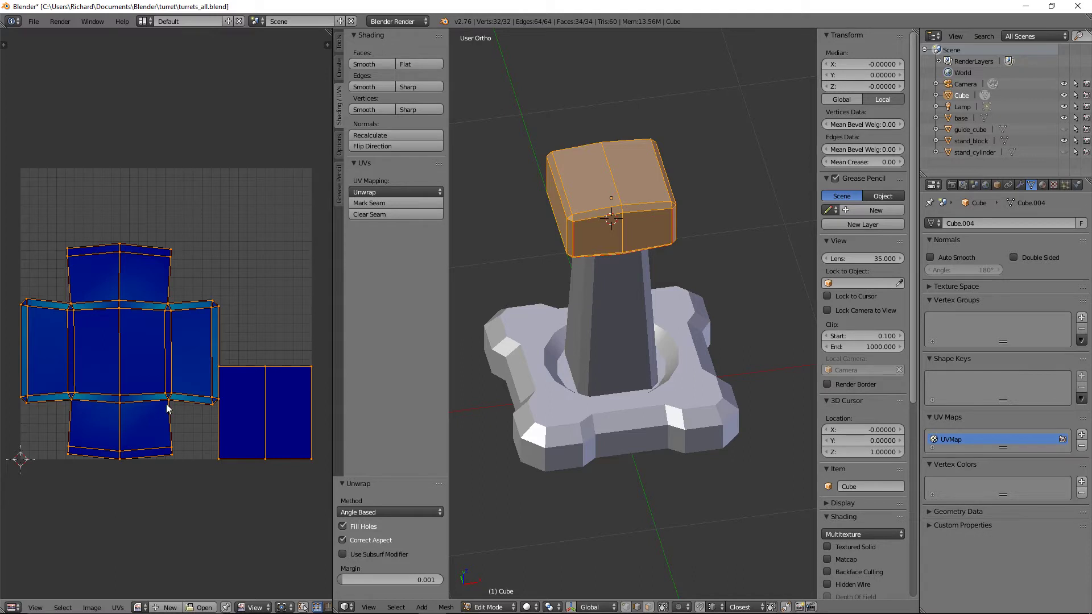
Select the short bevel edges at the top of one block corner and at the top and bottom of the neighbouring corner.
scroll(567, 266, up, 2)
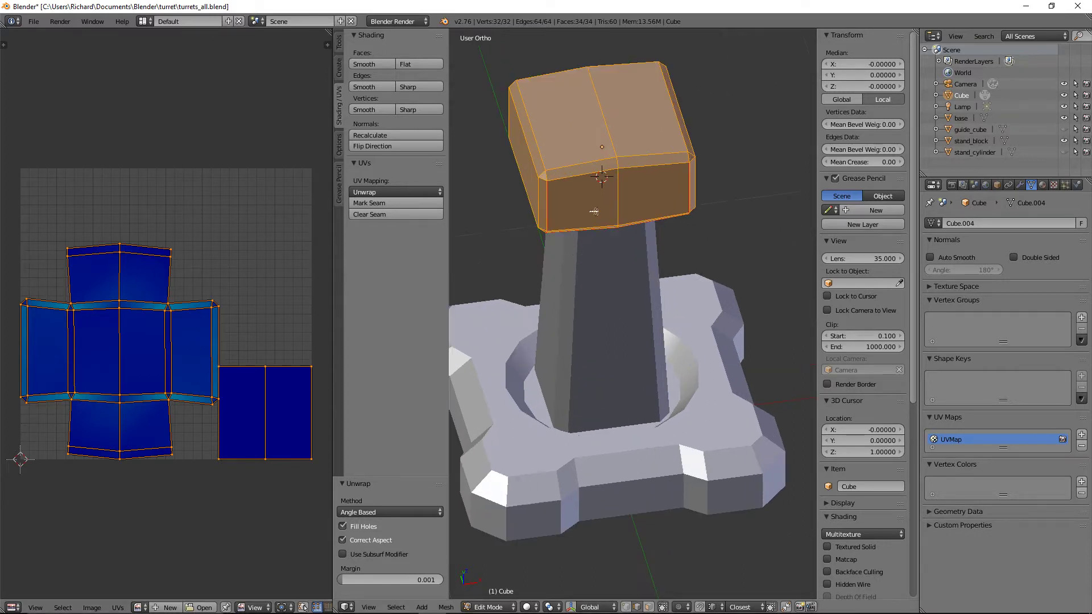
right_click(537, 183)
scroll(569, 193, up, 3)
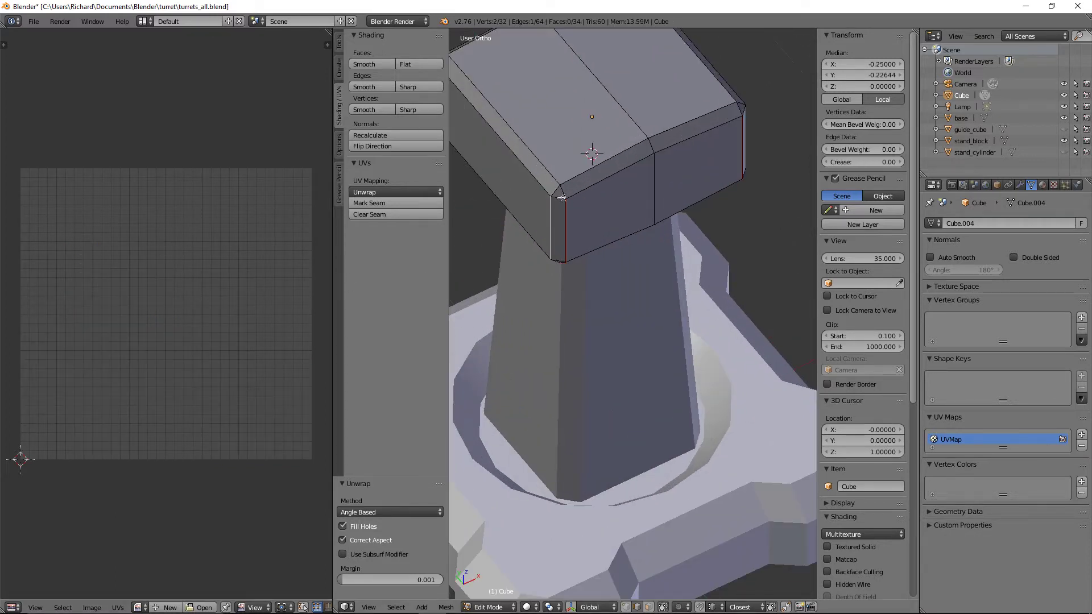
shift+right_click(561, 198)
middle_drag(597, 199, 488, 186)
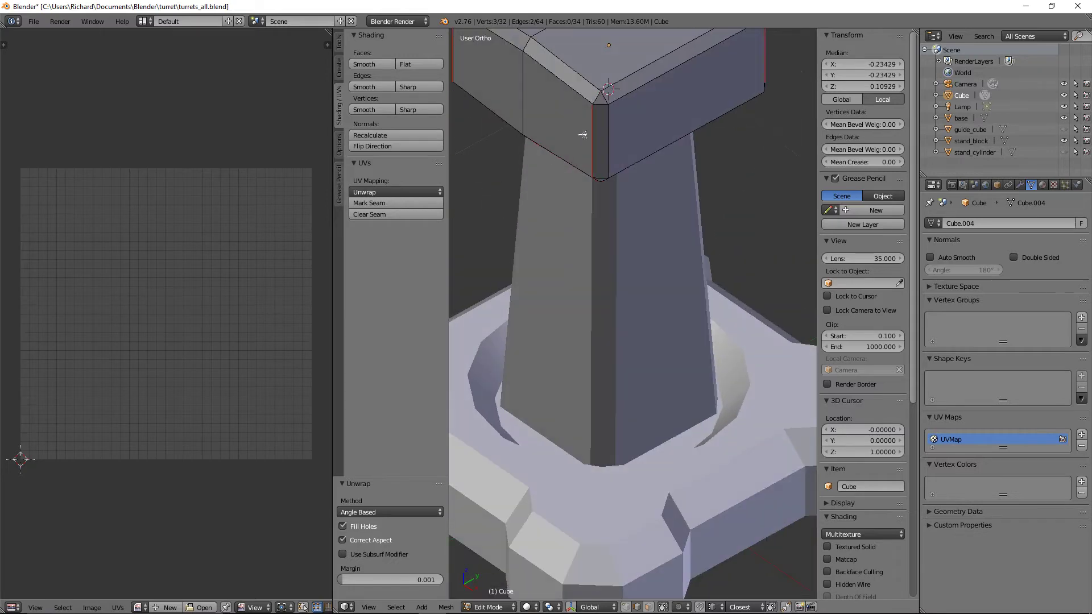
shift+right_click(604, 117)
shift+right_click(606, 118)
shift+right_click(604, 107)
shift+right_click(597, 98)
middle_drag(597, 114, 594, 92)
shift+right_click(592, 112)
Add the short top and bottom bevel edges of the third block corner to the selection.
middle_drag(641, 121, 675, 82)
shift+right_click(692, 105)
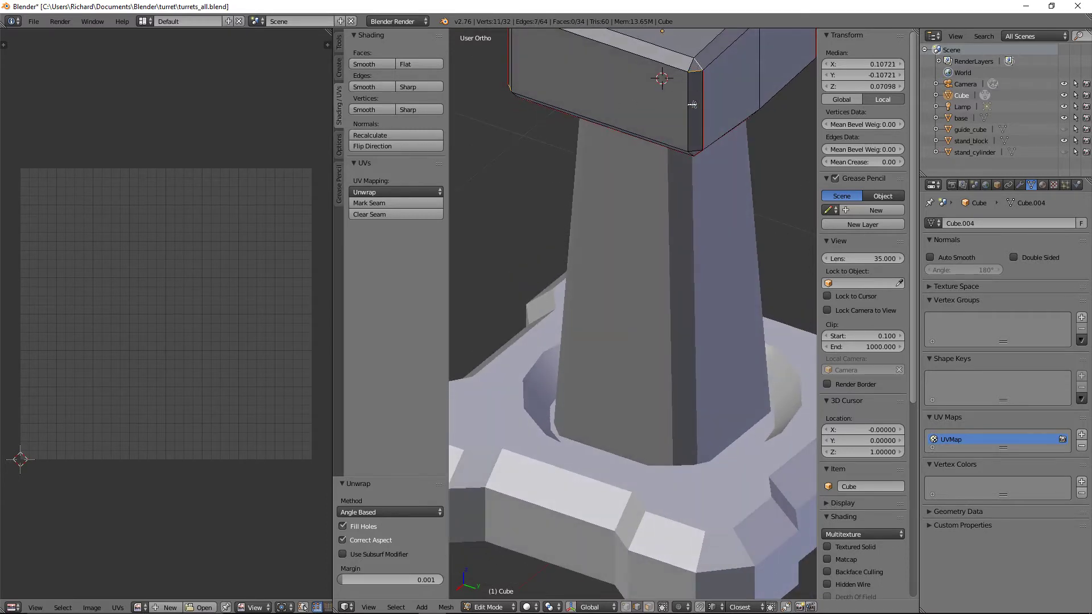
scroll(692, 105, down, 2)
shift+right_click(685, 94)
scroll(702, 137, down, 2)
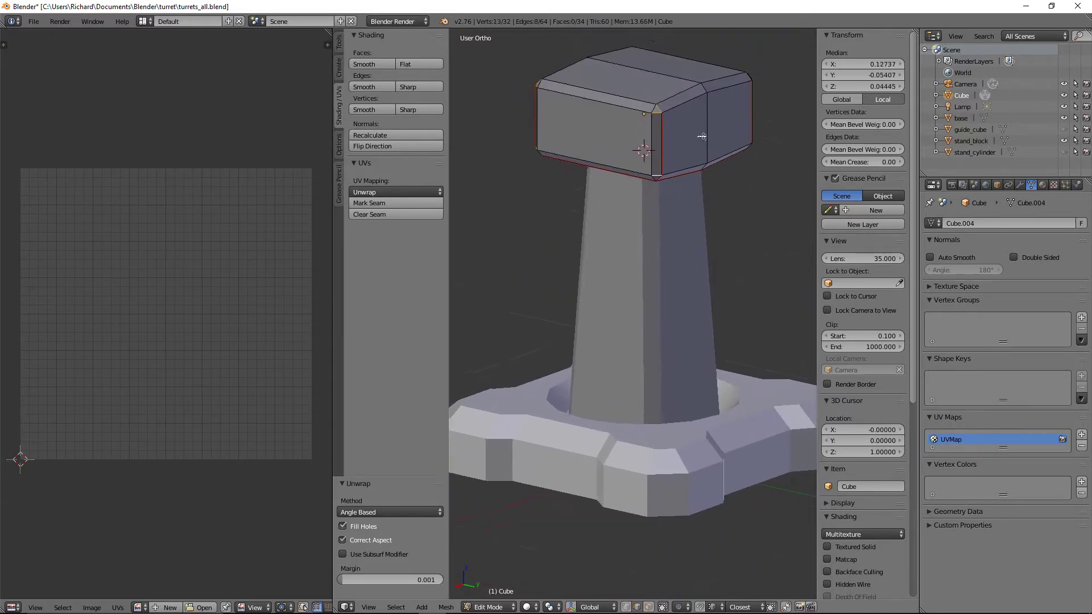
Add the fourth corner's short top and bottom bevel edges and the first corner's missing bottom edge to the selection.
scroll(659, 187, up, 3)
scroll(615, 229, up, 4)
shift+middle_drag(601, 205, 609, 322)
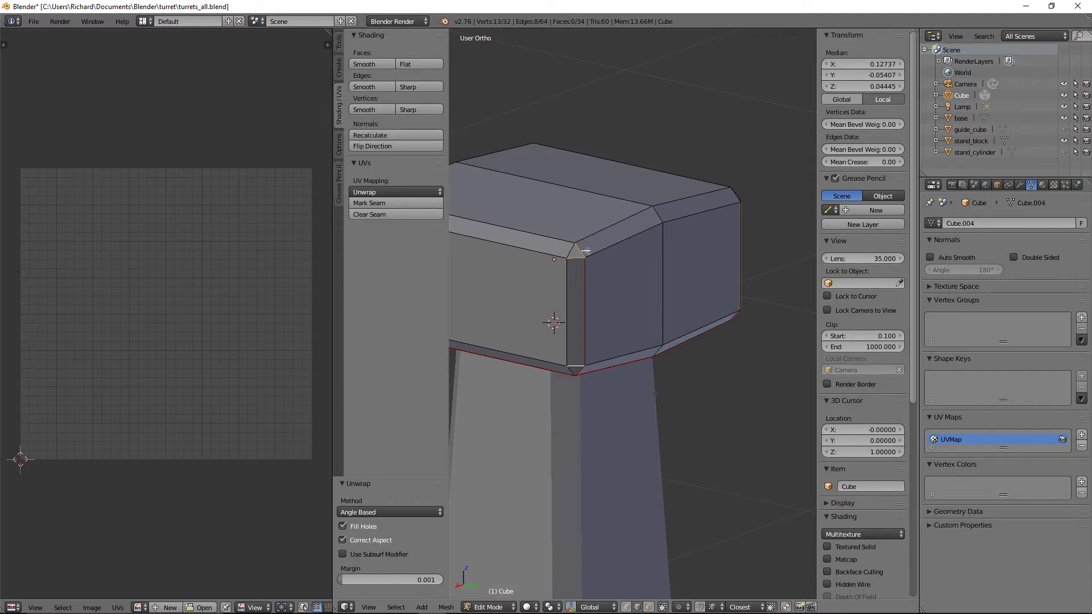
middle_drag(575, 278, 578, 259)
scroll(578, 258, up, 2)
middle_drag(578, 210, 537, 232)
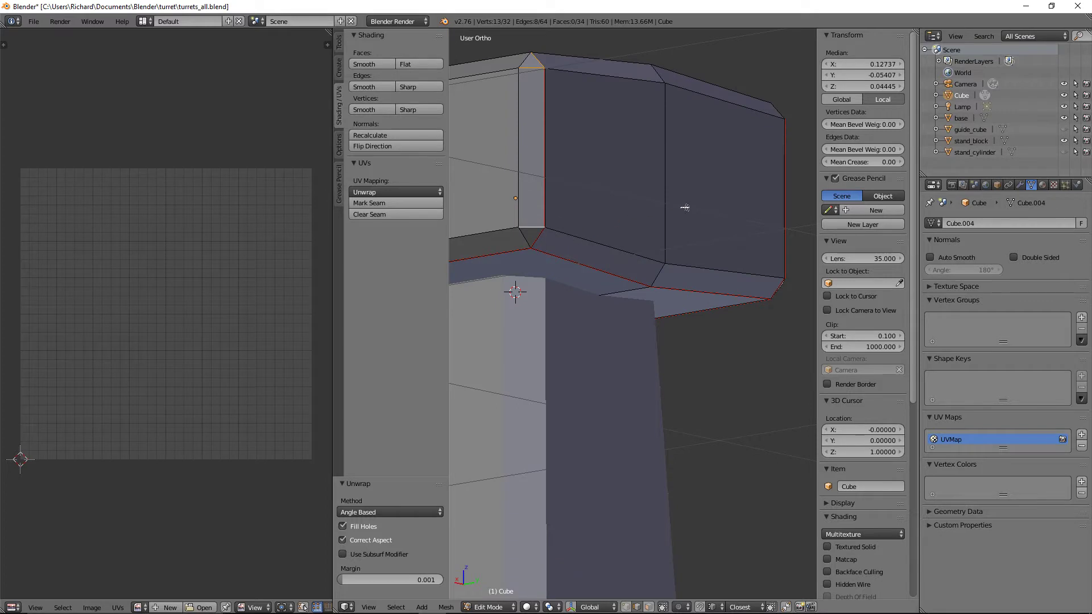
middle_drag(688, 207, 591, 216)
shift+right_click(623, 191)
shift+right_click(614, 178)
shift+right_click(574, 297)
middle_drag(669, 273, 523, 280)
shift+right_click(728, 319)
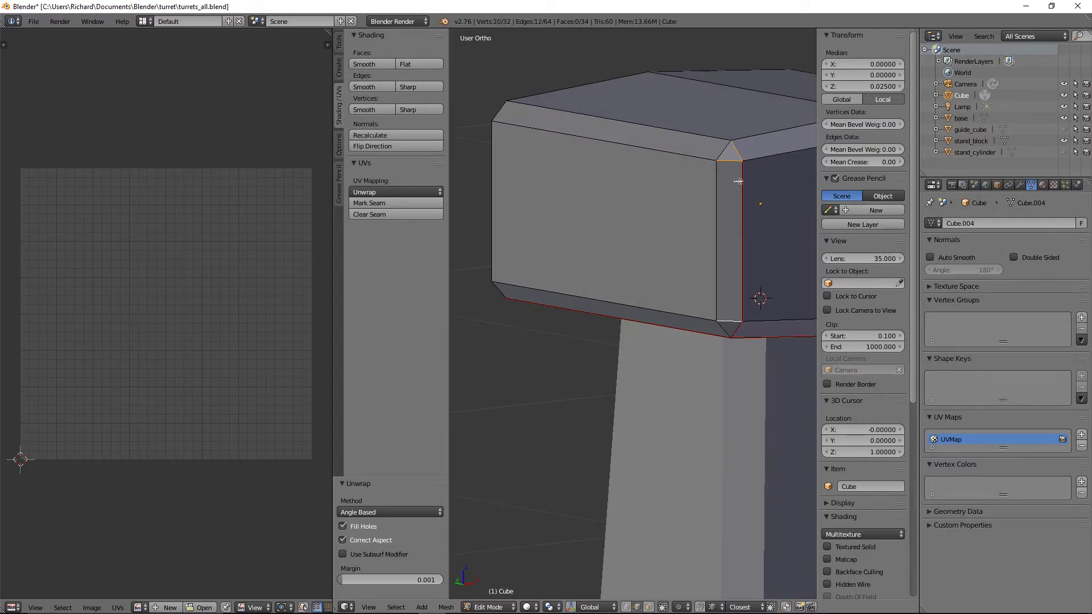
Mark the selected short corner edges as seams.
middle_drag(734, 169, 723, 194)
key(ctrl+e)
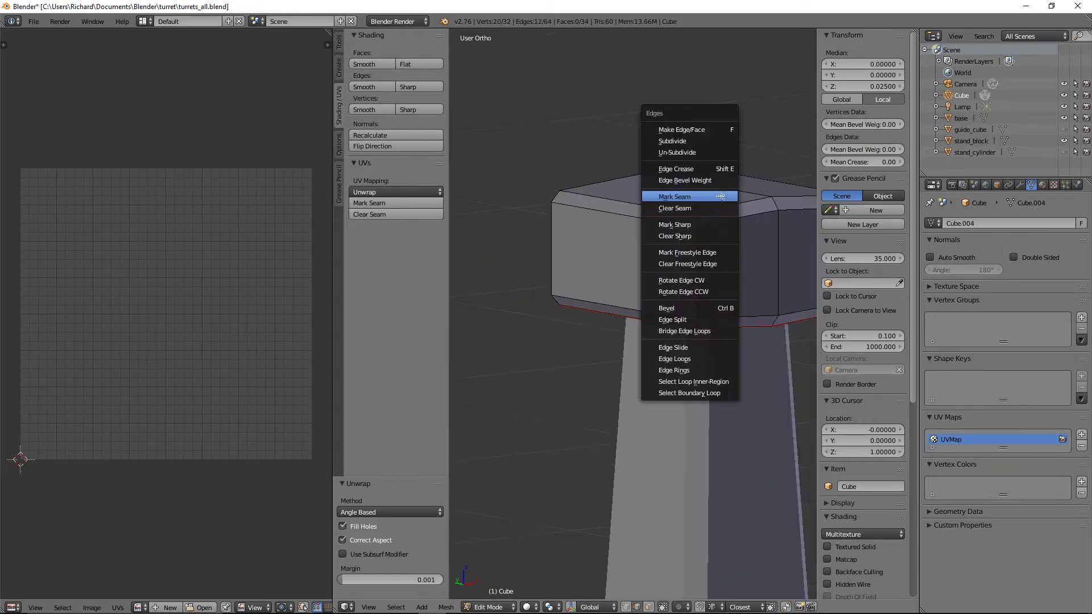
click(720, 196)
Unwrap the whole block again with the corner seams and examine the UV layout for stretching in an enlarged view.
key(a)
key(a)
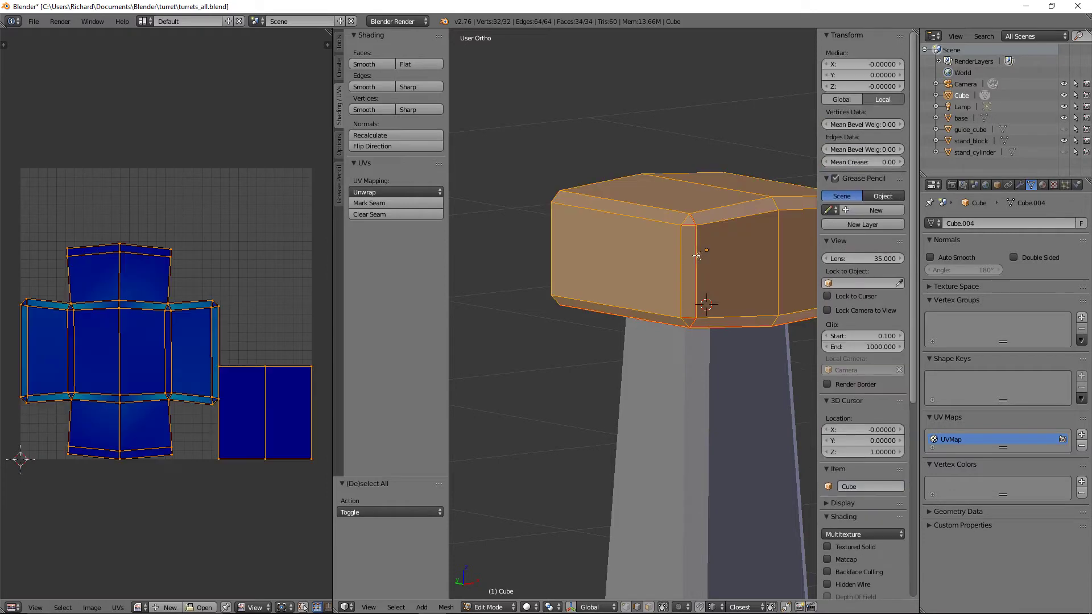
key(u)
click(696, 256)
scroll(251, 319, up, 2)
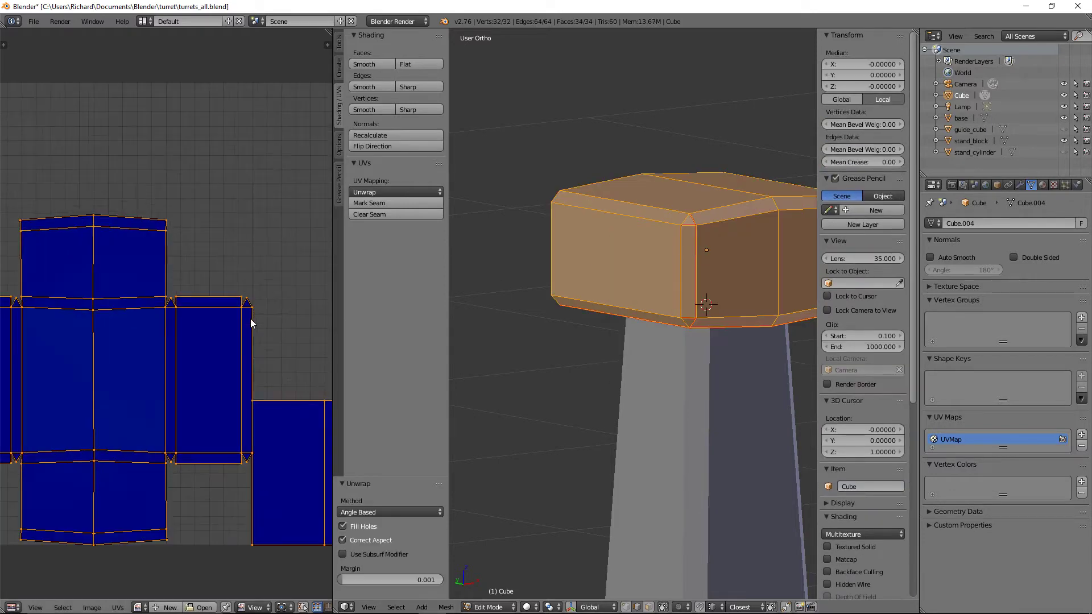
key(ctrl+Up)
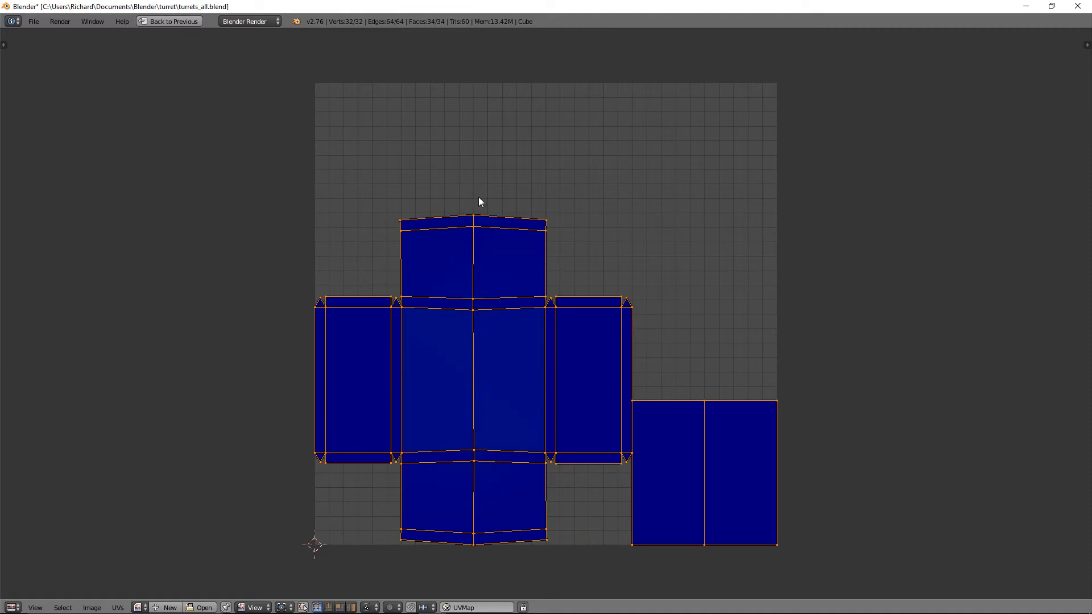
scroll(467, 407, down, 2)
scroll(472, 406, up, 2)
key(ctrl+Up)
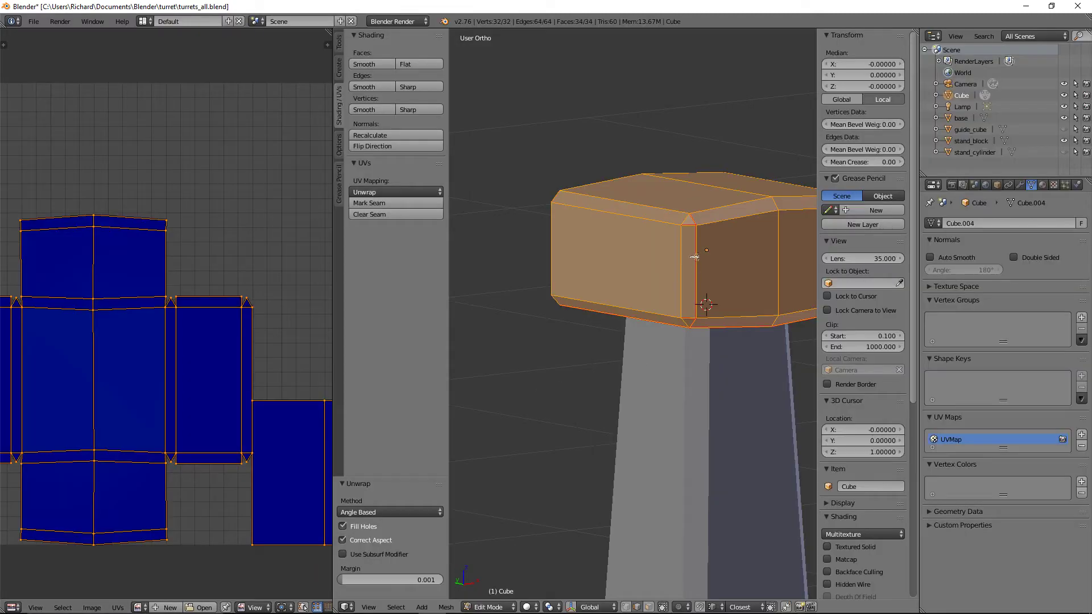
Examine the block from the front and at an angle and compare it with its complete UV layout.
key(KP_1)
shift+middle_drag(699, 249, 664, 253)
scroll(595, 215, up, 1)
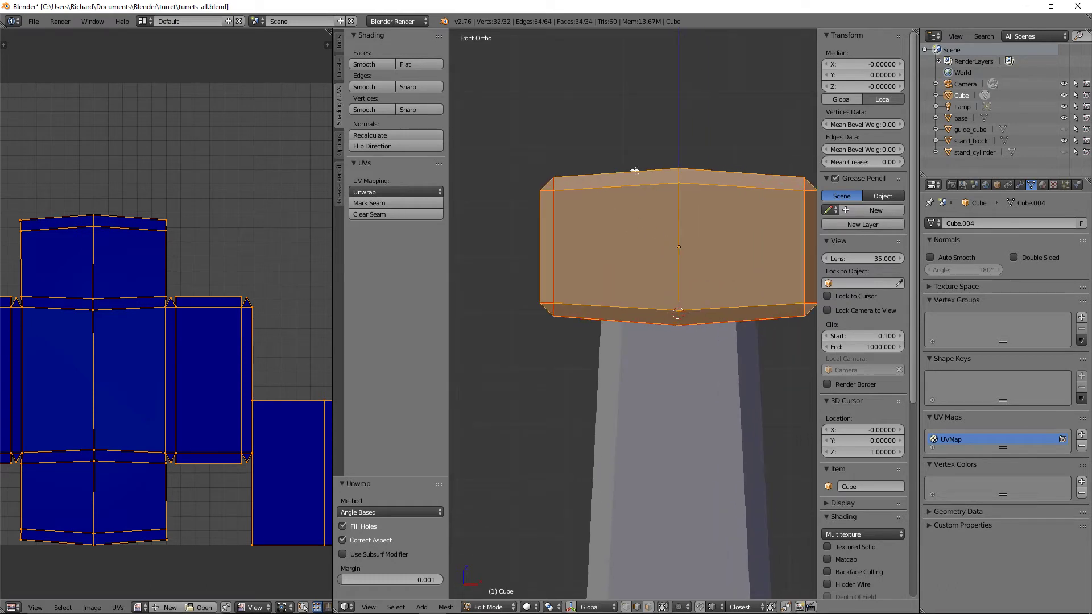
scroll(118, 371, up, 2)
scroll(118, 371, down, 1)
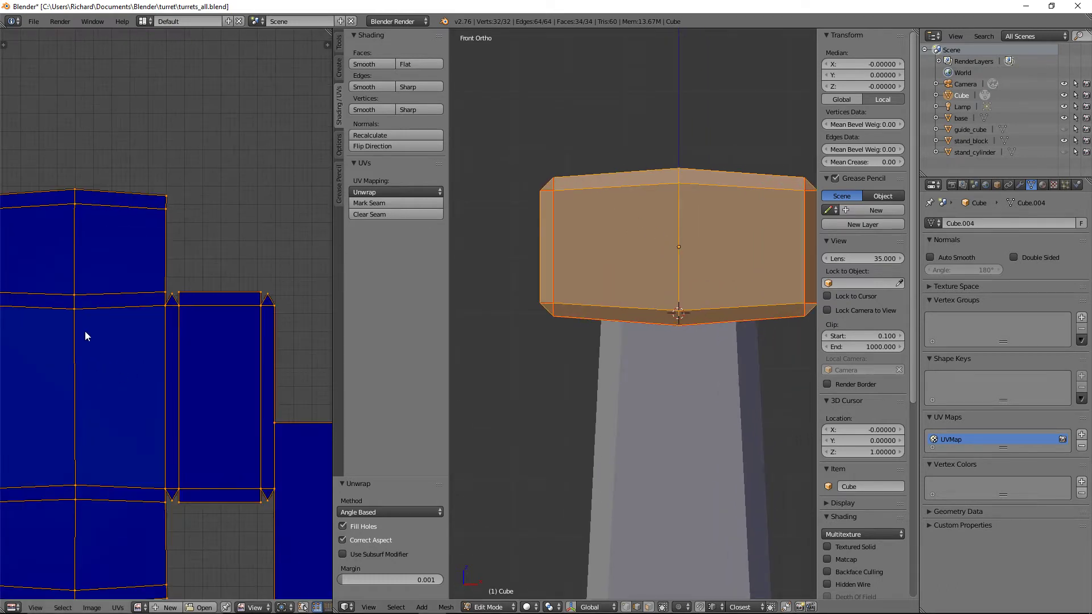
middle_drag(103, 314, 212, 247)
scroll(226, 281, down, 4)
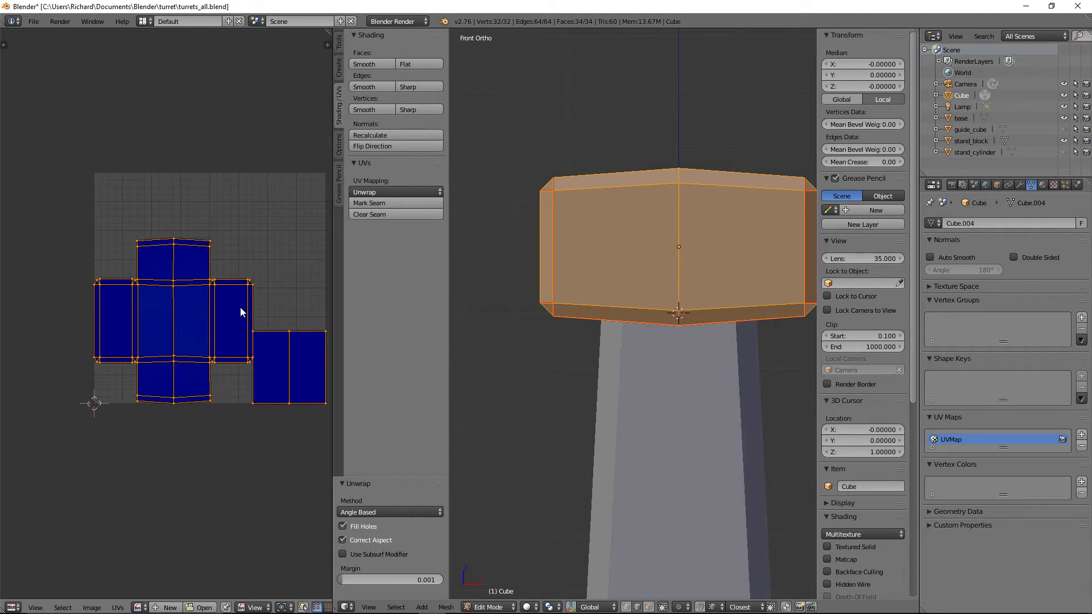
middle_drag(679, 242, 648, 273)
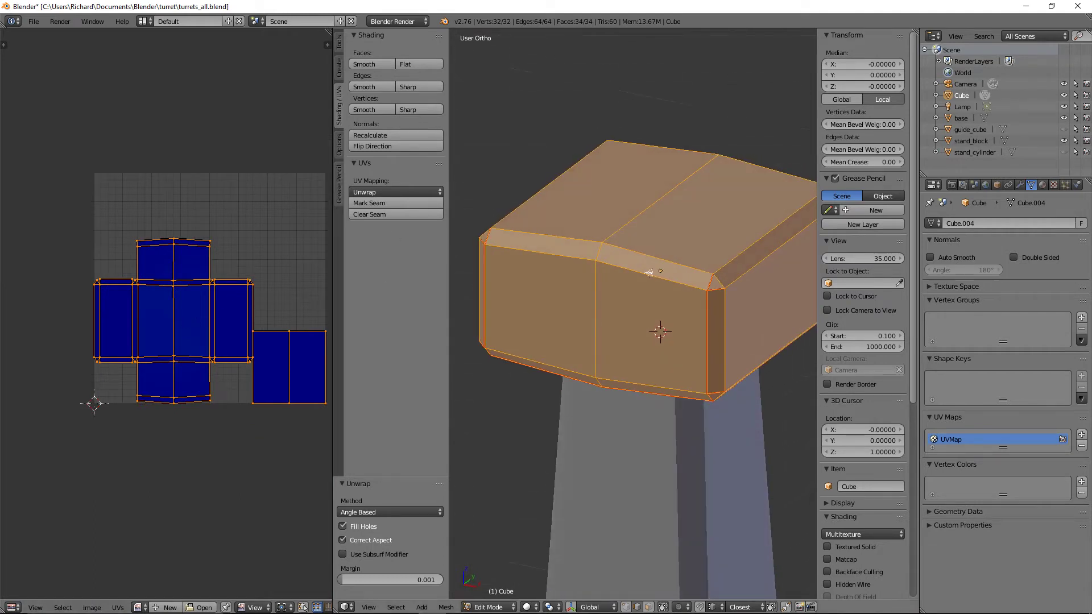
scroll(657, 318, down, 2)
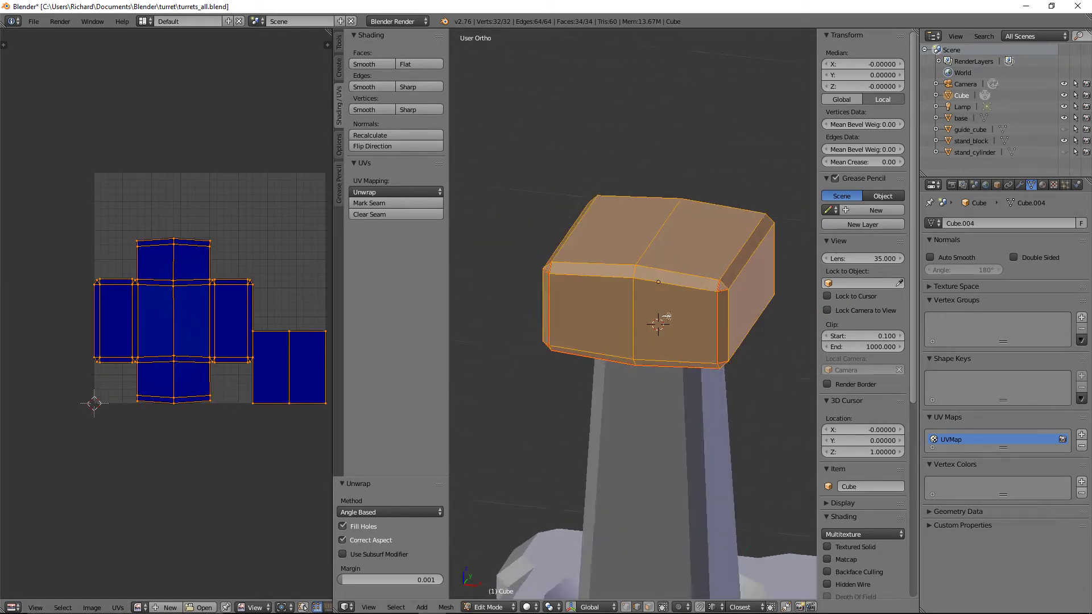
middle_drag(667, 317, 664, 316)
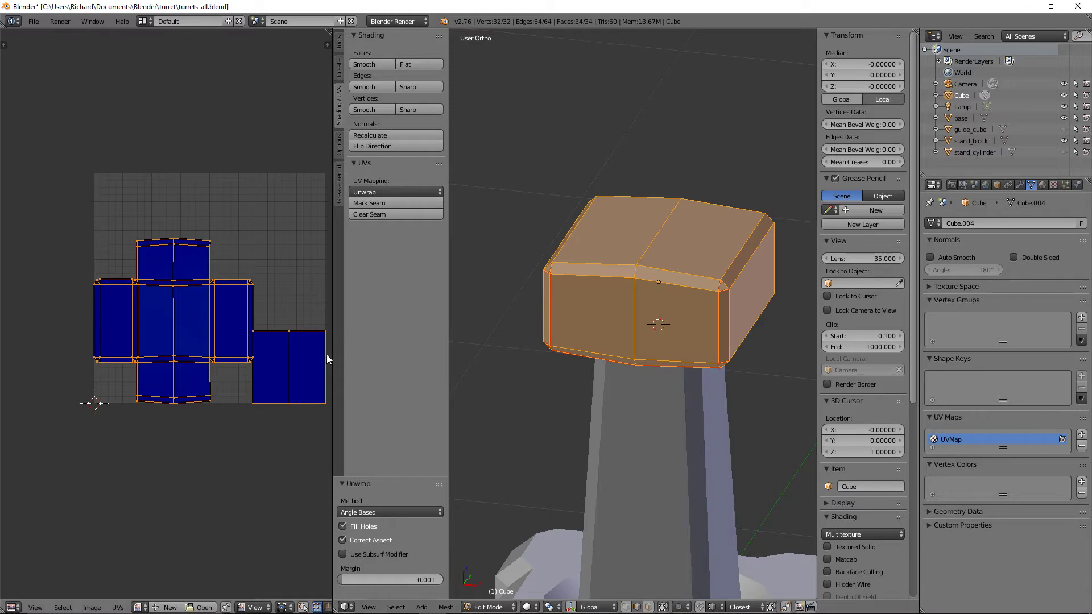
Move the separate square UV island by about -0.170 in X and 0.554 in Y, beside the upper part of the main island.
right_click(325, 402)
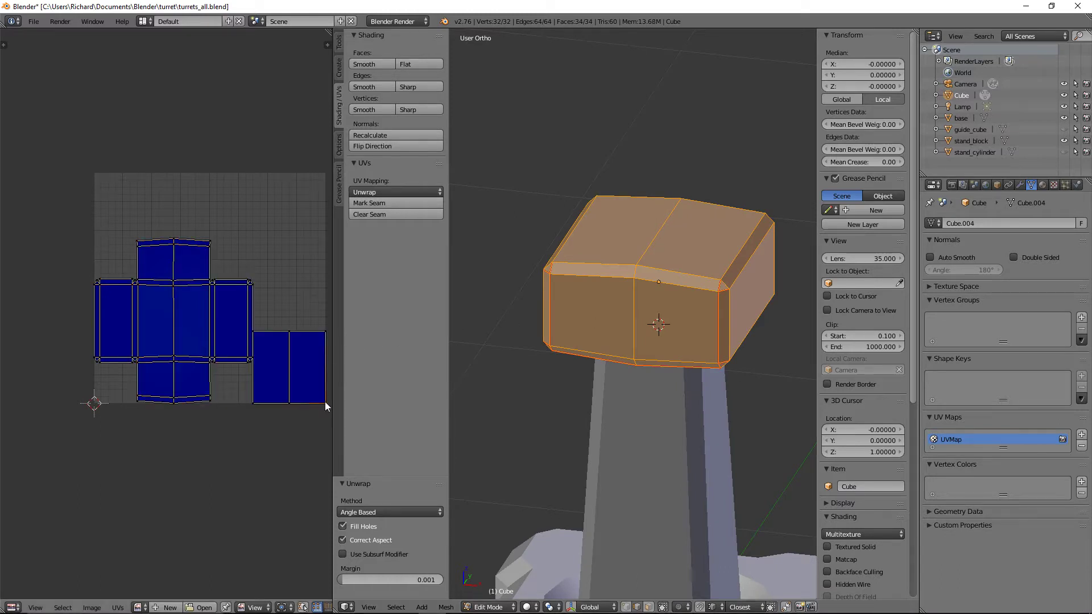
key(l)
key(g)
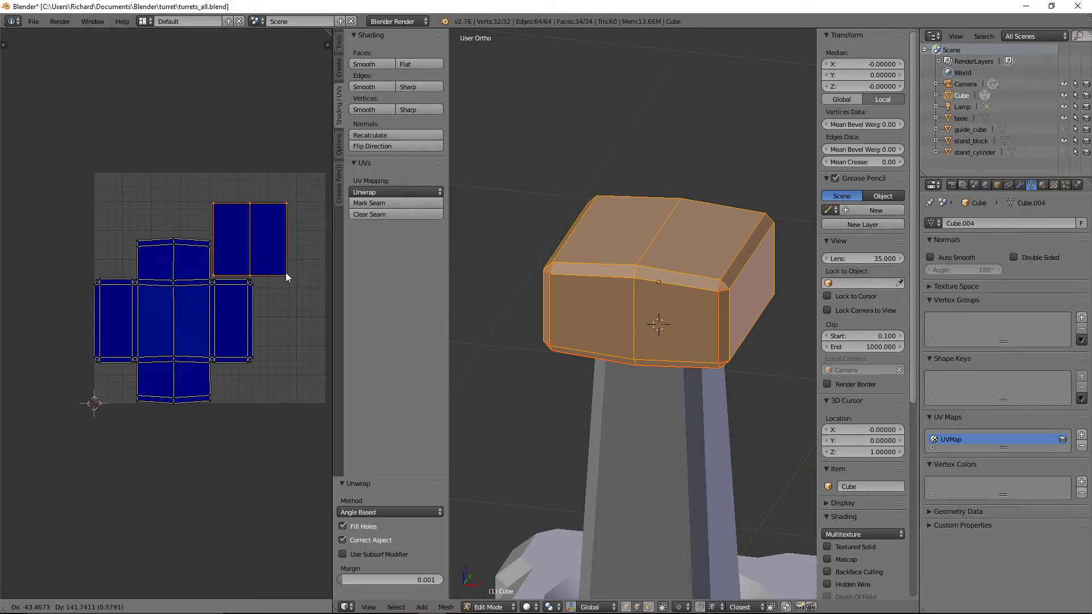
click(286, 277)
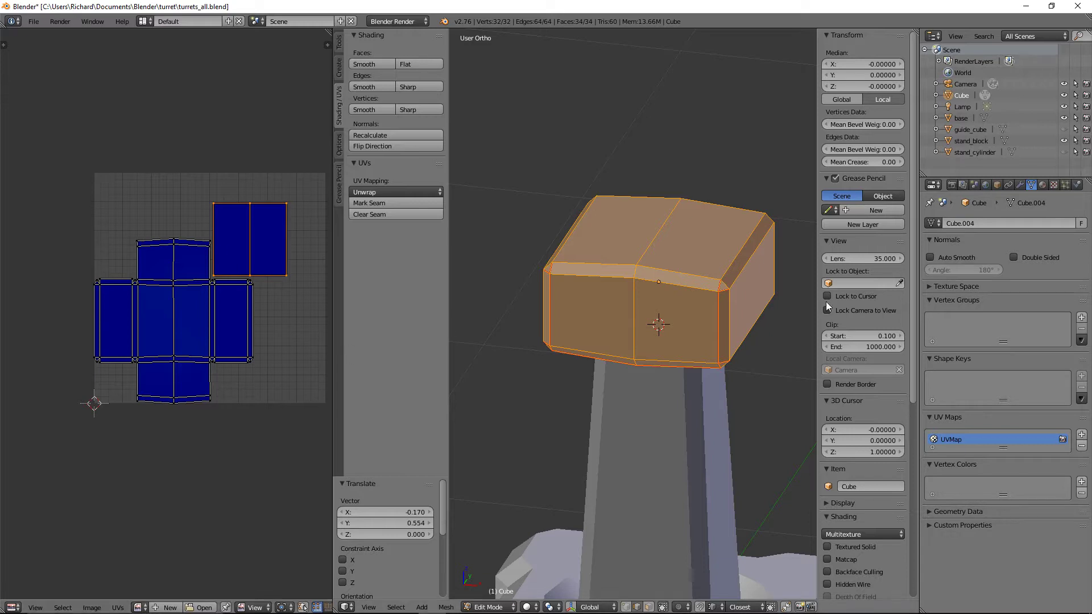
Select the right half of the block's front side in face mode and snap the 3D cursor to it.
key(ctrl+Tab)
click(675, 320)
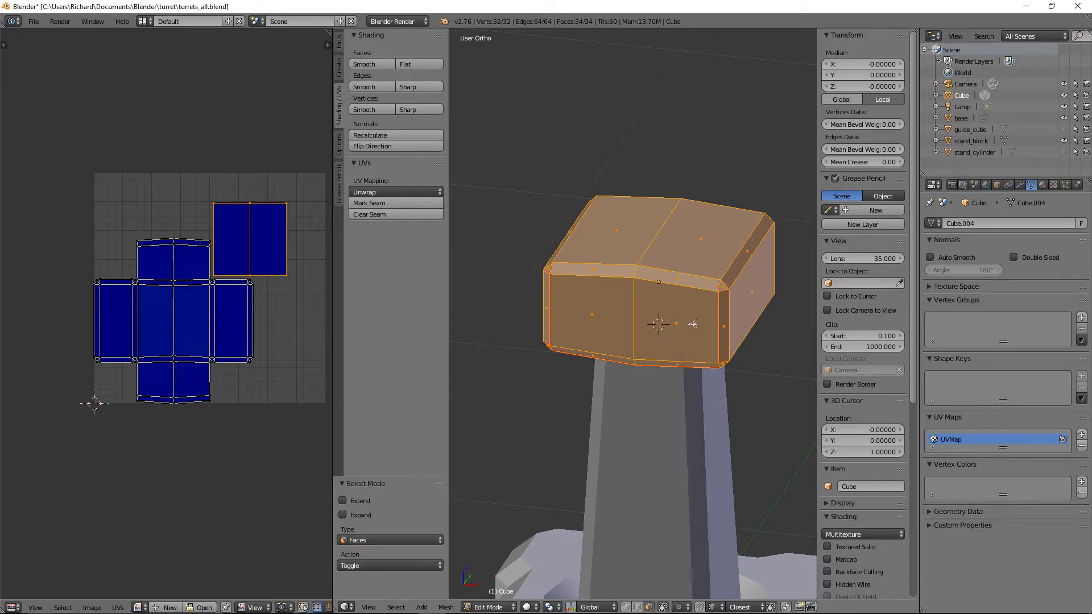
right_click(692, 324)
key(KP_1)
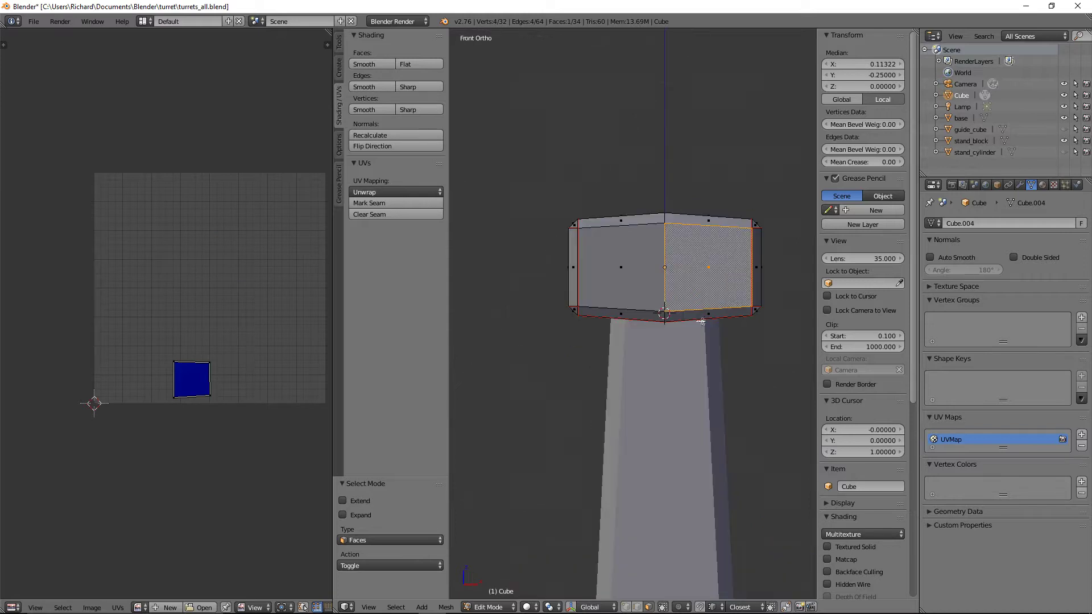
key(shift+s)
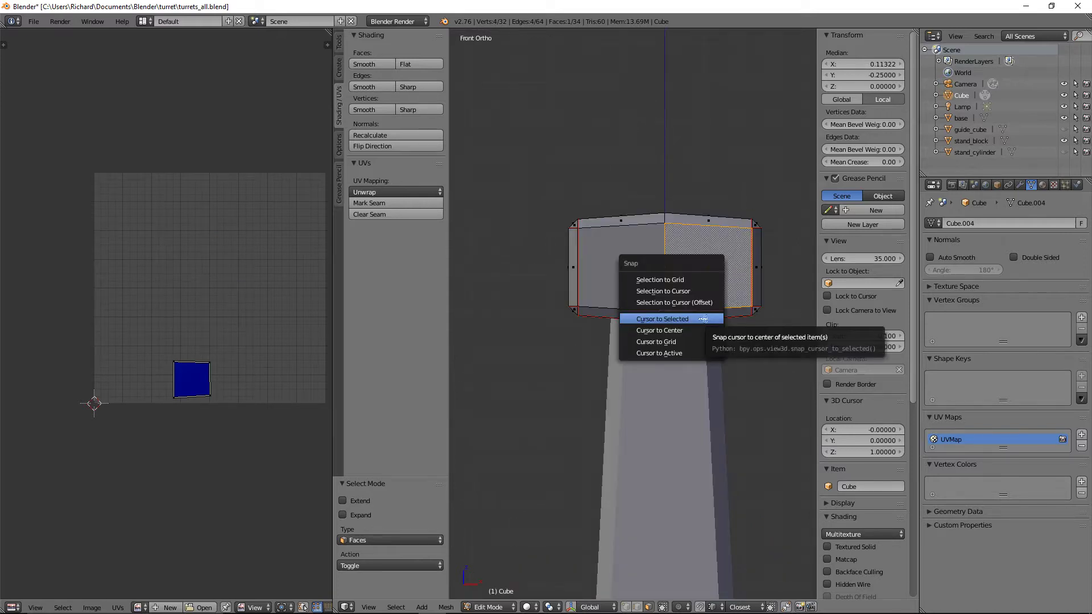
click(703, 319)
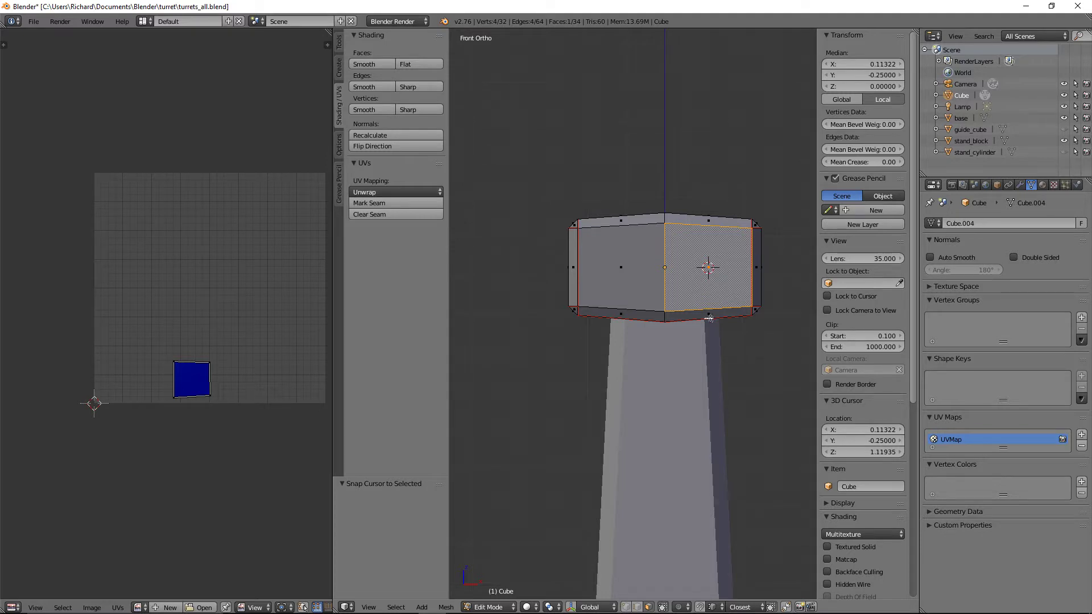
Add a cylinder mesh as a separate object at the 3D cursor, with its cap fill type set to Nothing.
key(Tab)
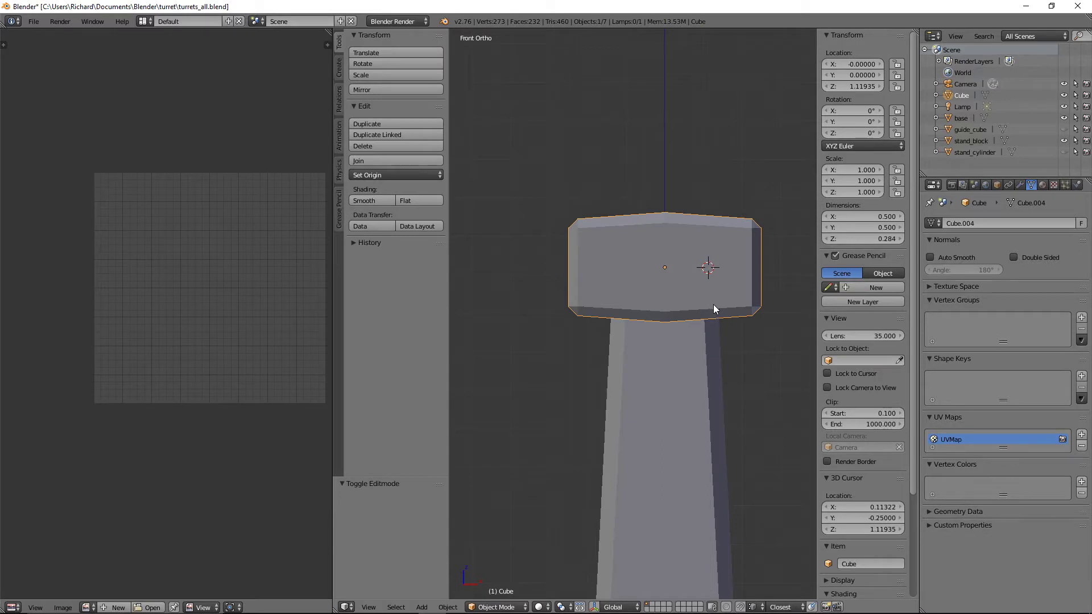
key(shift+a)
mouse_move(713, 306)
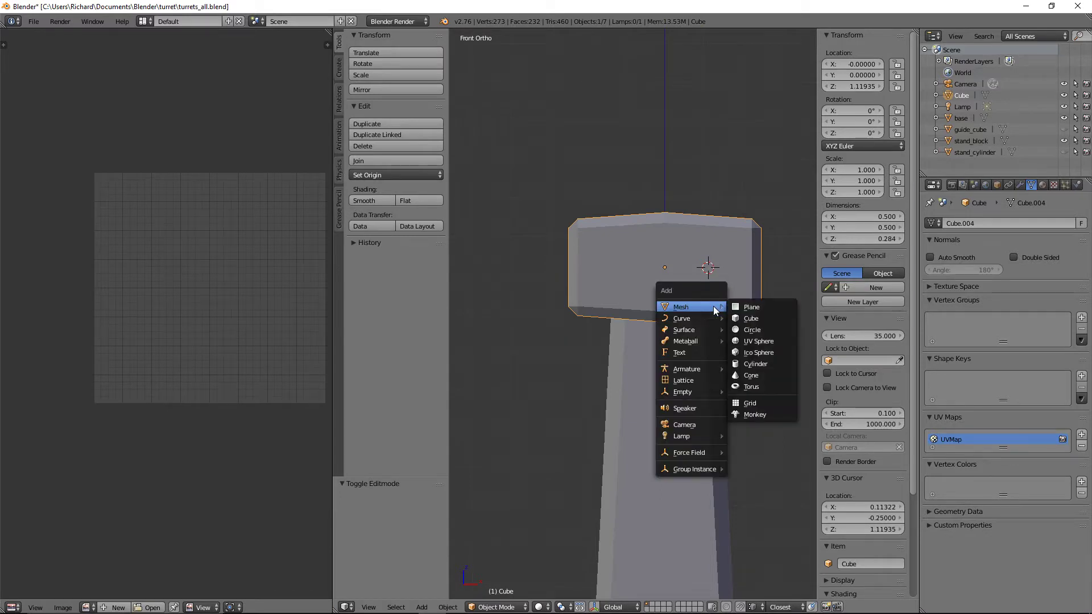
click(756, 364)
scroll(689, 353, down, 3)
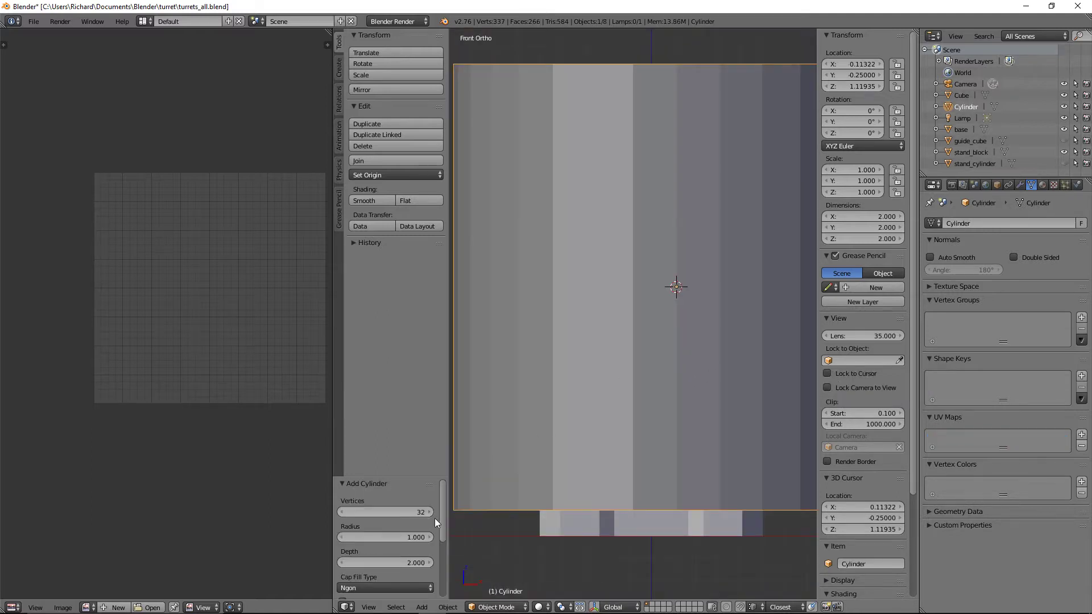
drag(439, 523, 436, 588)
scroll(436, 588, up, 3)
click(391, 533)
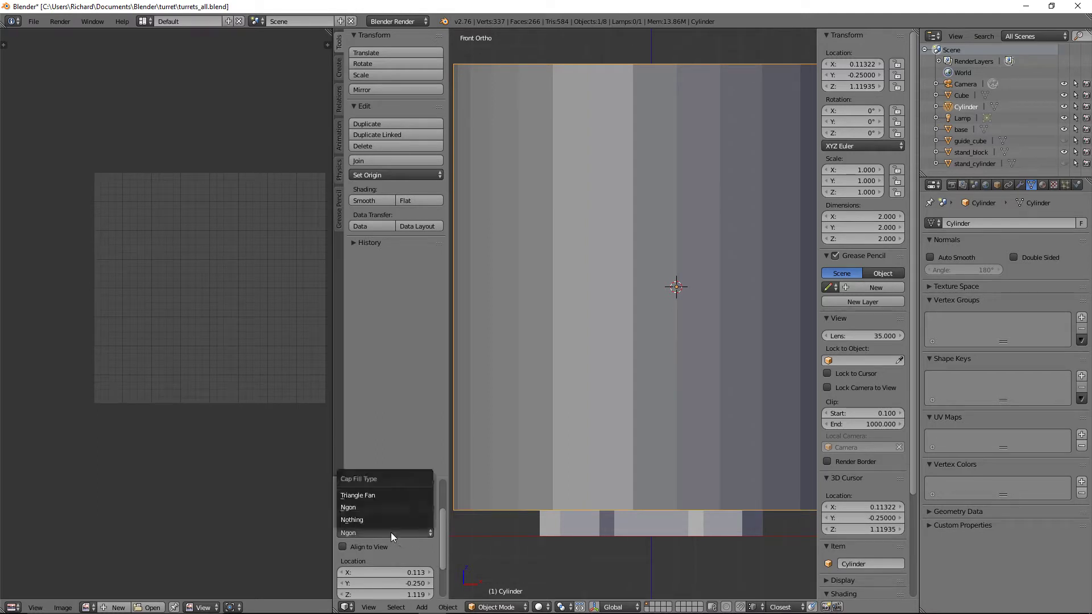
click(380, 519)
middle_drag(696, 235, 678, 251)
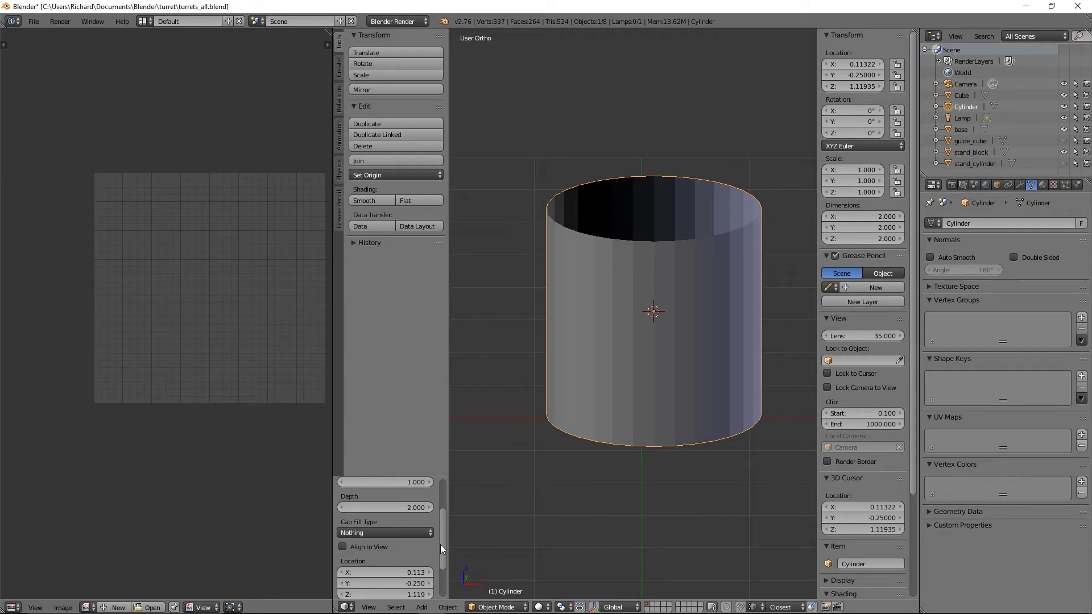
Set the new cylinder's vertex count to 12.
scroll(441, 543, up, 3)
click(414, 512)
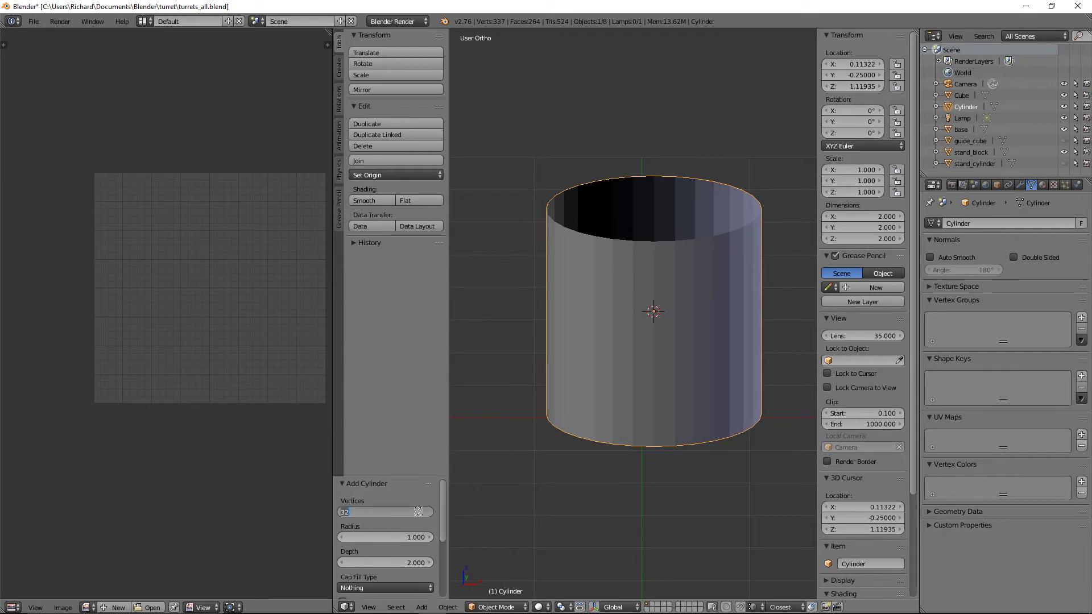
key(Return)
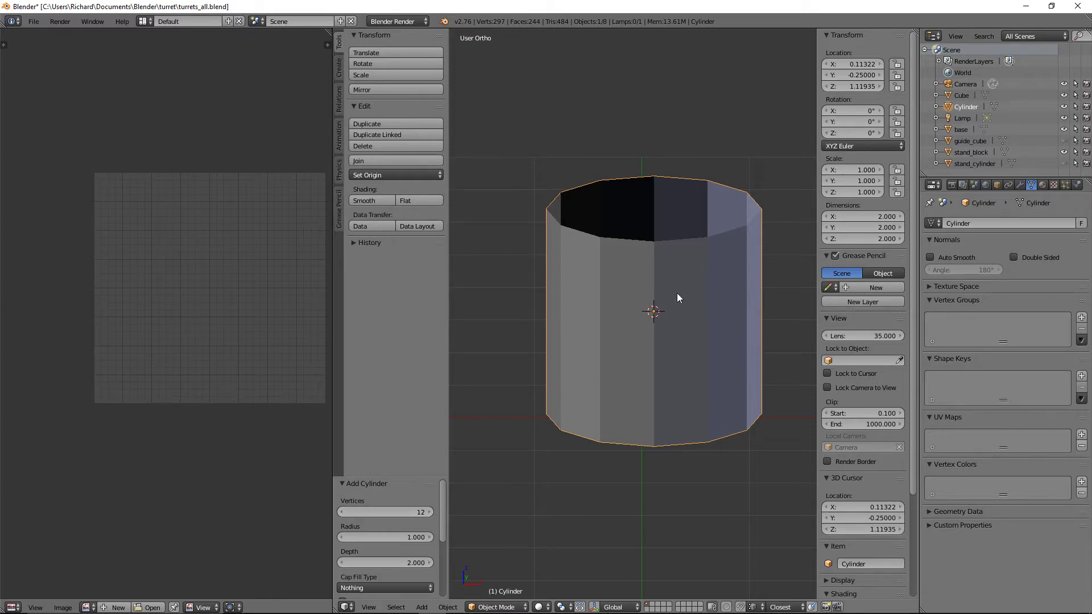
Rotate the cylinder 90° about the X axis.
key(r)
key(x)
key(9)
key(0)
key(Return)
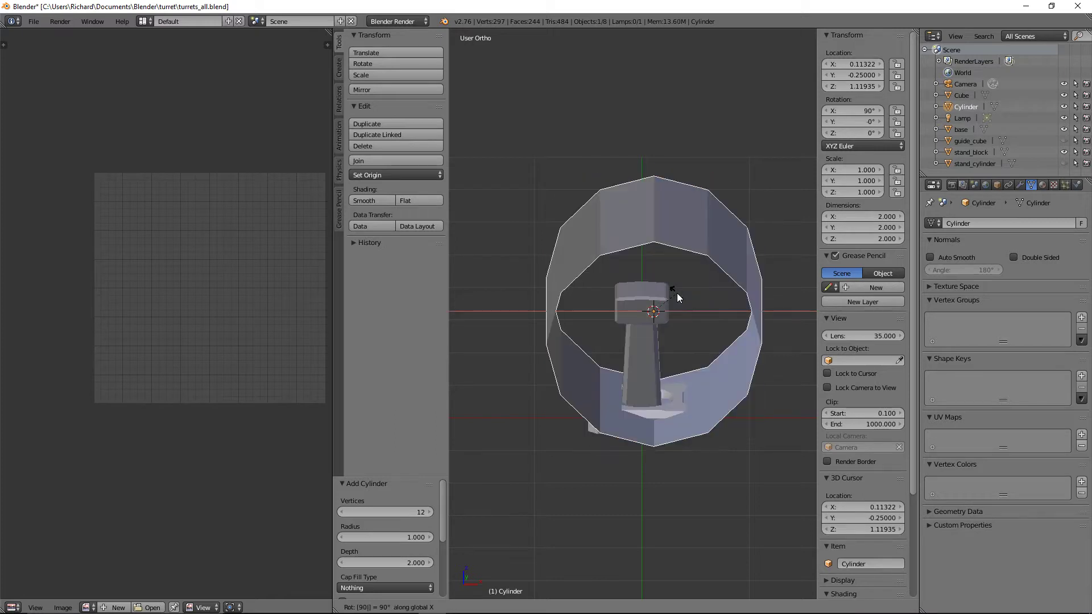
Scale the cylinder down evenly to about 0.086 in diameter and depth, checking it in front and right views.
key(KP_1)
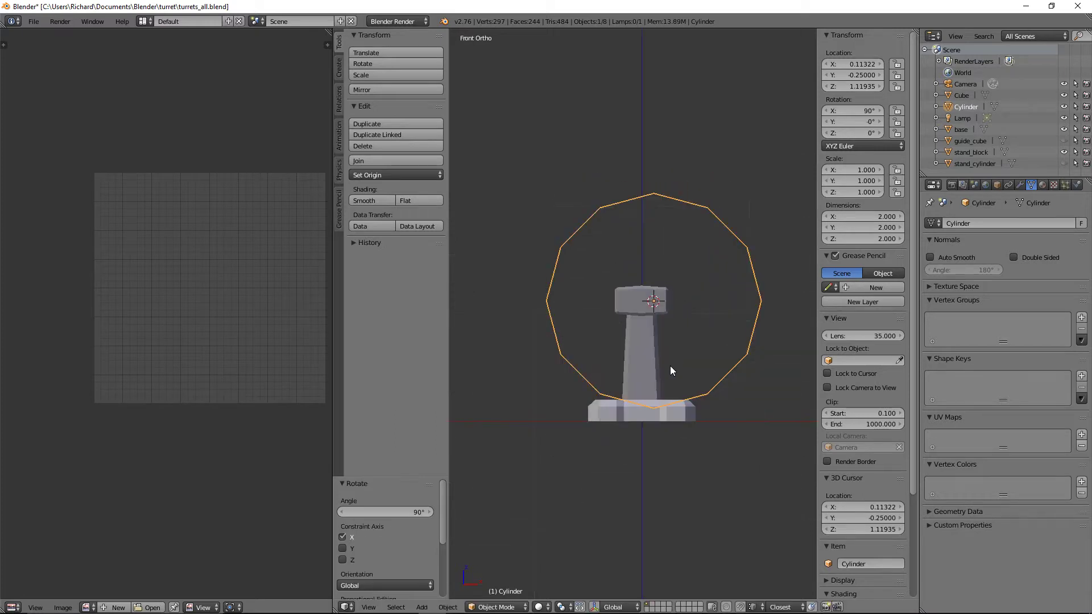
scroll(753, 393, up, 3)
key(s)
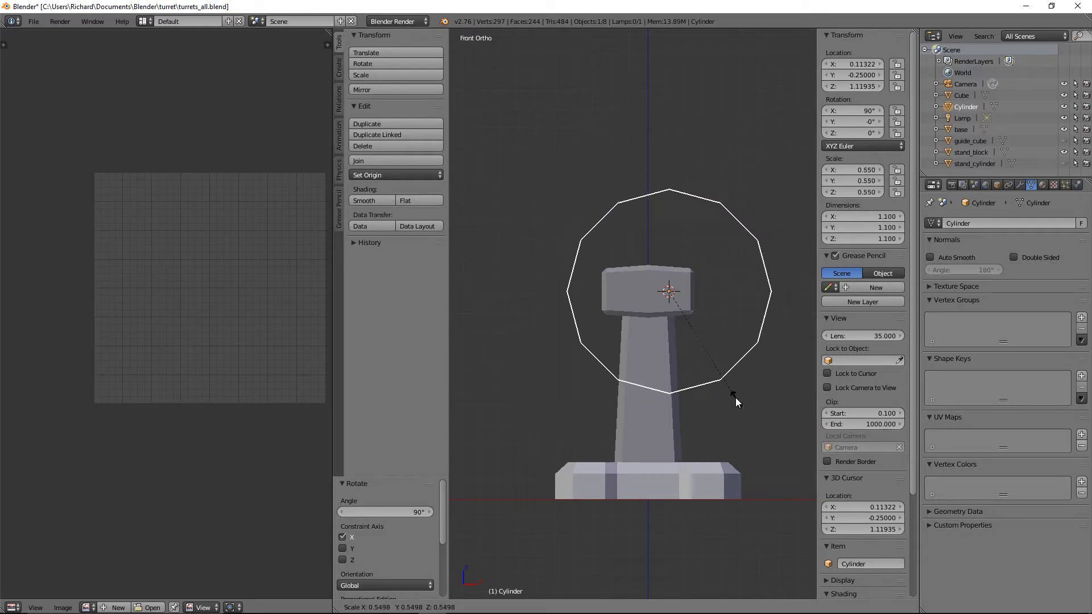
click(668, 311)
key(KP_3)
scroll(670, 311, up, 3)
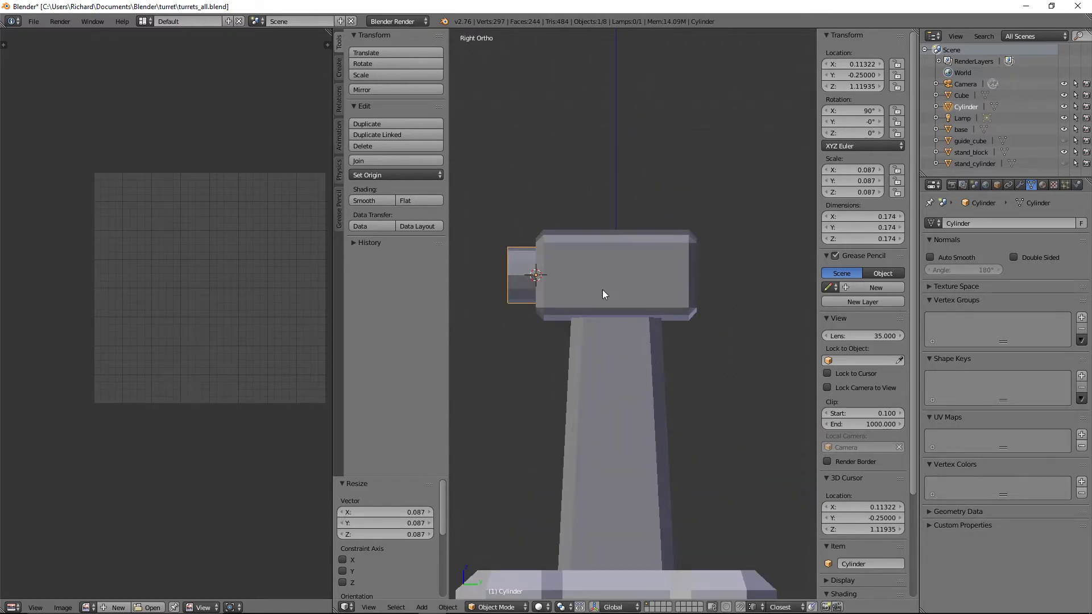
key(s)
click(568, 298)
Move the cylinder about -0.032 along Y in wireframe right view so it protrudes from the block's front face.
middle_drag(569, 297, 613, 325)
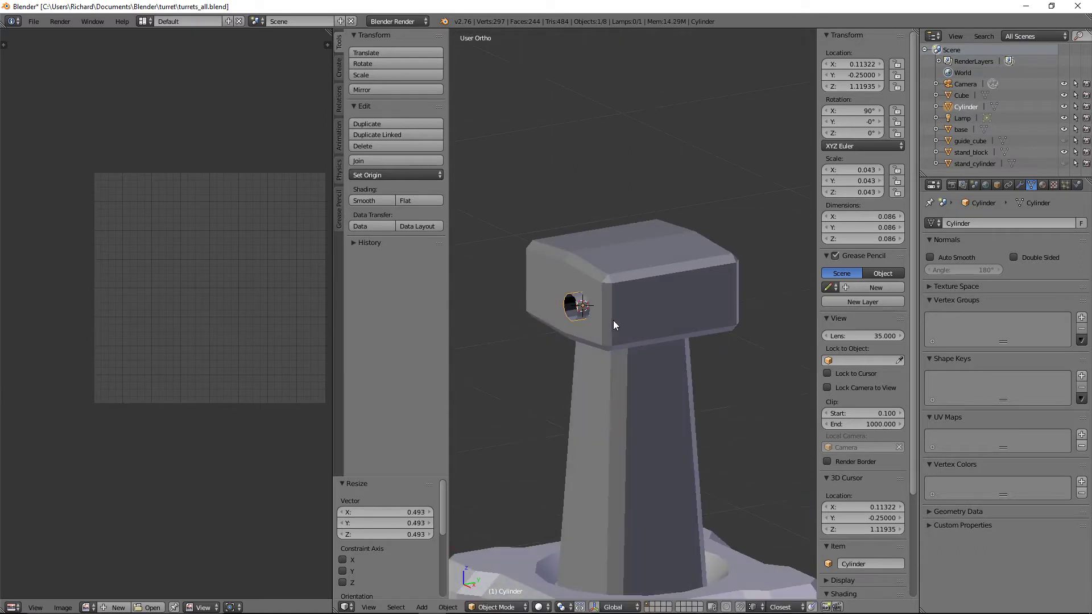
key(KP_3)
key(z)
scroll(615, 321, up, 2)
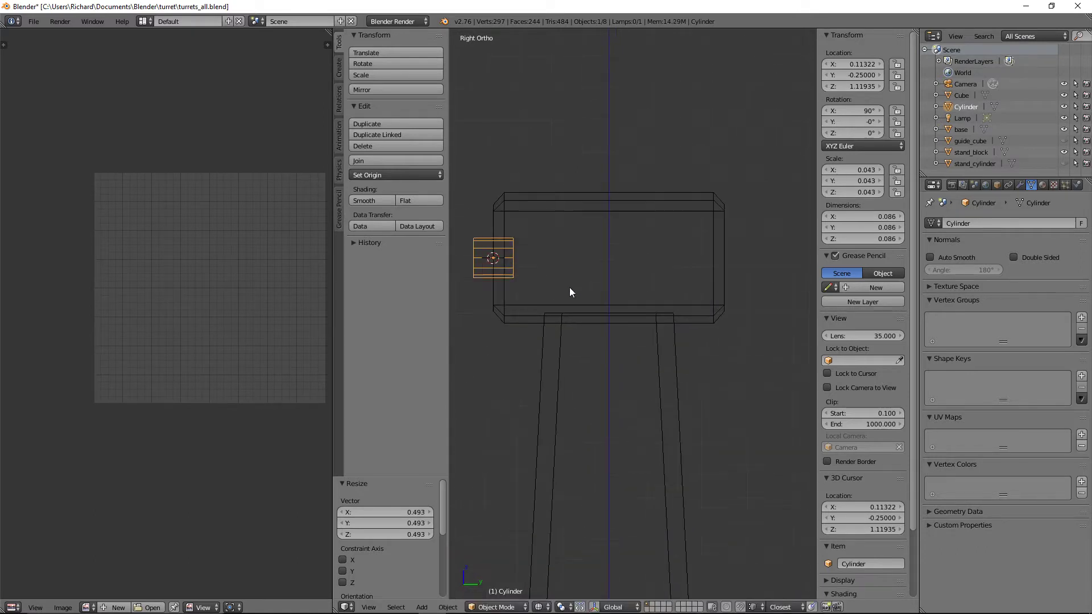
shift+middle_drag(568, 245, 651, 268)
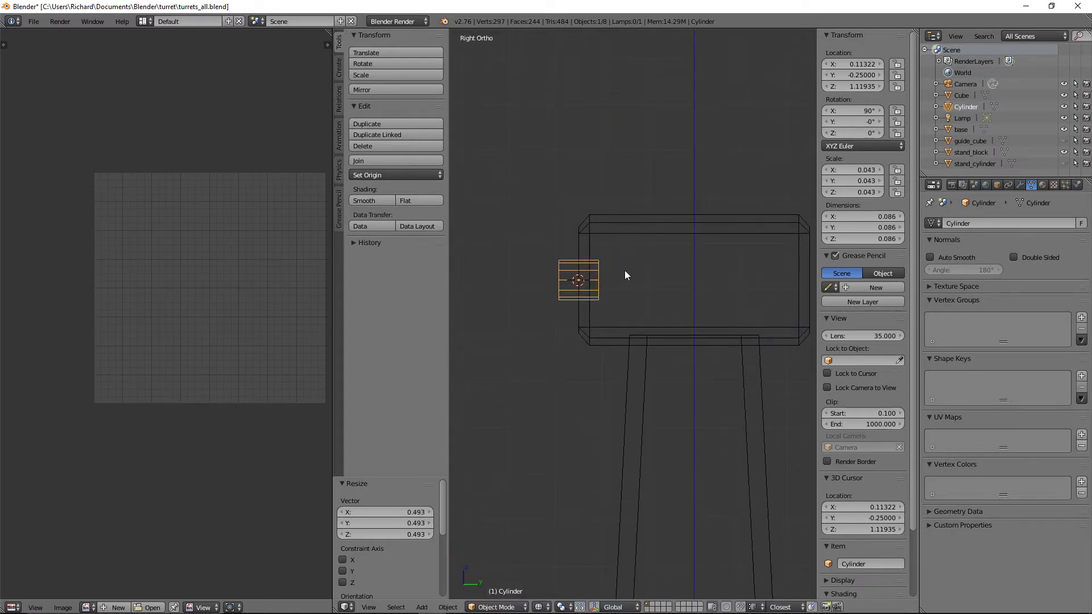
key(g)
key(y)
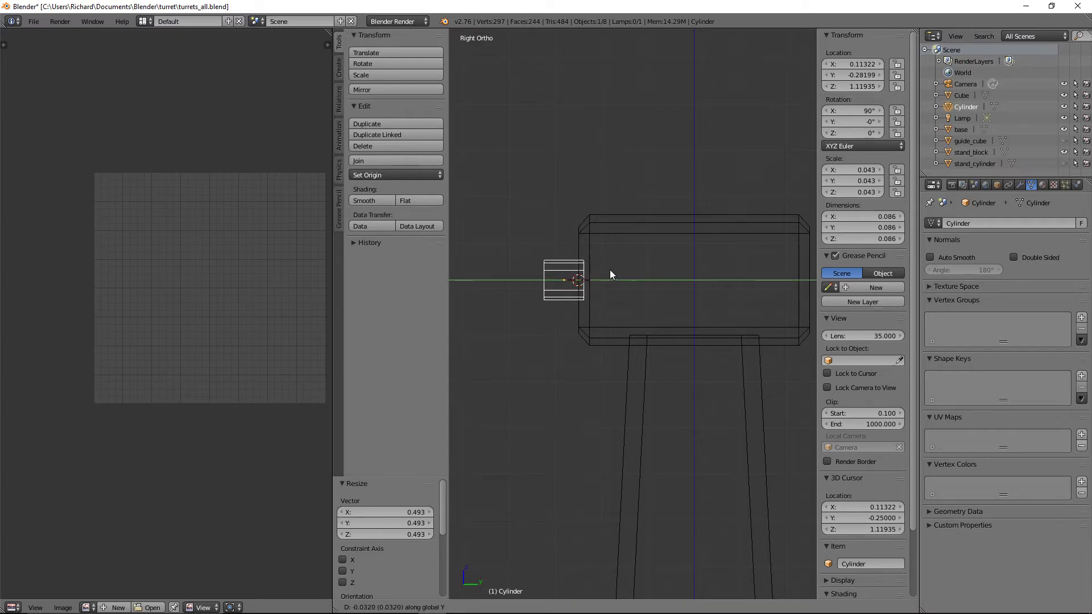
click(609, 270)
key(z)
Extrude the cylinder's front open edge loop and scale it inward to about 0.780 to form a flat rim.
middle_drag(608, 270, 690, 333)
scroll(691, 344, up, 2)
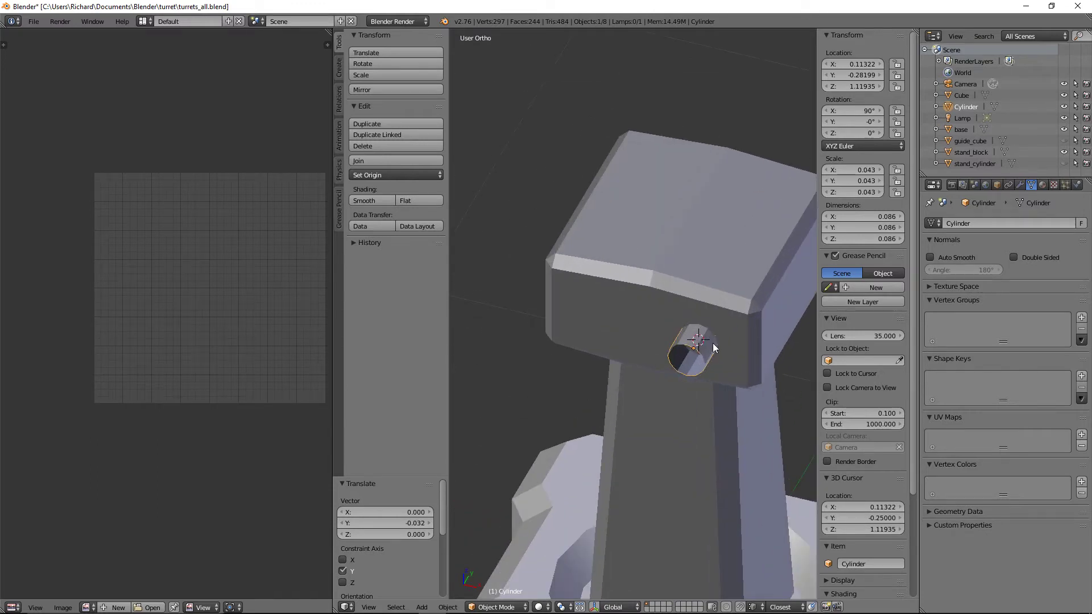
scroll(712, 344, up, 1)
key(Tab)
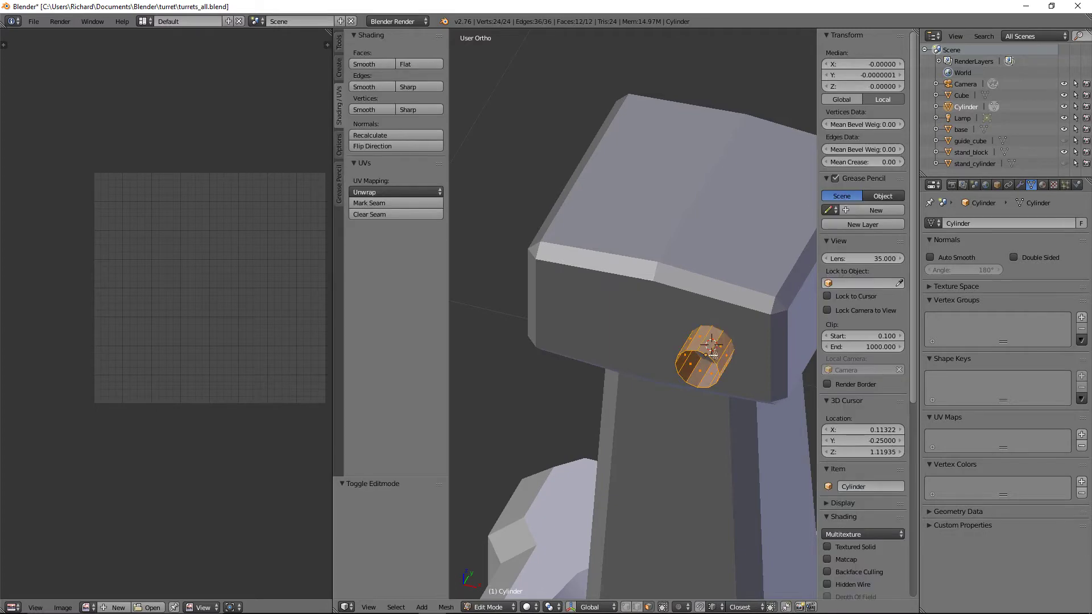
key(Tab)
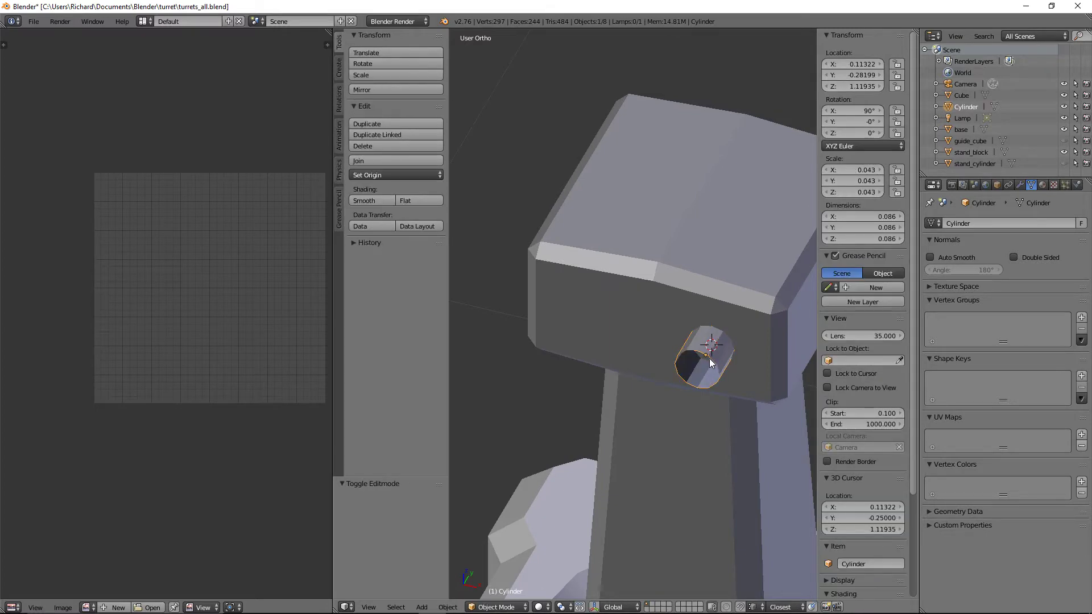
key(Tab)
key(ctrl+Tab)
click(709, 356)
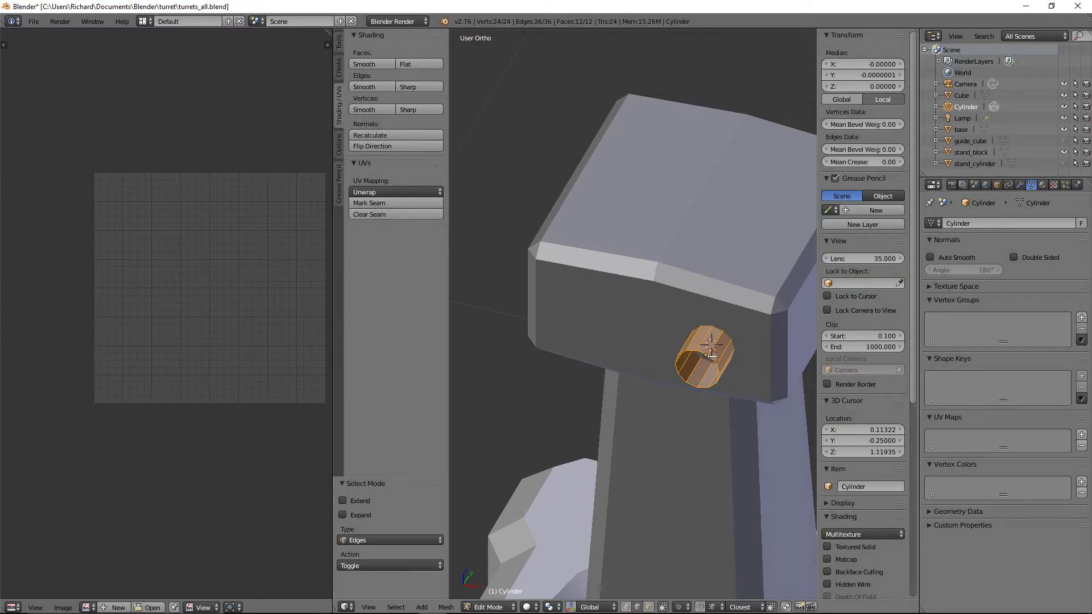
alt+right_click(709, 356)
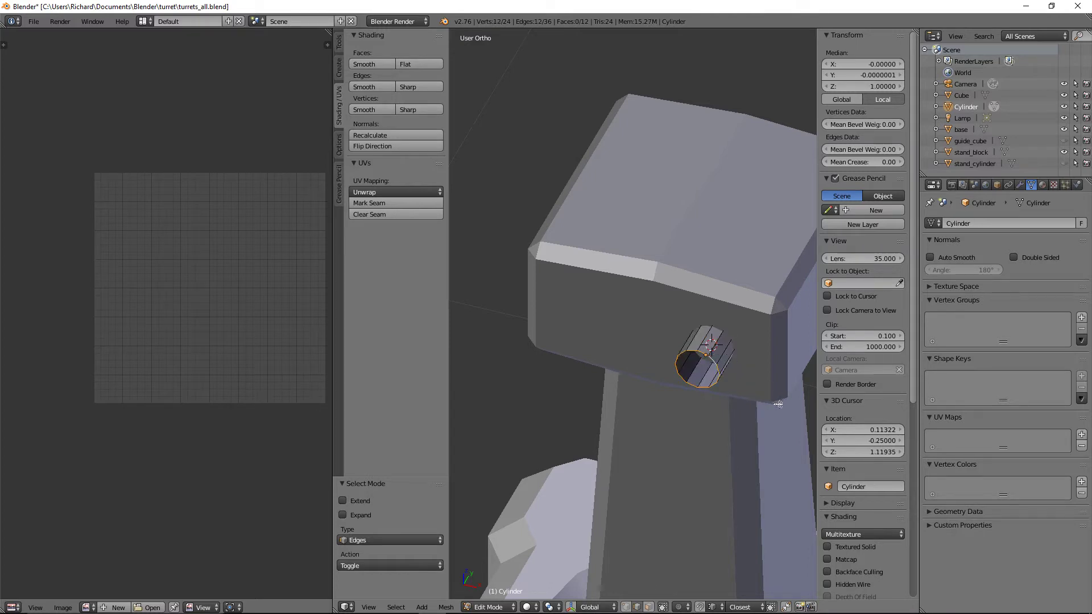
key(e)
key(s)
click(761, 395)
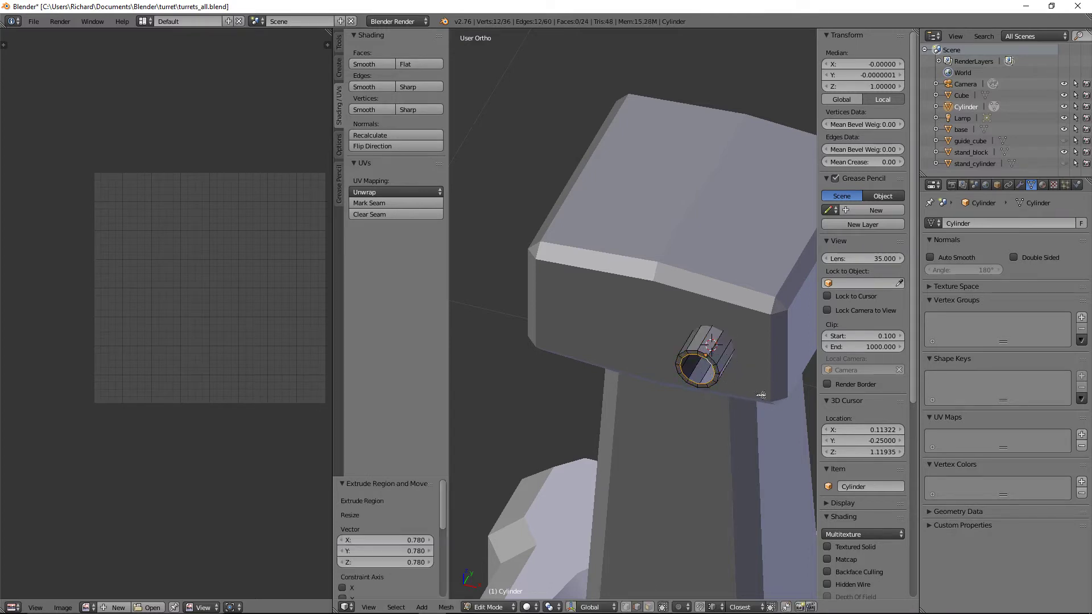
Extrude the rim's inner edge loop about -0.178 along Y to form a narrower barrel tube.
key(e)
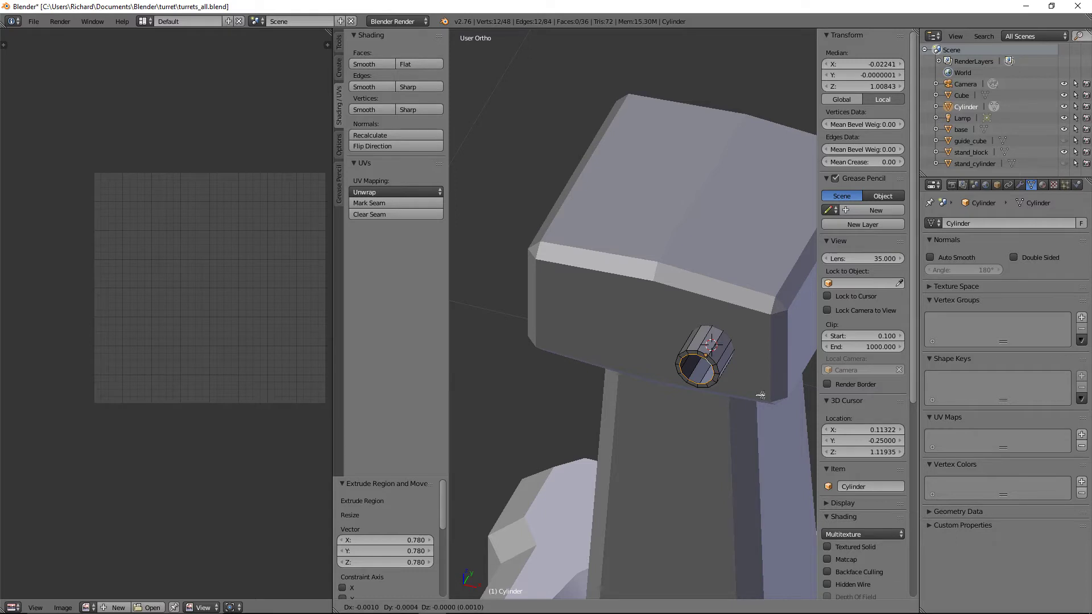
key(y)
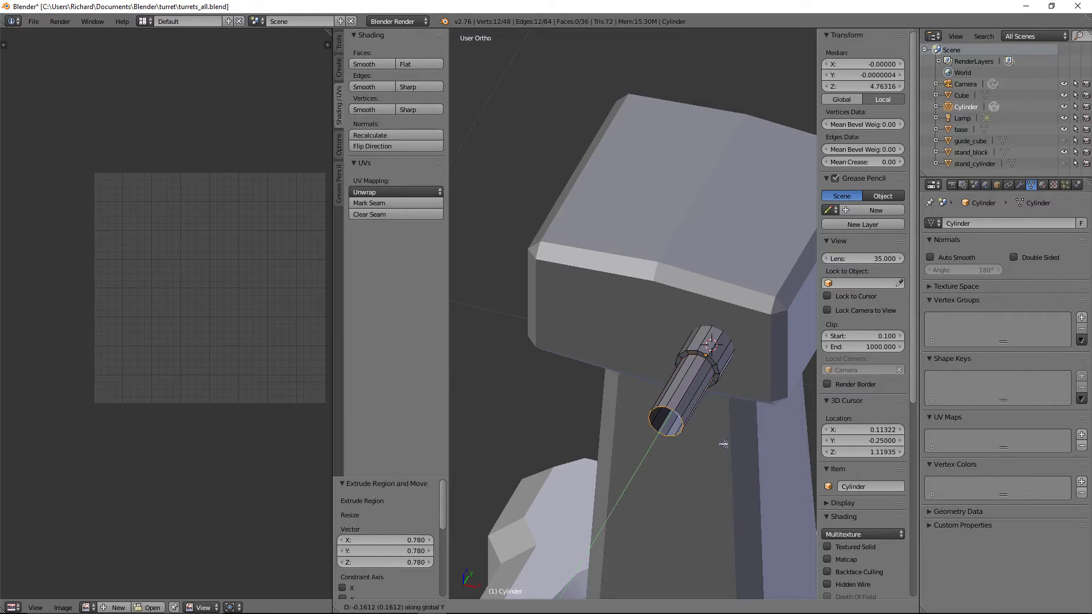
click(722, 445)
middle_drag(718, 445, 561, 380)
scroll(565, 335, up, 1)
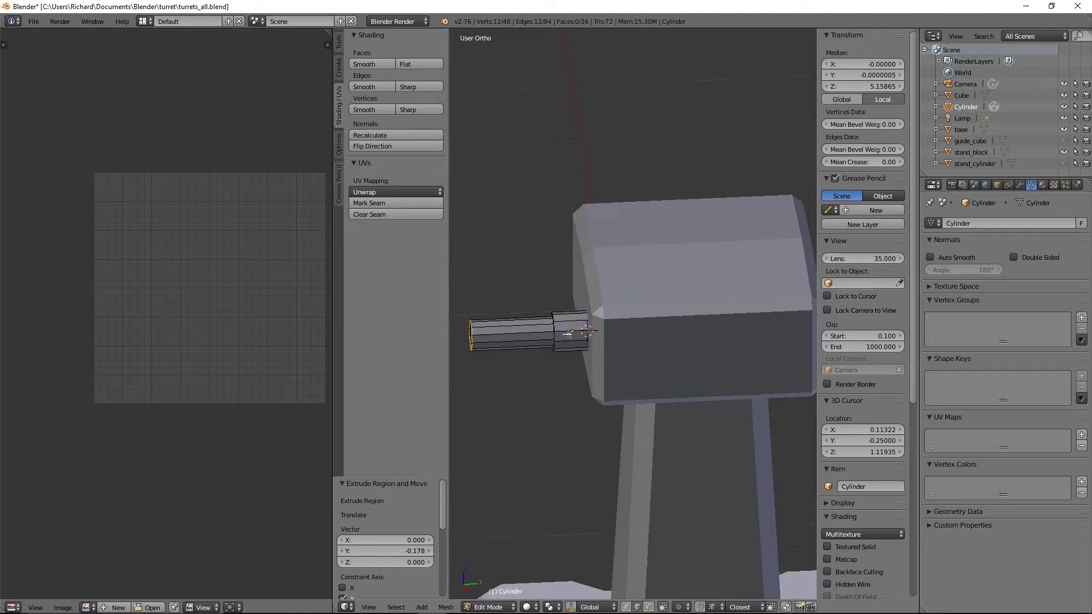
middle_drag(572, 335, 624, 332)
scroll(624, 333, up, 2)
Move the inner edge loop where the narrow tube meets the wider base slightly forward along Y to slope the shoulder.
alt+right_click(656, 313)
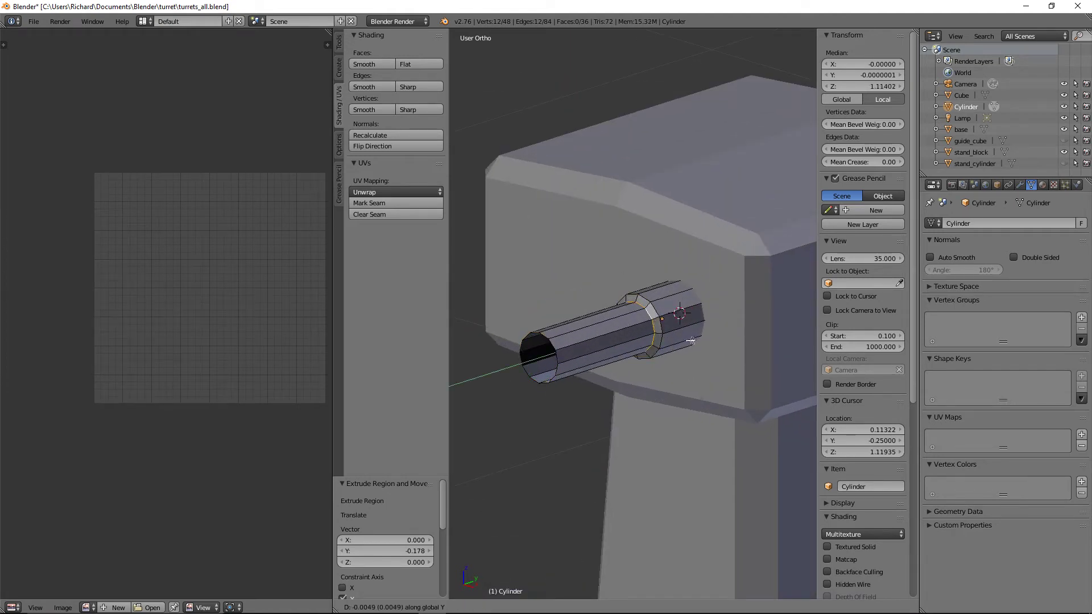
key(Tab)
middle_drag(693, 339, 642, 361)
scroll(643, 361, up, 2)
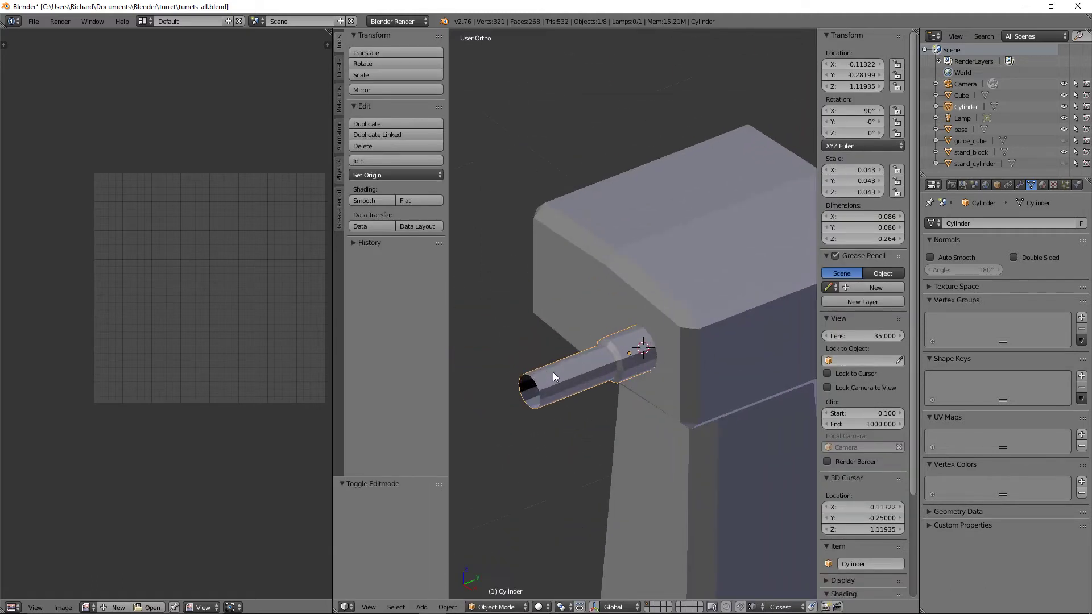
middle_drag(548, 385, 601, 342)
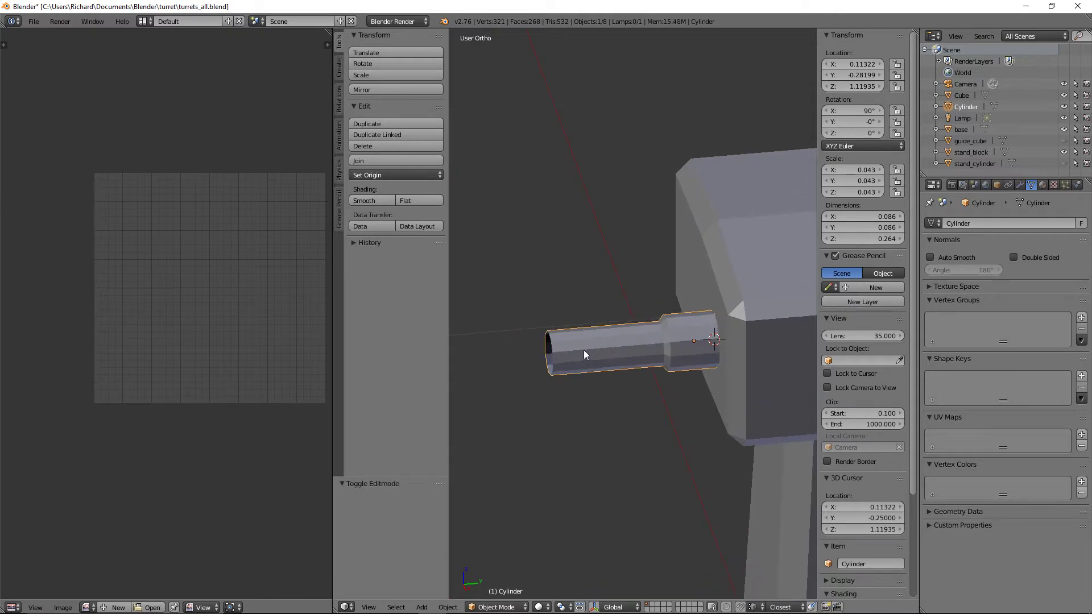
Add a single edge loop around the narrow tube and slide it close to the muzzle end.
key(Tab)
key(ctrl+r)
click(584, 349)
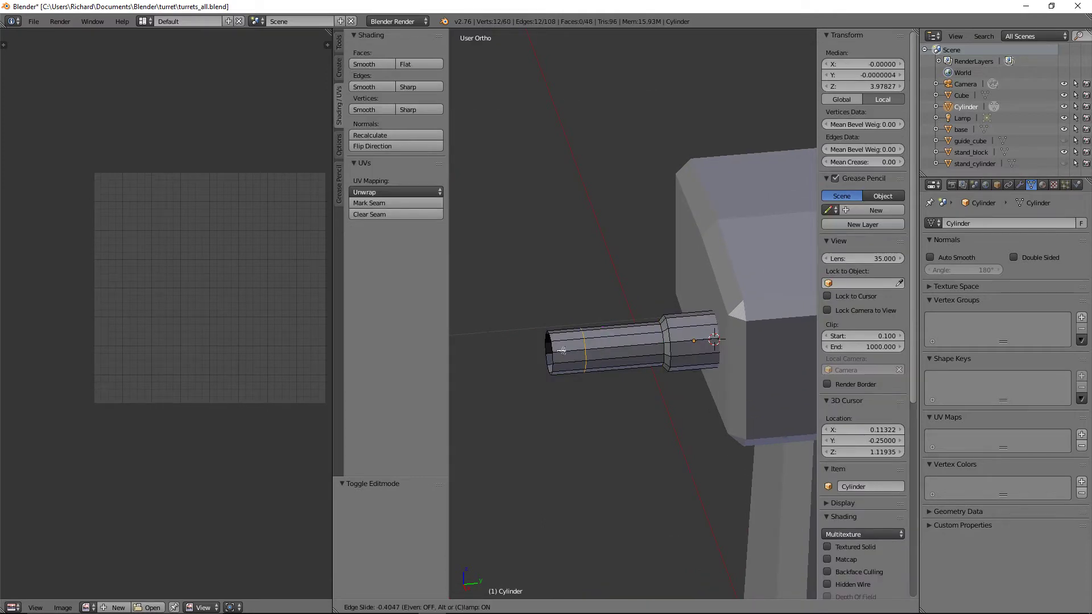
click(545, 350)
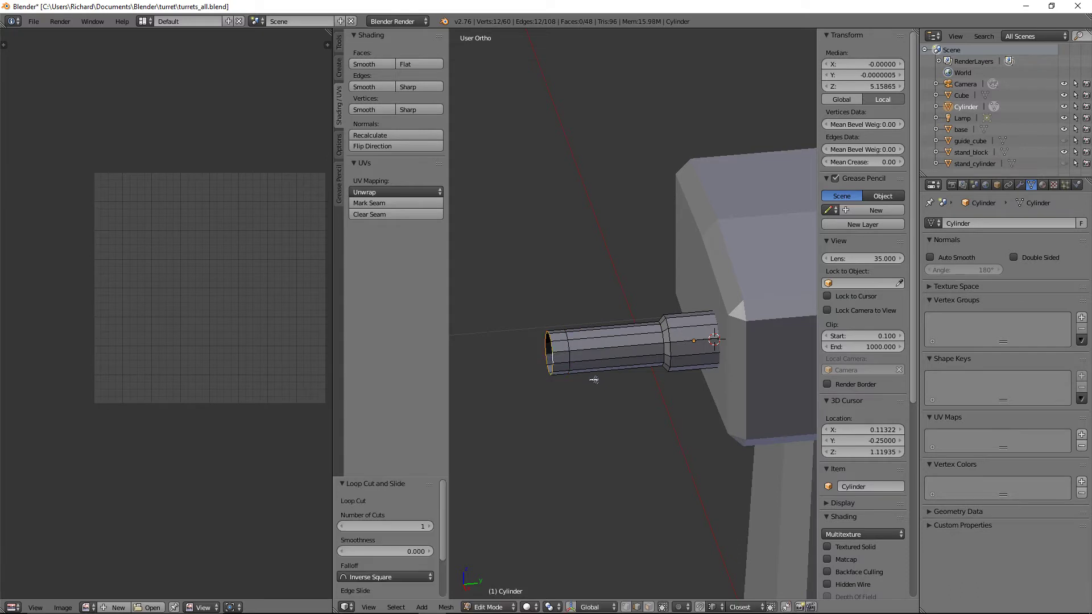
Scale the open front edge loop outward to flare the muzzle, and return to Object Mode.
key(s)
click(616, 393)
key(Tab)
middle_drag(616, 392, 565, 339)
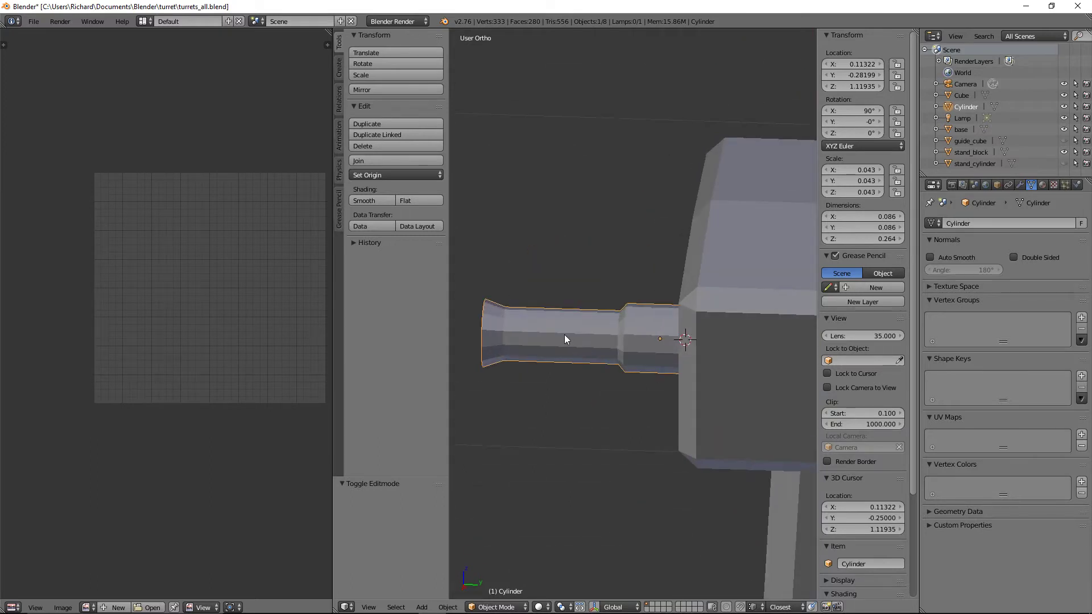
Add two evenly spaced edge loops around the middle section of the barrel without sliding them.
key(Tab)
key(ctrl+r)
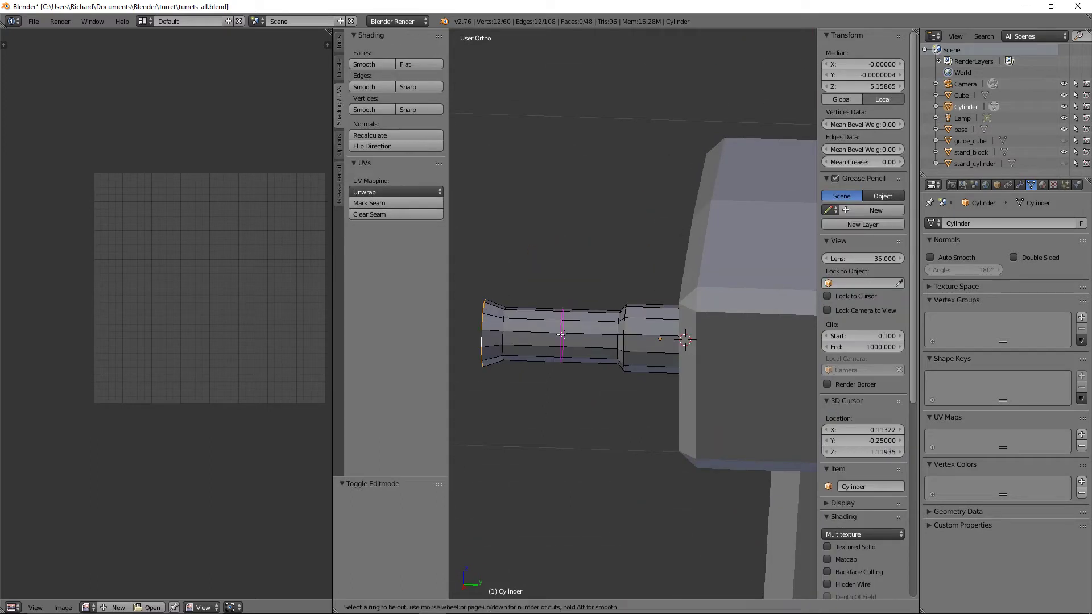
scroll(561, 335, up, 1)
click(561, 335)
right_click(561, 335)
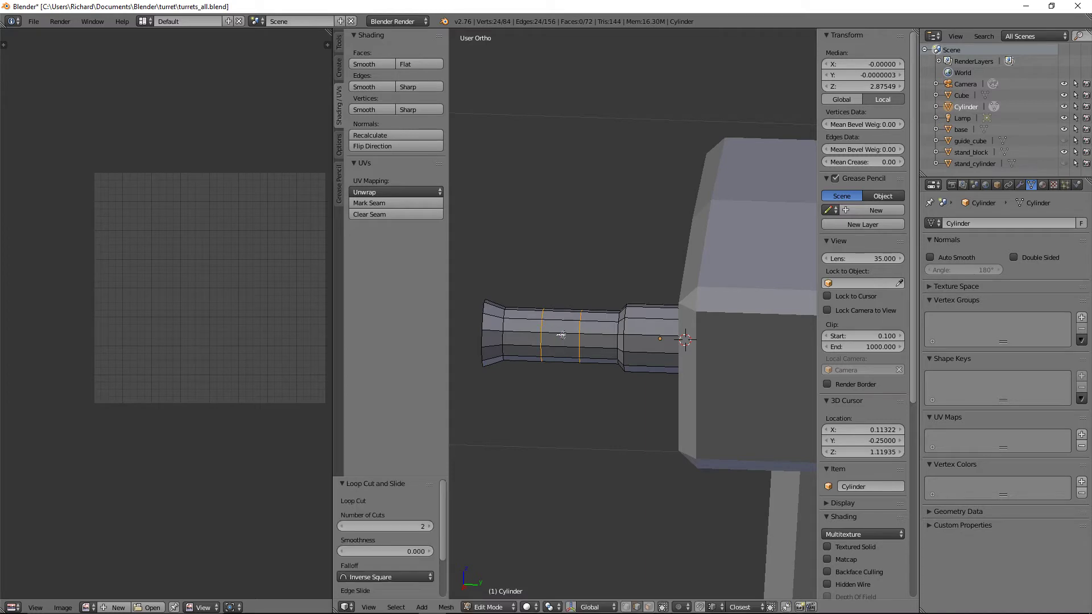
Scale the two new loops together along Y to about 0.747 and select the ring of faces between them.
key(s)
key(y)
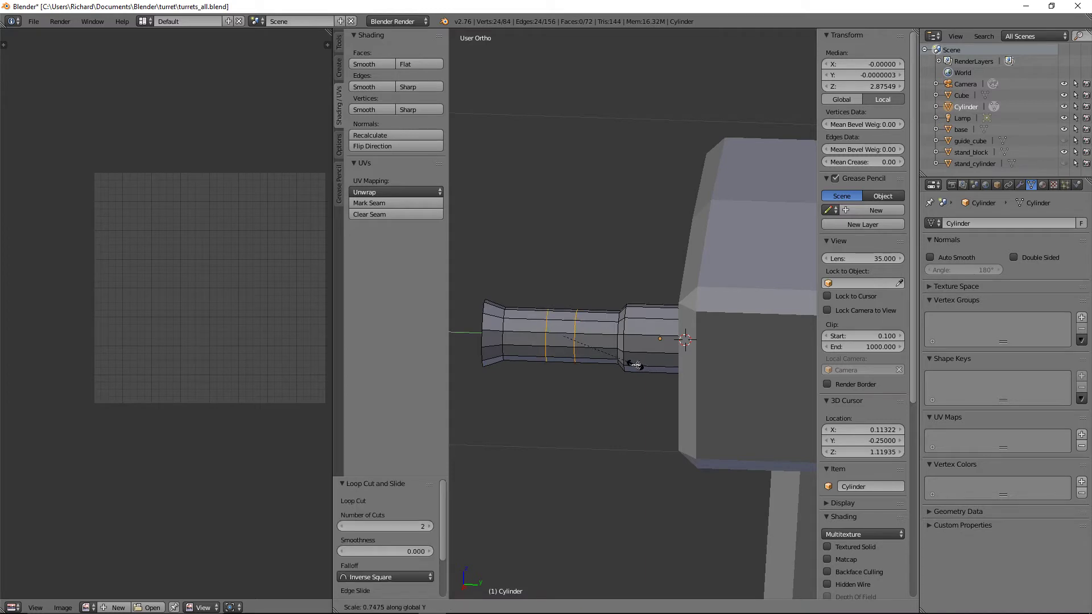
click(636, 365)
scroll(623, 361, down, 2)
middle_drag(624, 361, 650, 362)
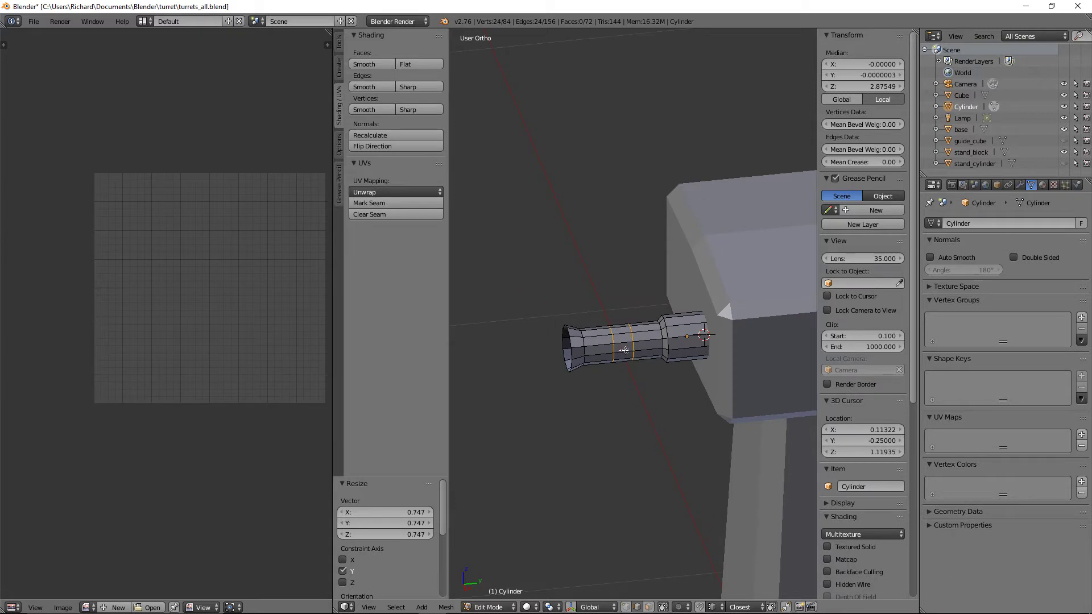
key(ctrl+Tab)
click(626, 352)
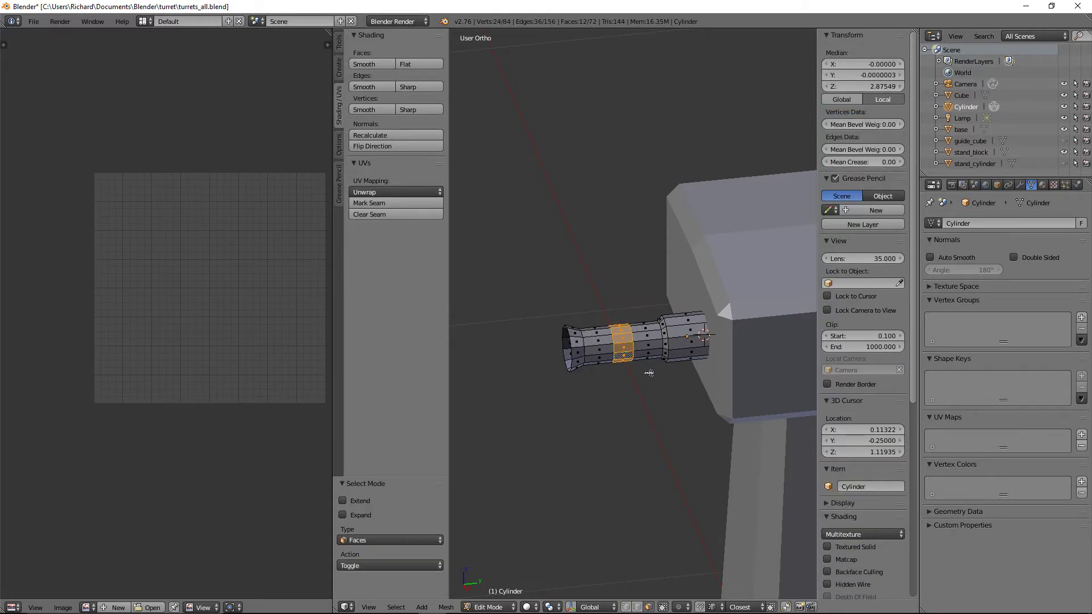
Try extruding the selected face ring and scaling it evenly to about 1.105.
key(e)
key(s)
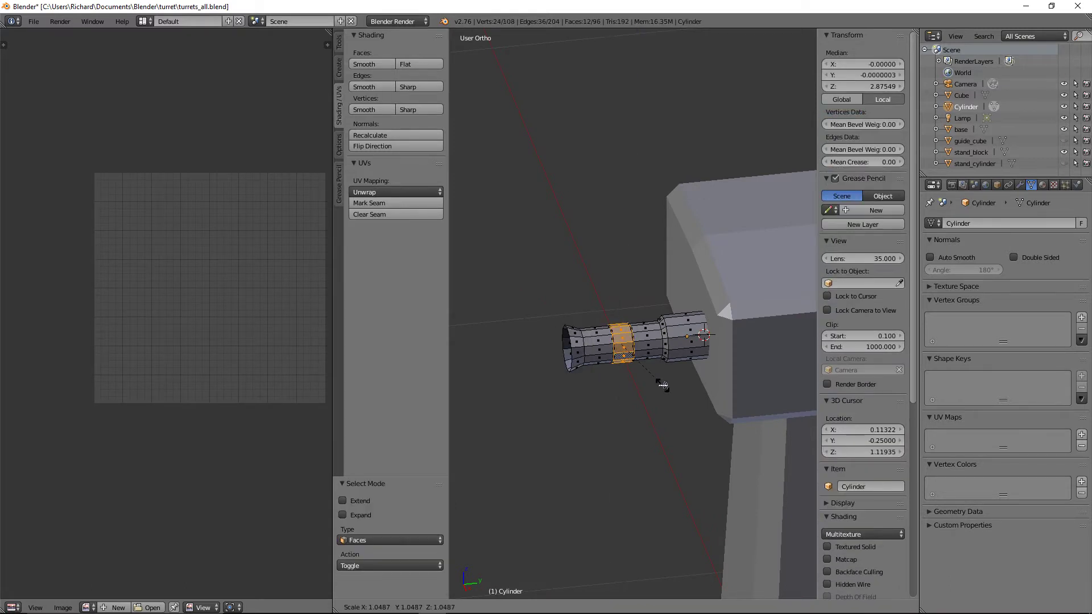
click(665, 387)
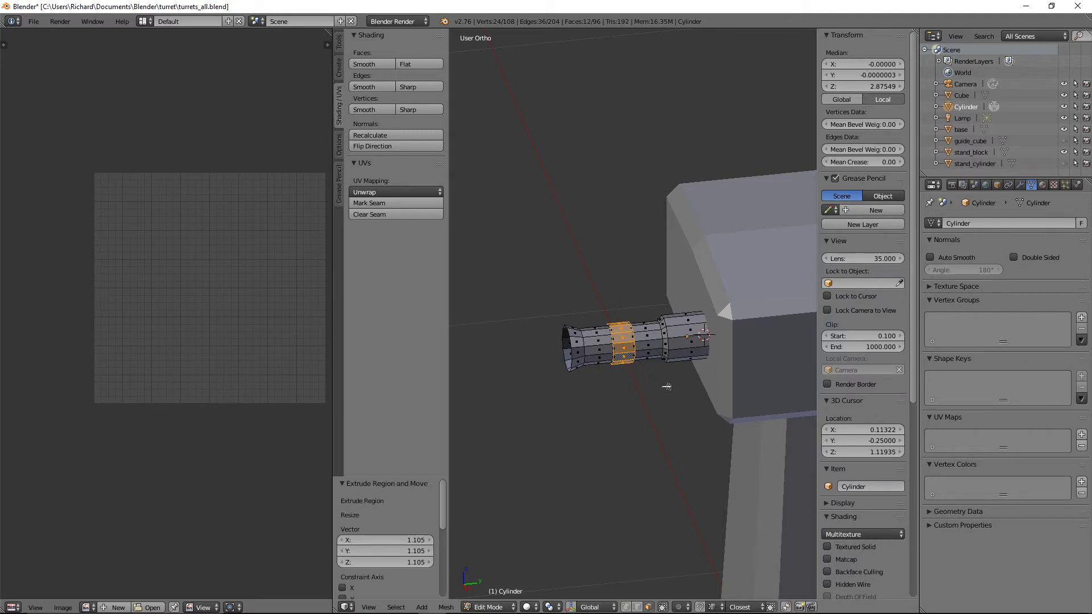
scroll(657, 367, up, 5)
middle_drag(680, 355, 688, 350)
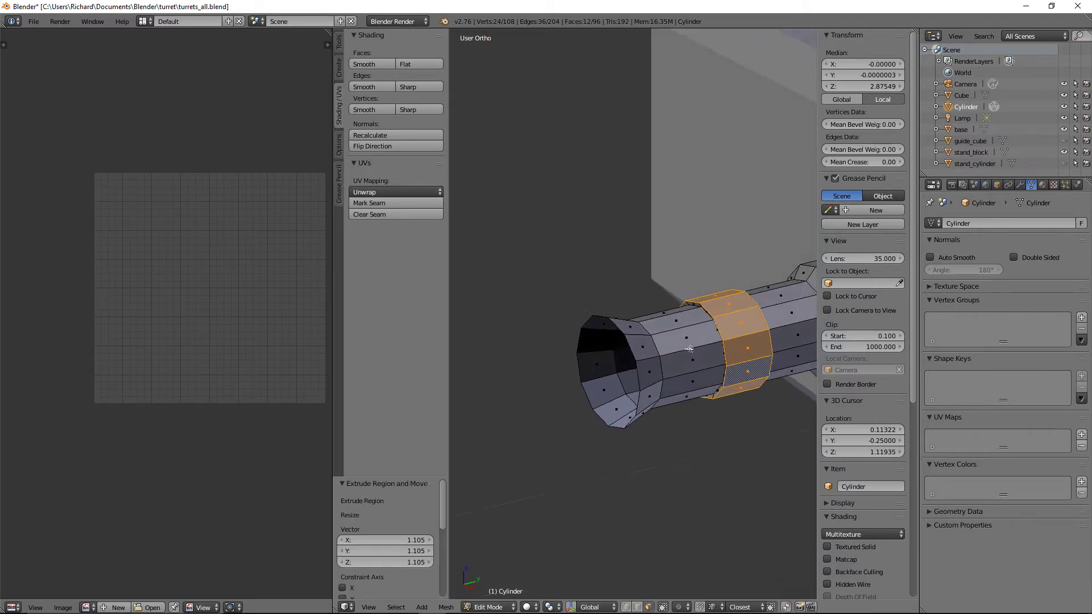
key(ctrl+z)
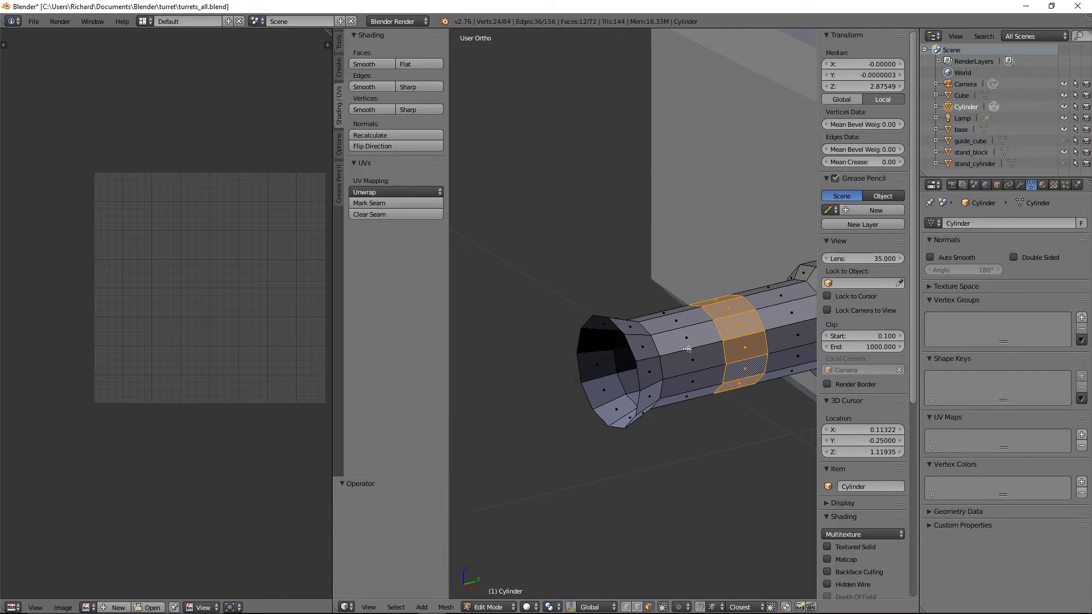
Extrude the face ring in place and use Shrink/Fatten with an offset of about -0.125 to raise a collar.
key(e)
click(748, 401)
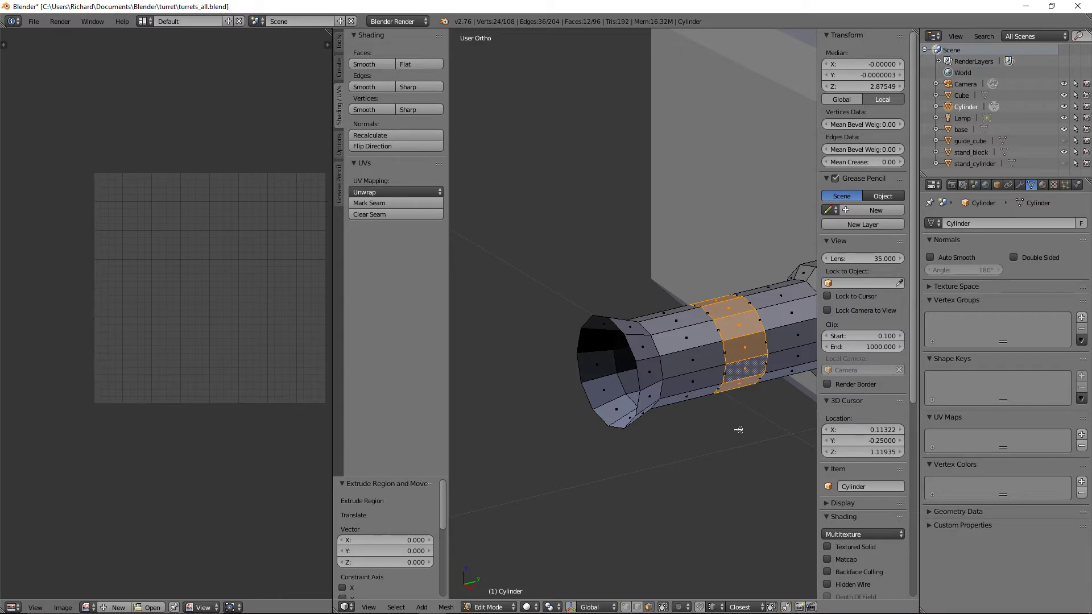
key(alt+s)
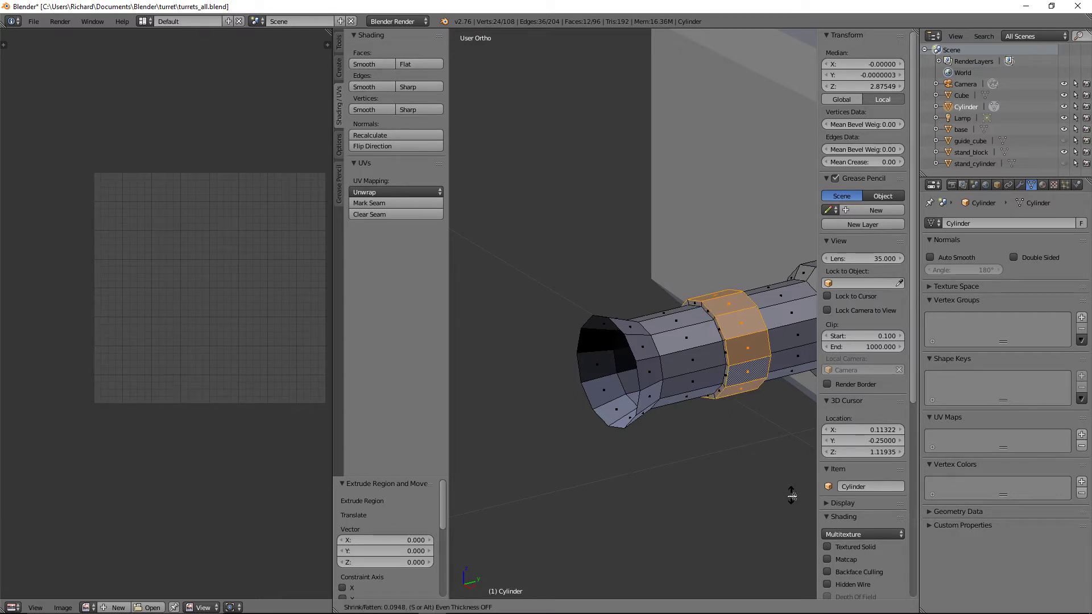
click(804, 515)
middle_drag(786, 497, 594, 403)
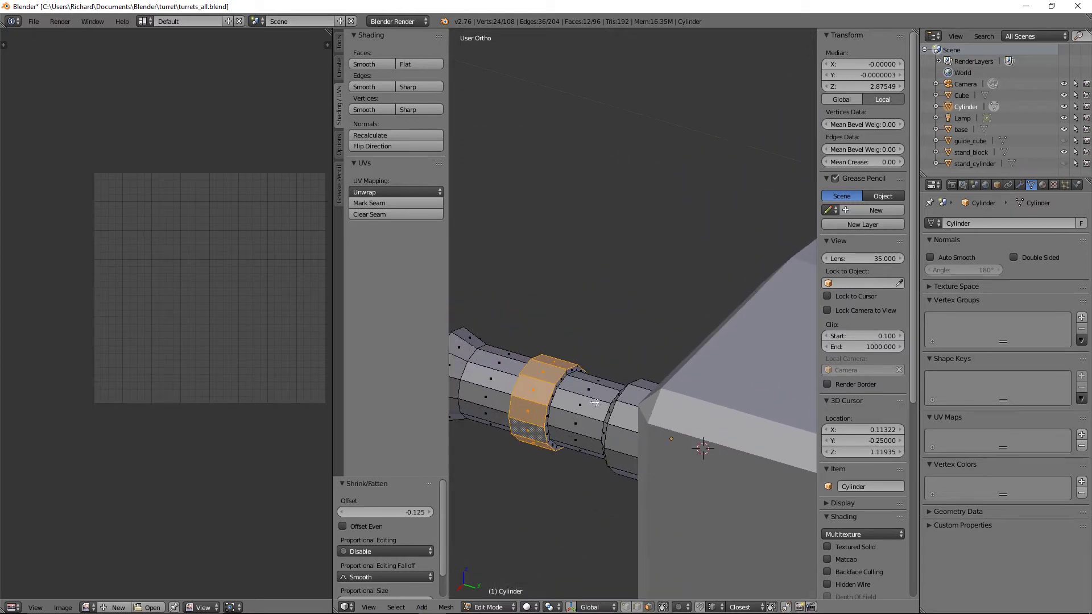
Select the edge loops at the collar's base on both sides and scale them apart along Y to about 1.274.
key(ctrl+Tab)
key(e)
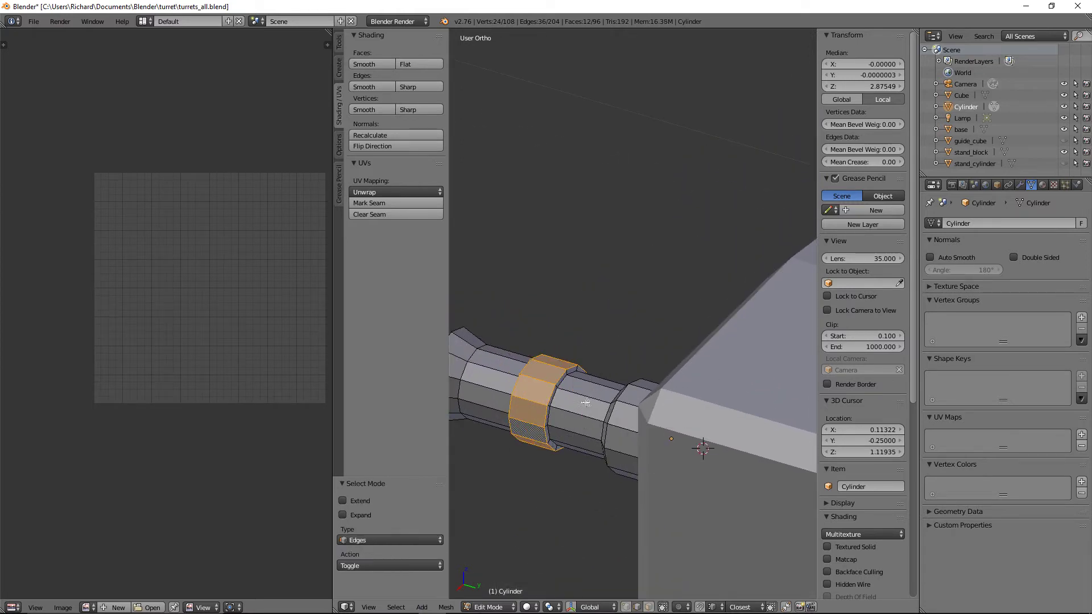
alt+right_click(554, 404)
middle_drag(554, 404, 628, 405)
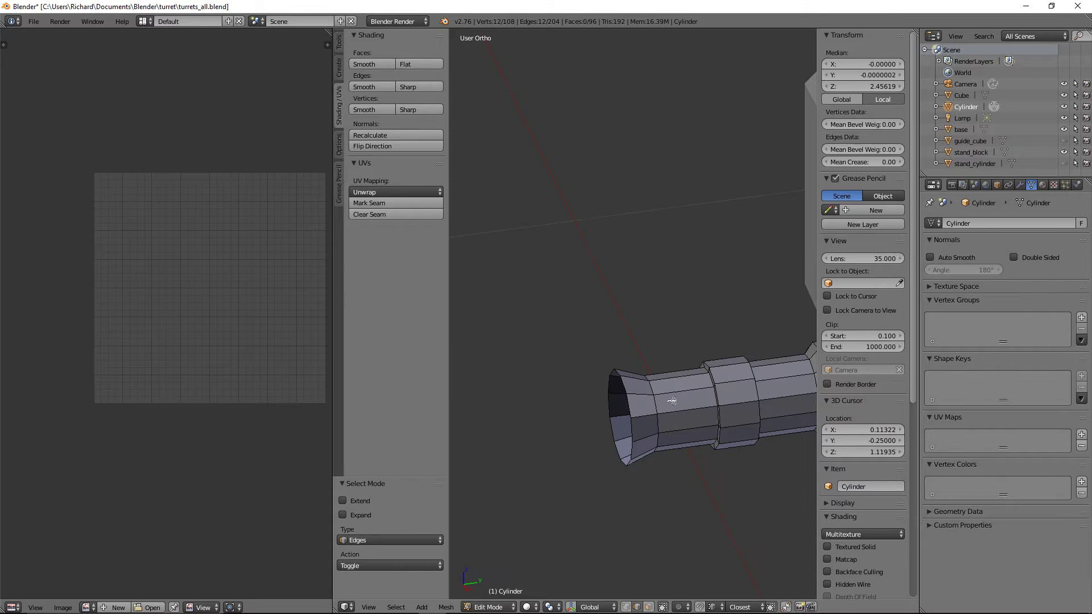
alt+shift+right_click(715, 397)
middle_drag(715, 397, 722, 406)
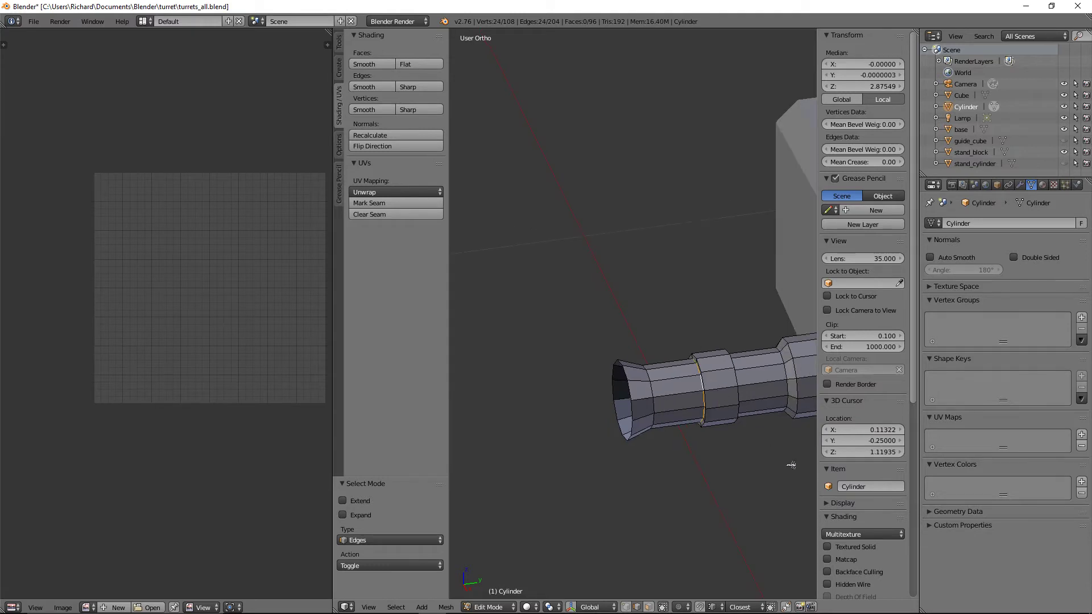
key(s)
key(y)
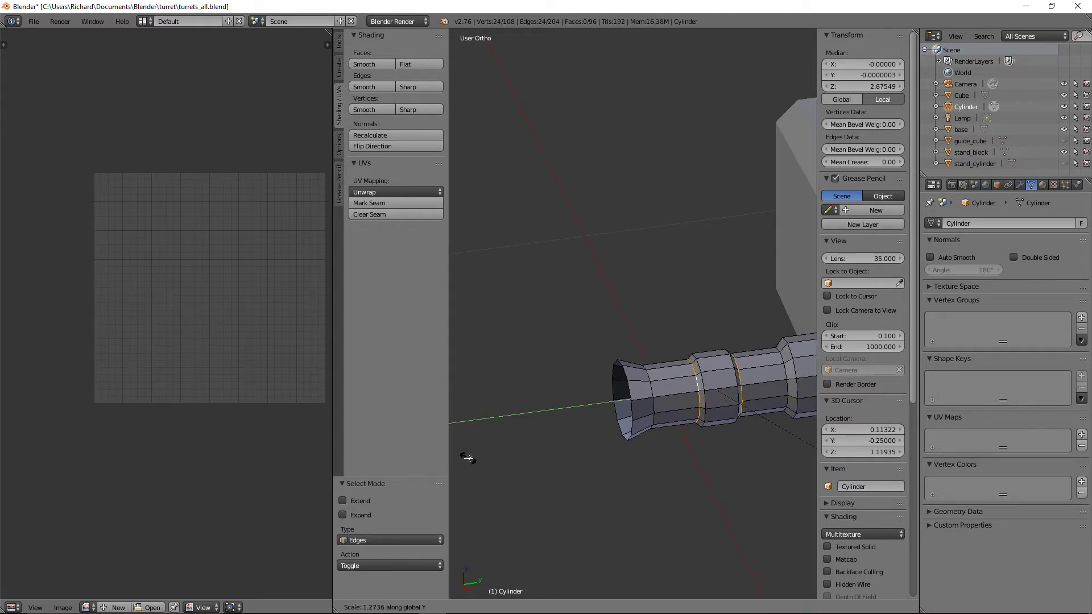
click(468, 457)
Fill the open muzzle edge loop with a face, and return to Object Mode.
middle_drag(499, 412, 589, 387)
alt+right_click(761, 368)
key(f)
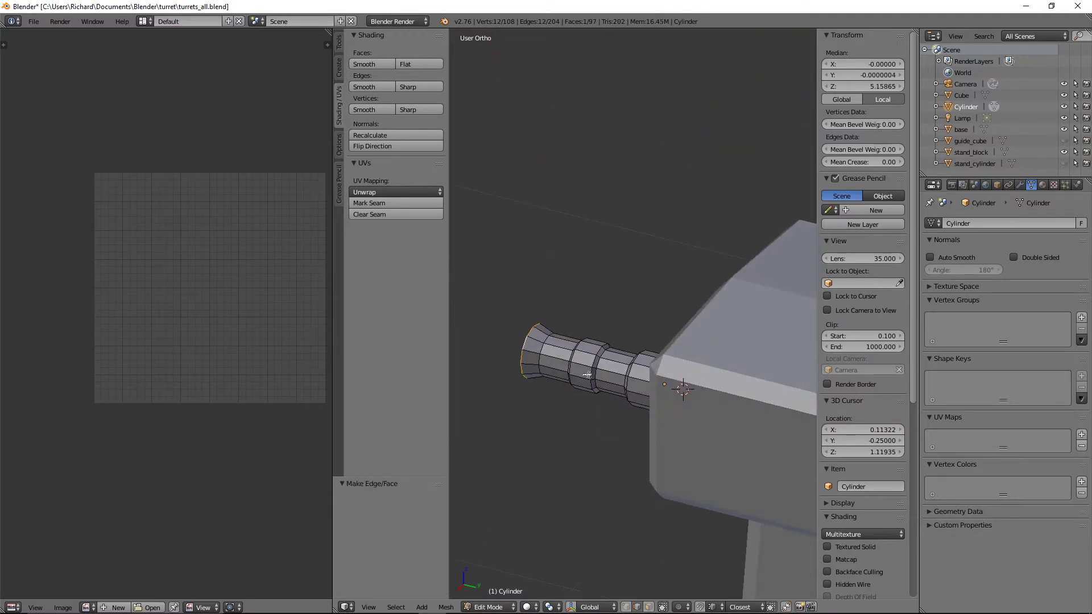
middle_drag(519, 366, 610, 341)
key(Tab)
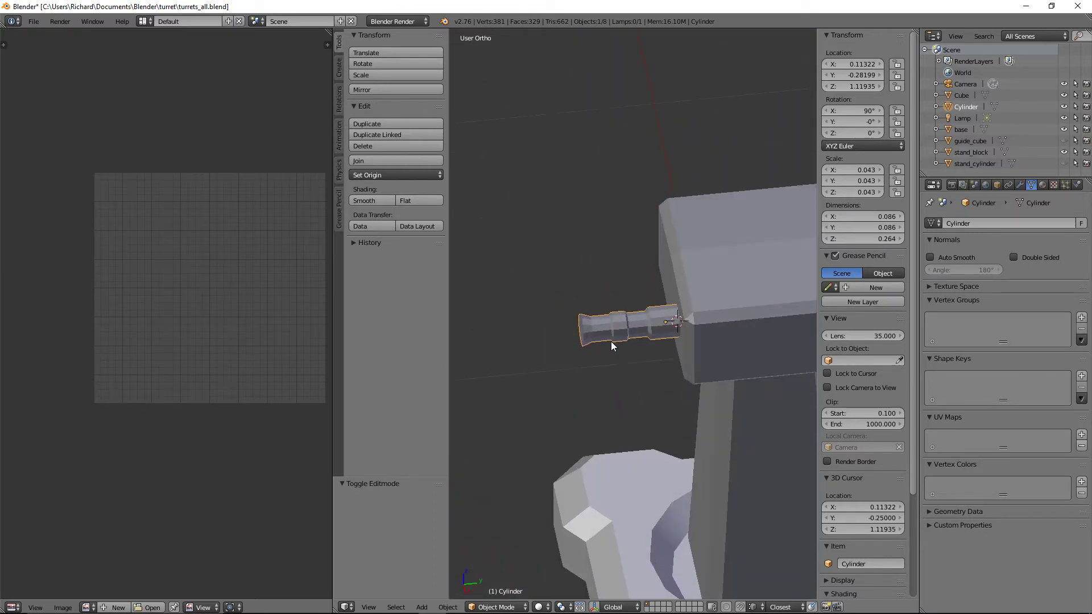
Compare the barrel's shape with the finished turret in the reference image 1c.png.
key(alt+Tab)
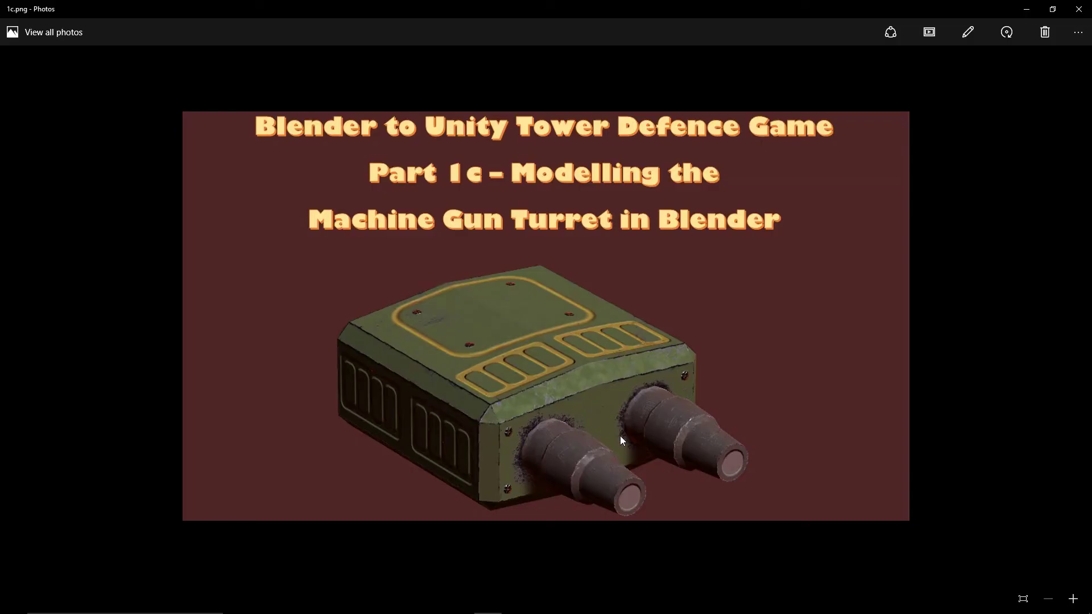
key(alt+Tab)
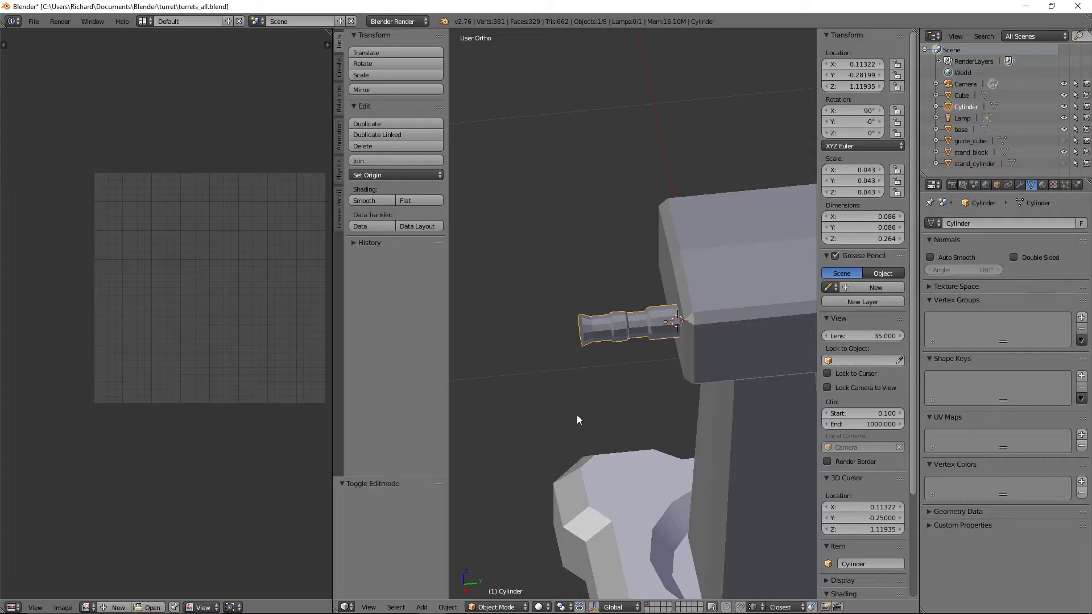
scroll(596, 385, up, 3)
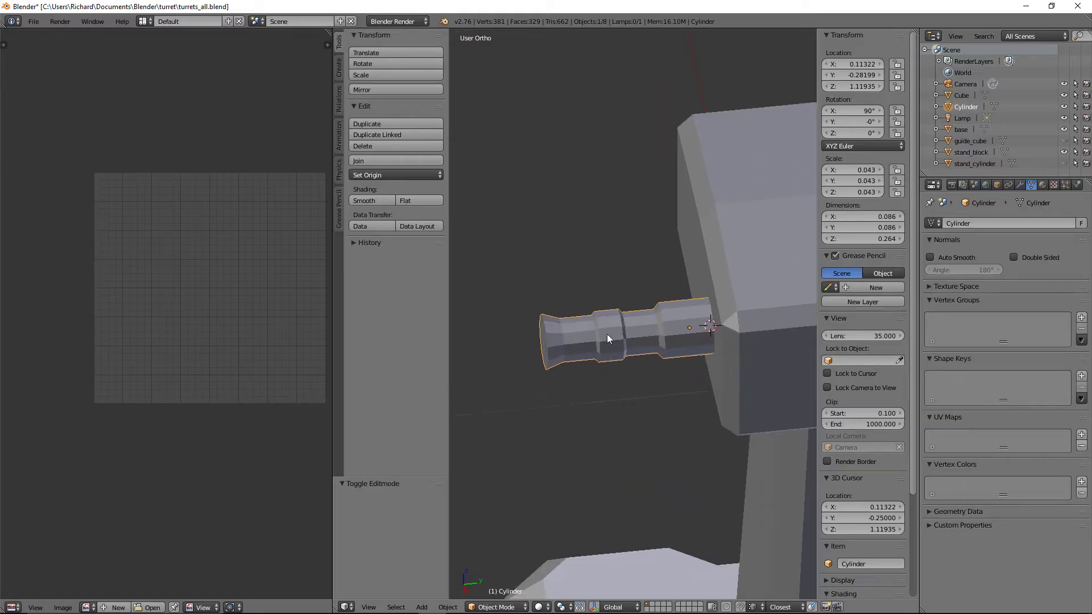
middle_drag(606, 333, 639, 337)
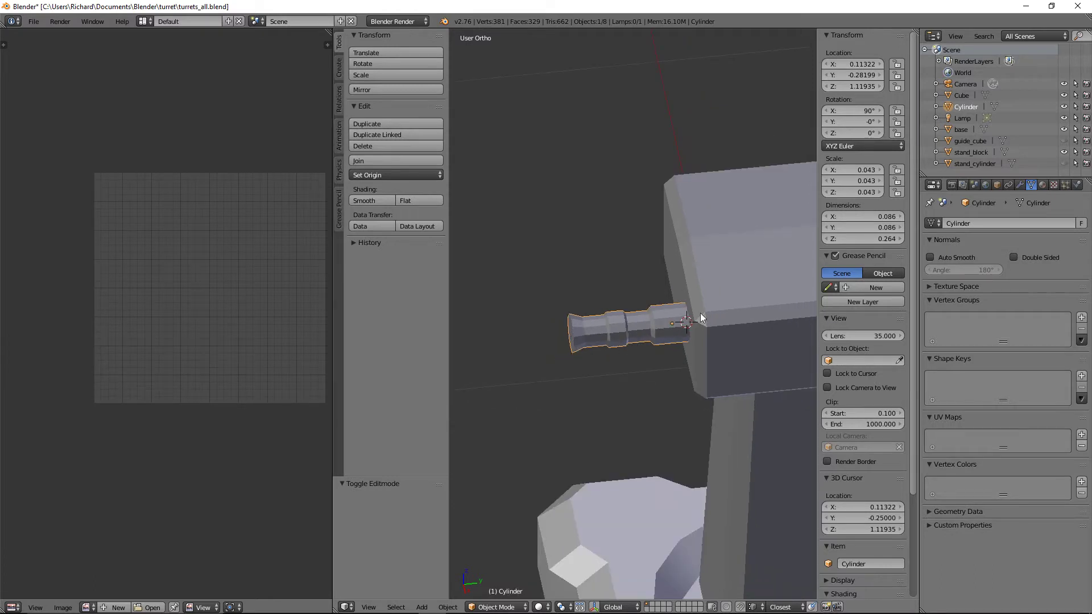
Apply smooth shading to all faces of the barrel and enable Auto Smooth in its normals settings.
key(Tab)
key(a)
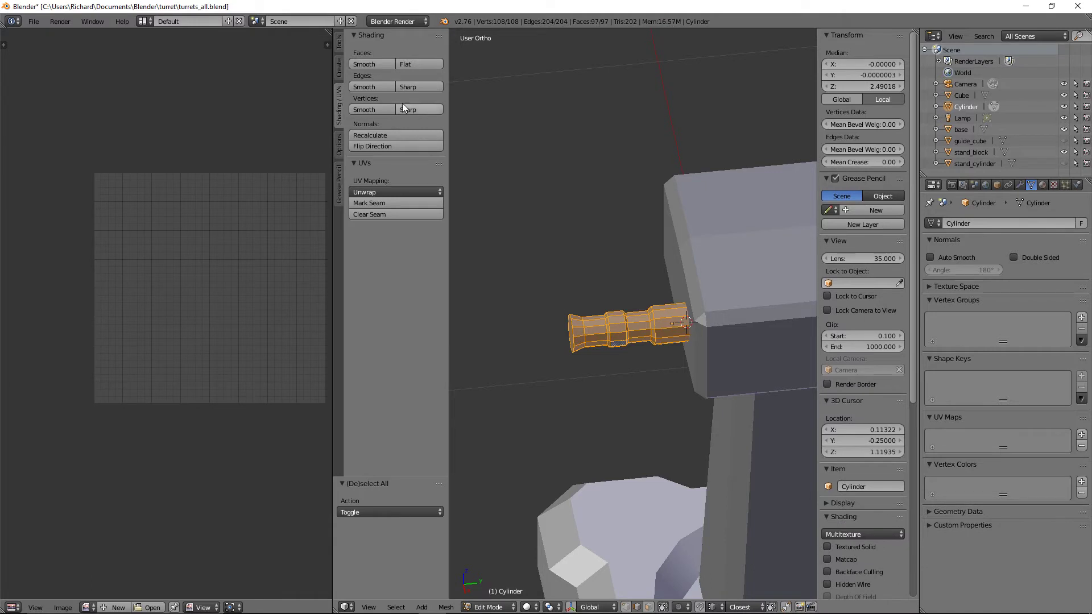
click(371, 62)
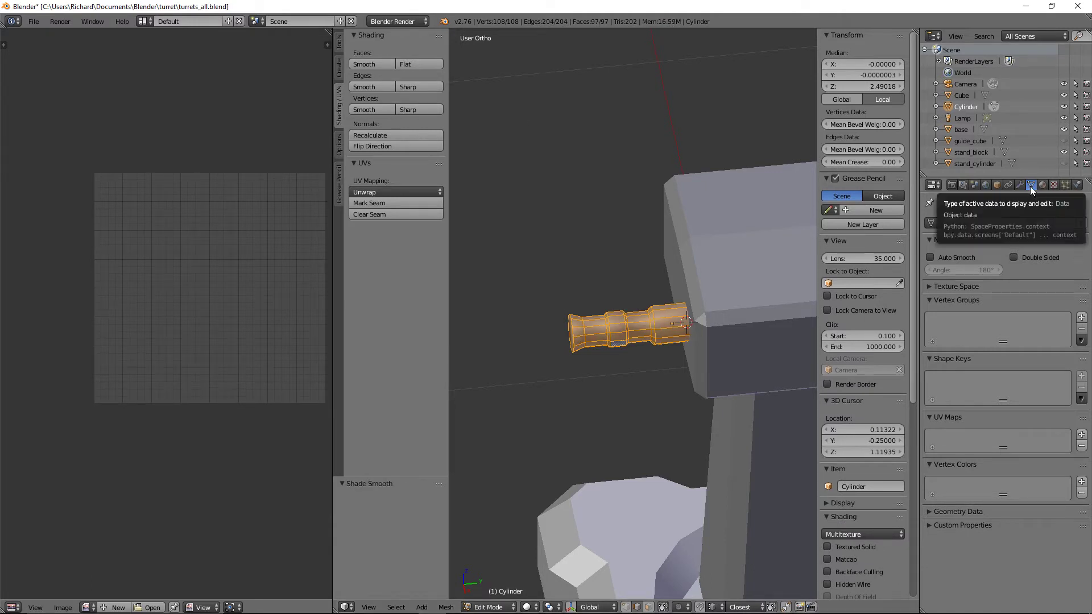
click(949, 258)
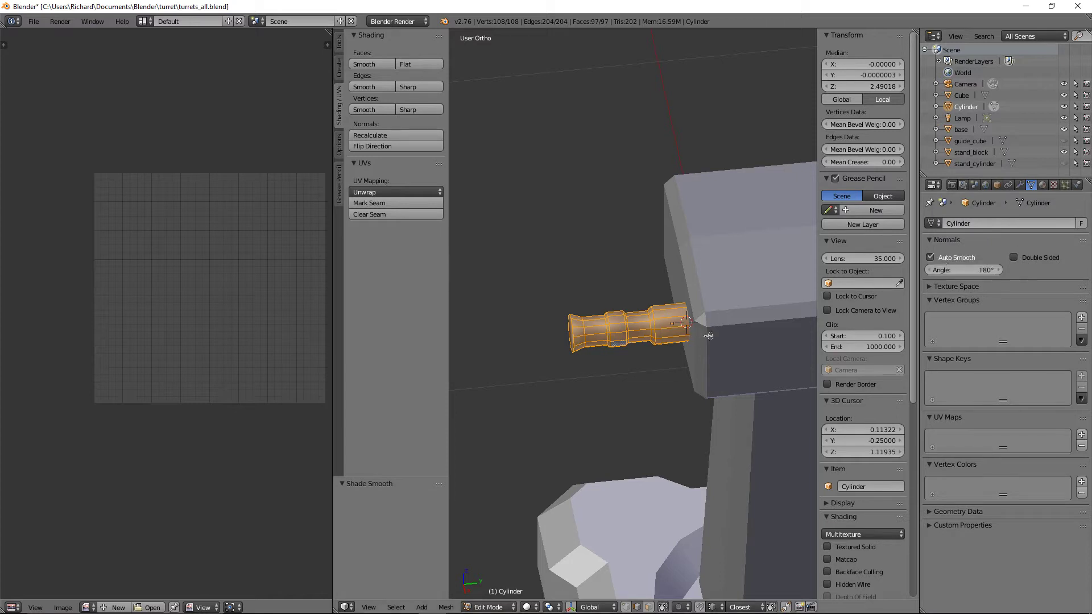
Mark the edge loops at the barrel's rear shoulder, both collar shoulders and the muzzle flare as sharp, and return to Object Mode.
scroll(650, 352, up, 1)
scroll(649, 353, up, 2)
alt+right_click(679, 337)
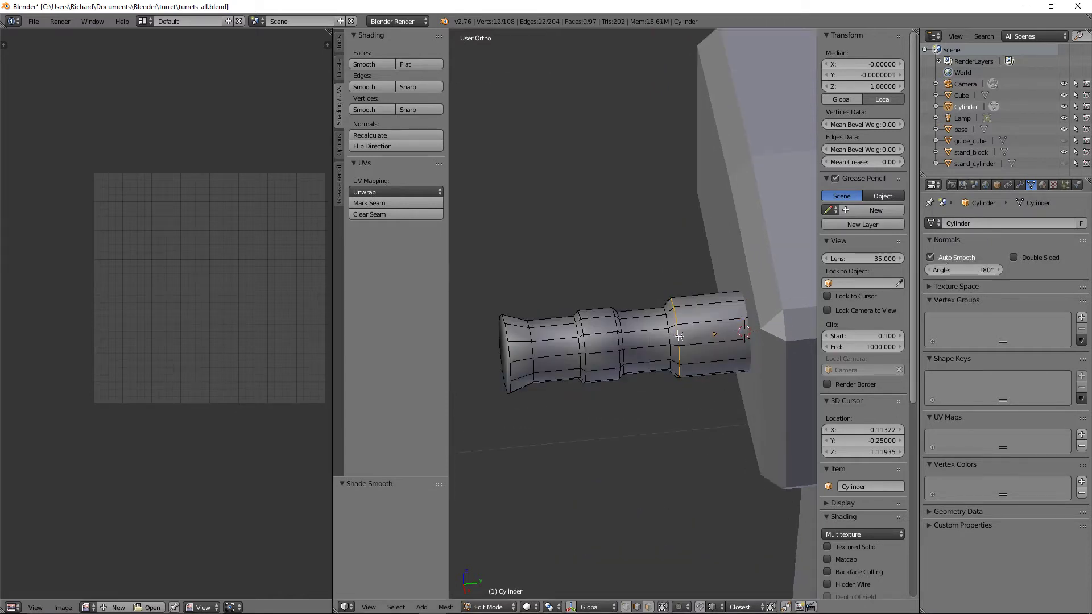
alt+shift+right_click(671, 338)
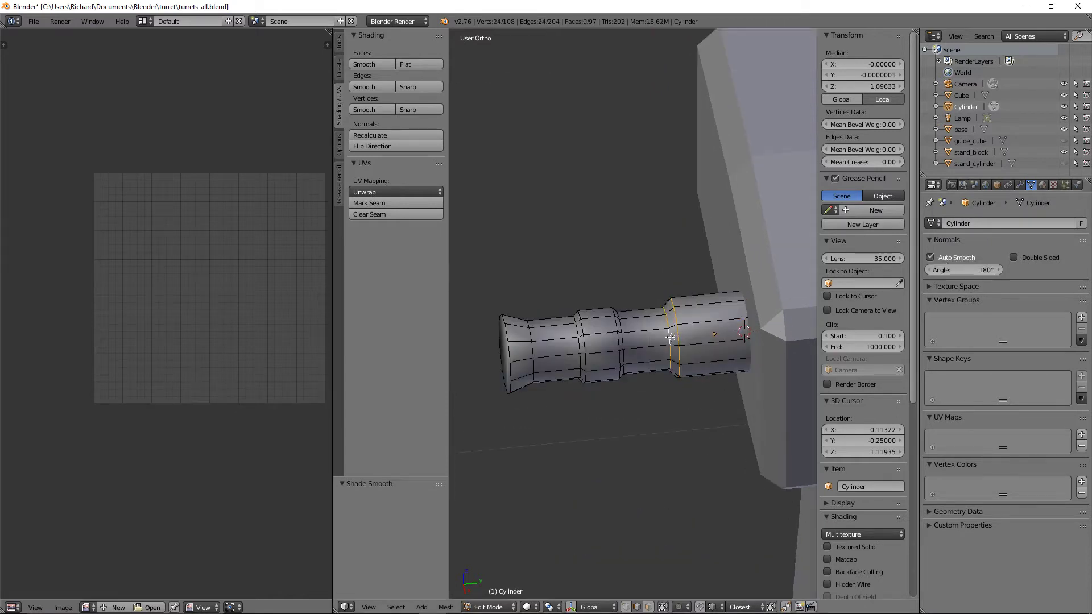
alt+shift+right_click(625, 340)
alt+shift+right_click(619, 340)
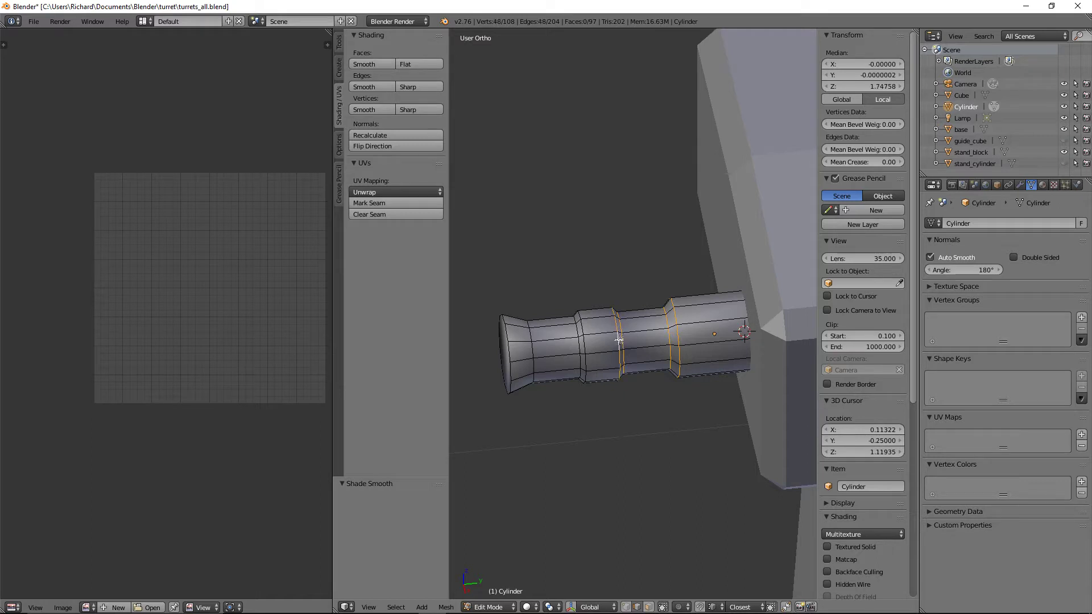
alt+shift+right_click(583, 351)
key(ctrl+z)
alt+shift+right_click(584, 348)
alt+shift+right_click(579, 348)
alt+shift+right_click(532, 350)
alt+shift+right_click(509, 356)
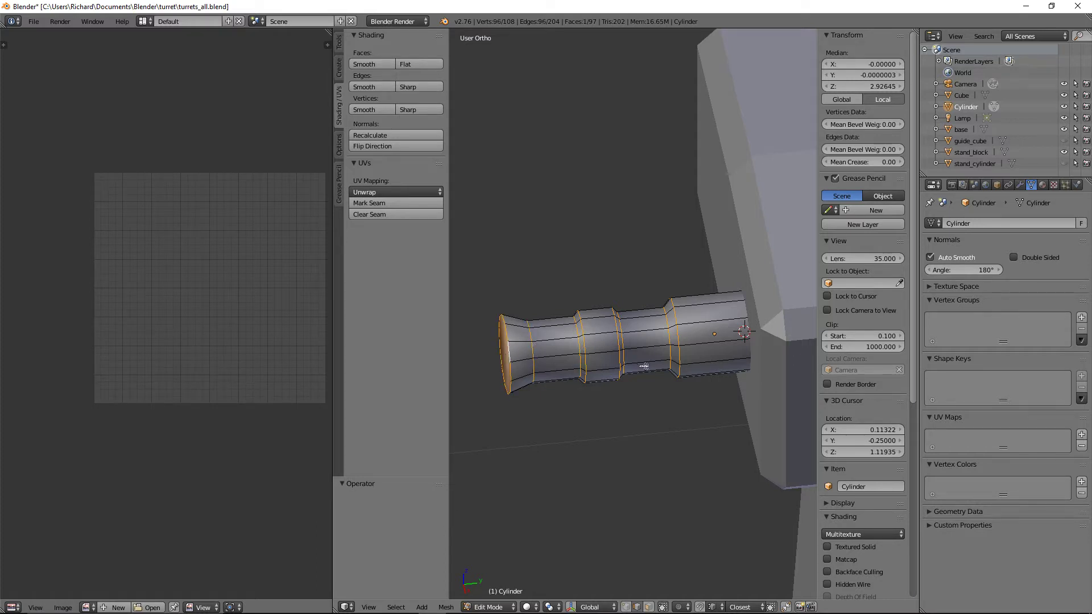
click(406, 87)
scroll(690, 358, down, 2)
key(Tab)
middle_drag(690, 358, 875, 294)
scroll(616, 312, up, 1)
scroll(570, 326, up, 2)
scroll(875, 293, down, 2)
scroll(730, 269, down, 2)
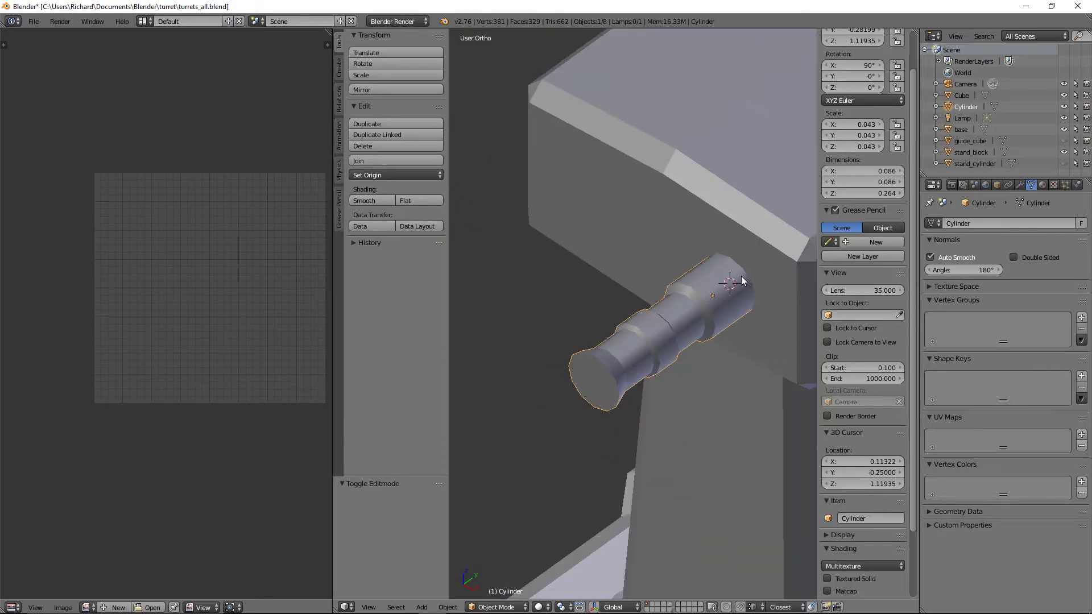
Scale up the open edge loop at the barrel's rear end to about 0.107 across, and return to Object Mode.
key(Tab)
key(z)
alt+right_click(754, 270)
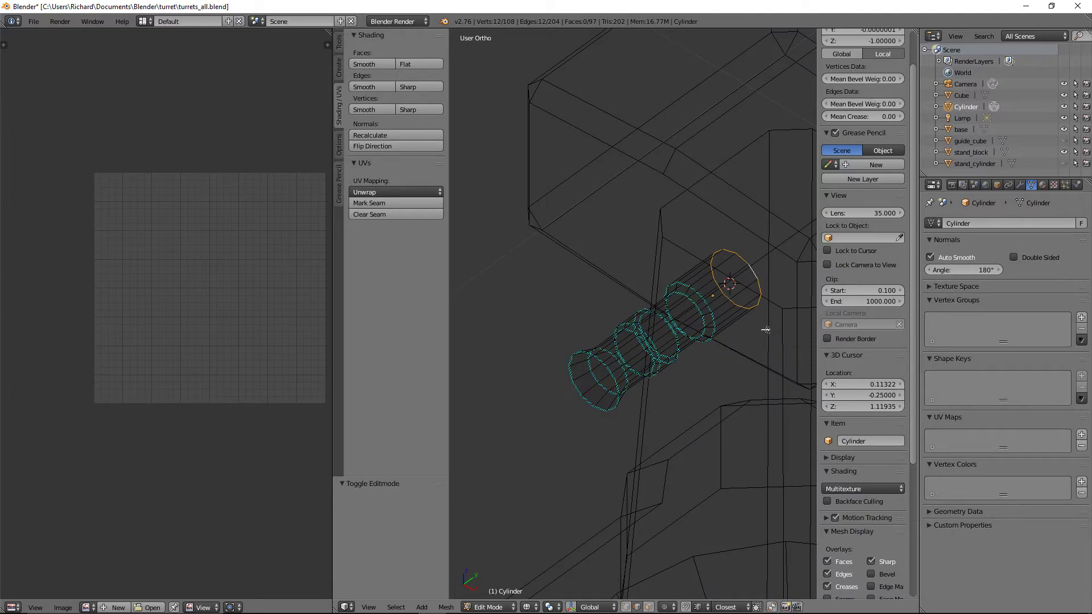
mouse_move(766, 330)
middle_down()
mouse_move(689, 325)
mouse_move(656, 286)
mouse_move(695, 347)
mouse_move(767, 383)
mouse_move(695, 312)
mouse_move(676, 232)
mouse_move(744, 338)
mouse_move(786, 323)
mouse_move(711, 291)
mouse_move(651, 380)
mouse_move(647, 353)
mouse_move(674, 364)
mouse_move(702, 341)
mouse_move(707, 349)
middle_up()
key(s)
click(776, 335)
key(Tab)
key(z)
Select the barrel's muzzle end face in face select mode and try to inset it.
key(KP_1)
scroll(688, 287, down, 2)
scroll(647, 353, up, 5)
key(Tab)
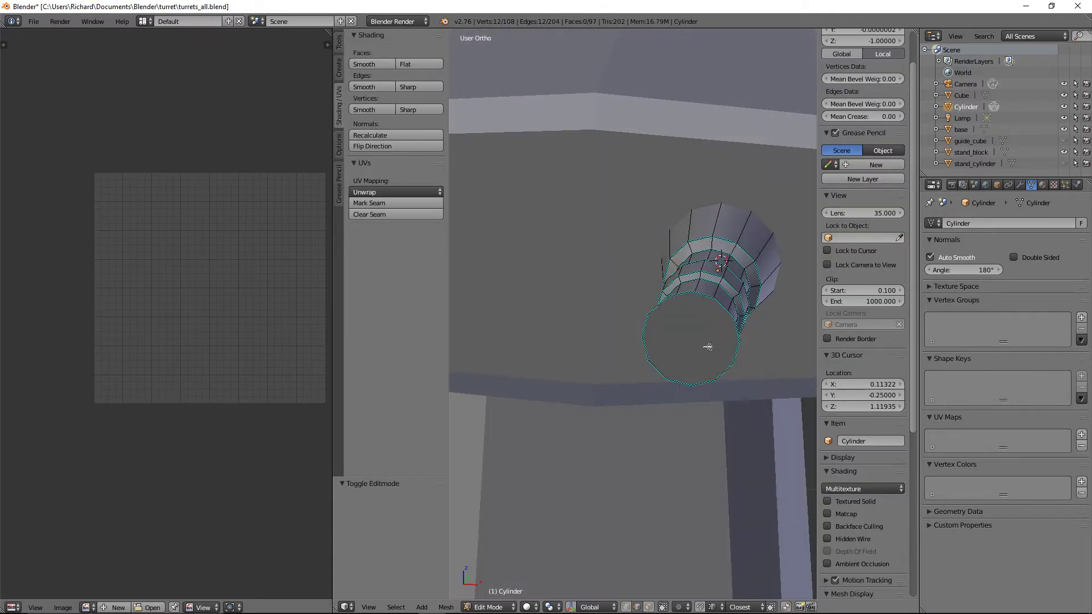
key(ctrl+Tab)
key(3)
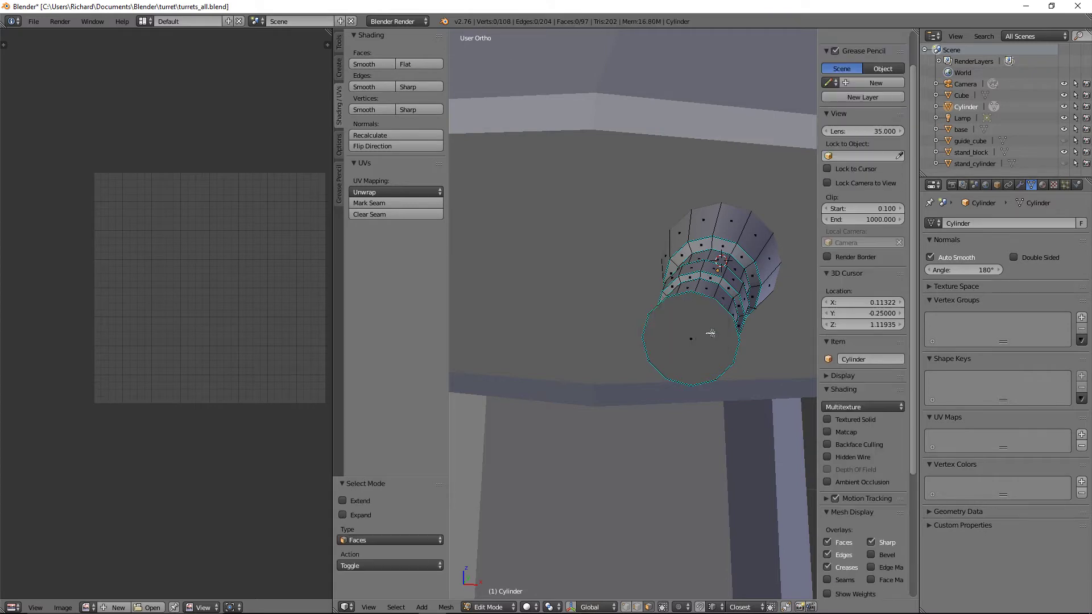
right_click(710, 334)
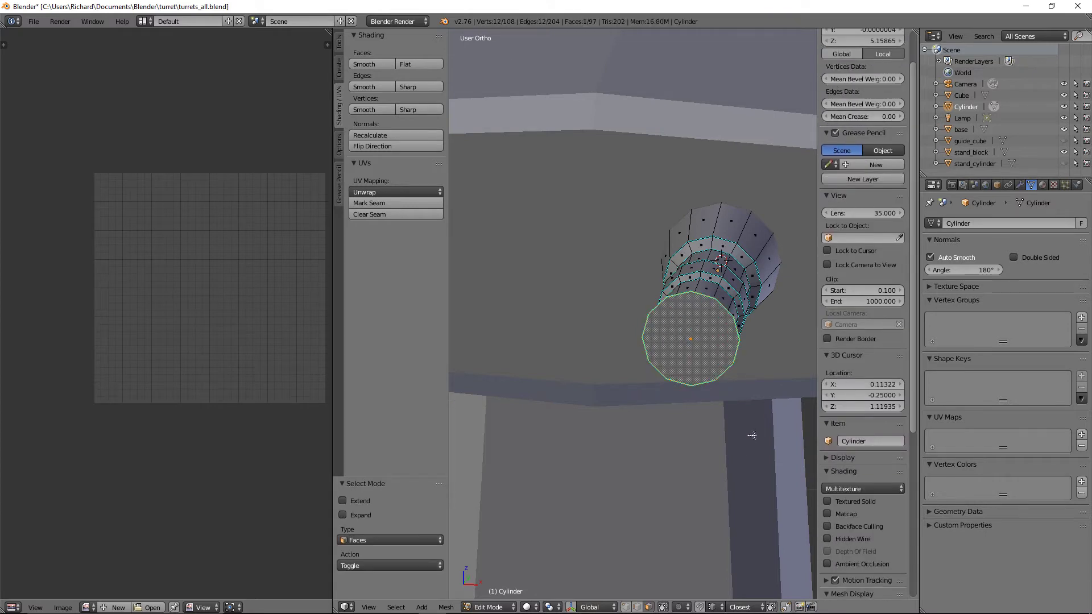
key(i)
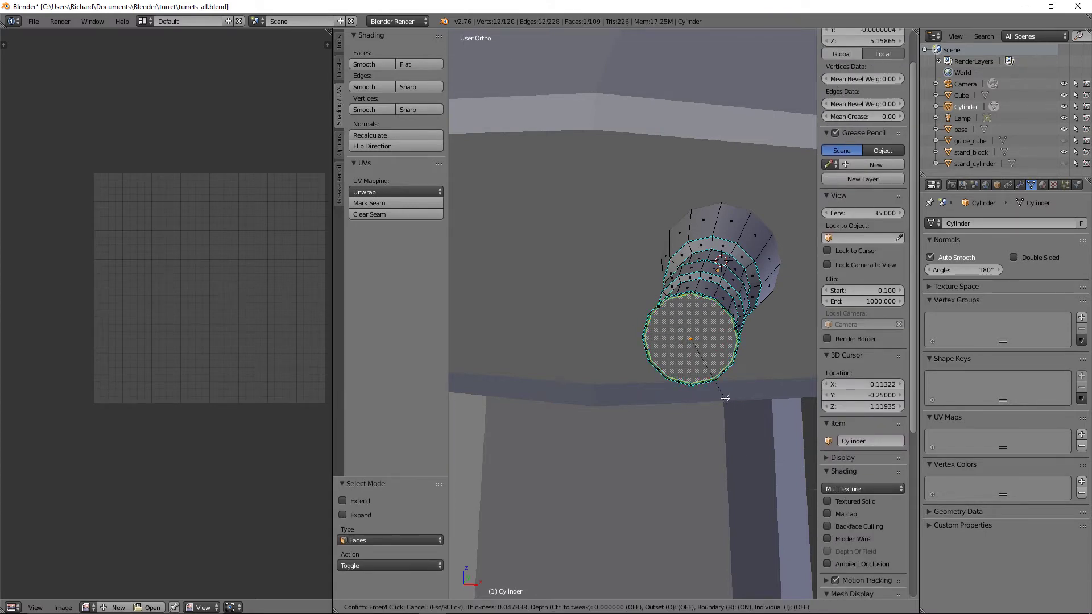
right_click(695, 342)
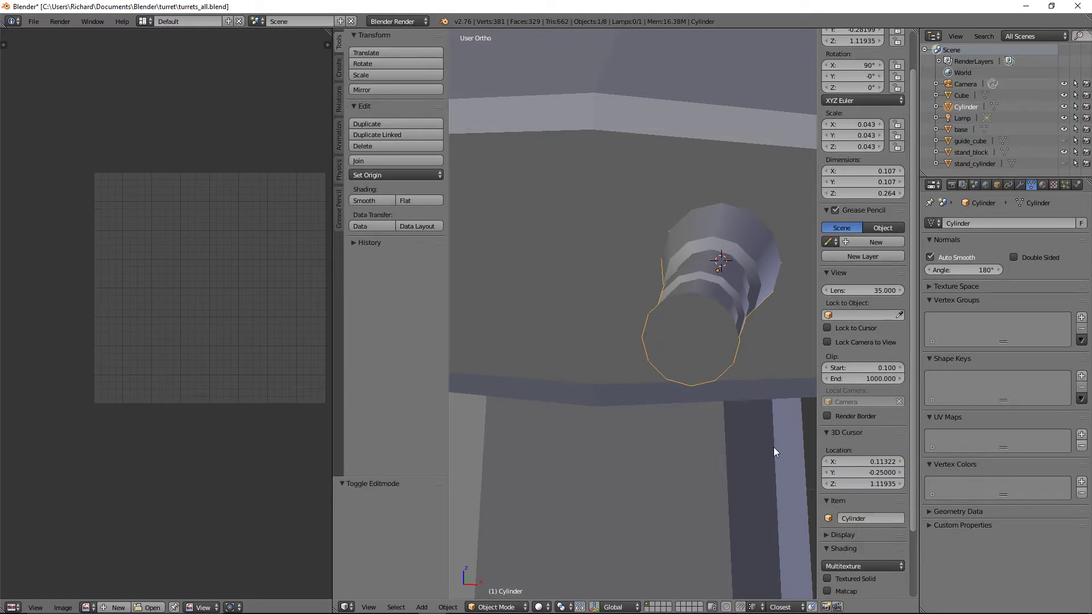
Apply the barrel object's rotation and scale, and return to Edit Mode.
key(ctrl+a)
click(773, 447)
key(Tab)
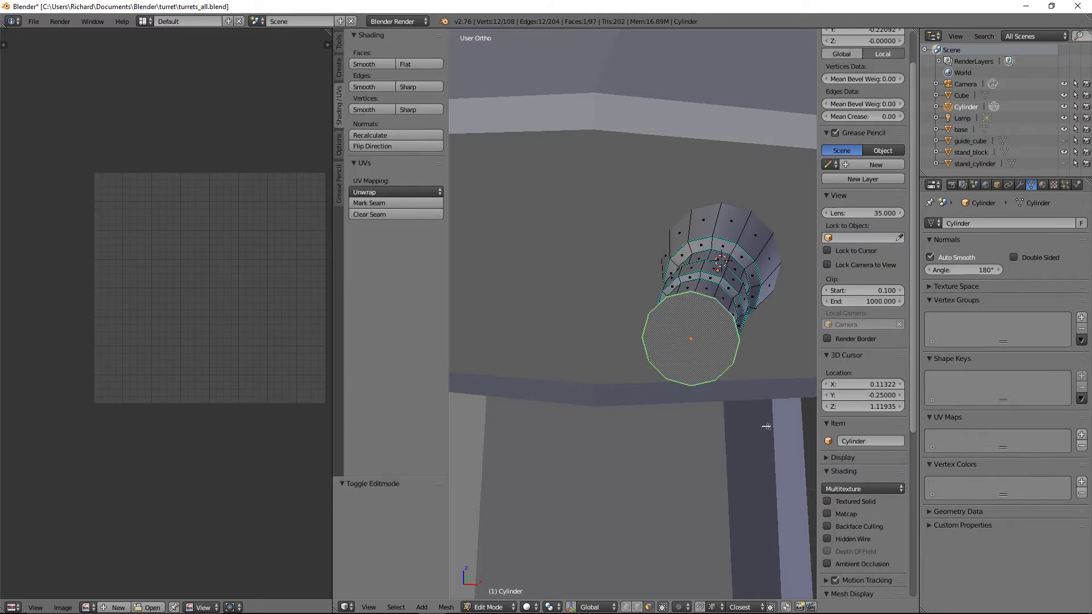
Inset the muzzle face by 0.0096 and extrude it about 0.064 inward into the barrel.
key(i)
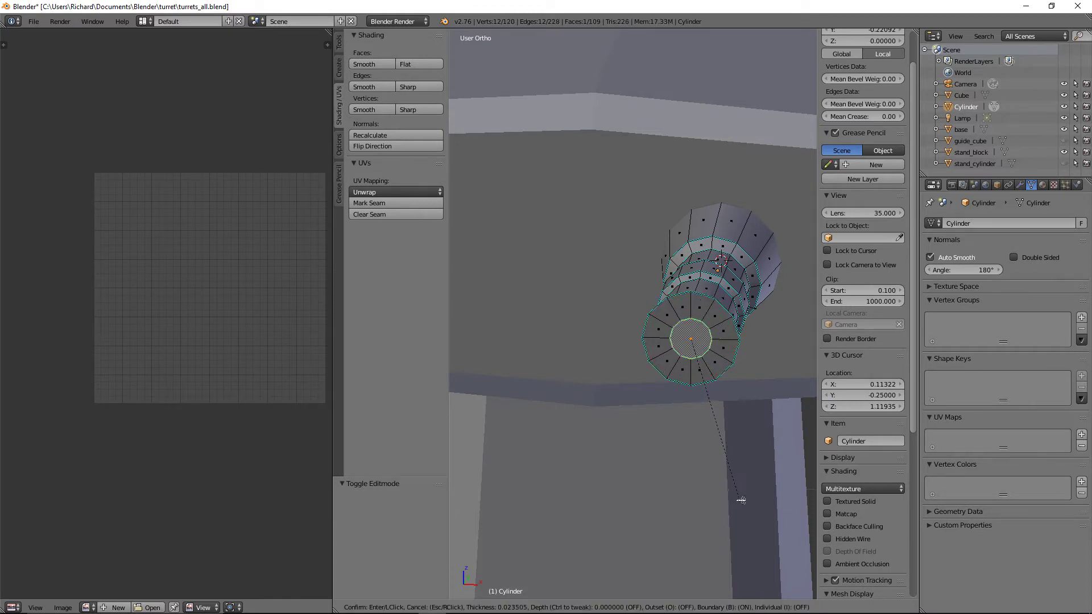
click(756, 512)
key(e)
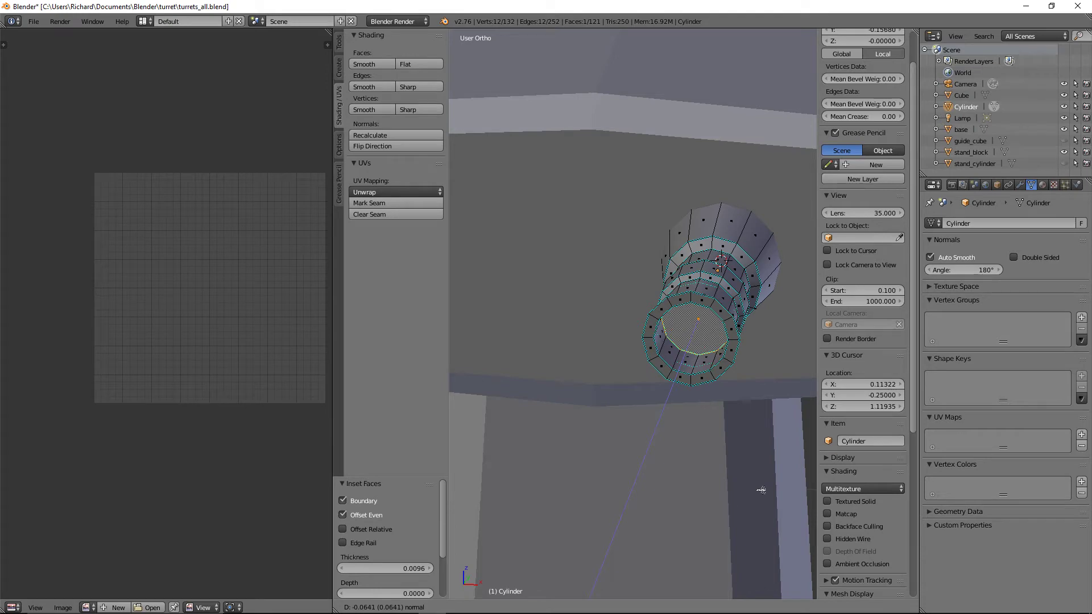
click(761, 490)
Scale the face at the inner end of the bore, and return to Object Mode.
key(s)
click(726, 449)
scroll(725, 449, down, 1)
middle_drag(724, 449, 706, 458)
key(Tab)
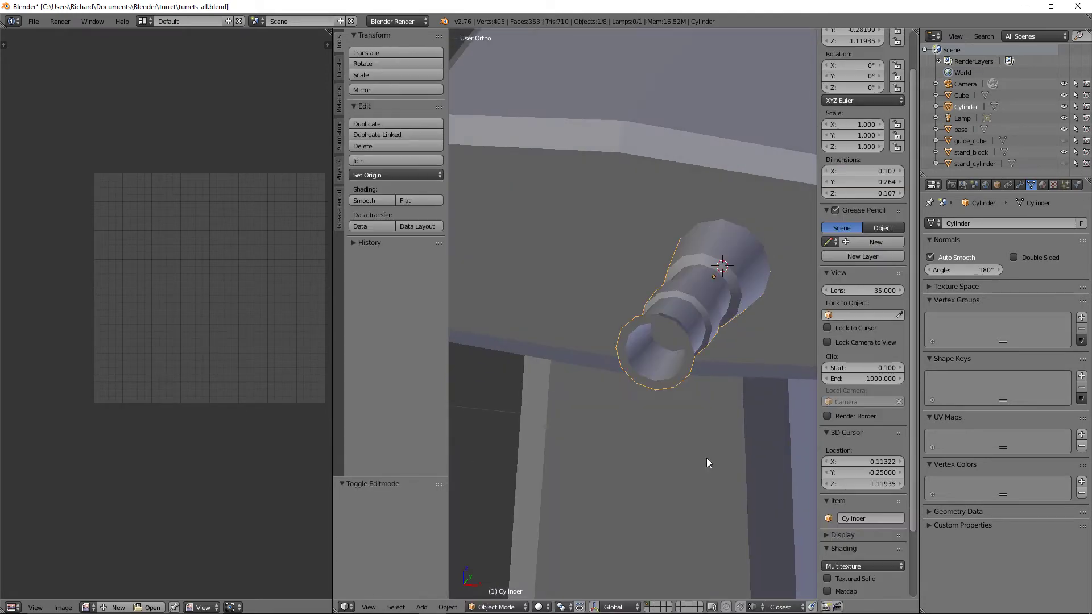
scroll(707, 459, down, 2)
scroll(707, 458, up, 6)
Scale the edge loop around the bore's opening to 0.886, and return to Object Mode.
key(Tab)
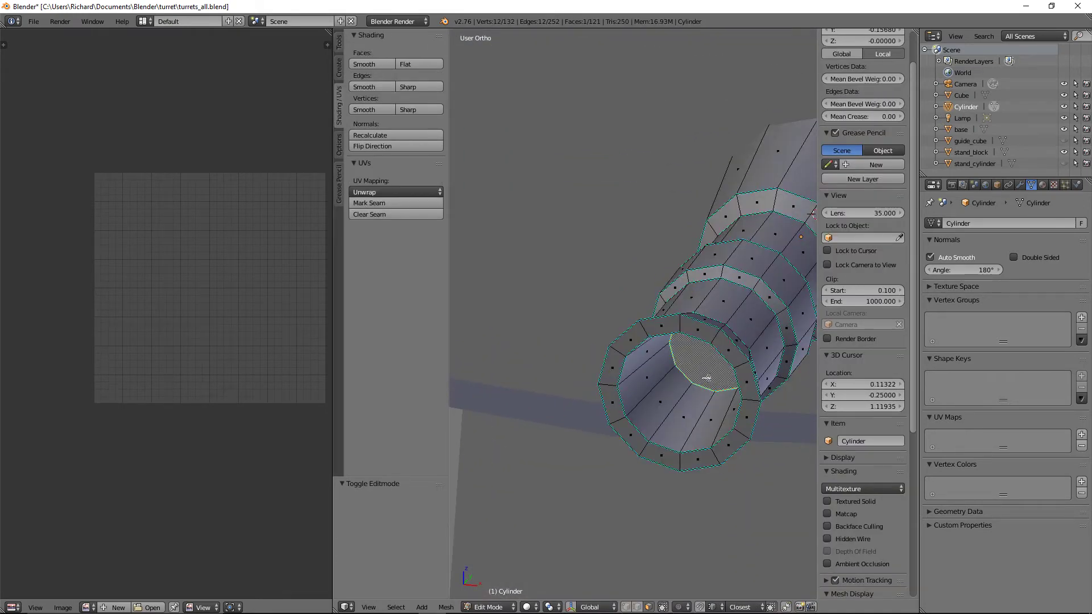
key(2)
key(s)
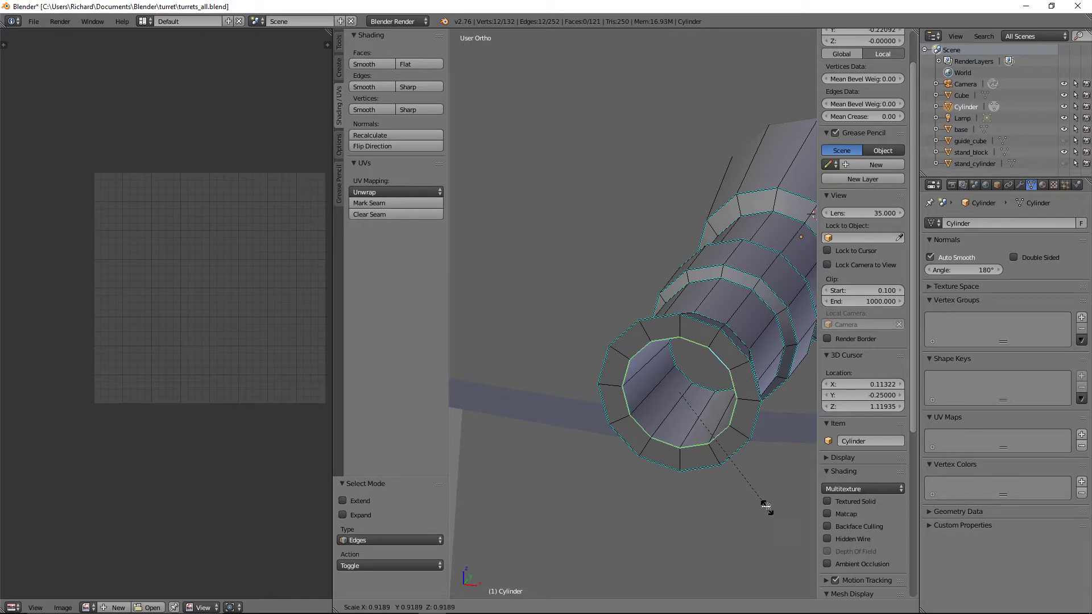
click(767, 496)
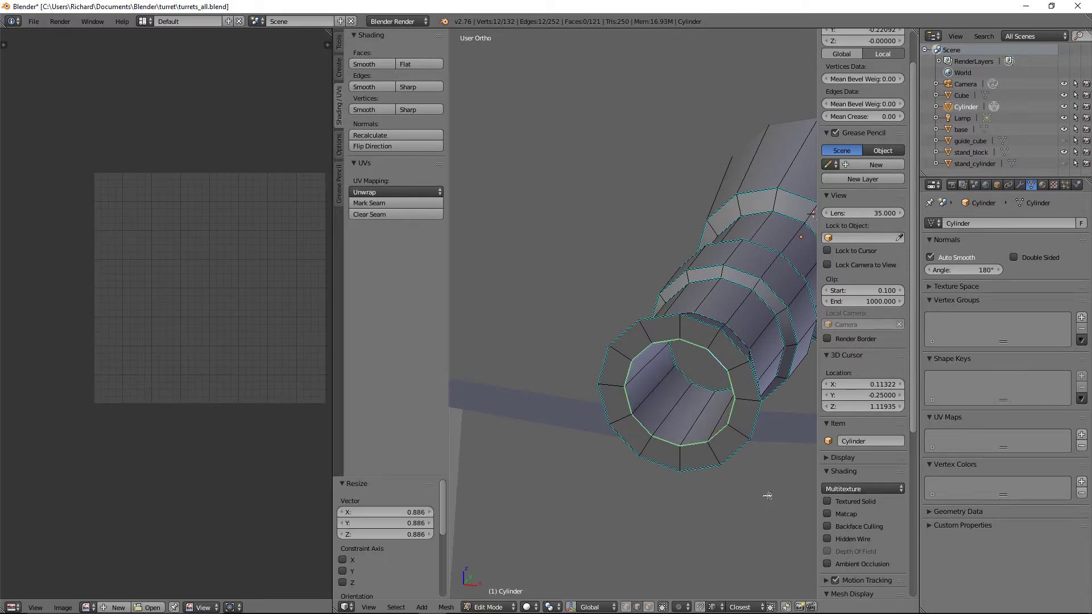
key(Tab)
scroll(713, 497, down, 5)
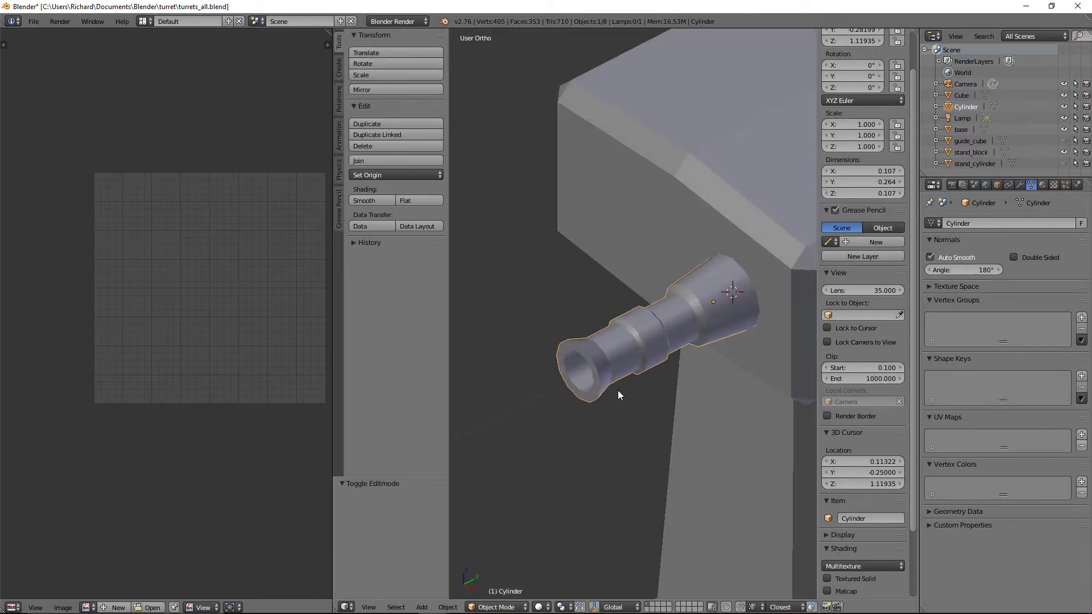
Examine the hollow muzzle and compare it with the finished turret in the reference image 1c.png.
scroll(618, 391, up, 3)
middle_drag(618, 390, 662, 334)
key(Tab)
scroll(674, 379, down, 3)
key(Tab)
key(alt+Tab)
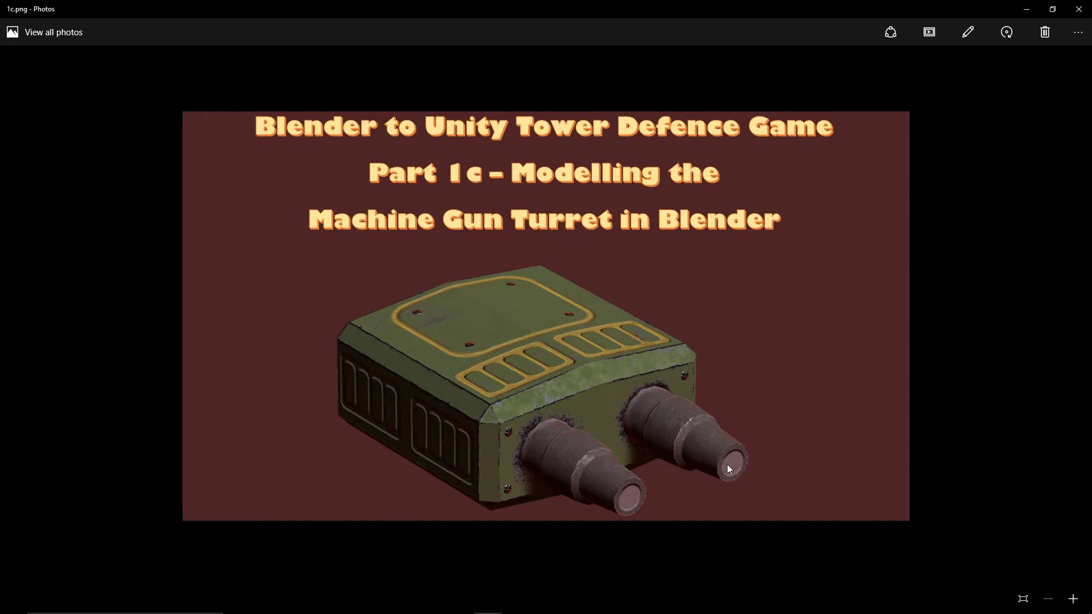
key(alt+Tab)
Select the bore's ring of wall faces together with its inner end face and delete these faces.
middle_drag(601, 395, 633, 349)
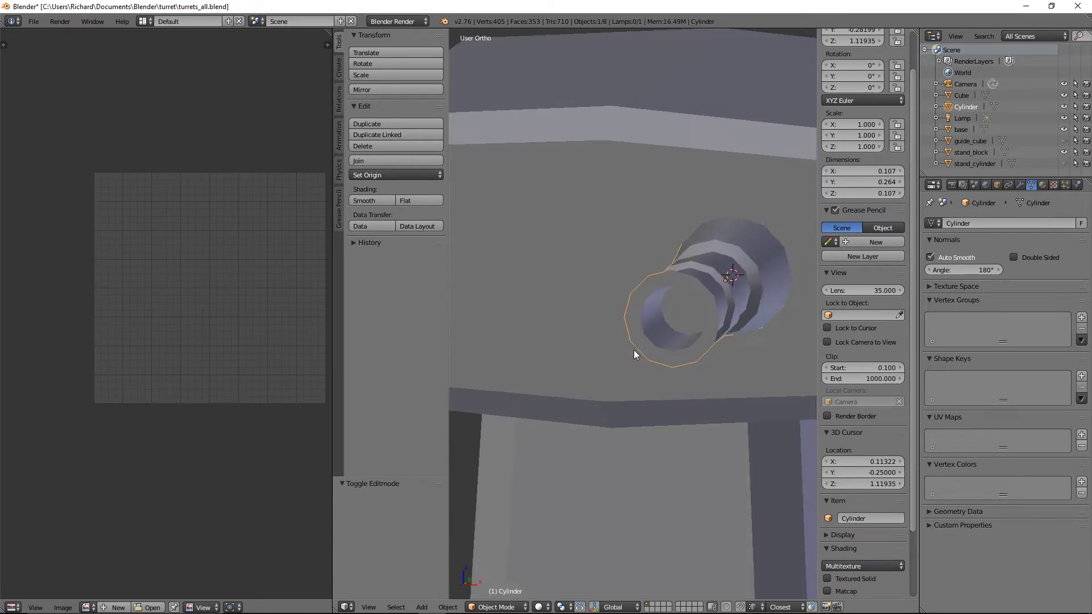
key(Tab)
key(ctrl+Tab)
click(678, 348)
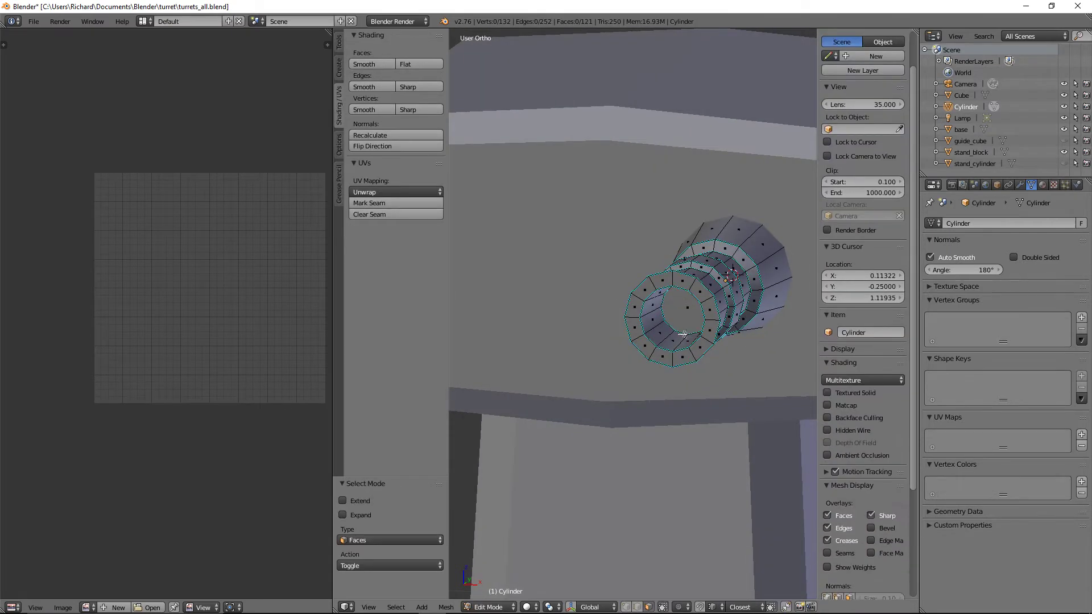
right_click(671, 329)
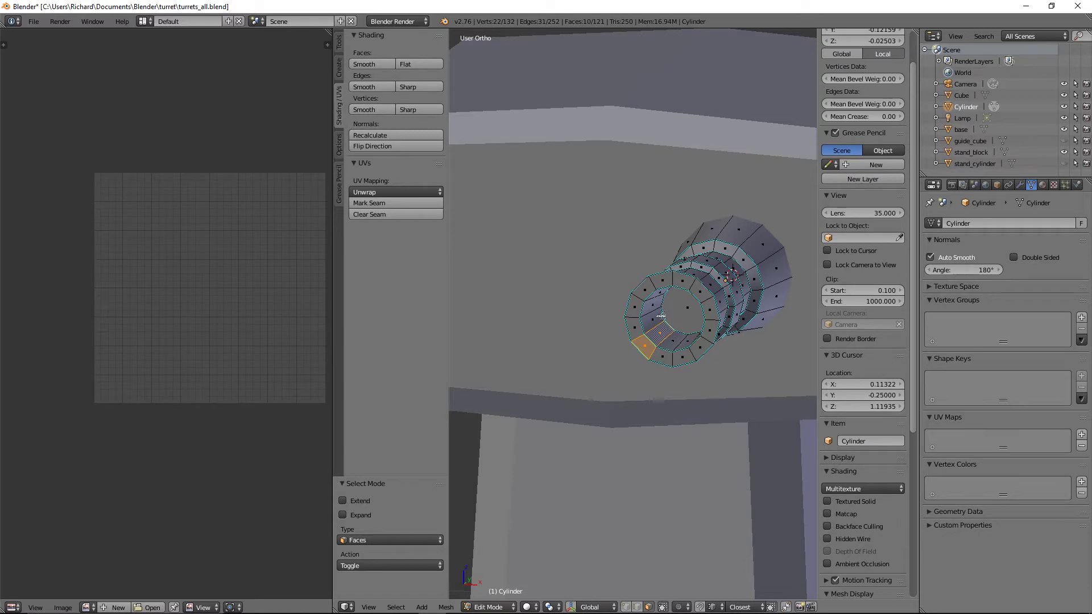
alt+right_click(658, 309)
shift+right_click(686, 309)
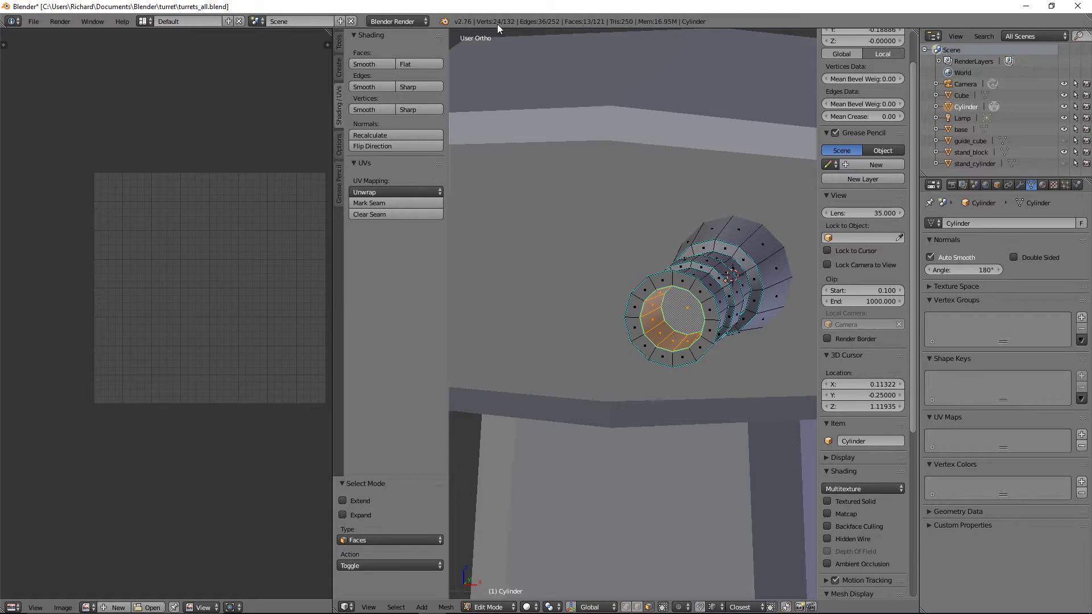
scroll(706, 295, down, 2)
middle_drag(707, 295, 731, 313)
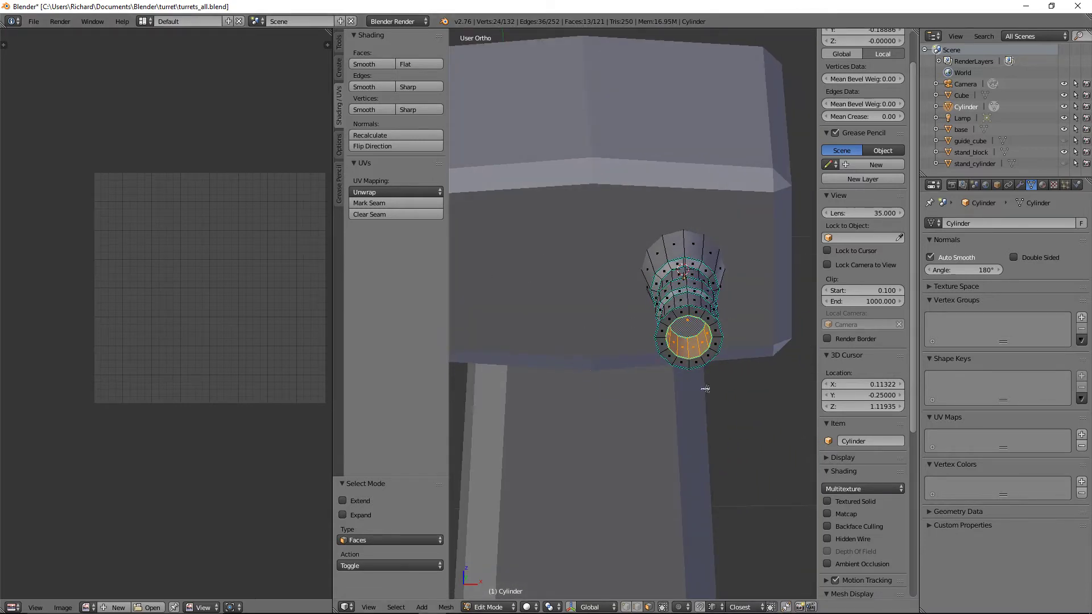
key(x)
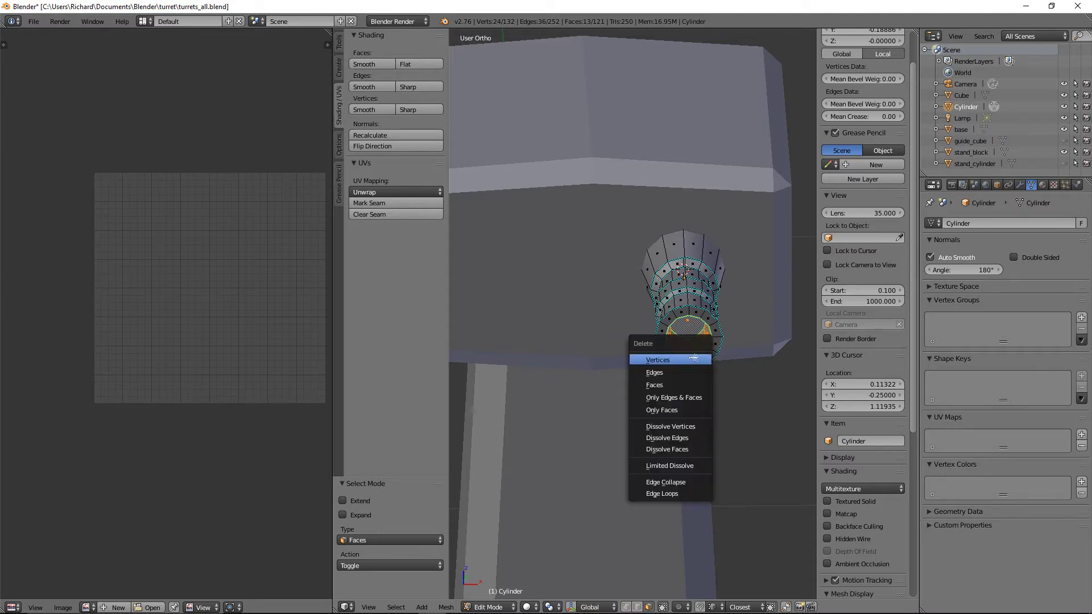
click(694, 385)
Select the inner edge loop of the muzzle rim in edge select mode and delete its vertices.
scroll(706, 345, up, 2)
middle_drag(704, 345, 632, 330)
key(ctrl+Tab)
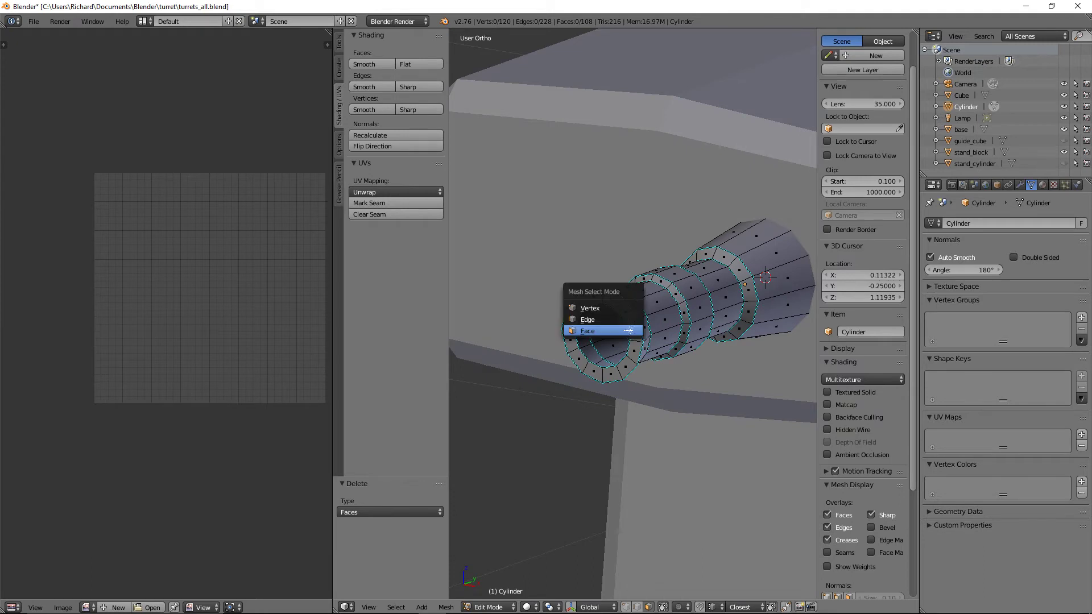
click(602, 316)
alt+right_click(581, 331)
key(x)
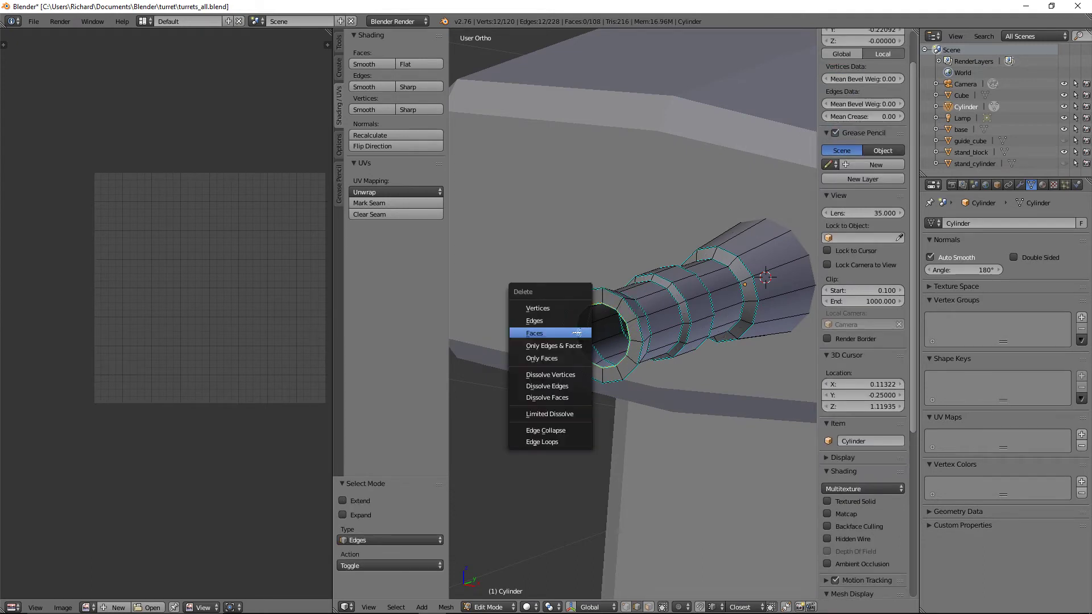
click(557, 309)
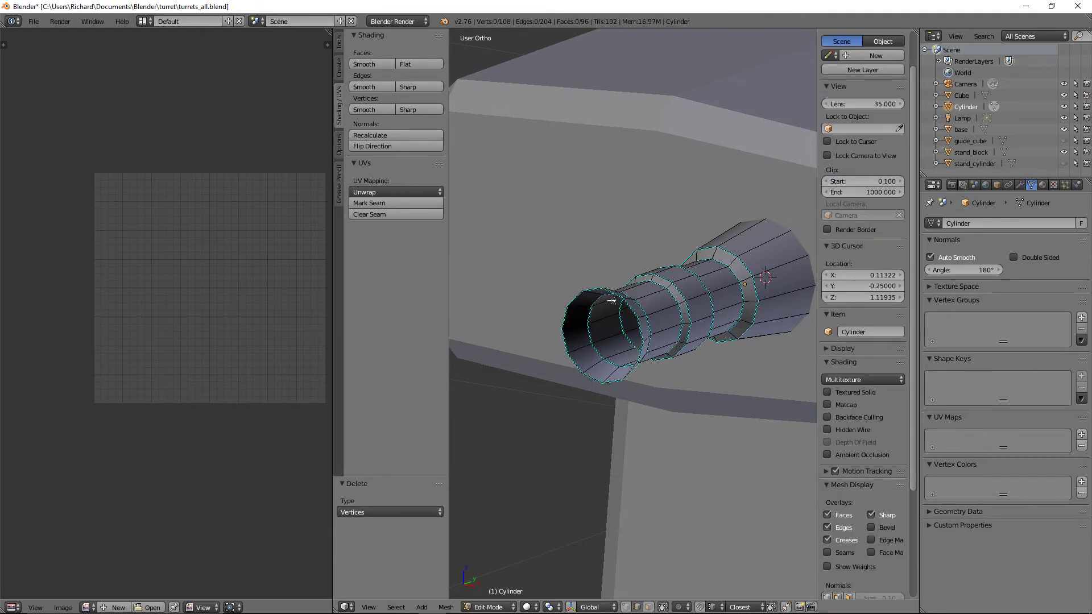
Fill the muzzle's open outer edge loop with a single face, and return to Object Mode.
alt+right_click(622, 300)
key(f)
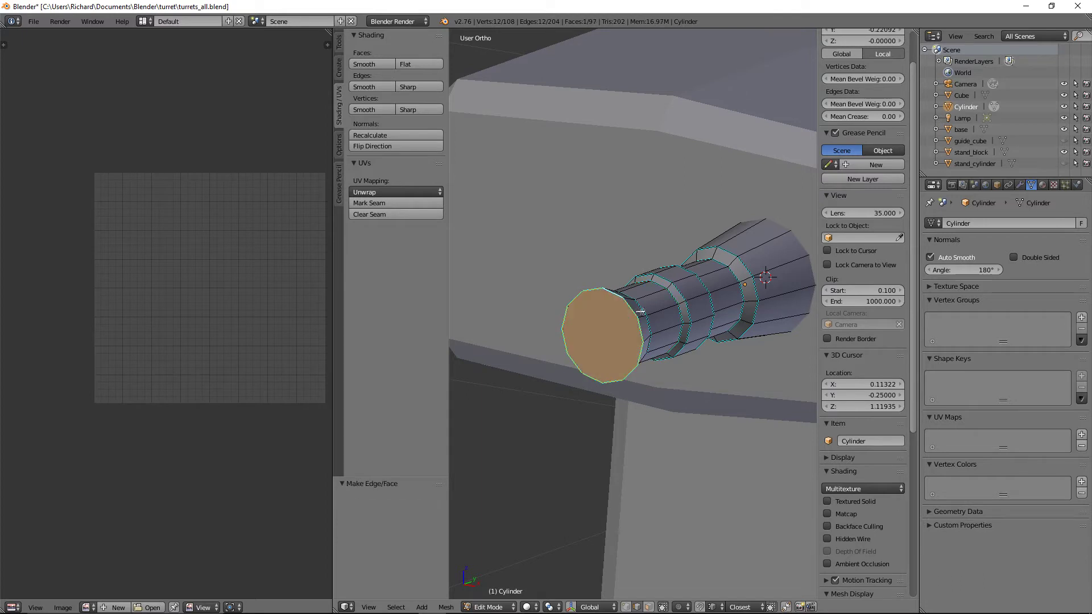
middle_drag(621, 299, 612, 347)
key(Tab)
scroll(696, 327, up, 2)
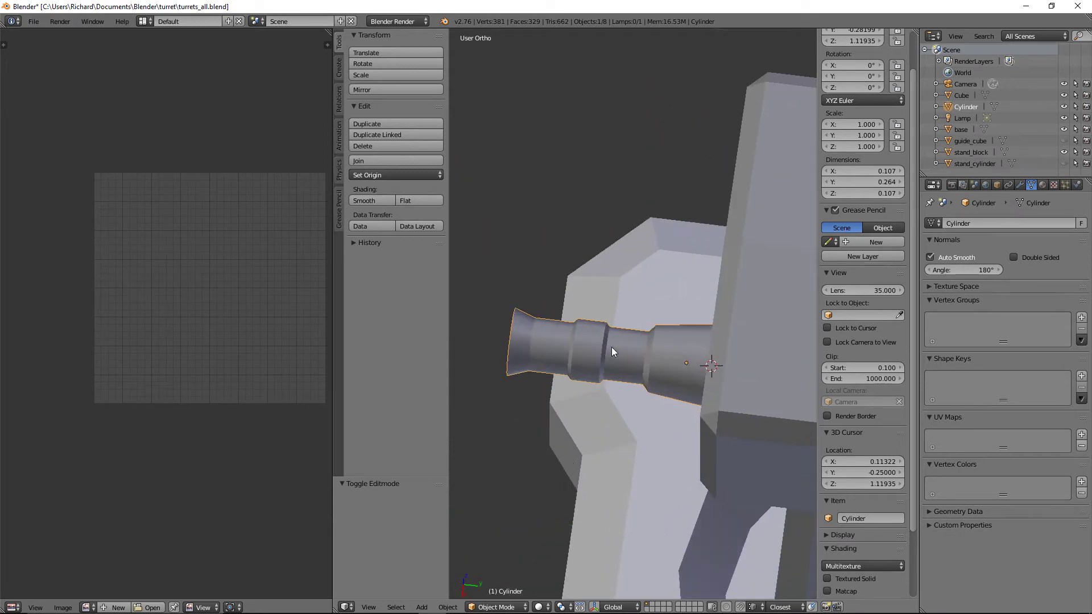
scroll(612, 346, up, 2)
scroll(612, 346, down, 2)
Slide the edge loop just behind the muzzle flare slightly along the barrel, and return to Object Mode.
key(Tab)
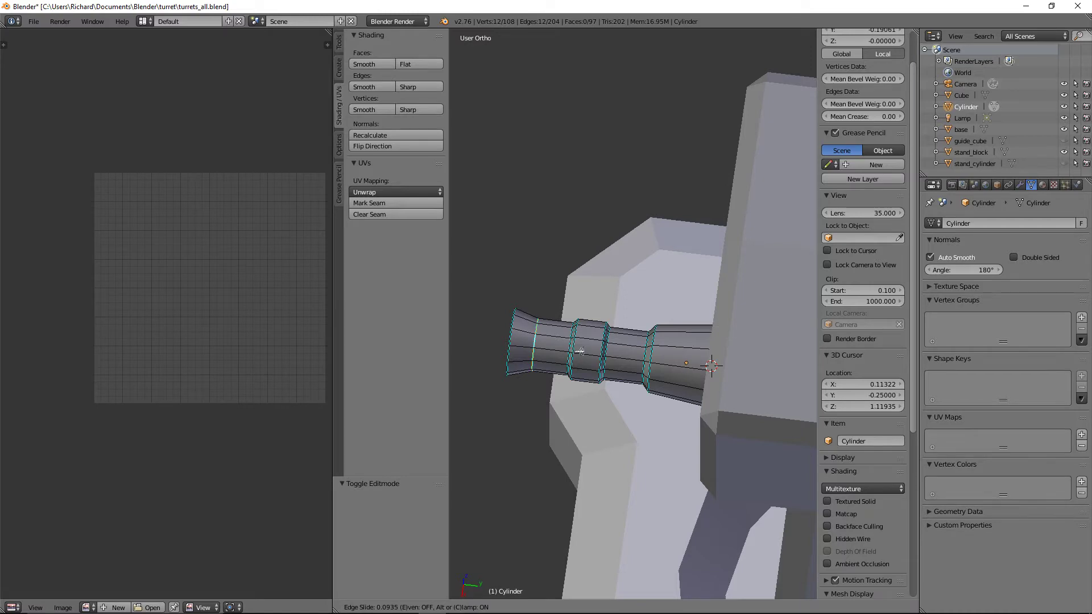
key(Tab)
middle_drag(579, 350, 707, 365)
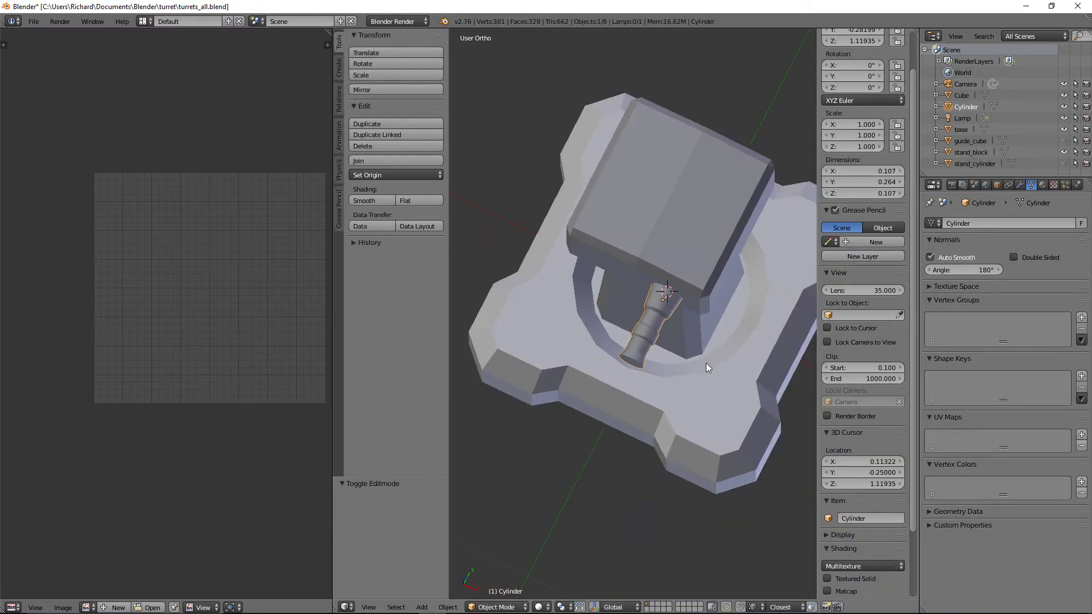
key(KP_7)
scroll(707, 368, down, 3)
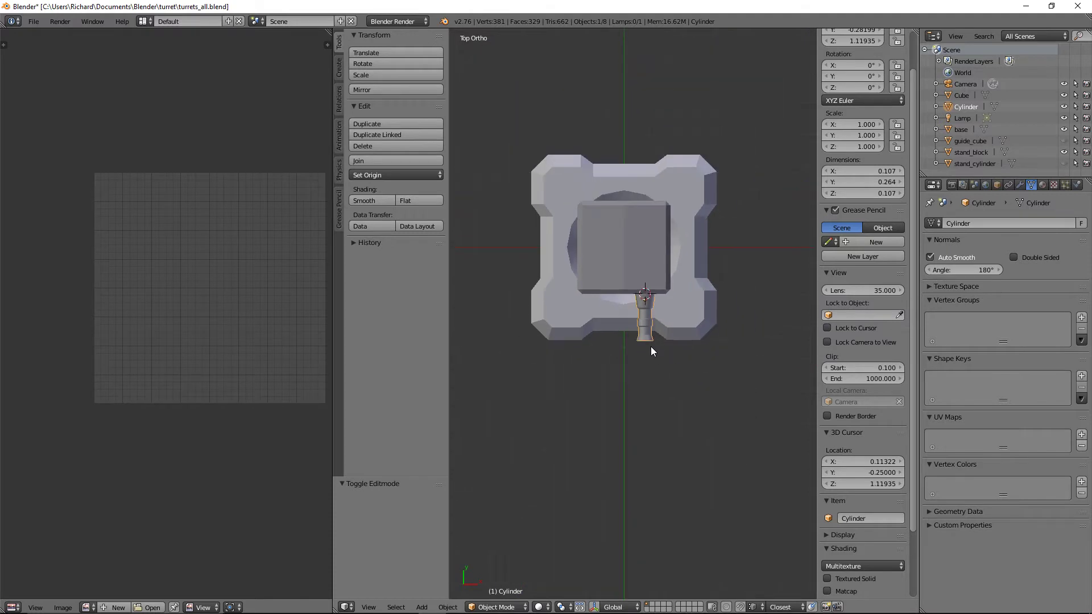
middle_drag(652, 348, 629, 391)
scroll(629, 389, up, 6)
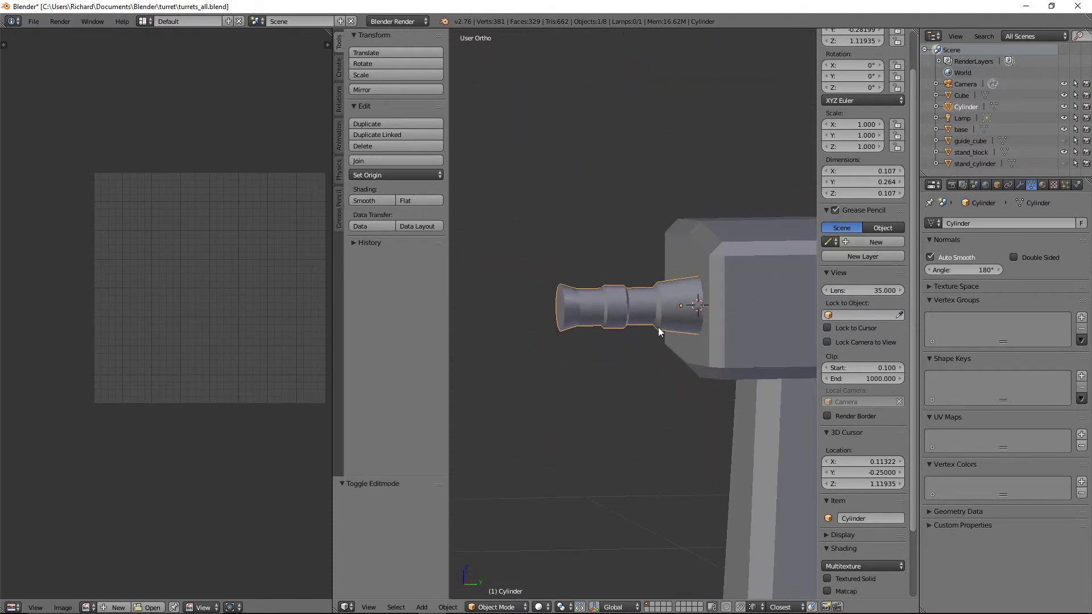
Compare the modelled barrel with the turret reference image in Photos, and return to Blender.
middle_drag(657, 326, 685, 391)
scroll(646, 360, down, 2)
key(alt+Tab)
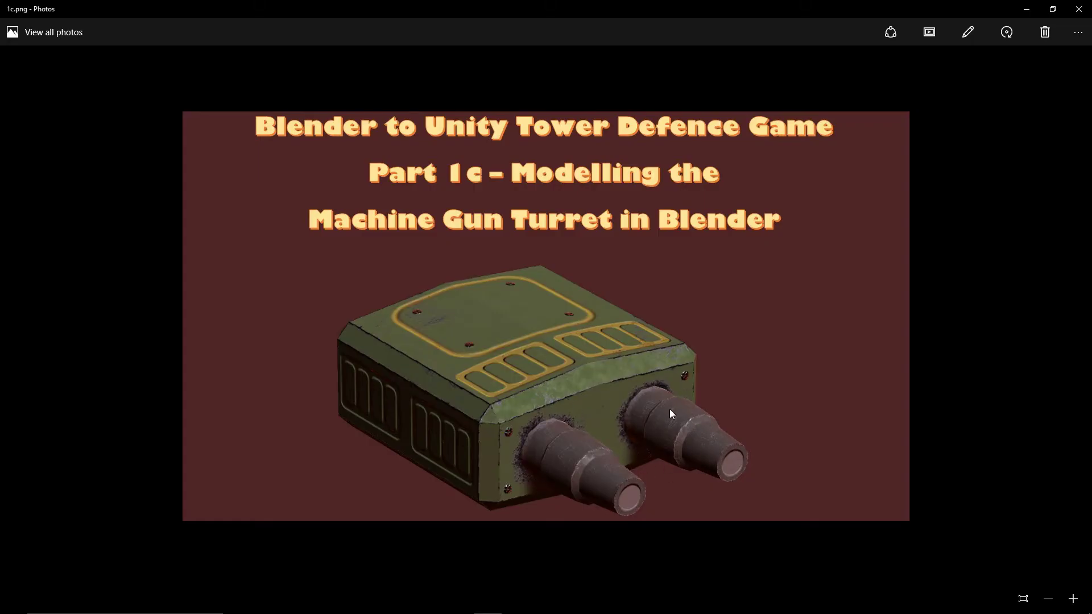
key(alt+Tab)
In Edit Mode, select the barrel's lengthwise edge line together with the muzzle face's outline, and mark these edges as seams.
middle_drag(531, 411, 740, 248)
key(Tab)
alt+right_click(705, 208)
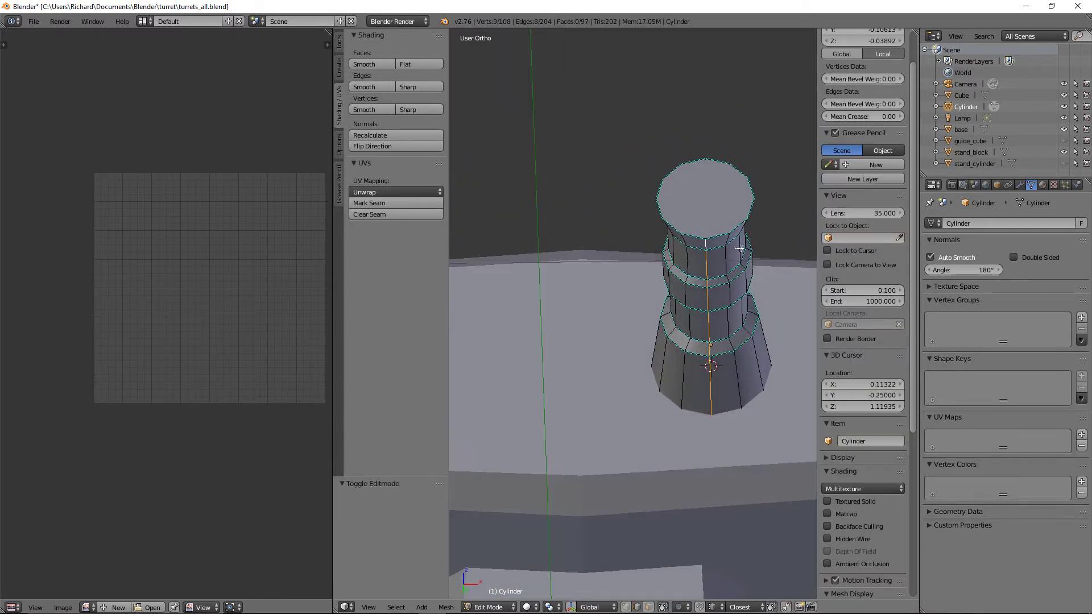
alt+shift+right_click(721, 235)
key(ctrl+e)
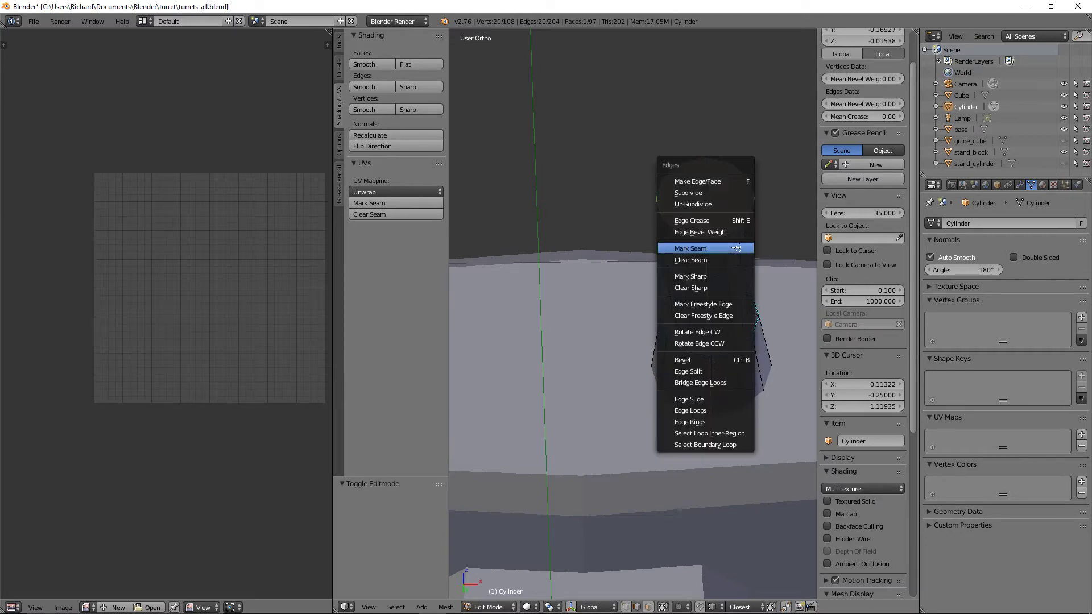
click(736, 246)
Select the whole barrel mesh and unwrap it, and check the resulting UV layout.
middle_drag(743, 267, 731, 310)
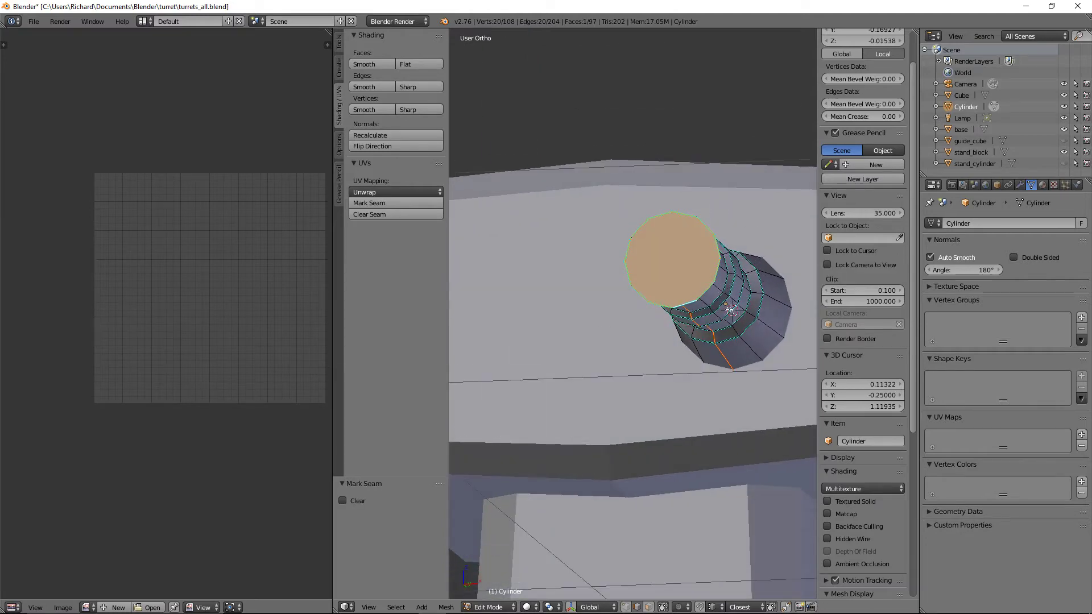
key(a)
key(a)
key(u)
click(711, 305)
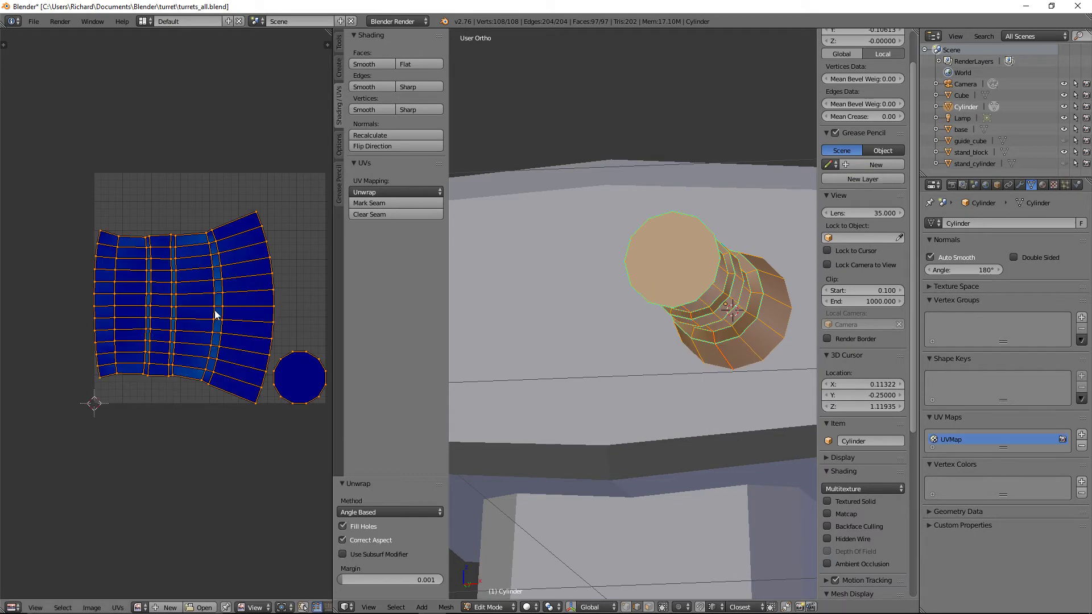
scroll(219, 313, up, 3)
scroll(220, 314, down, 2)
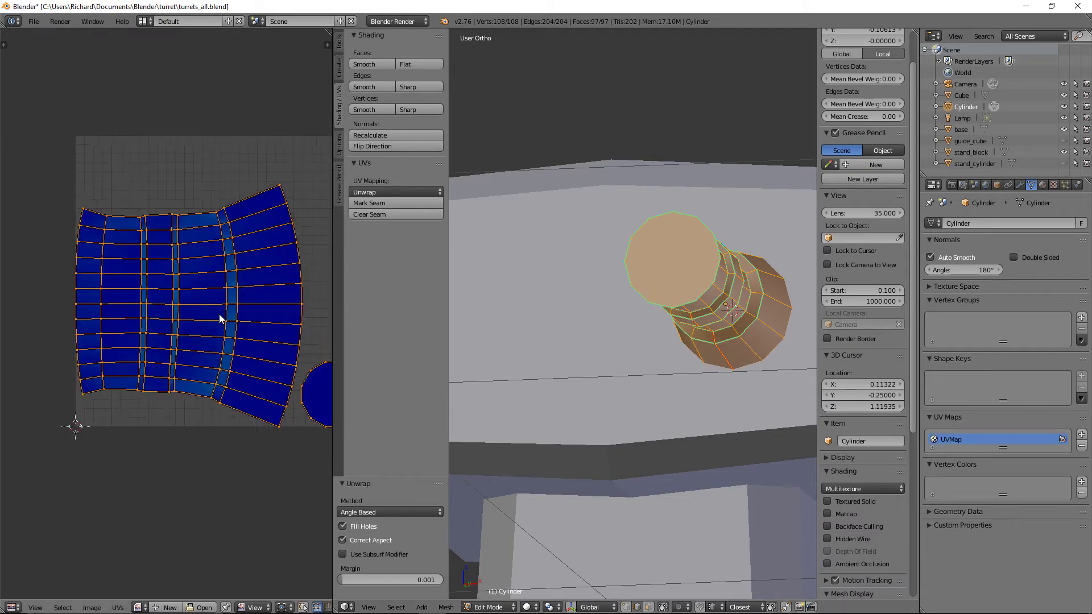
scroll(251, 317, up, 1)
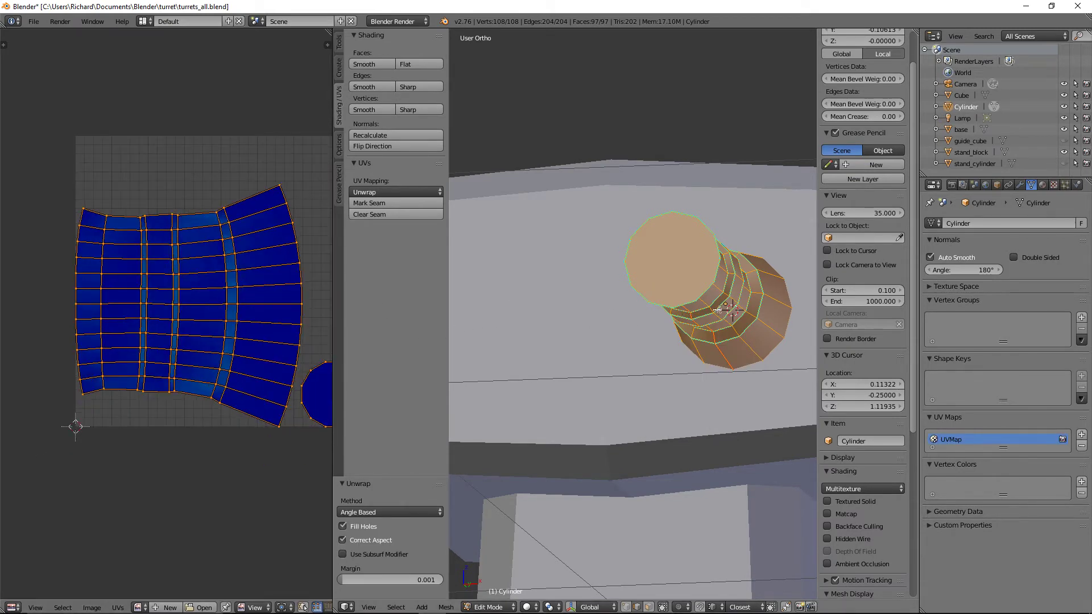
Mark seams around the two edge loops bordering the narrow step before the barrel's wide base, and unwrap the whole mesh again.
middle_drag(719, 310, 728, 242)
key(Tab)
key(Tab)
alt+right_click(736, 244)
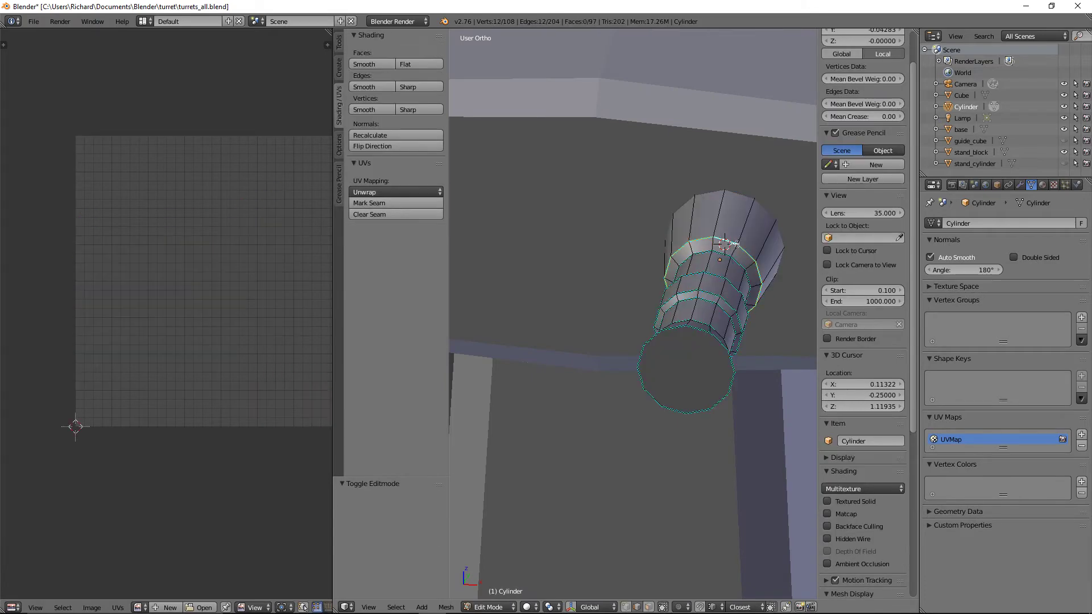
alt+shift+right_click(741, 266)
middle_drag(746, 269, 719, 243)
key(ctrl+e)
click(718, 243)
key(a)
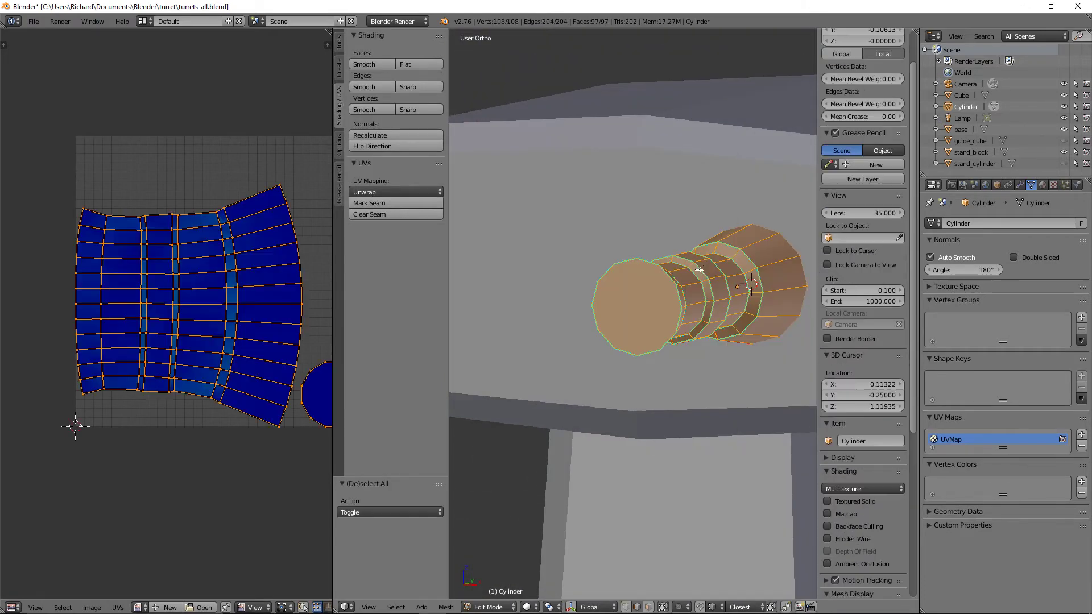
key(u)
click(700, 271)
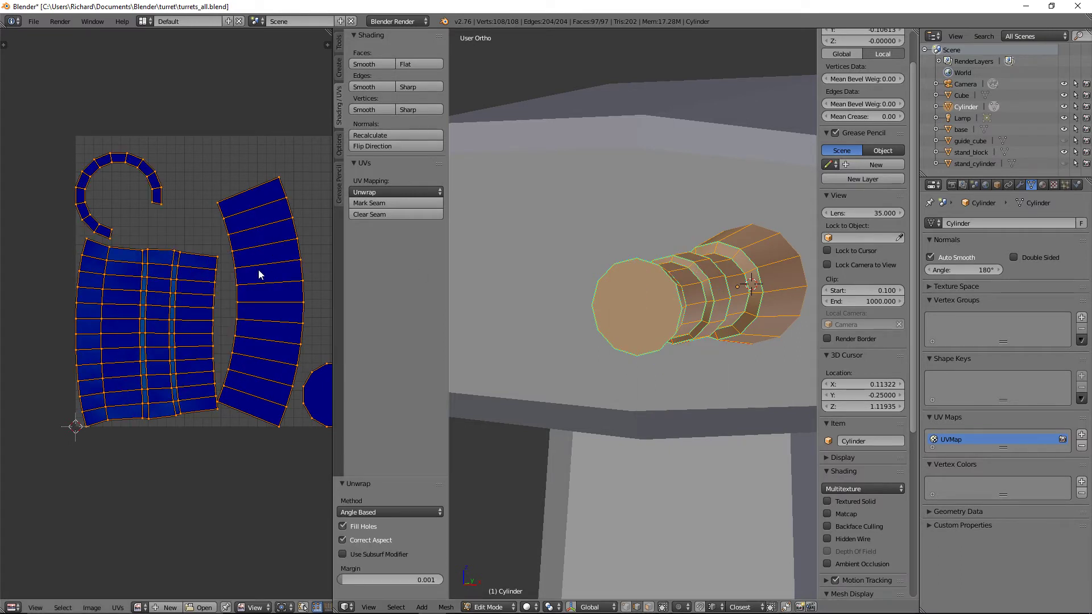
Try marking the edge loops at both ends of the raised middle collar as seams, and unwrap the whole barrel.
middle_drag(792, 294, 611, 336)
alt+right_click(547, 338)
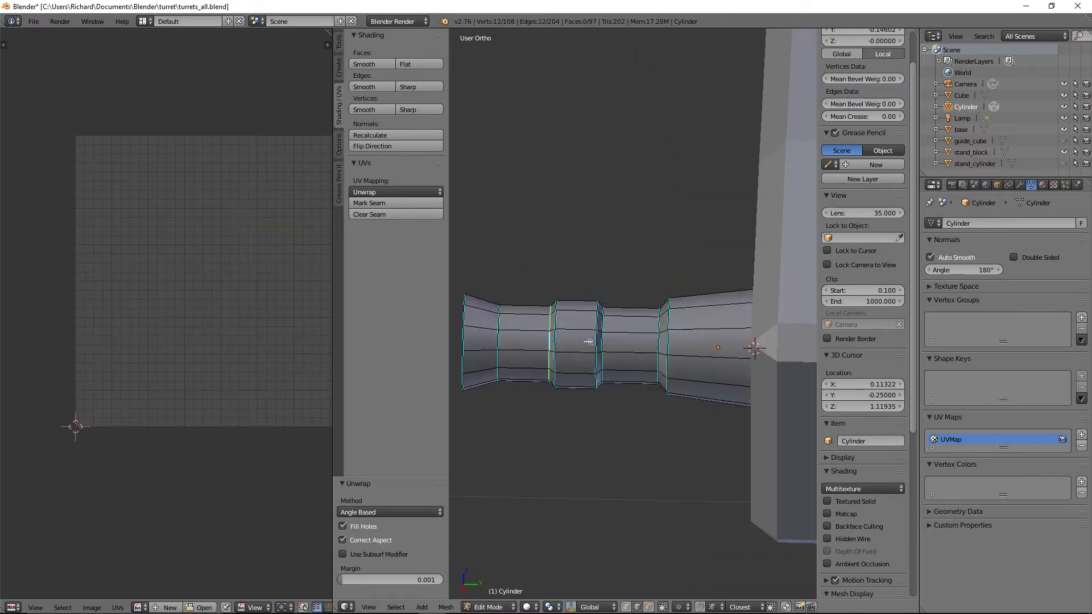
alt+shift+right_click(605, 343)
key(ctrl+e)
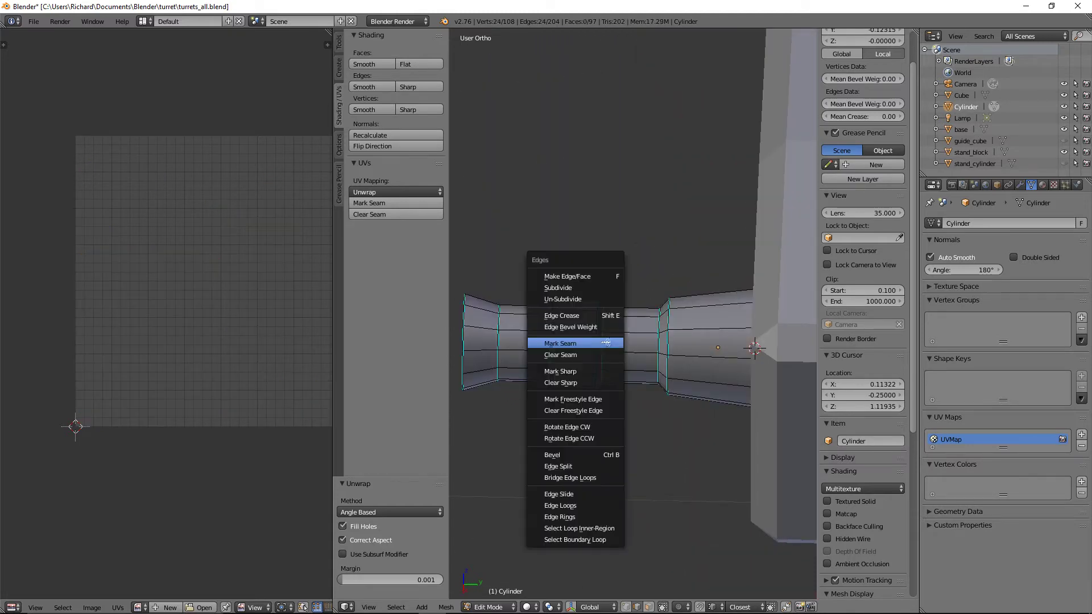
click(607, 343)
key(a)
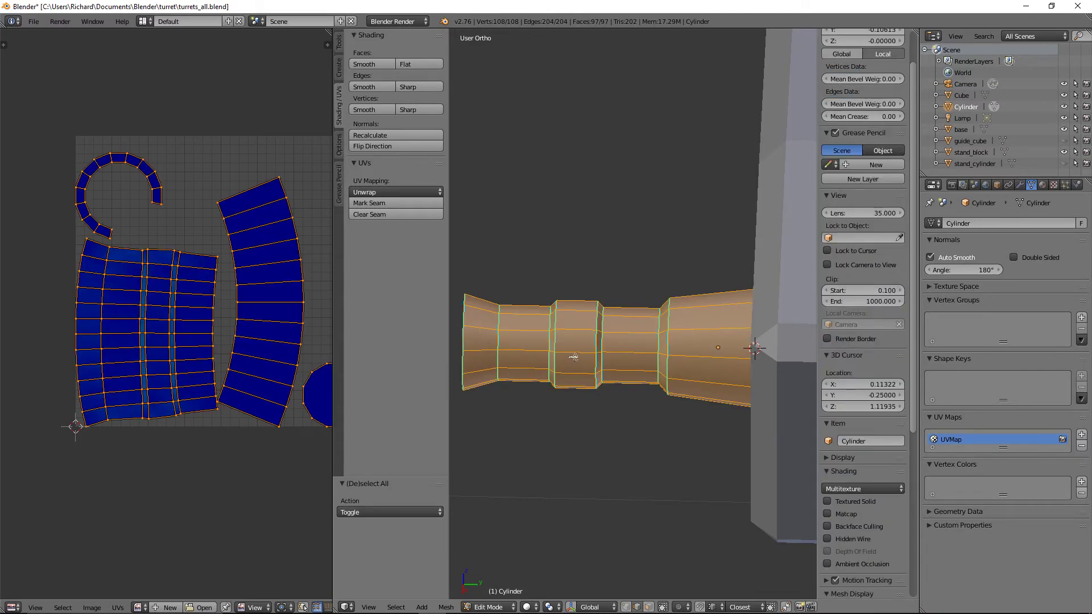
key(u)
click(574, 357)
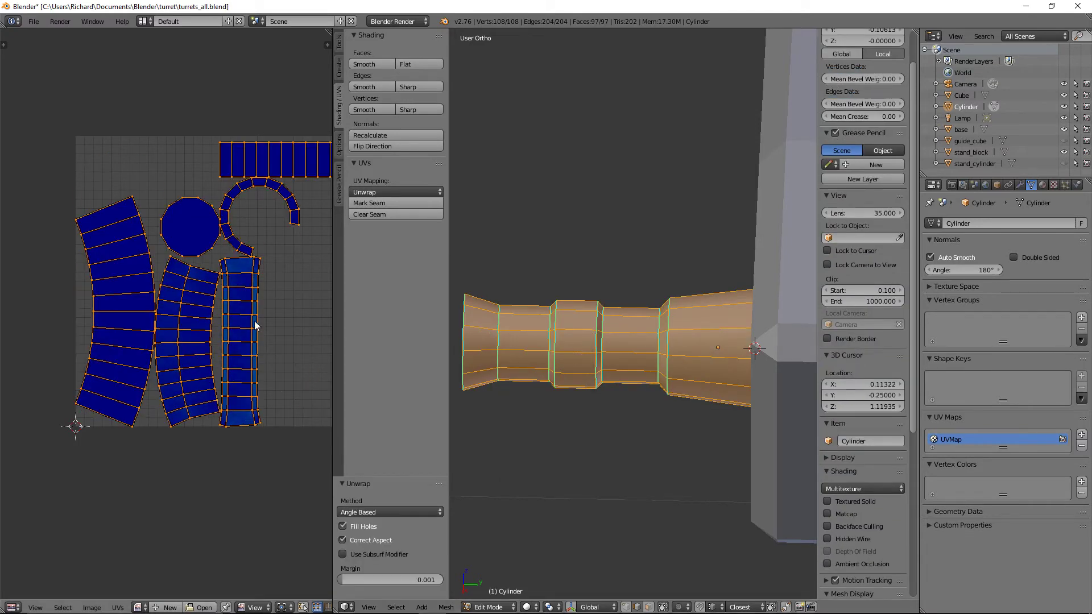
Deselect the UVs, and examine the UV islands of the barrel's face rings one by one in face select mode.
key(a)
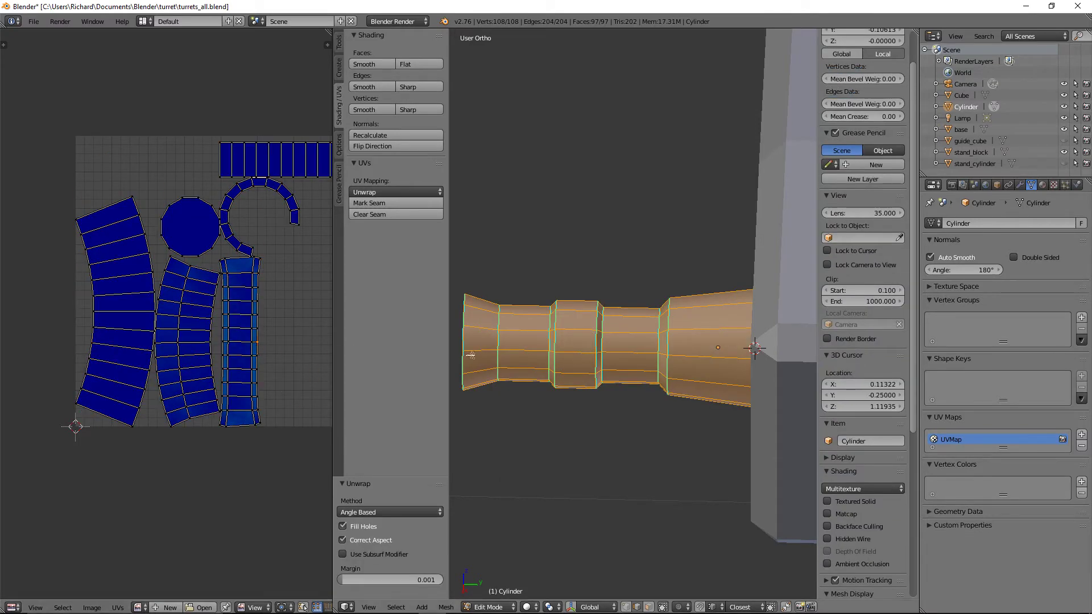
key(ctrl+Tab)
click(525, 344)
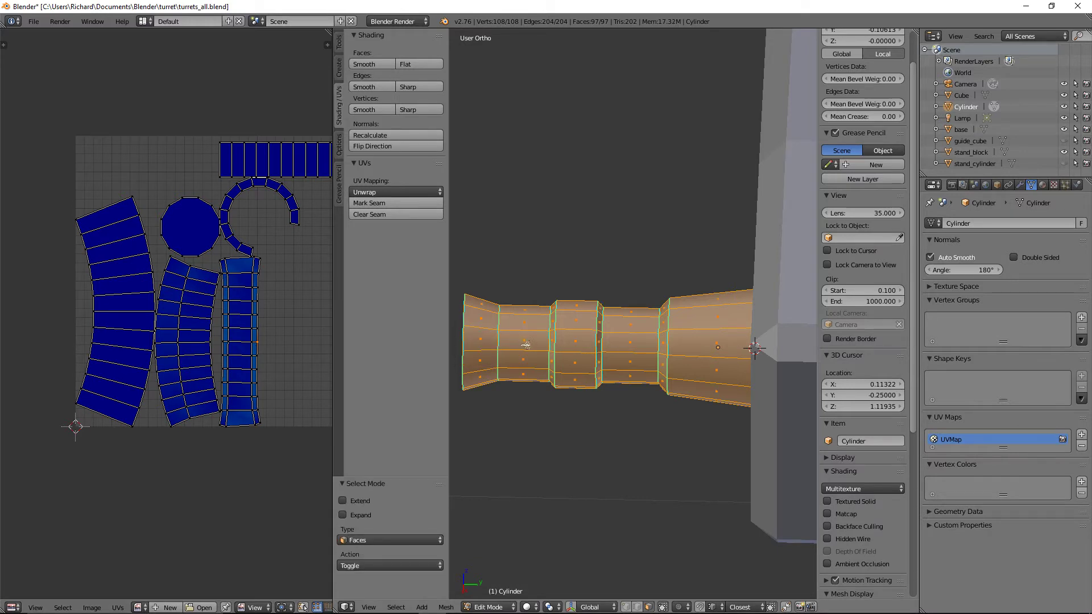
alt+right_click(530, 332)
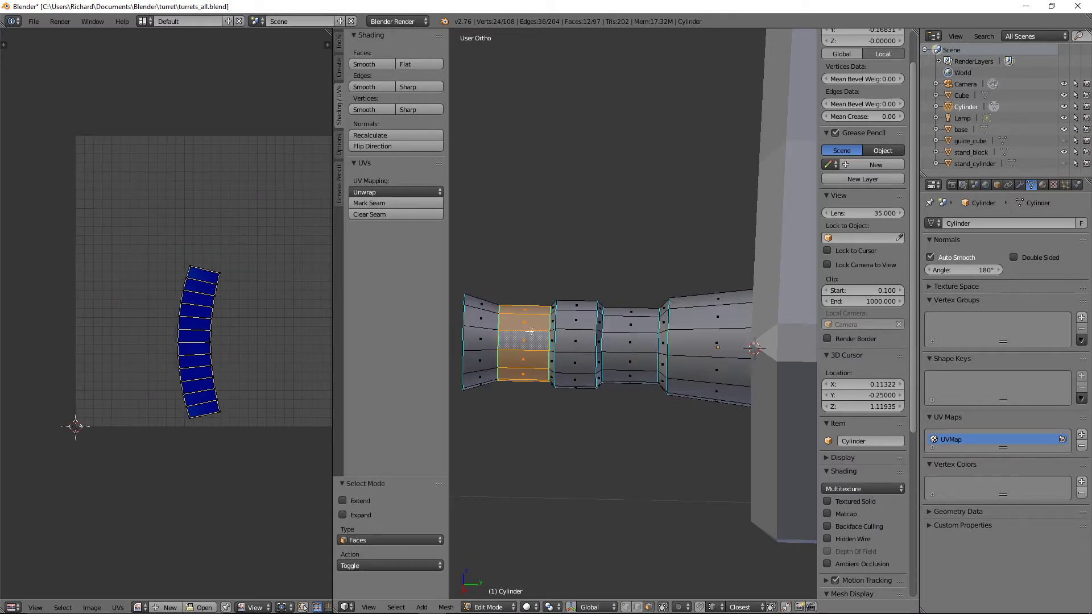
alt+right_click(476, 331)
alt+right_click(633, 338)
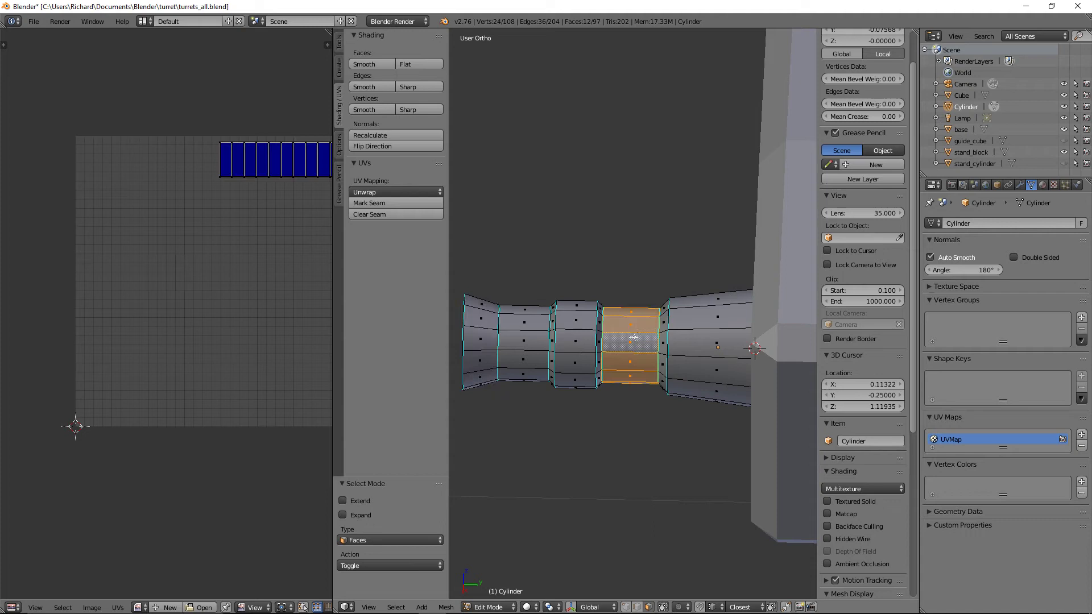
alt+right_click(661, 336)
alt+right_click(663, 334)
alt+right_click(699, 334)
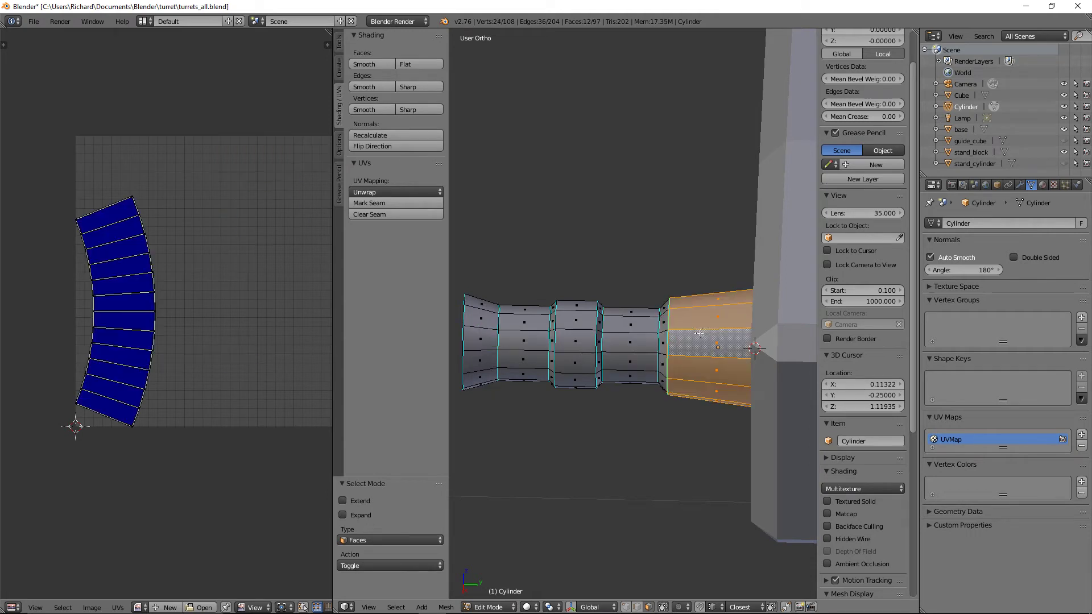
mouse_move(597, 340)
middle_down()
mouse_move(574, 337)
mouse_move(593, 356)
middle_up()
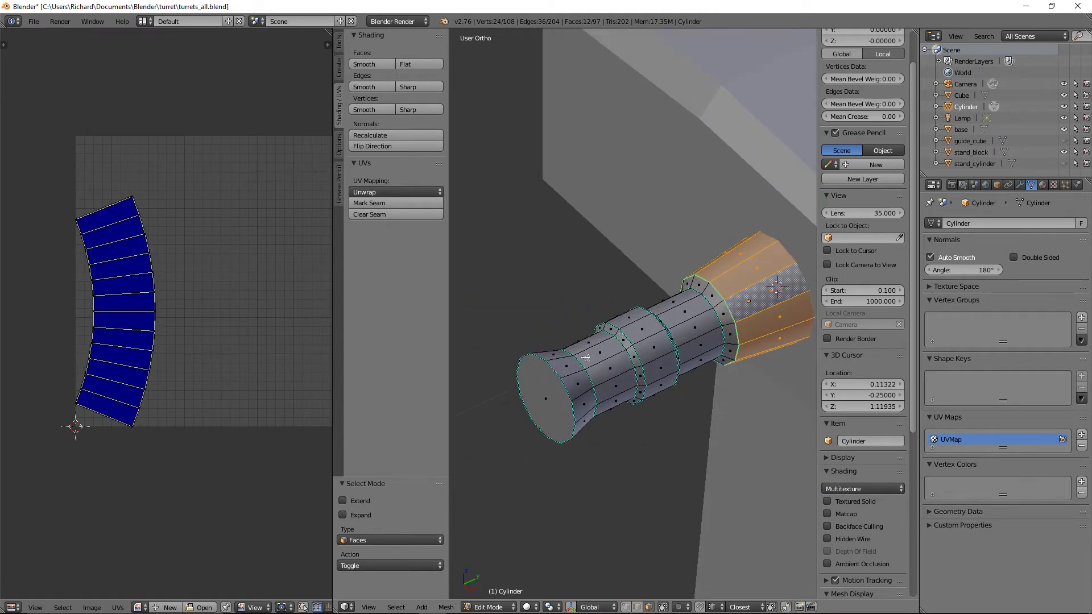
key(a)
scroll(255, 355, up, 1)
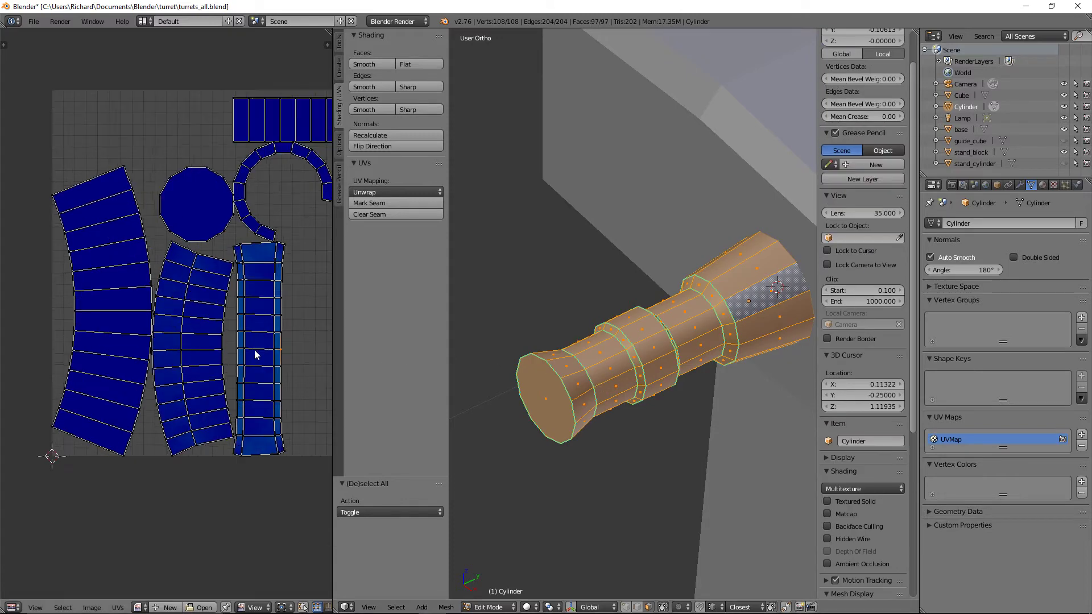
Select the middle collar's face ring together with the narrow rings on both sides, and examine its UV island.
alt+right_click(663, 353)
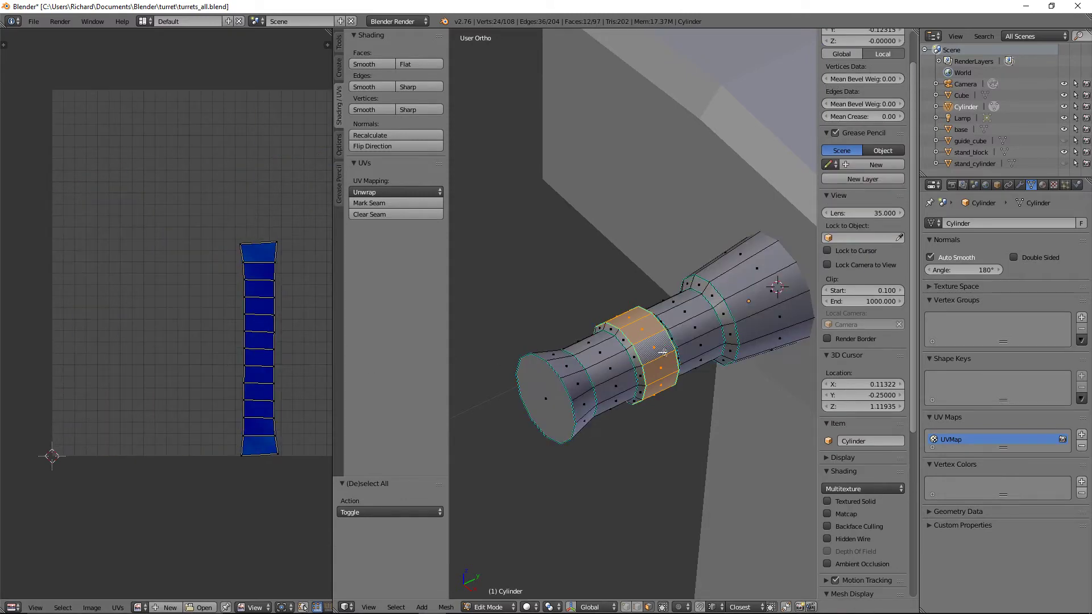
alt+shift+right_click(638, 362)
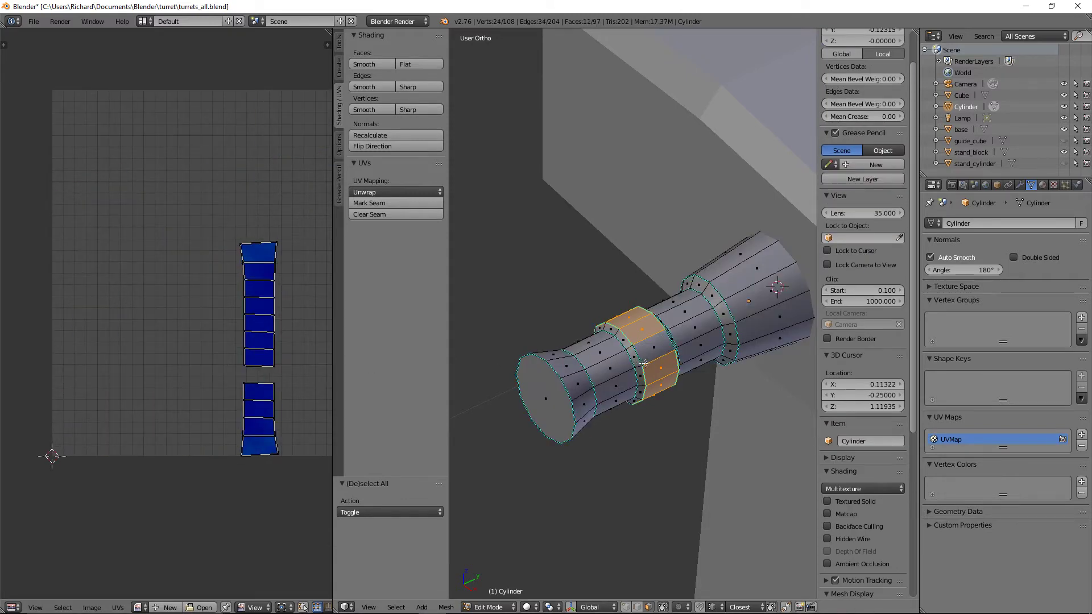
alt+shift+right_click(636, 368)
middle_drag(660, 367, 554, 358)
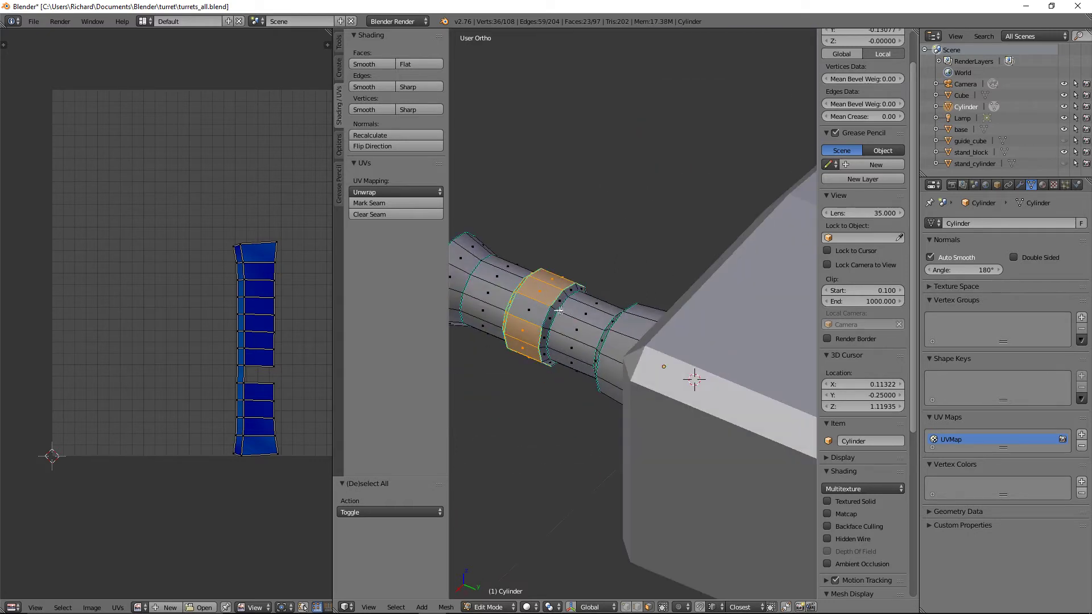
alt+shift+right_click(559, 310)
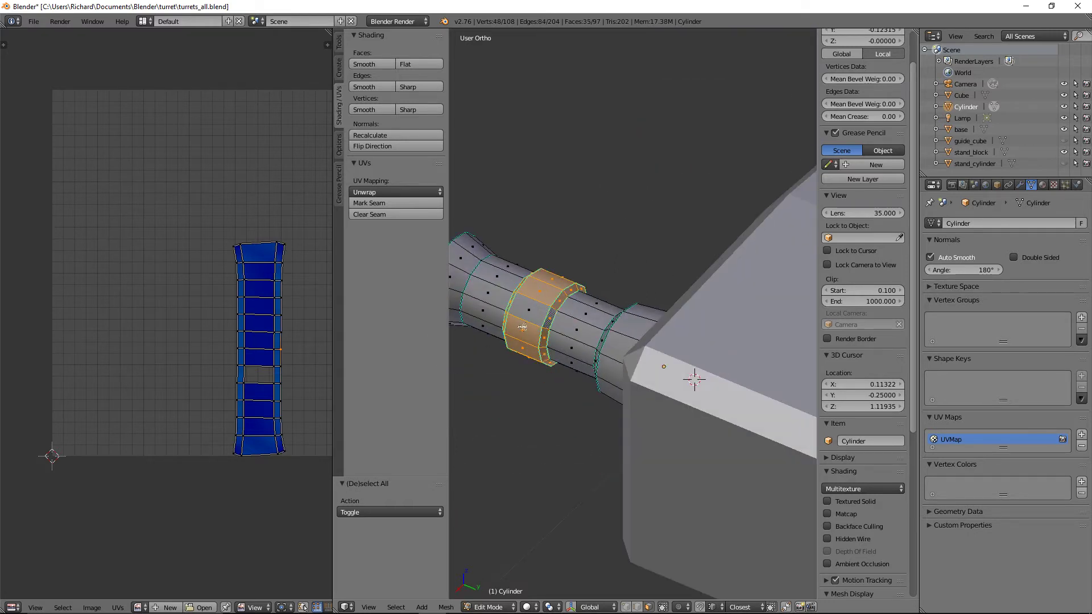
shift+right_click(530, 310)
scroll(207, 373, up, 3)
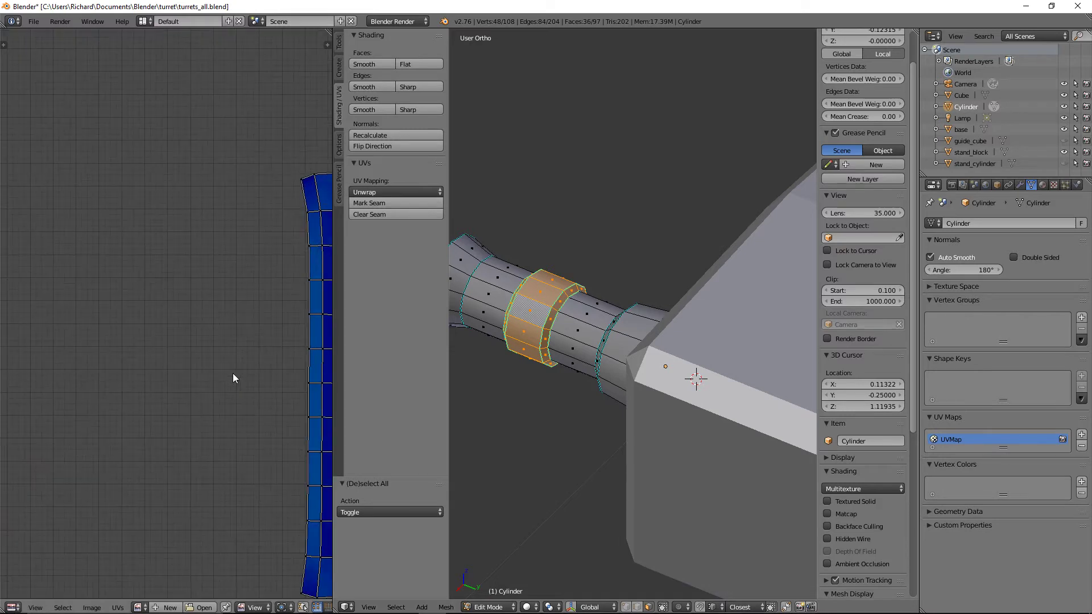
scroll(233, 376, down, 3)
middle_drag(572, 329, 640, 321)
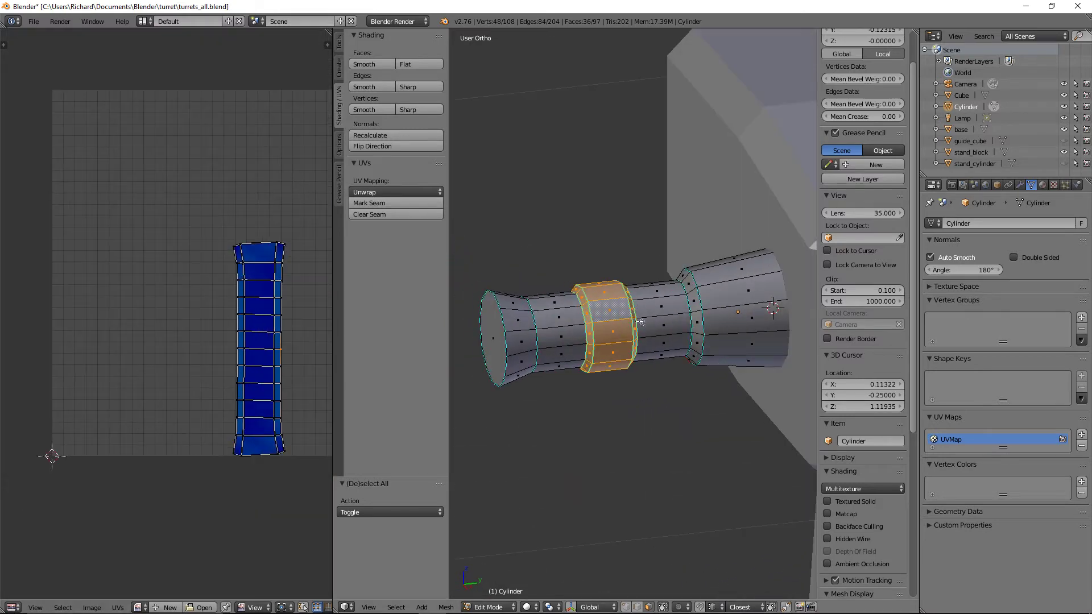
Hide the sharp edge overlay, and clear the seams from the edge loops at both ends of the middle collar.
scroll(879, 541, down, 4)
click(872, 533)
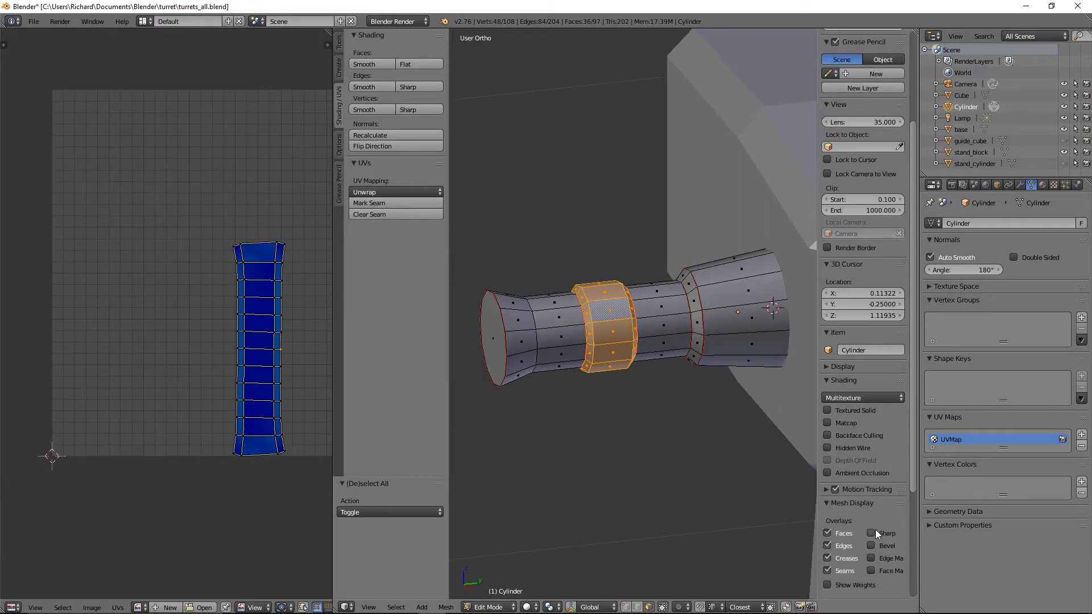
scroll(579, 318, up, 2)
key(2)
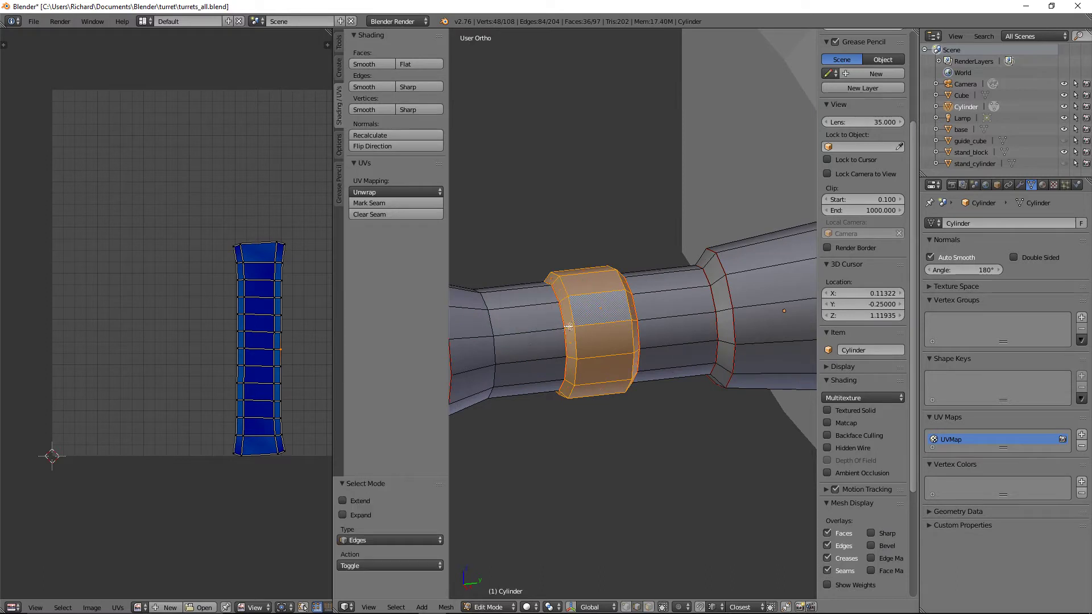
alt+right_click(566, 336)
middle_drag(622, 336, 578, 344)
alt+shift+right_click(566, 341)
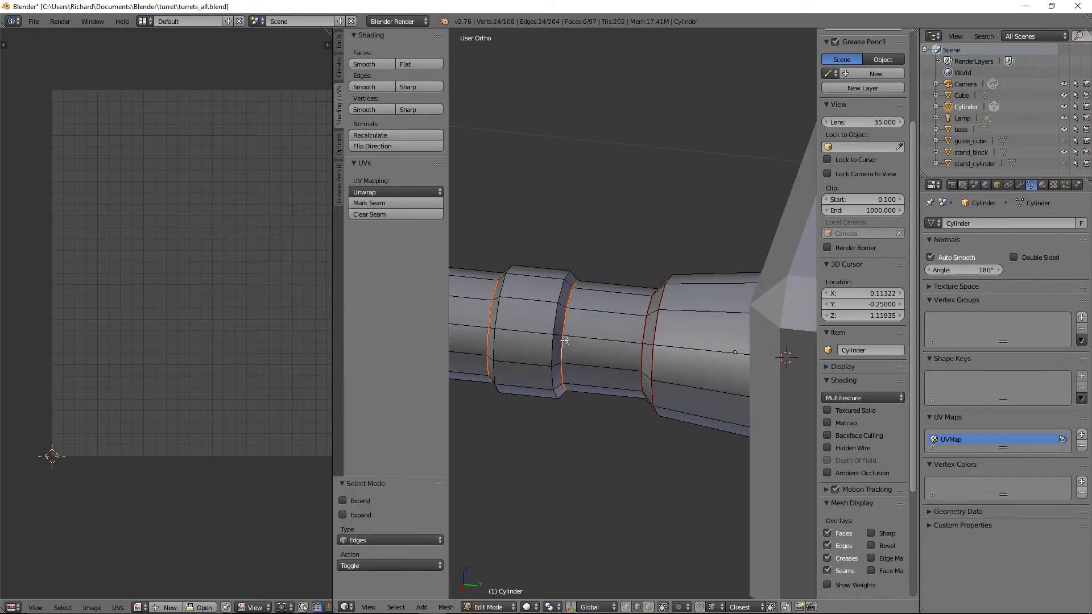
key(ctrl+e)
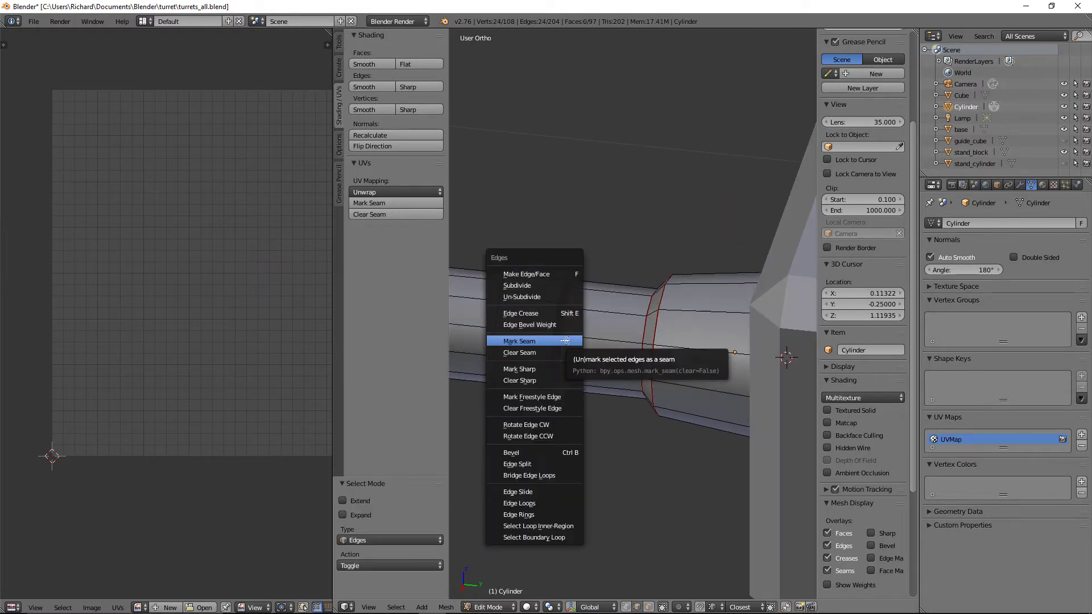
click(565, 351)
Unwrap the whole barrel without the collar seams, and check the UV layout.
key(a)
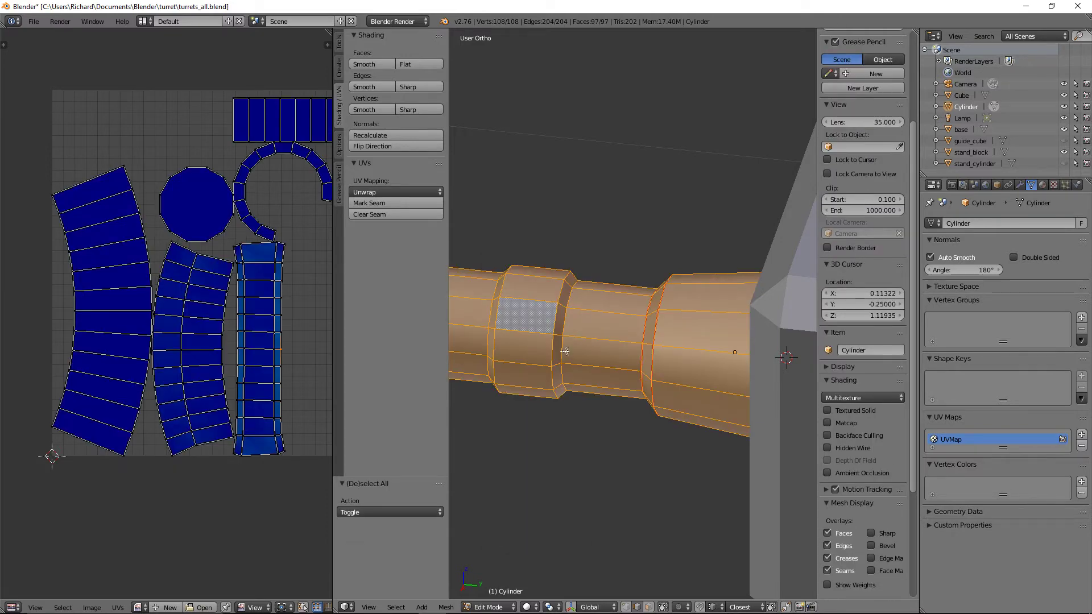
key(u)
click(565, 351)
scroll(200, 340, up, 3)
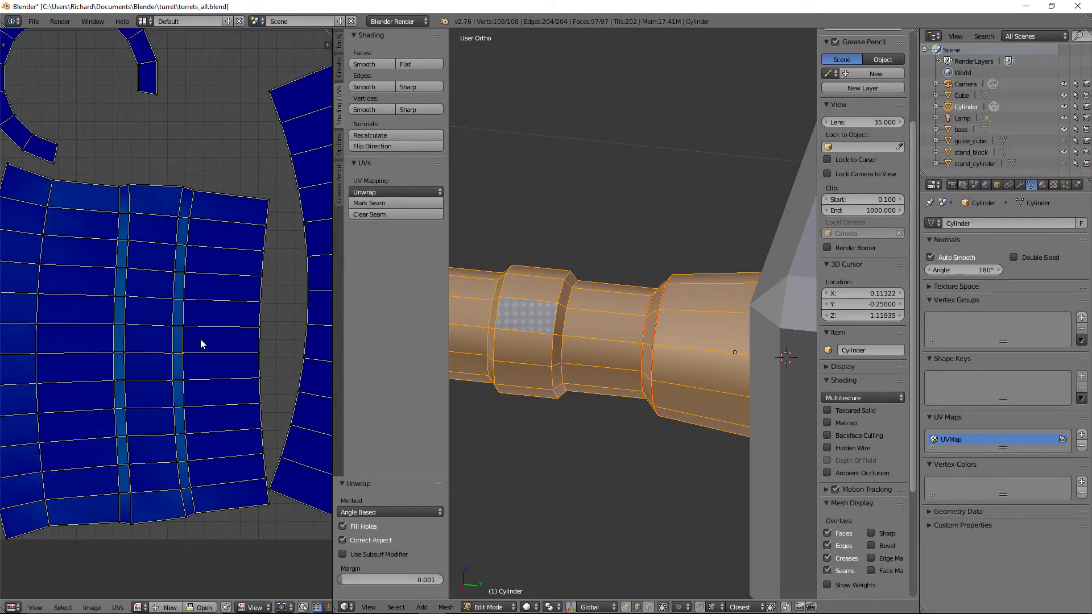
scroll(200, 339, down, 4)
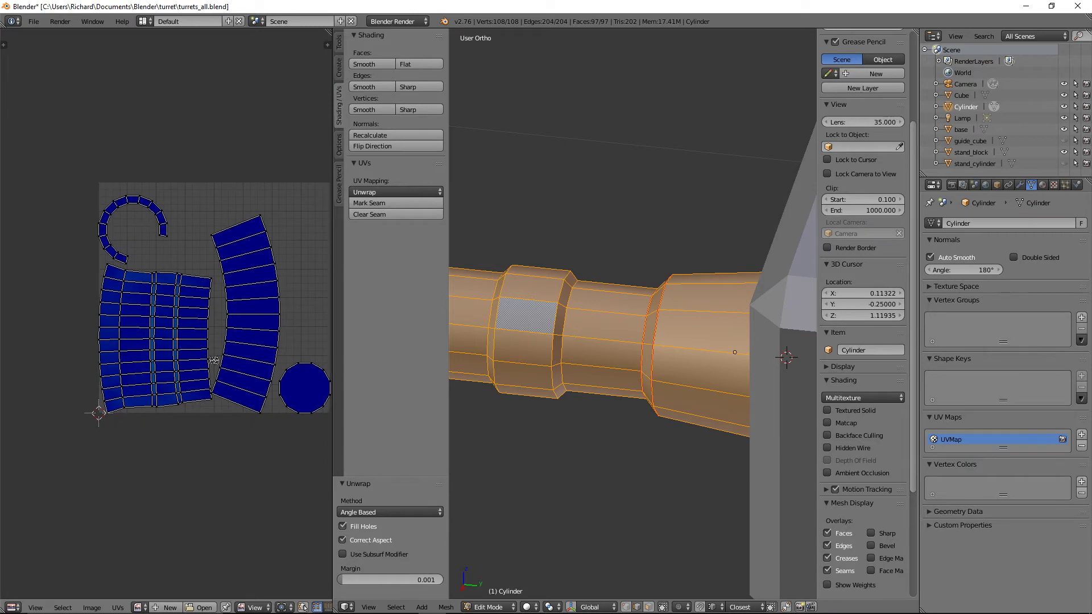
Move the muzzle's circular UV island inside the open ring-shaped island, and rotate it slightly to fit.
middle_drag(213, 360, 230, 368)
scroll(544, 314, down, 4)
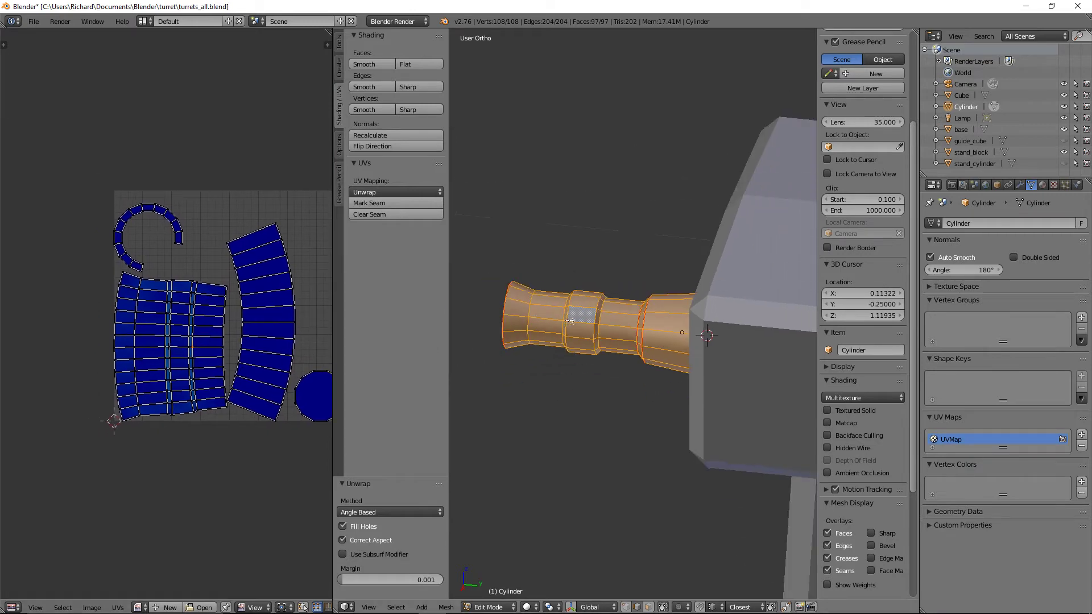
middle_drag(537, 316, 647, 331)
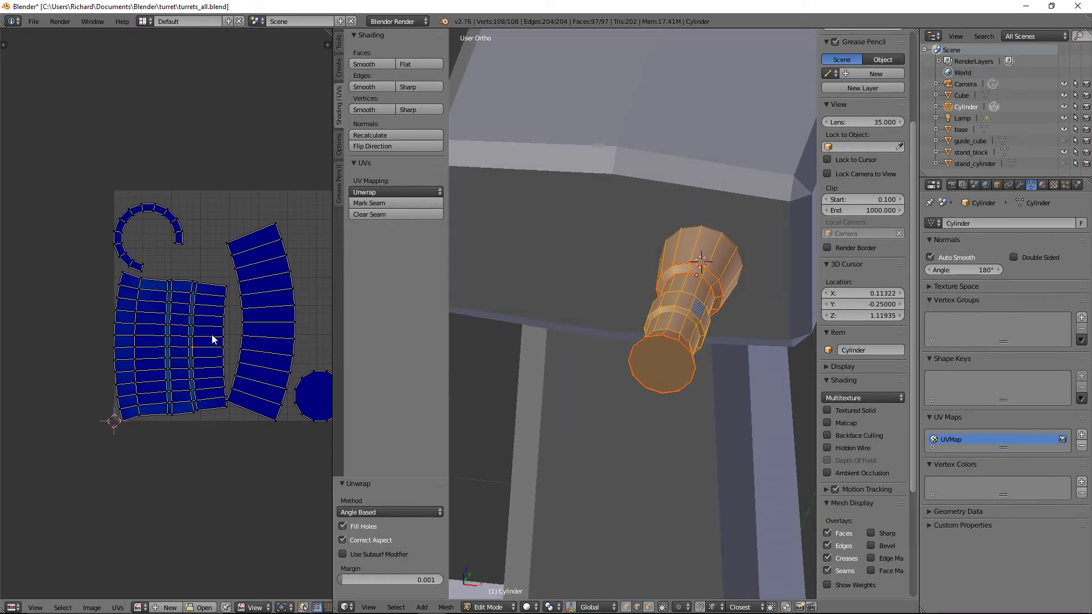
scroll(211, 335, down, 1)
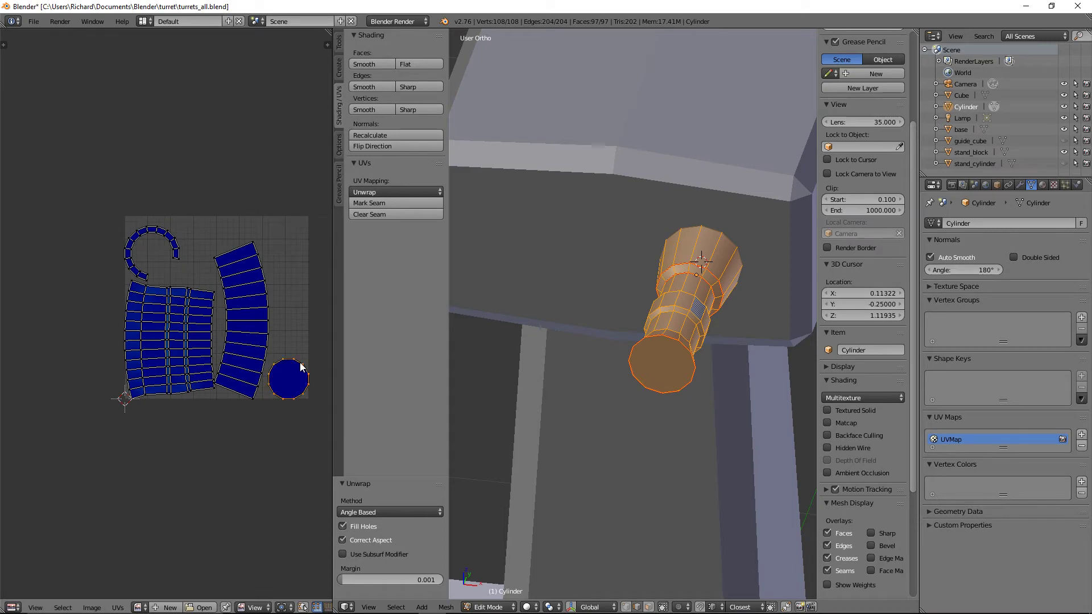
key(g)
click(167, 241)
scroll(171, 243, up, 2)
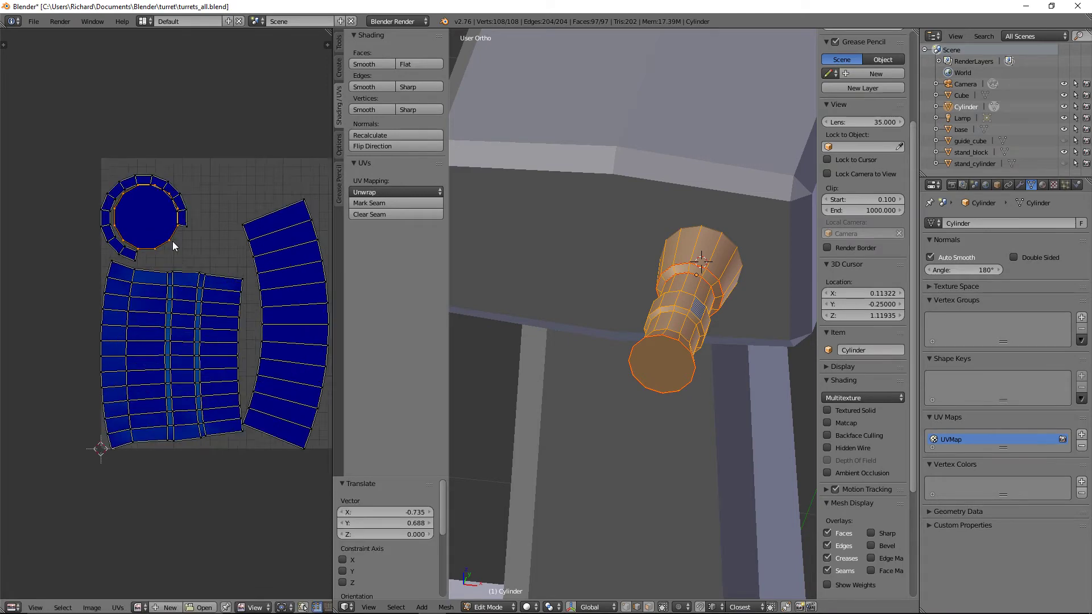
scroll(174, 245, up, 4)
key(g)
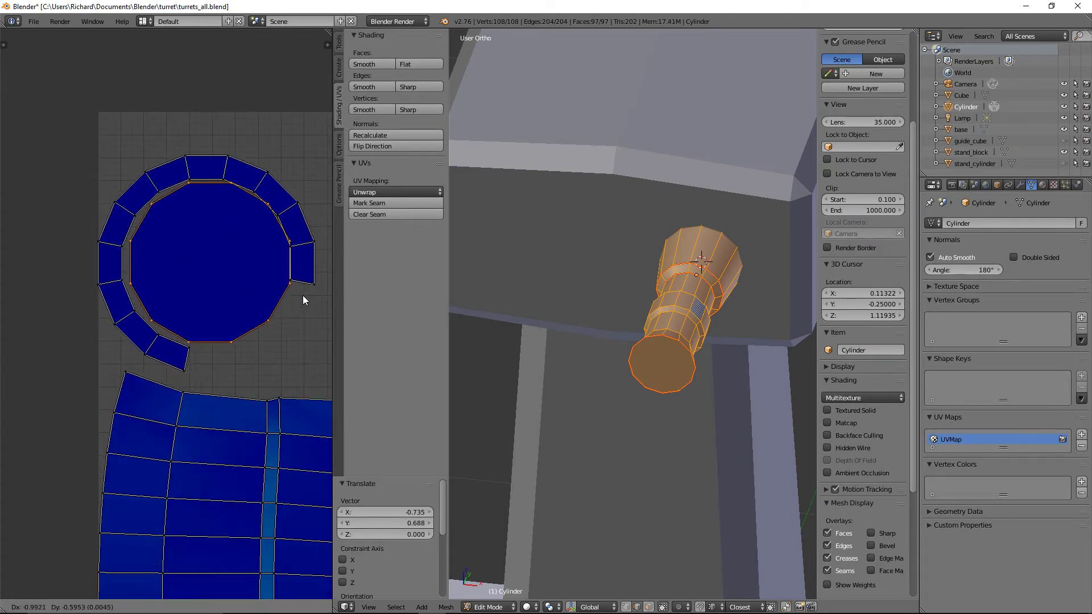
click(301, 295)
key(r)
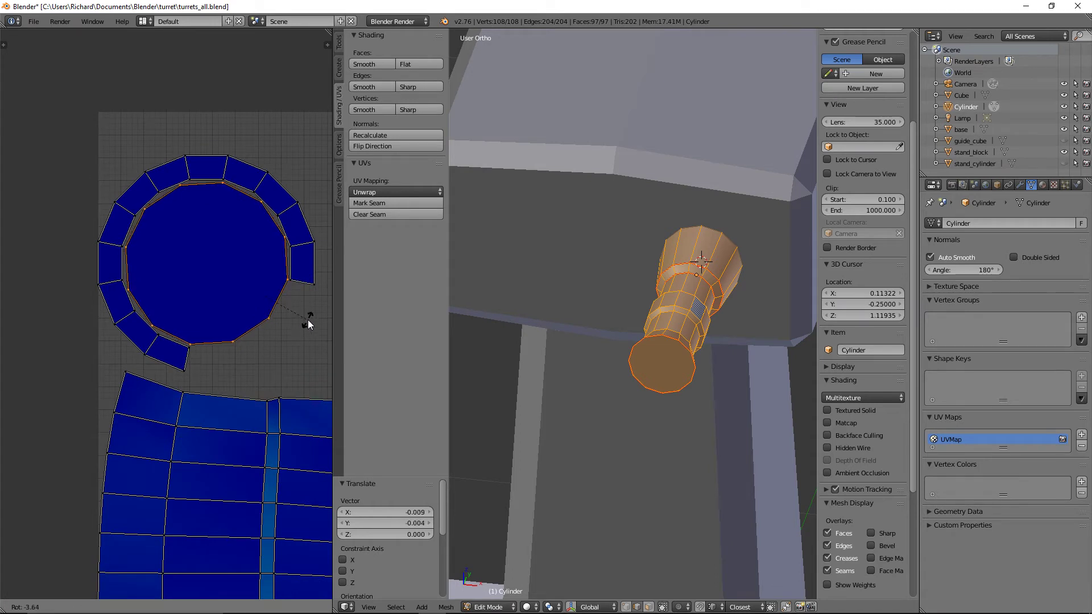
Rotate the round cap's UV island by about -10° and nudge it slightly within the surrounding ring of faces.
click(314, 308)
scroll(268, 312, up, 2)
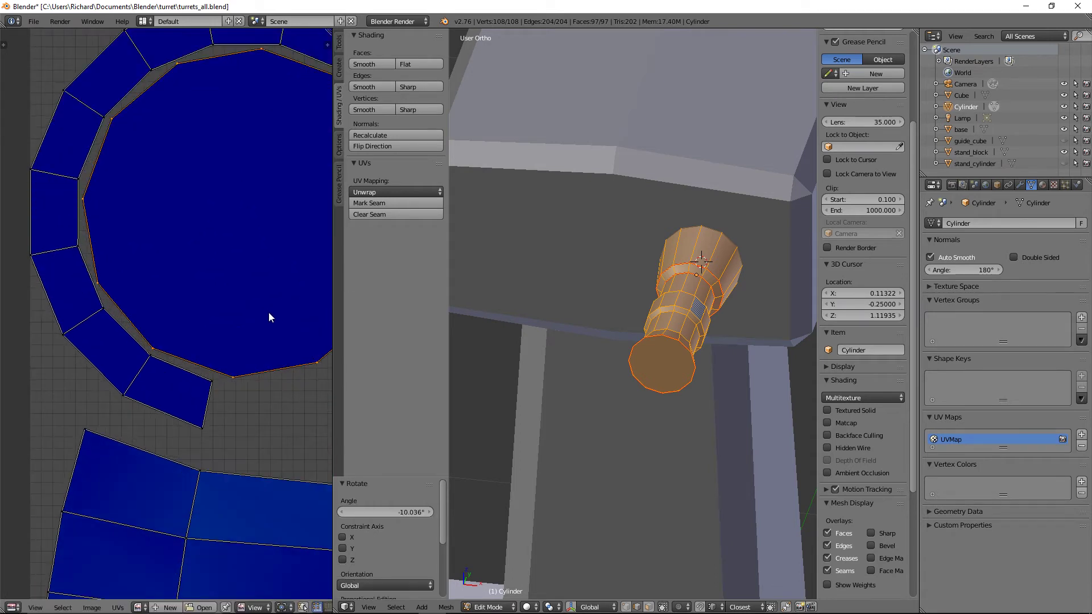
scroll(269, 313, down, 2)
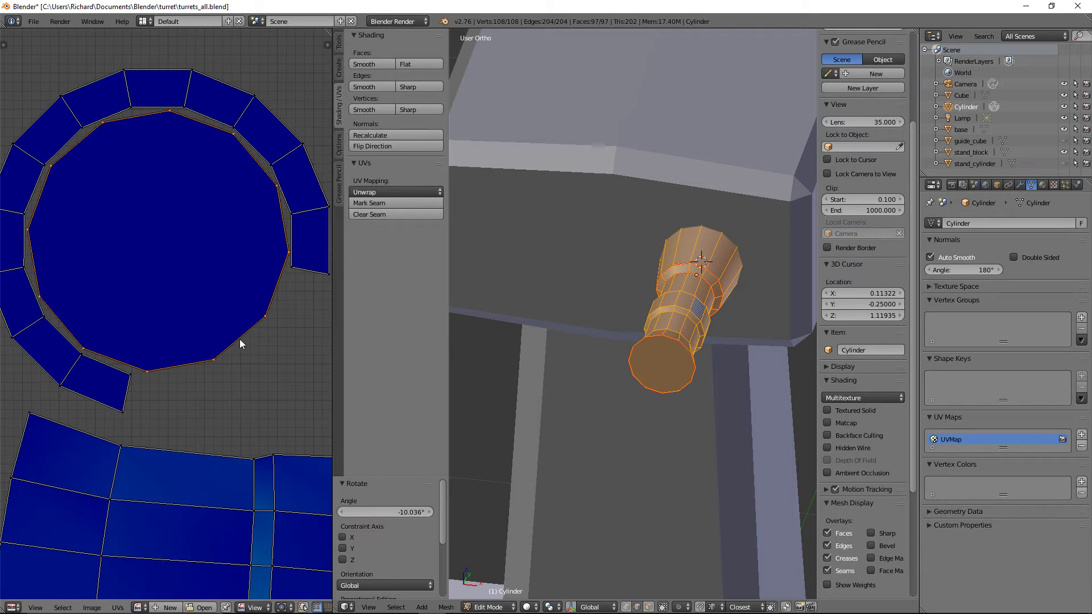
key(g)
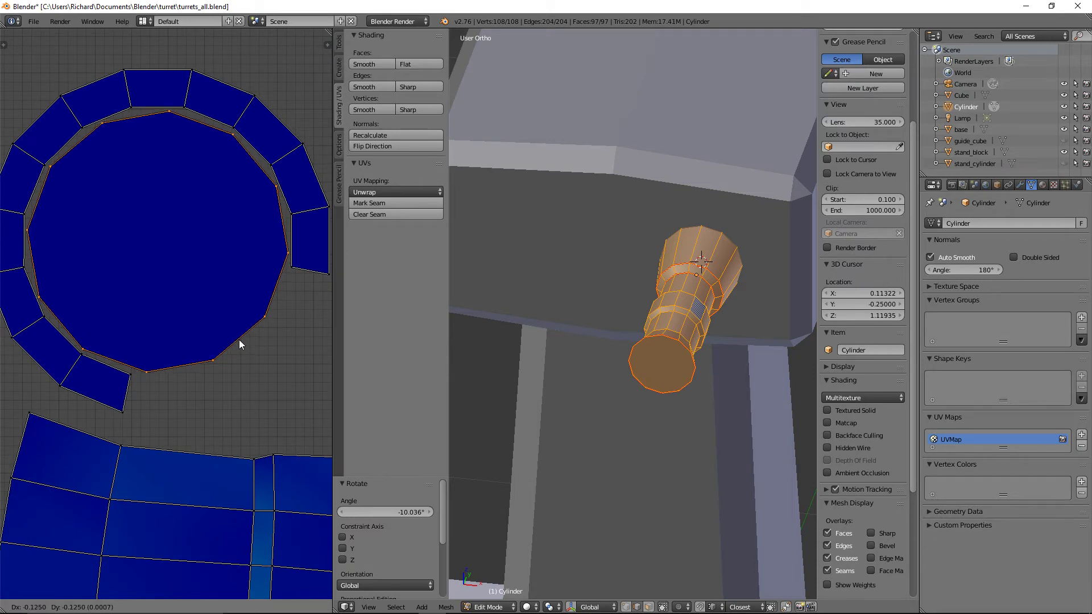
click(239, 339)
scroll(239, 339, down, 3)
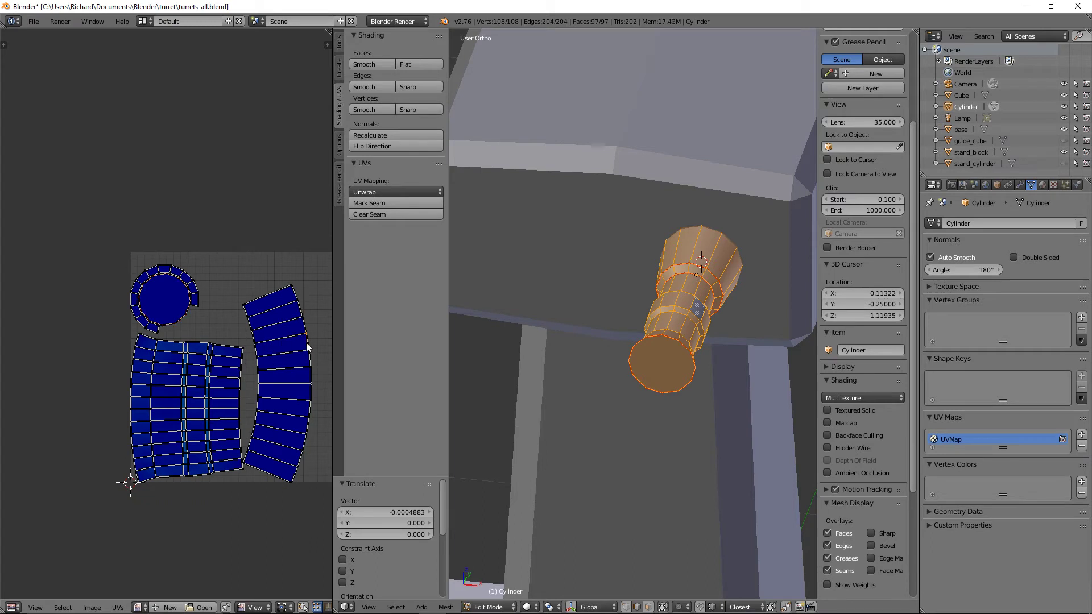
Rotate the curved strip's UV island by 180° and place it along the outer curved edge of the banded barrel island.
text(lr180)
key(Return)
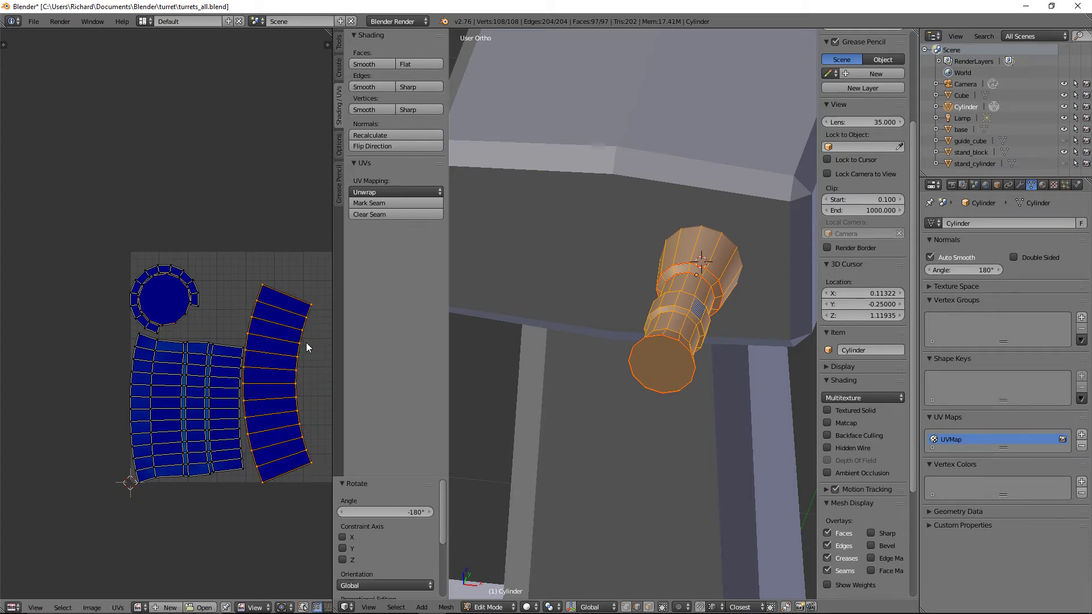
key(g)
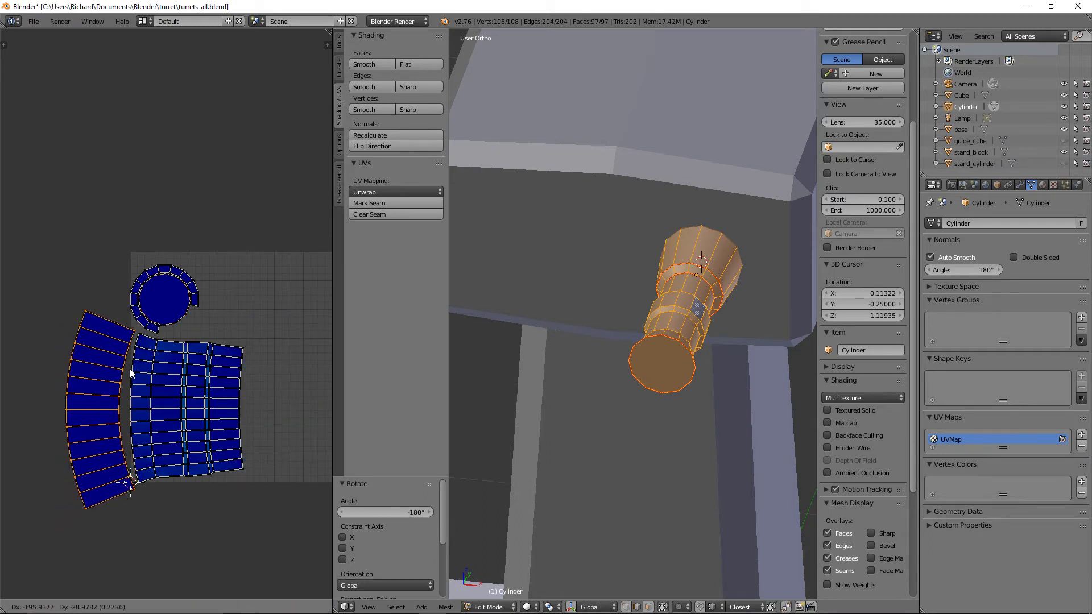
click(131, 373)
key(a)
key(a)
key(b)
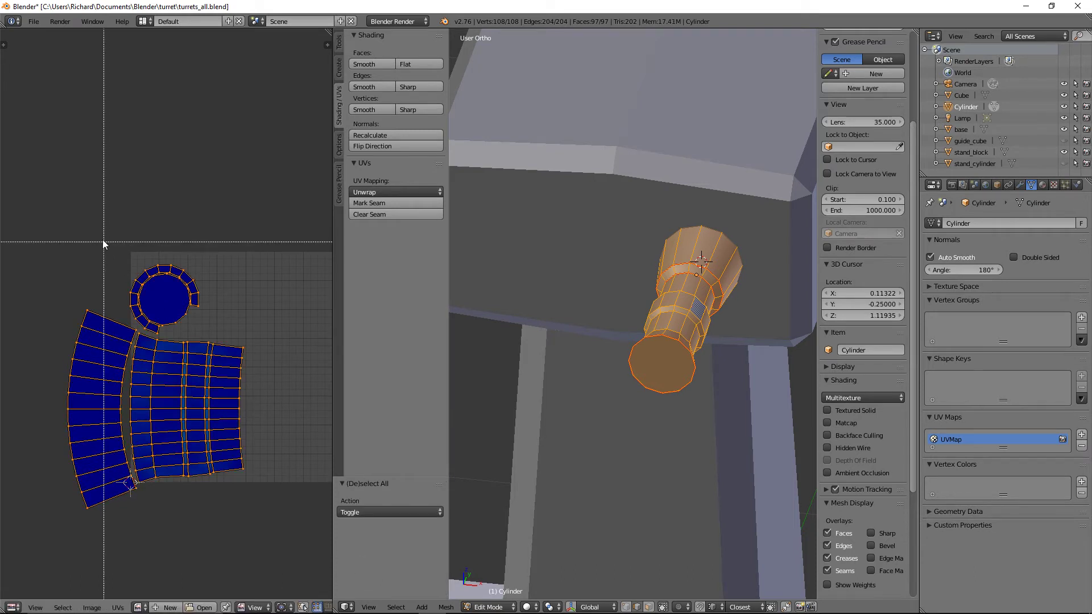
key(Escape)
key(c)
key(Escape)
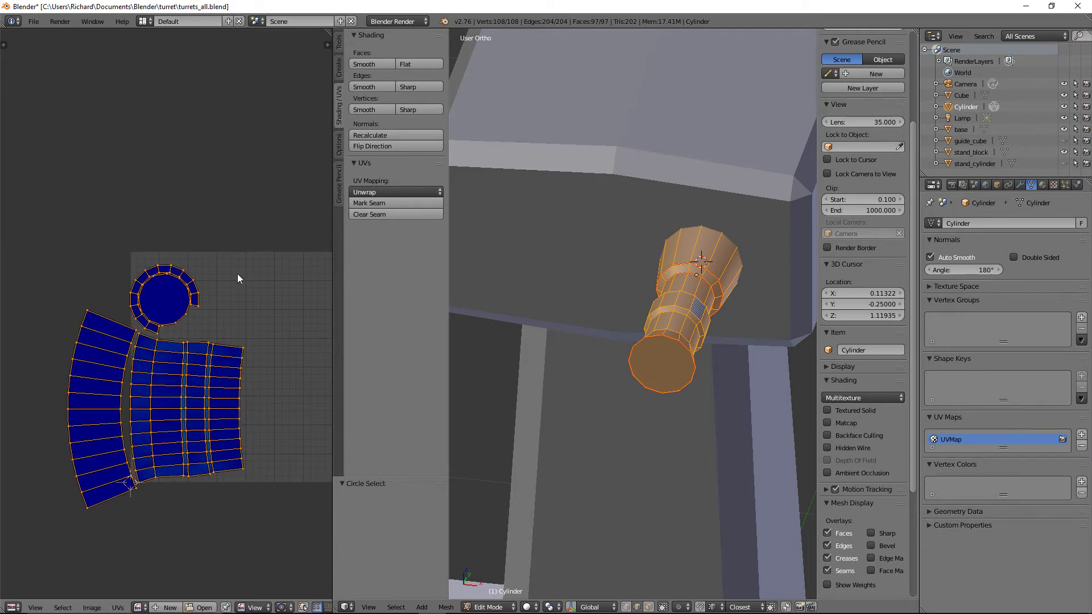
Select only the round cap and ring UV islands, move them beside the barrel island's narrow end and rotate them by about 106°.
key(a)
key(c)
drag(207, 301, 173, 277)
mouse_move(143, 303)
mouse_down()
mouse_move(160, 321)
mouse_move(140, 316)
mouse_move(191, 319)
mouse_up()
key(Escape)
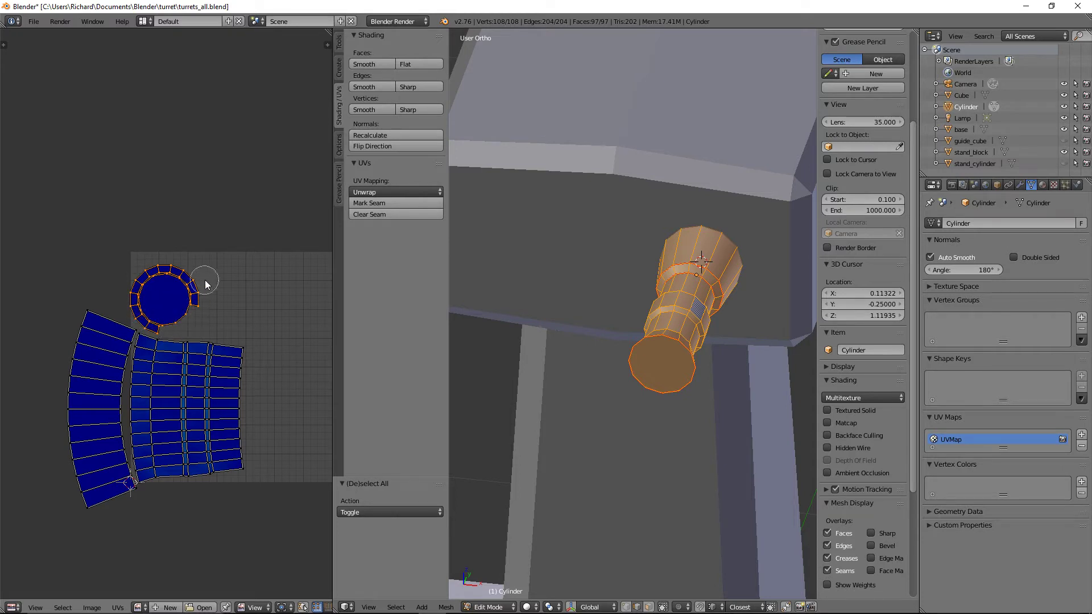
key(ctrl+l)
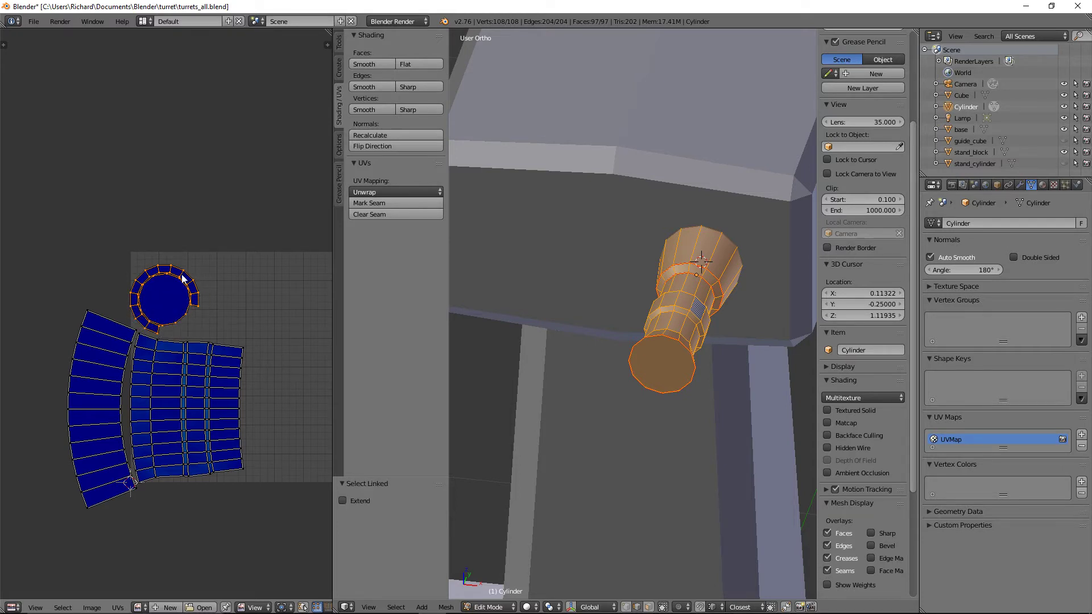
key(g)
click(323, 390)
key(r)
click(267, 469)
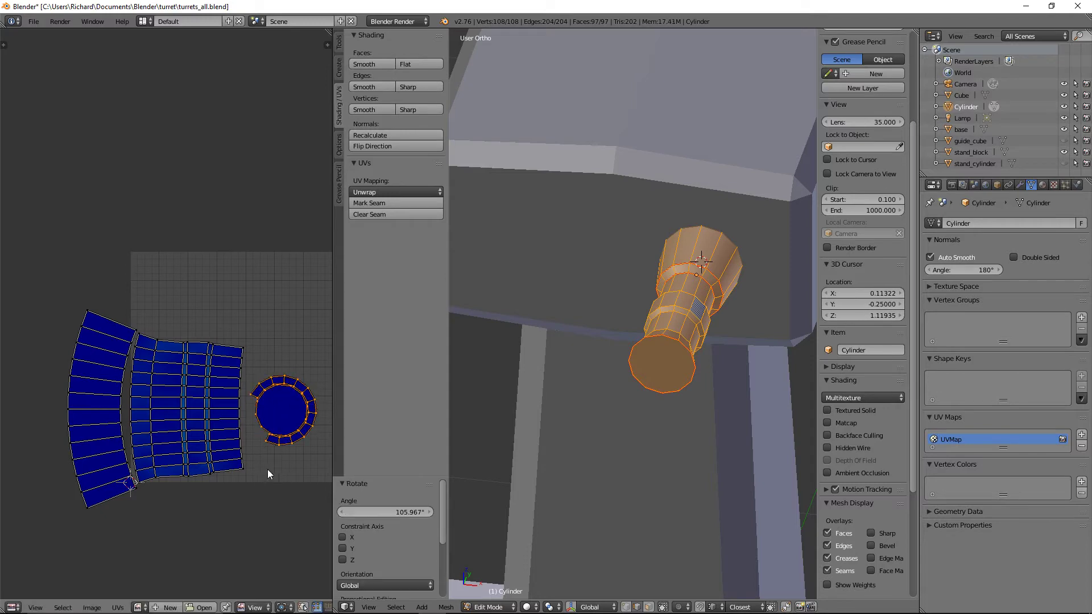
Pin all of the barrel's UVs and move the whole group of islands below the UV grid.
scroll(247, 443, down, 5)
scroll(233, 371, up, 5)
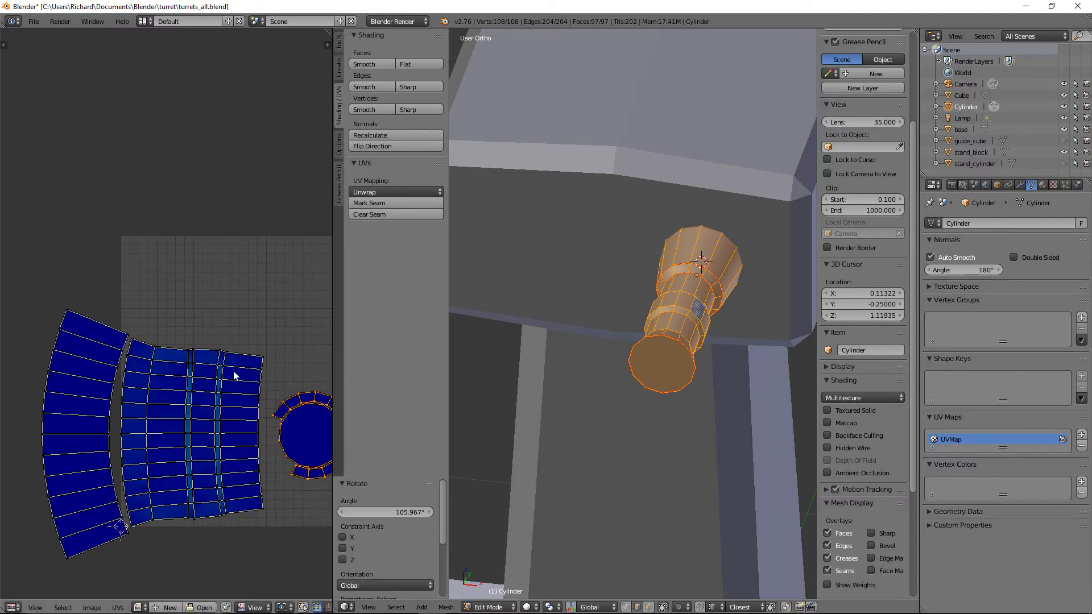
scroll(233, 371, down, 2)
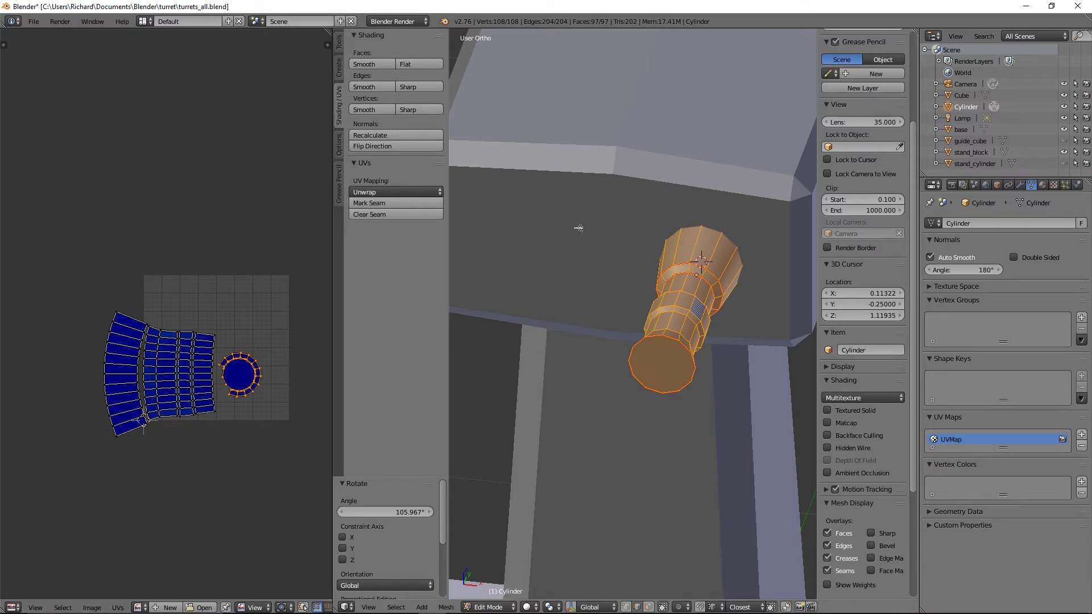
scroll(212, 351, down, 2)
key(a)
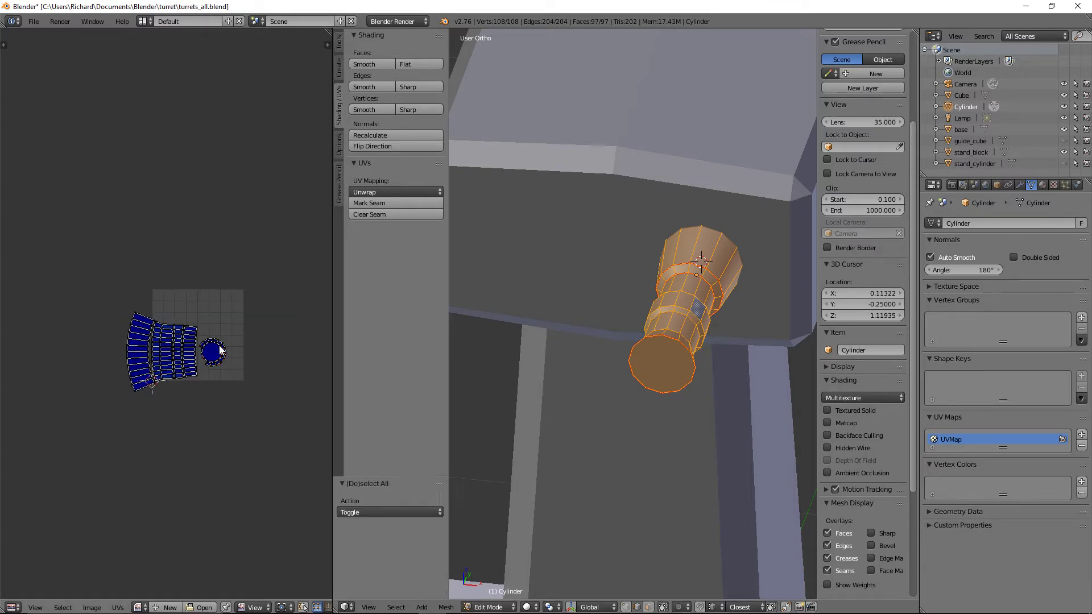
key(p)
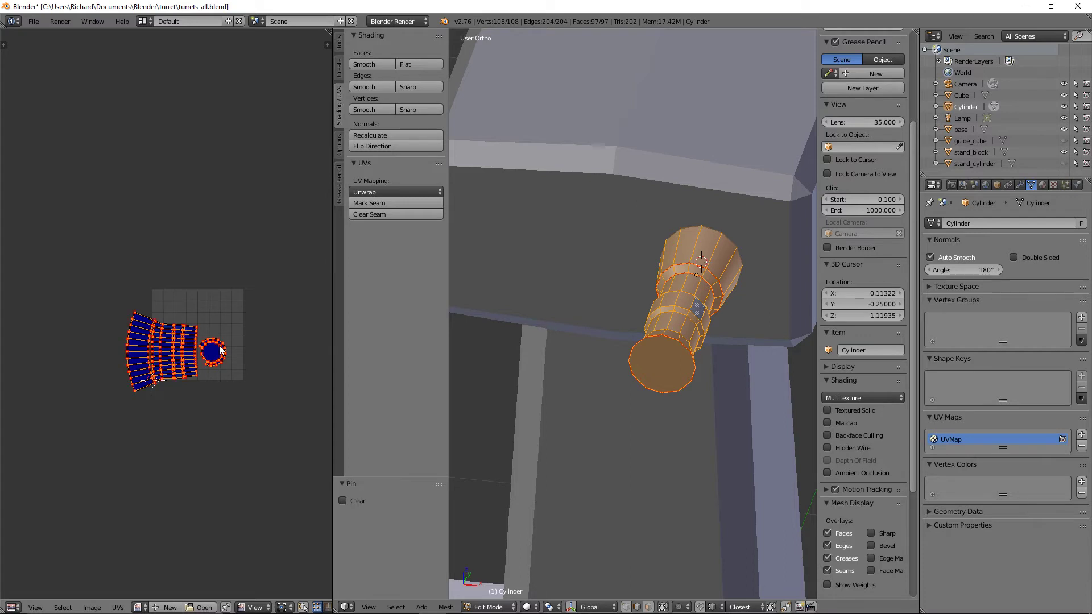
scroll(220, 351, up, 1)
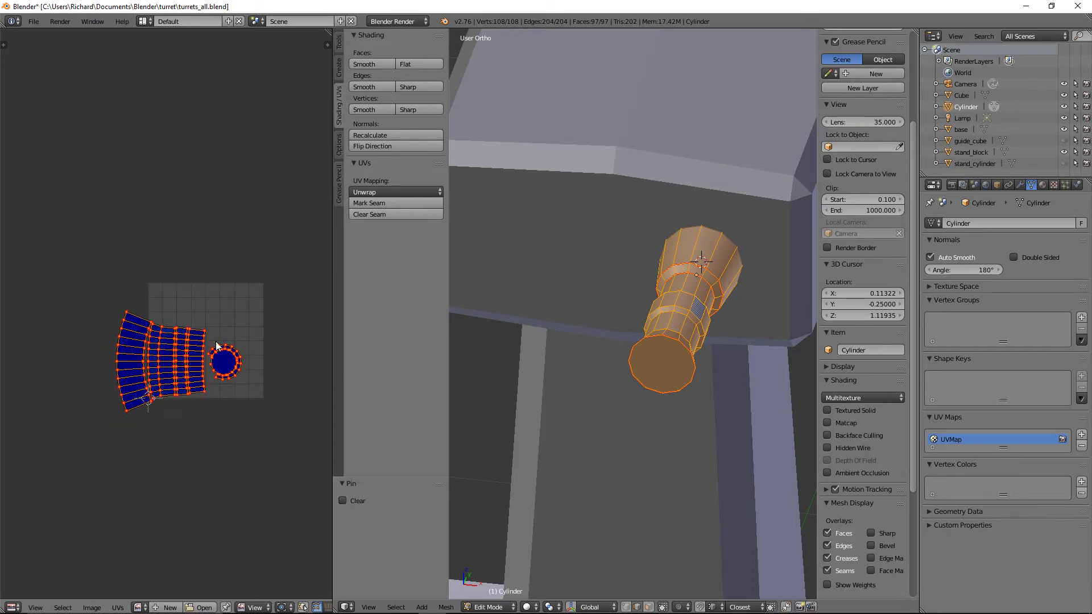
key(g)
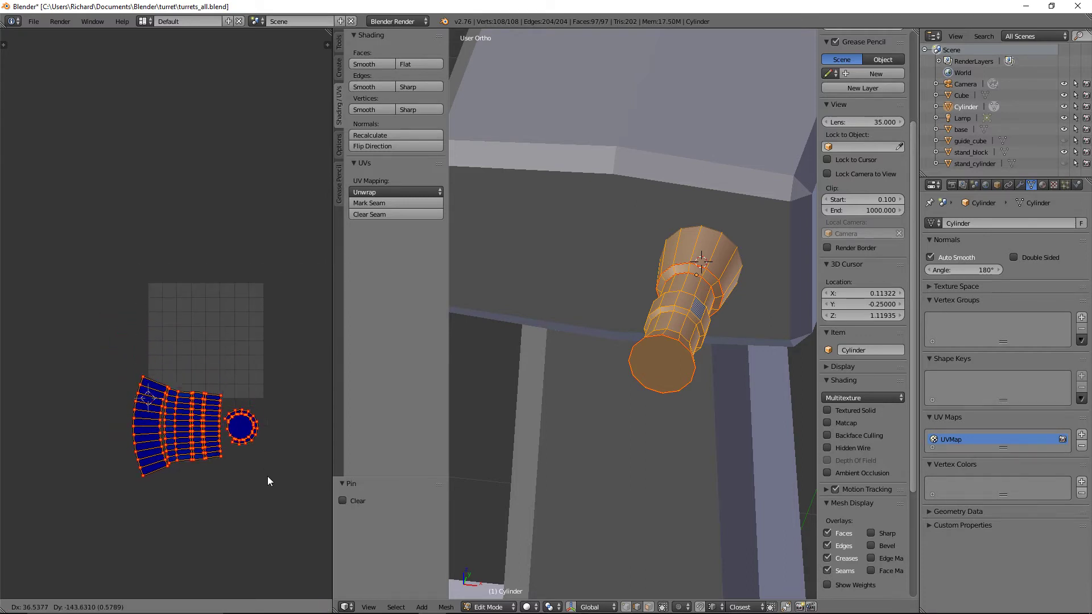
click(274, 503)
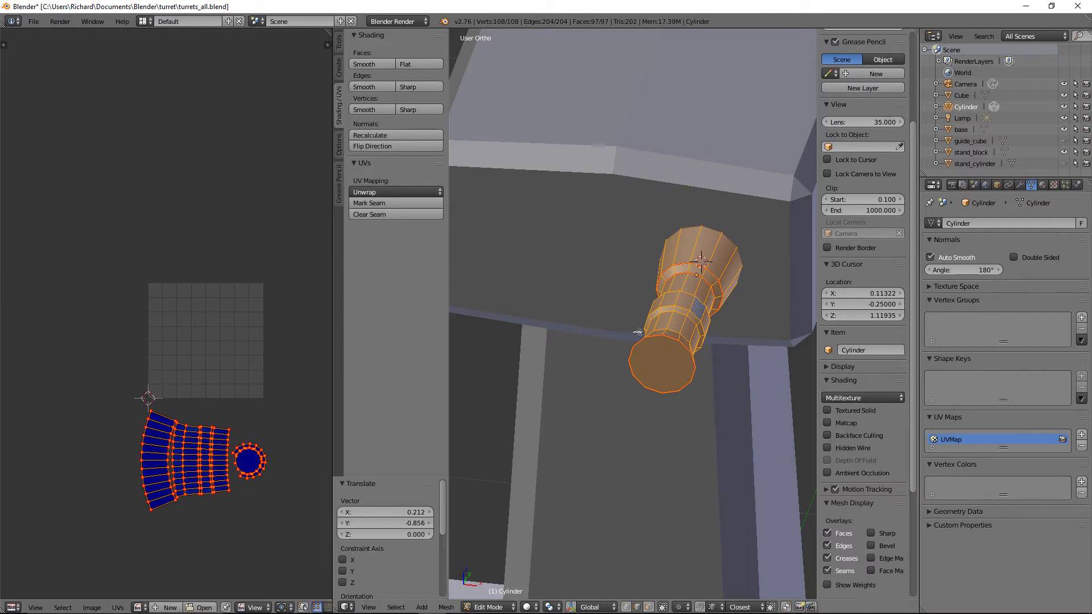
Leave mesh editing and add a Mirror modifier to the gun barrel cylinder.
middle_drag(686, 293, 700, 270)
key(Tab)
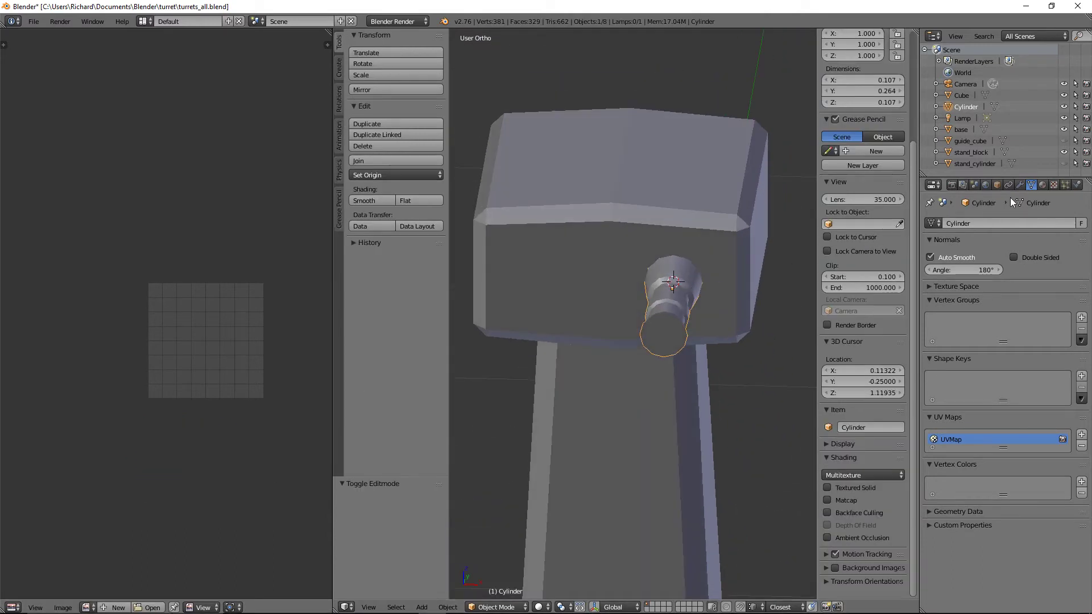
click(1018, 184)
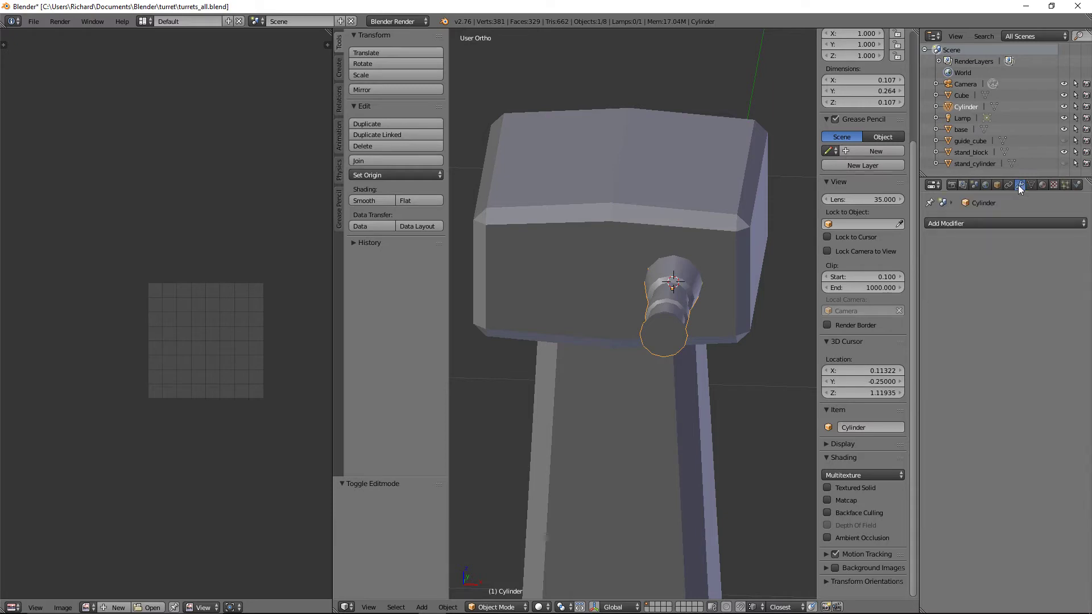
click(980, 222)
click(875, 337)
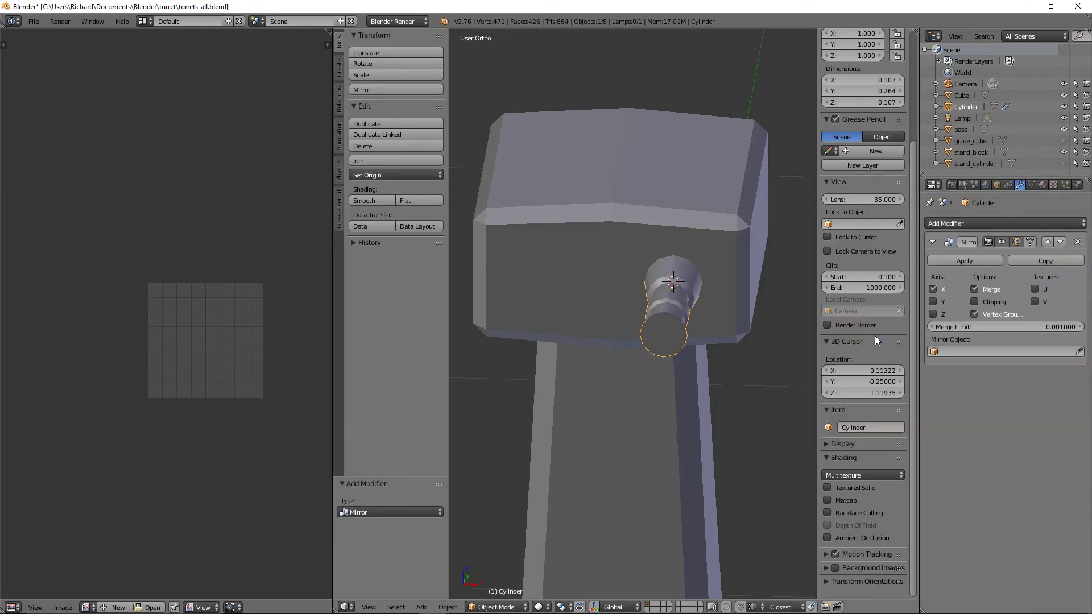
key(Tab)
scroll(705, 296, up, 4)
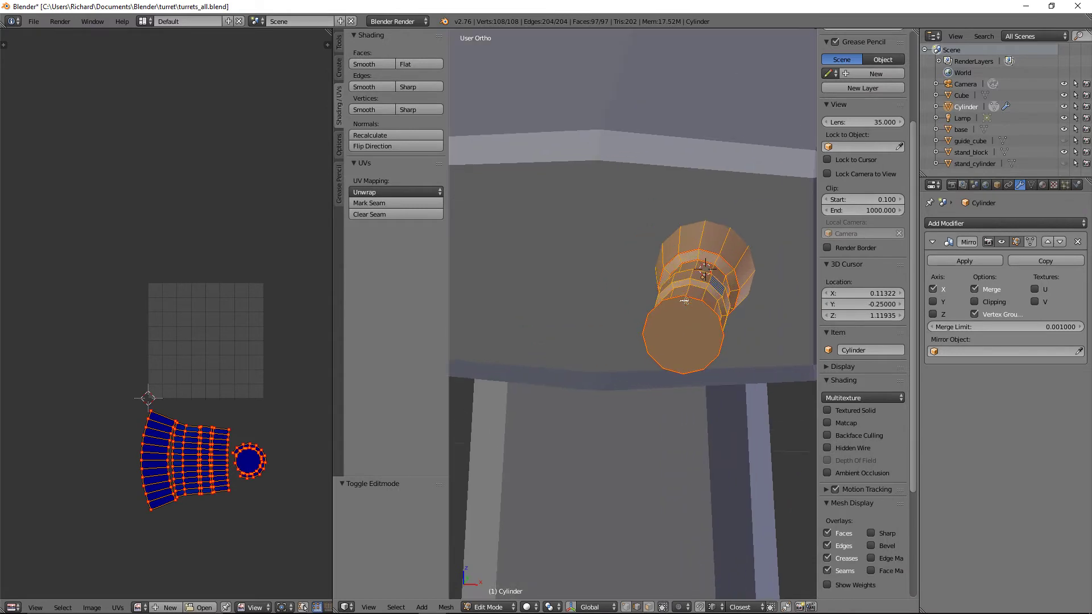
middle_drag(707, 296, 716, 275)
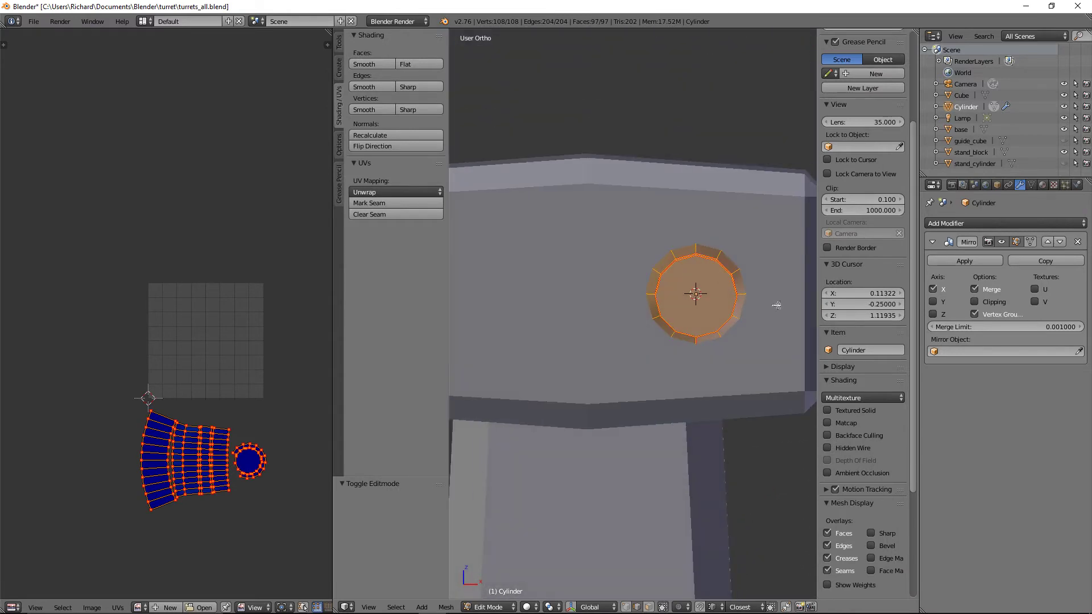
scroll(600, 293, down, 3)
middle_drag(600, 292, 597, 254)
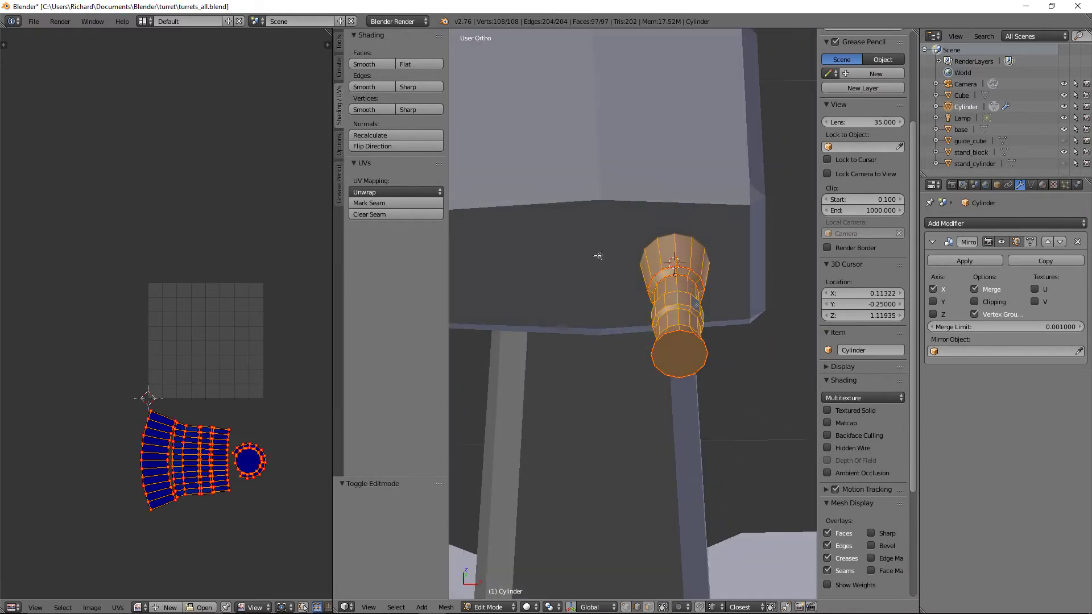
click(934, 350)
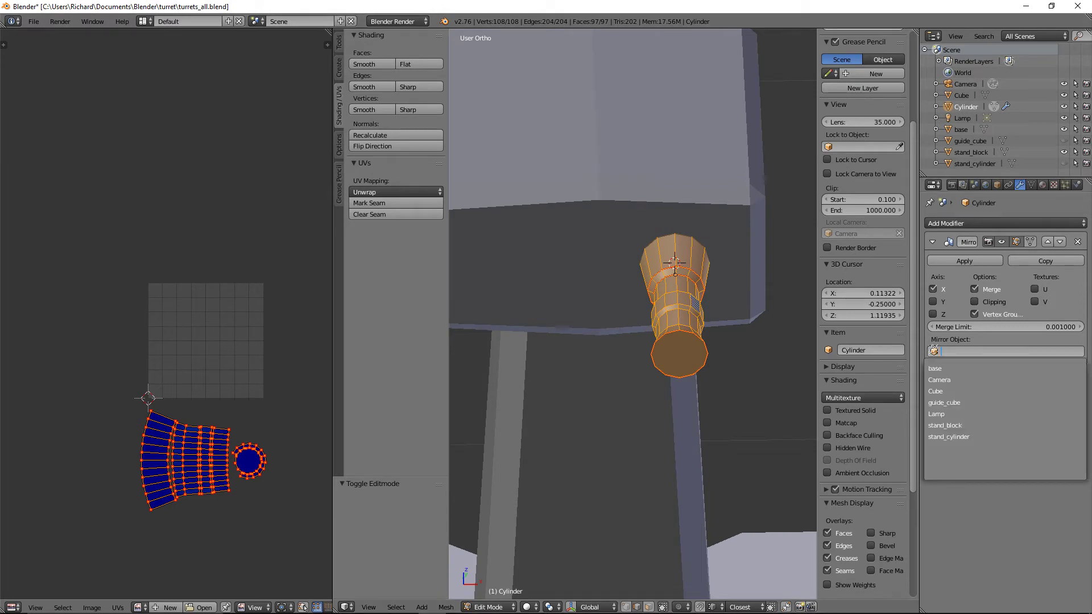
key(Escape)
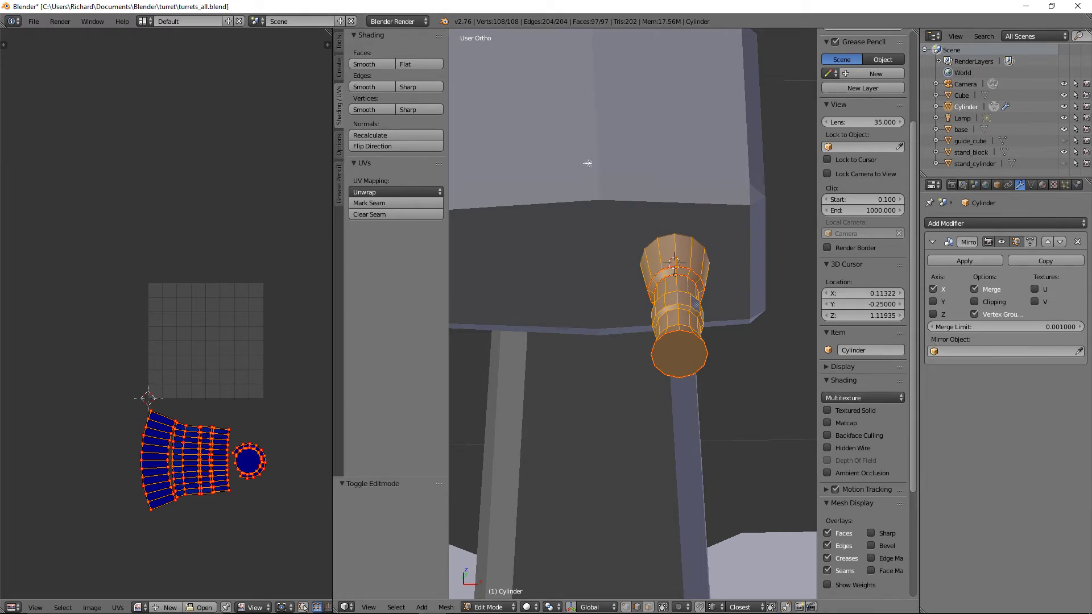
Return to Object Mode and rename the turret body object from Cube to machine_gun.
key(Tab)
right_click(598, 170)
double_click(961, 95)
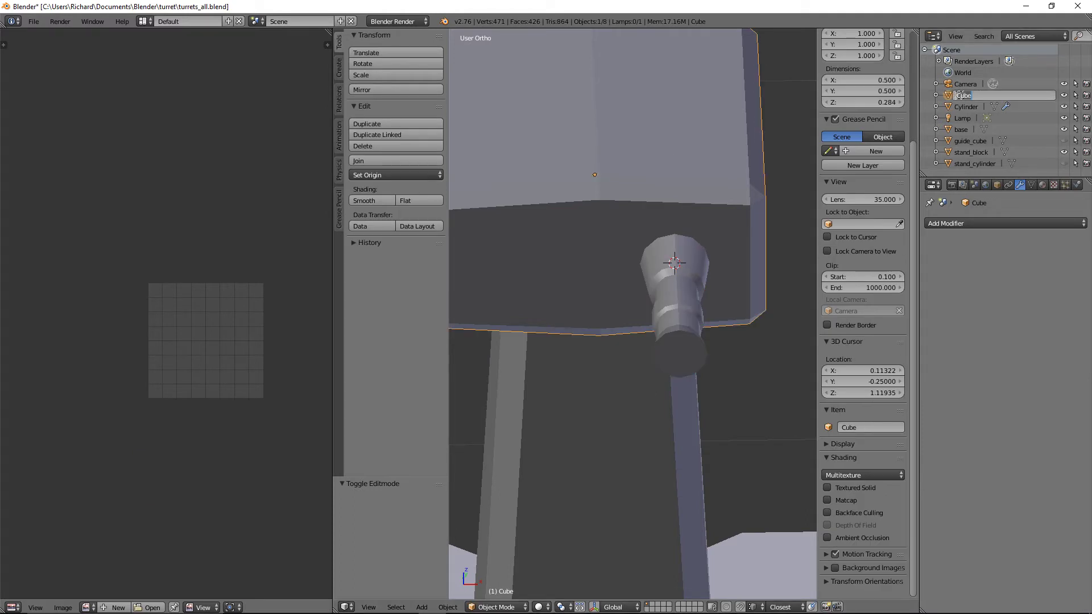
key(BackSpace)
key(Return)
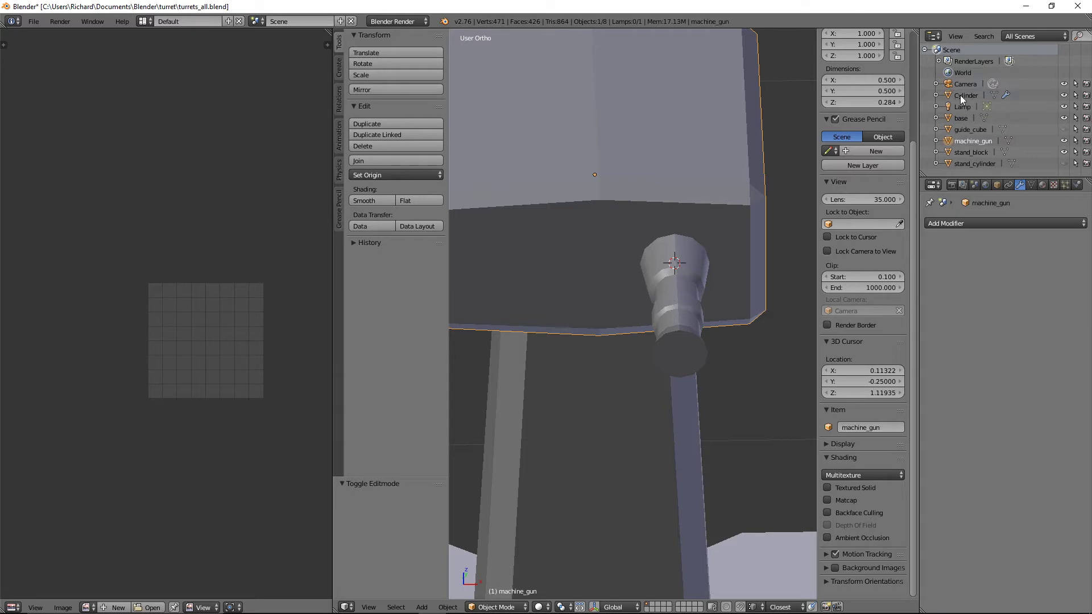
Set machine_gun as the mirror object of the barrel's Mirror modifier, and reopen the barrel mesh for editing.
right_click(675, 340)
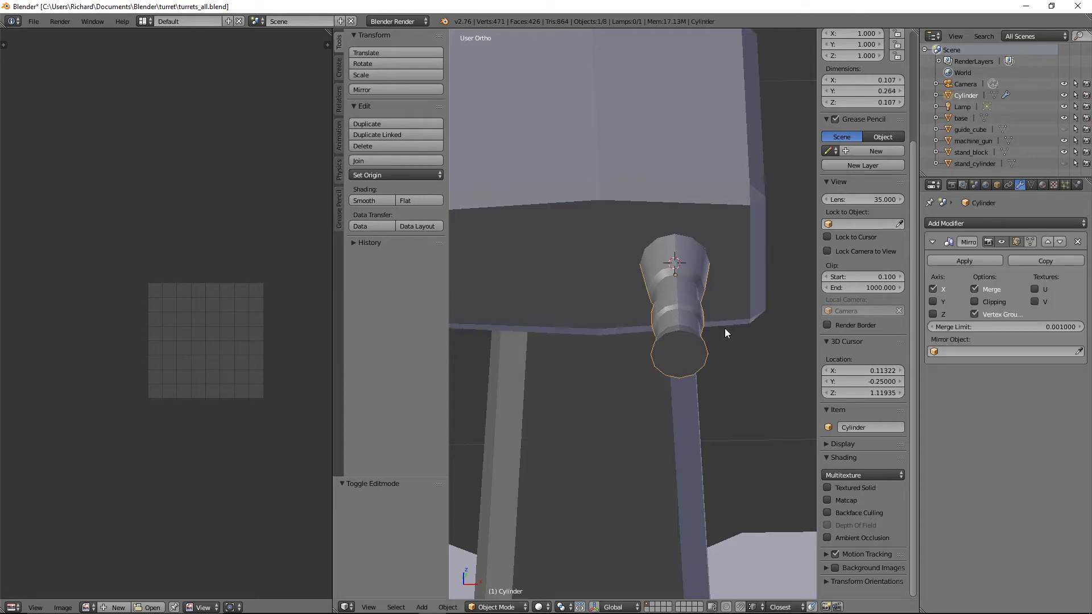
click(967, 351)
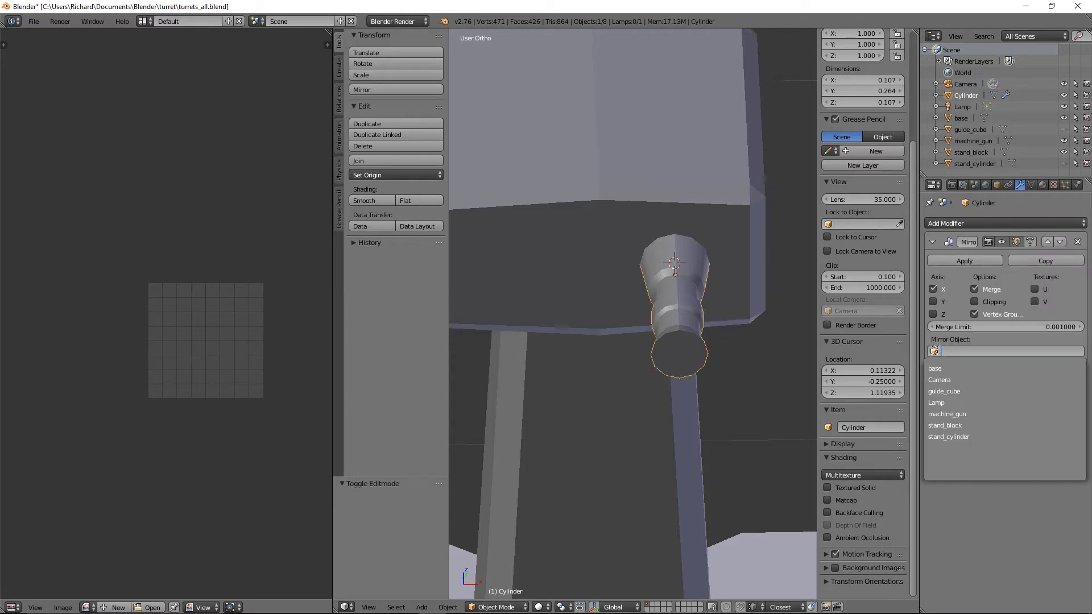
click(958, 415)
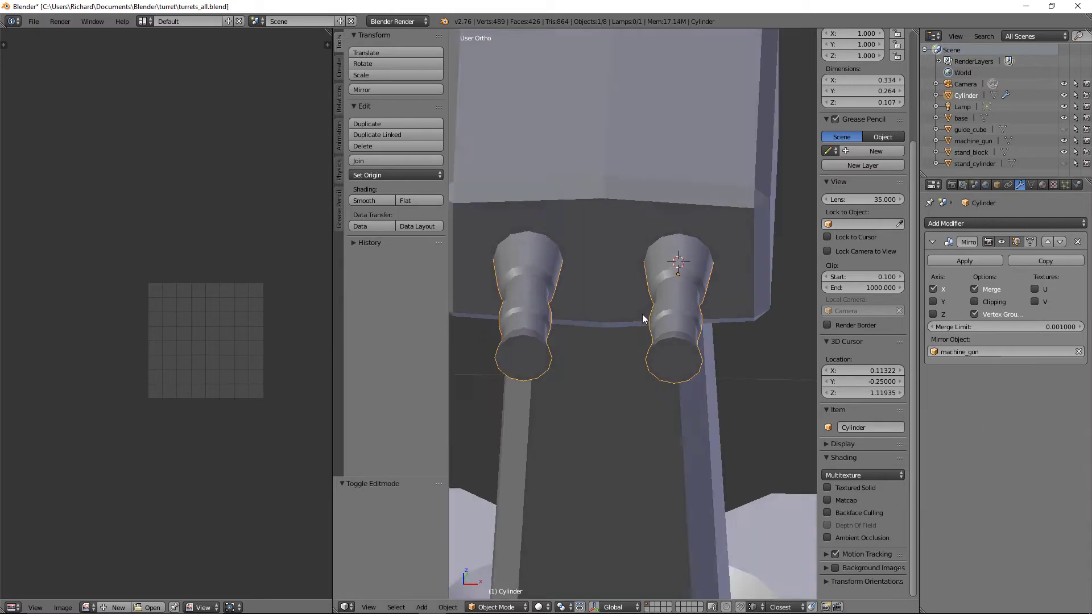
middle_drag(643, 314, 630, 336)
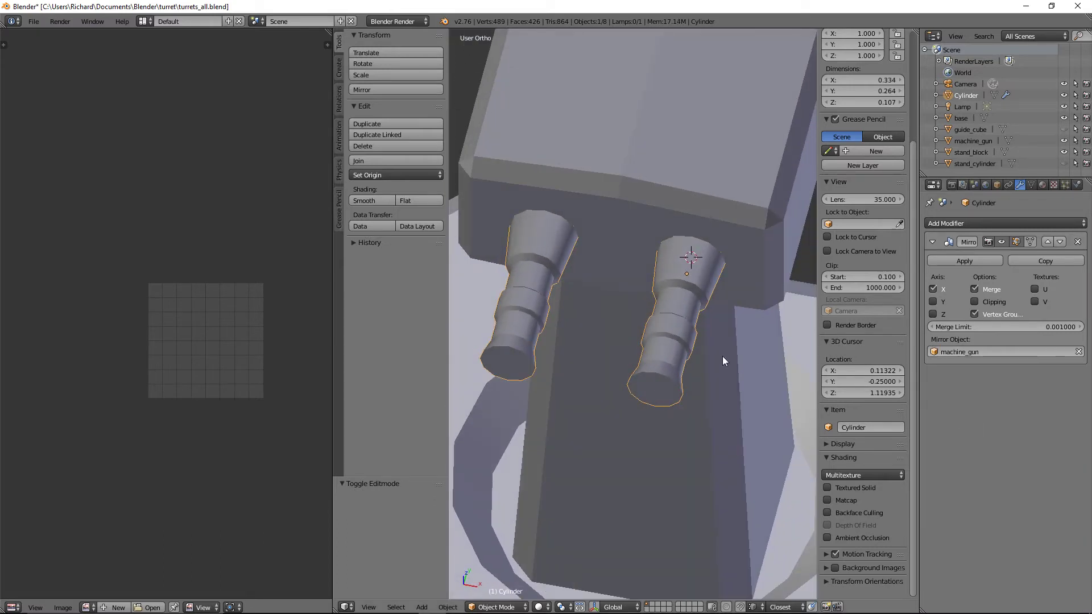
scroll(691, 308, up, 2)
scroll(689, 308, down, 1)
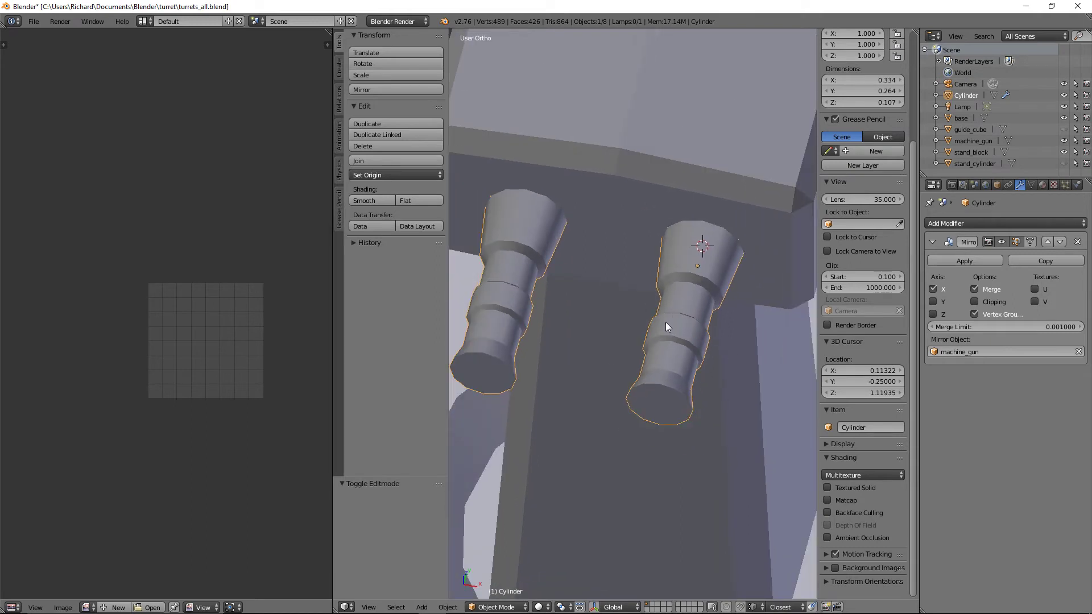
key(Tab)
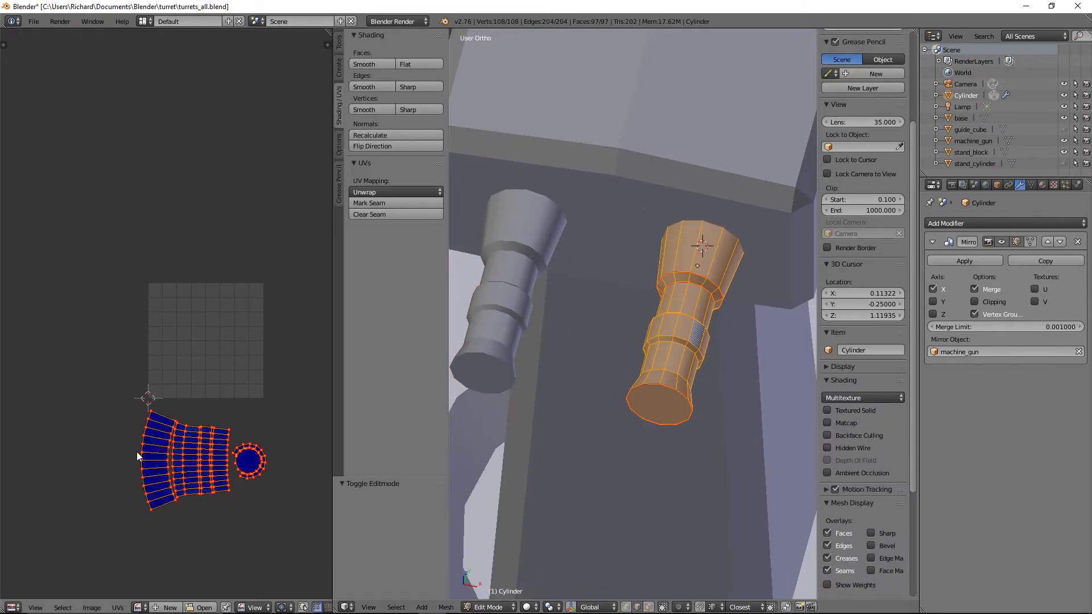
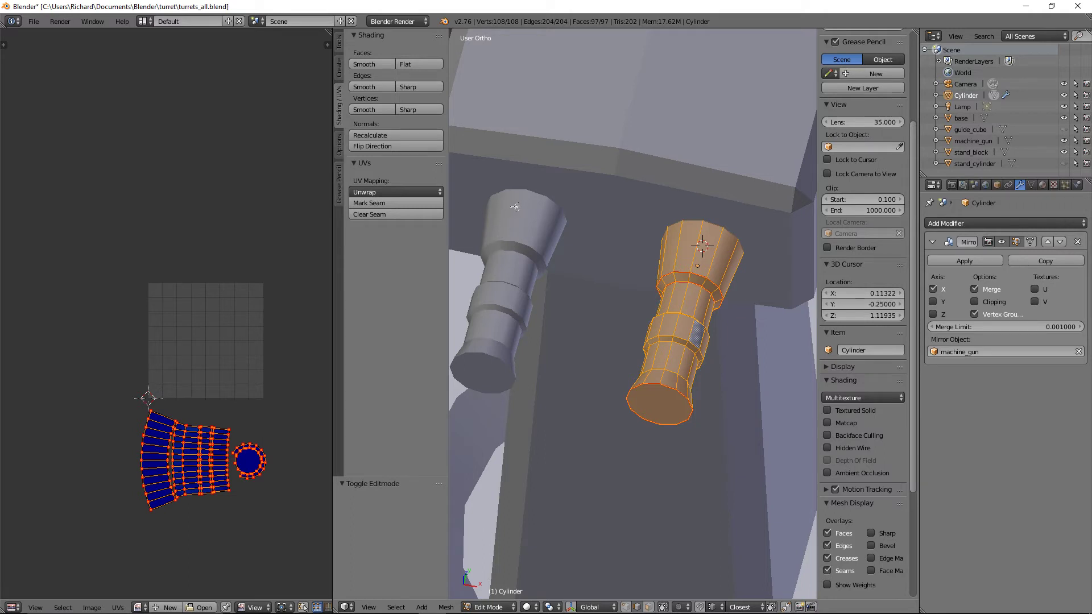
Return to Object Mode and apply the gun barrel's Mirror modifier so both barrels become real geometry.
scroll(540, 291, down, 3)
key(alt+Tab)
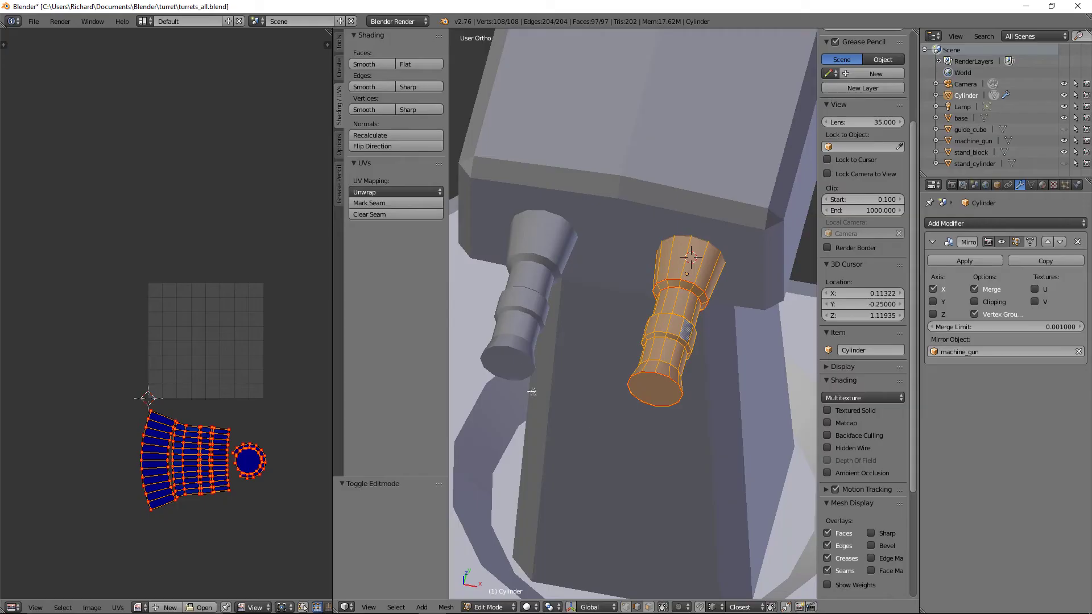
key(Tab)
scroll(675, 269, down, 1)
middle_drag(675, 269, 623, 268)
key(Tab)
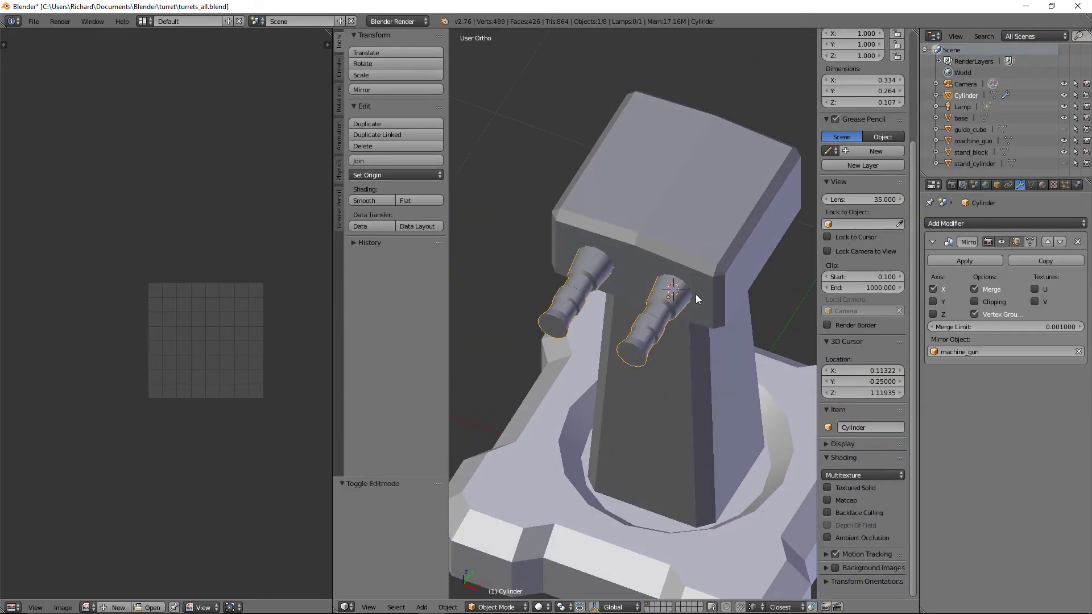
click(948, 260)
middle_drag(699, 296, 625, 265)
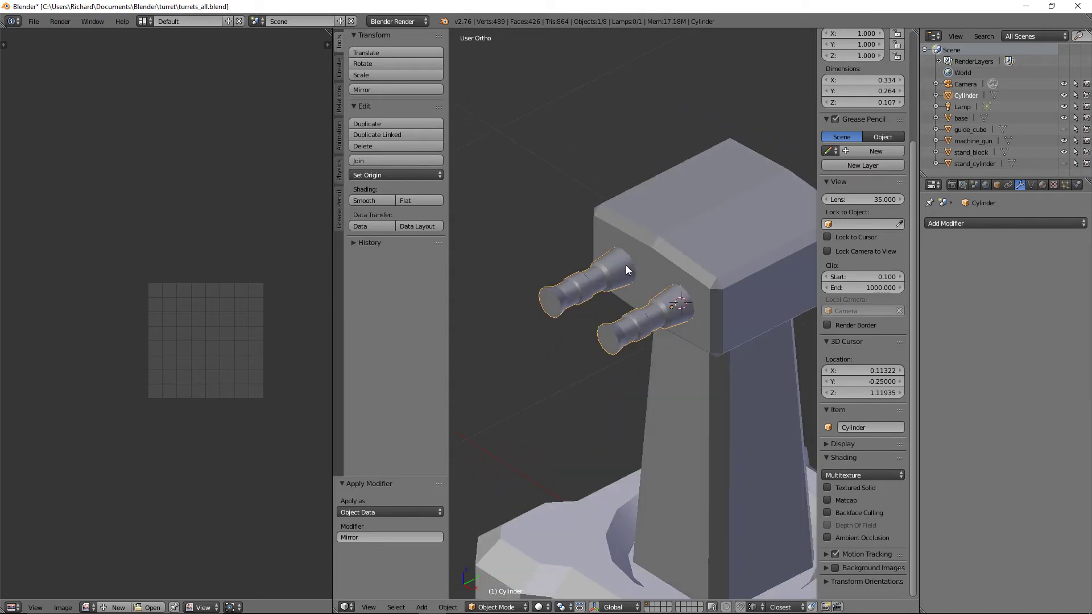
scroll(627, 267, down, 1)
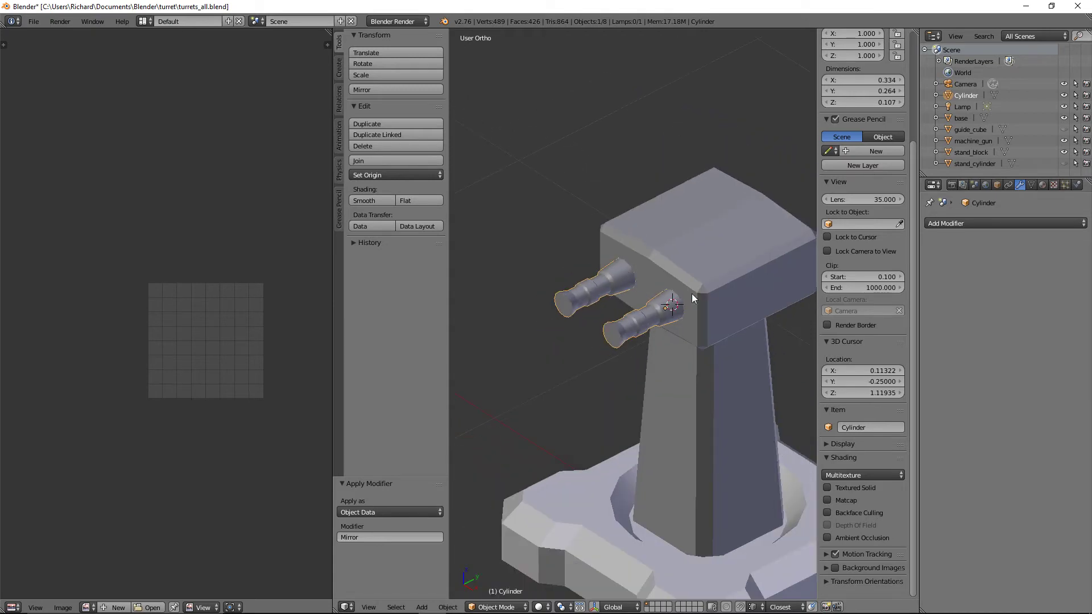
Select the barrels together with the turret body and join them into the machine_gun object.
right_click(639, 318)
right_click(640, 317)
shift+right_click(731, 265)
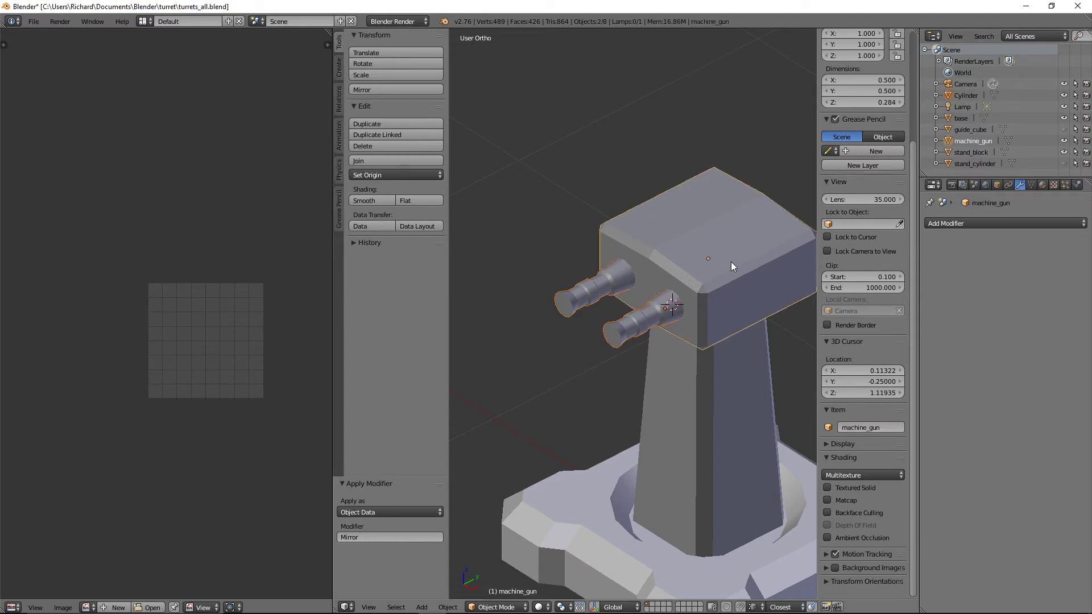
key(ctrl+j)
scroll(667, 404, down, 2)
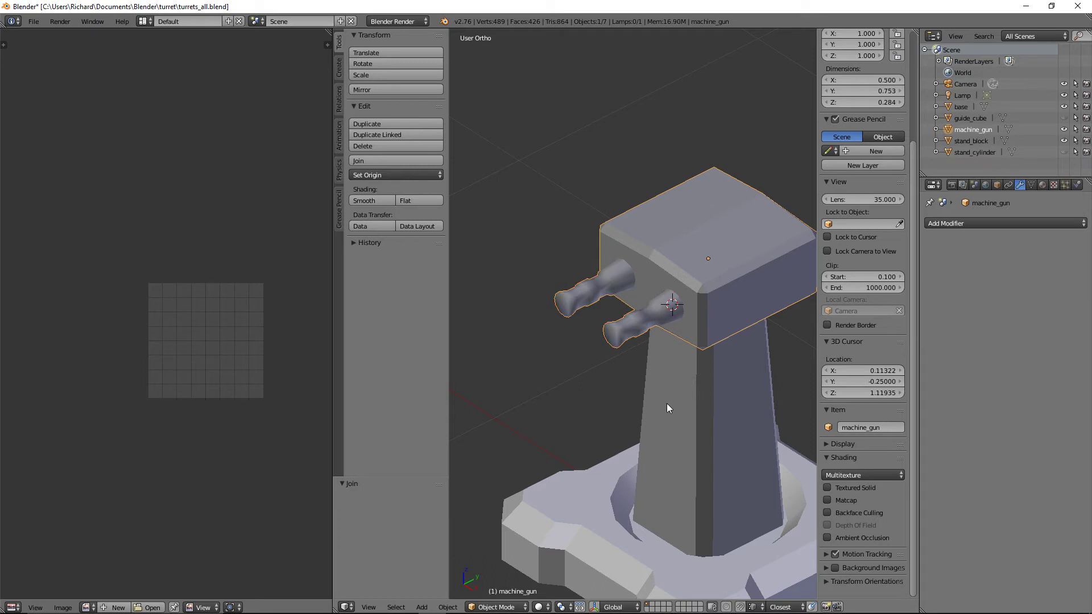
Enable Auto Smooth for the normals of the joined machine_gun mesh.
scroll(694, 302, up, 2)
click(1031, 185)
click(931, 257)
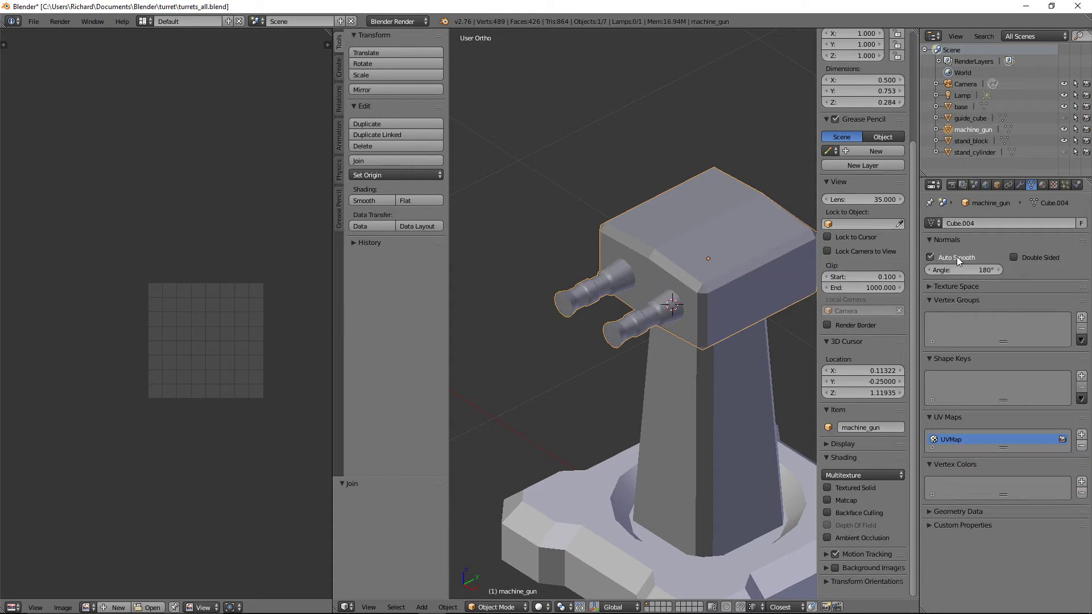
scroll(626, 343, up, 3)
middle_drag(618, 295, 725, 299)
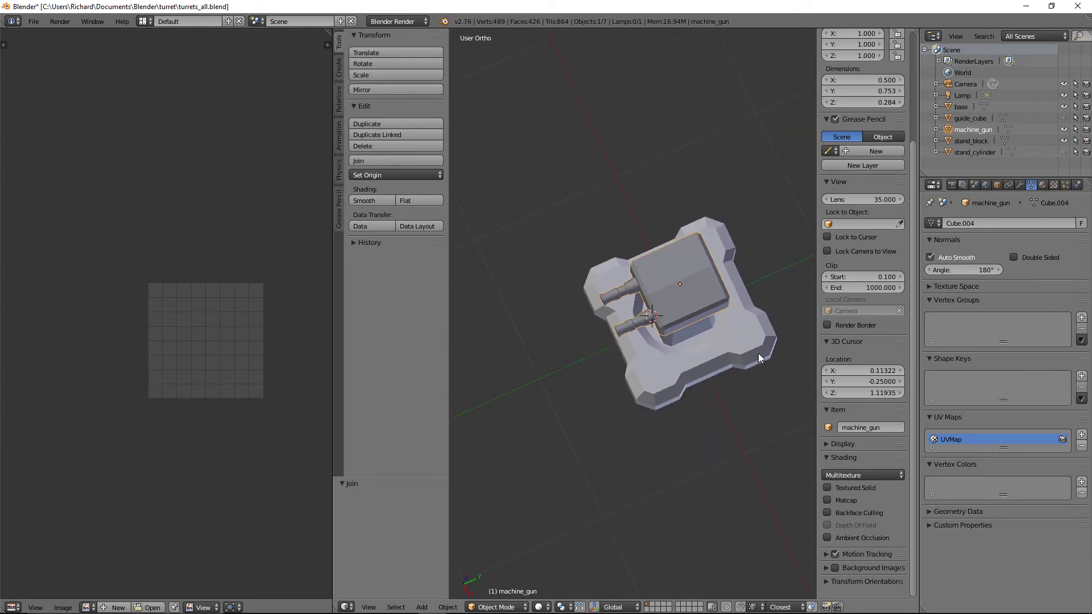
Try rotating the joined machine_gun about the global Z axis and moving it along Z.
key(r)
right_click(722, 352)
key(r)
key(z)
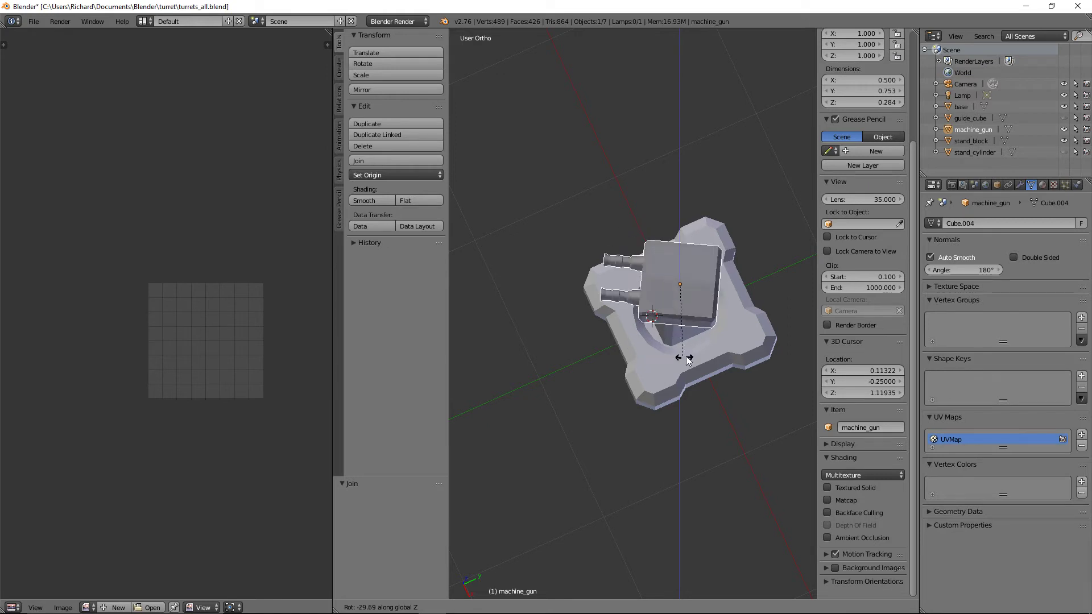
click(671, 334)
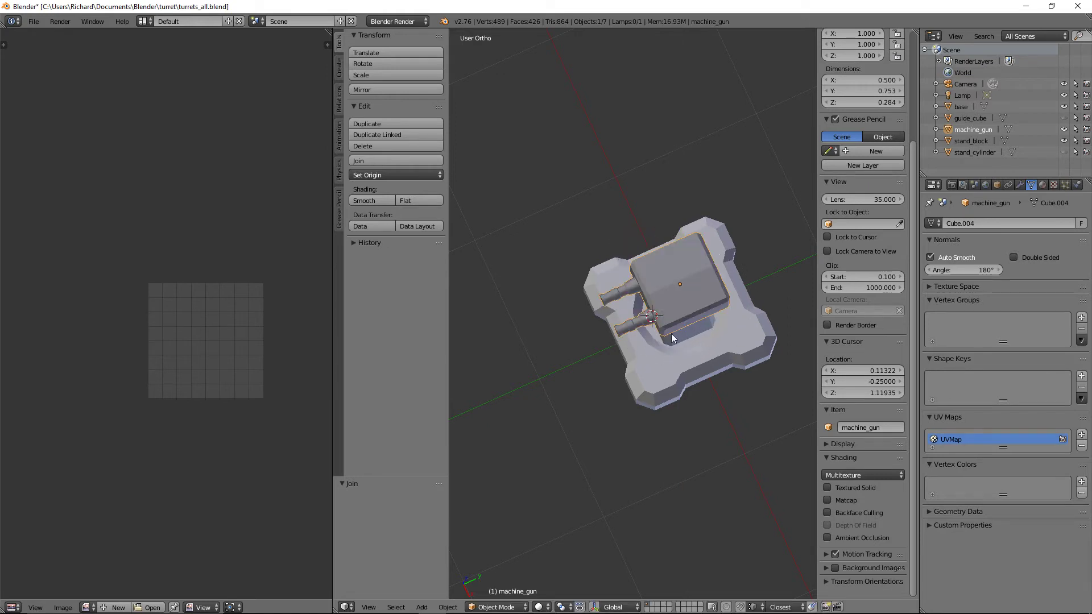
middle_drag(671, 334, 763, 465)
key(r)
key(z)
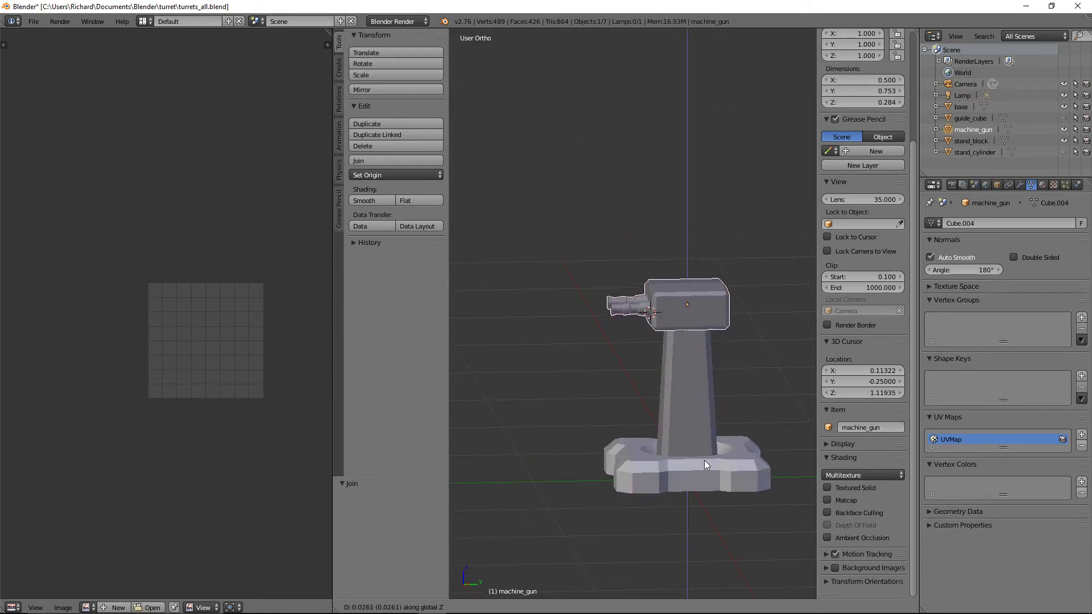
click(708, 461)
Try rotating machine_gun by about -12.16° about the global Z axis and check how it sits on the stand.
key(r)
key(z)
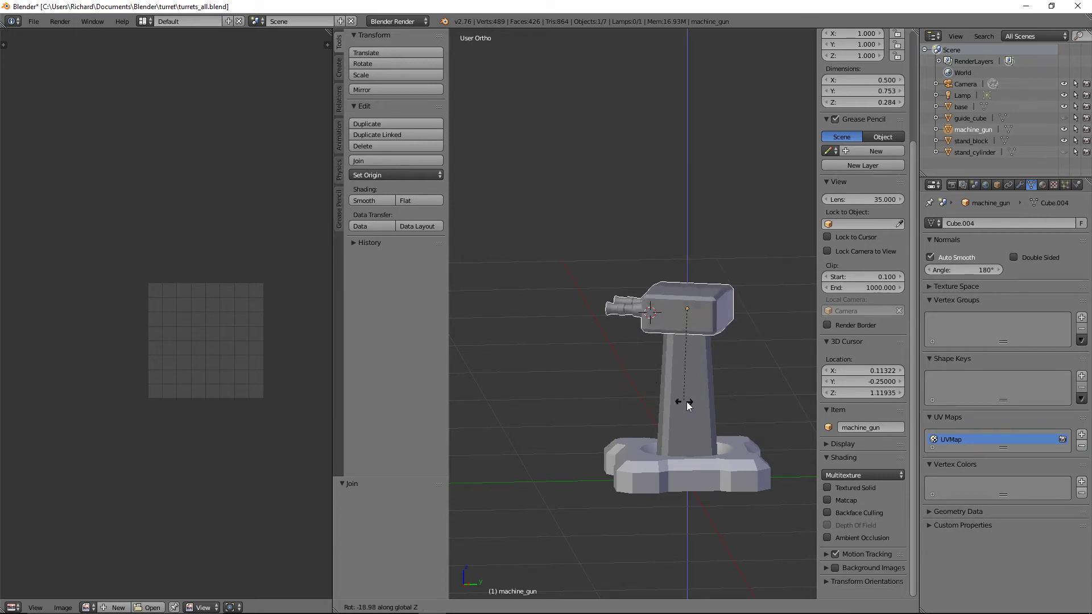
click(701, 408)
scroll(694, 405, up, 4)
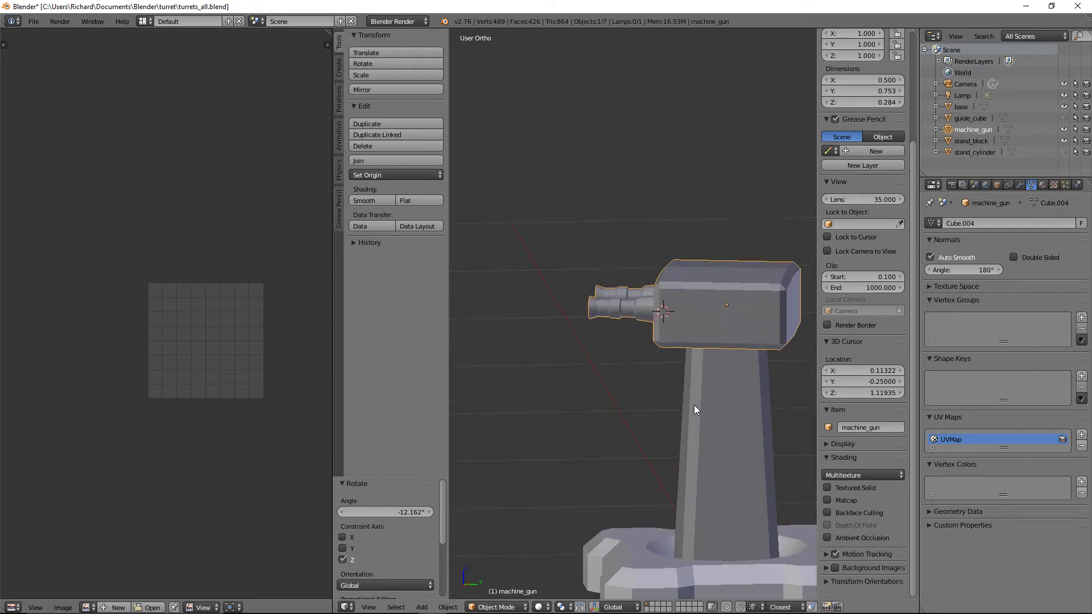
middle_drag(715, 408, 686, 401)
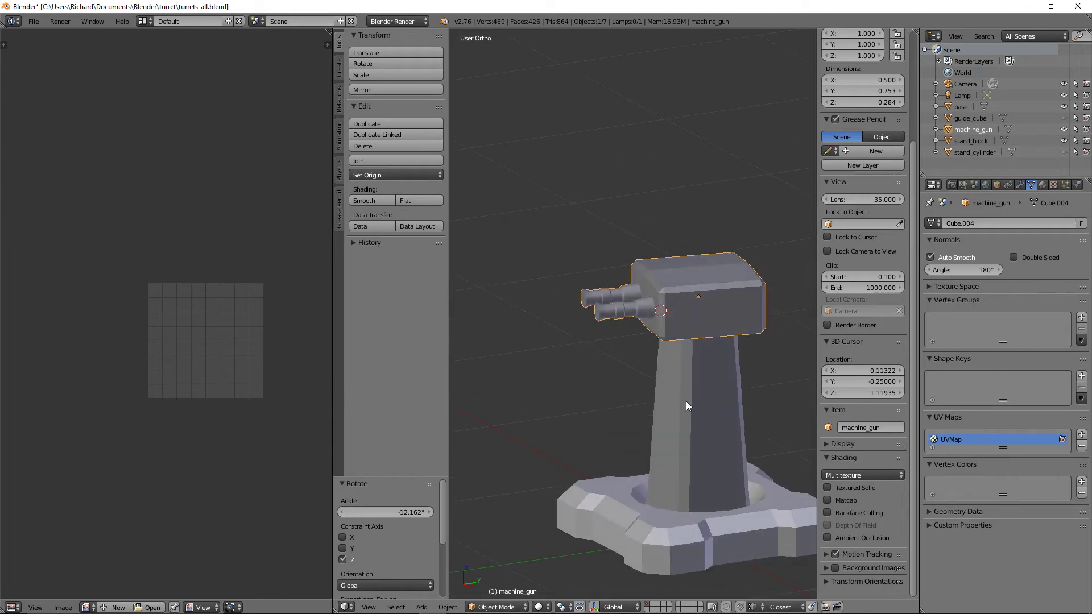
key(KP_1)
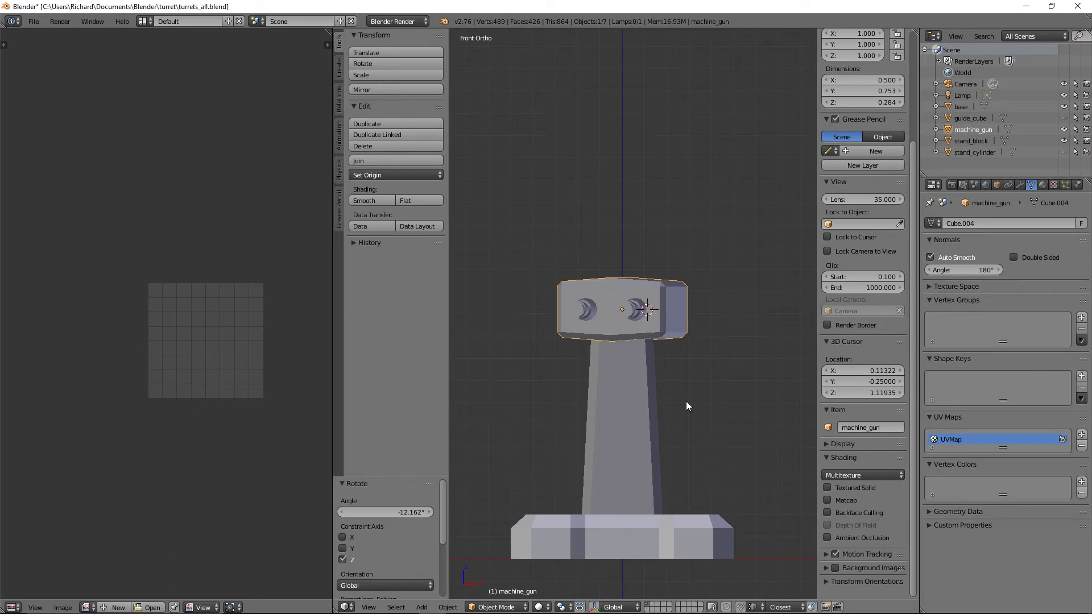
middle_drag(686, 404, 677, 351)
scroll(675, 367, up, 3)
scroll(673, 385, up, 2)
scroll(682, 389, down, 2)
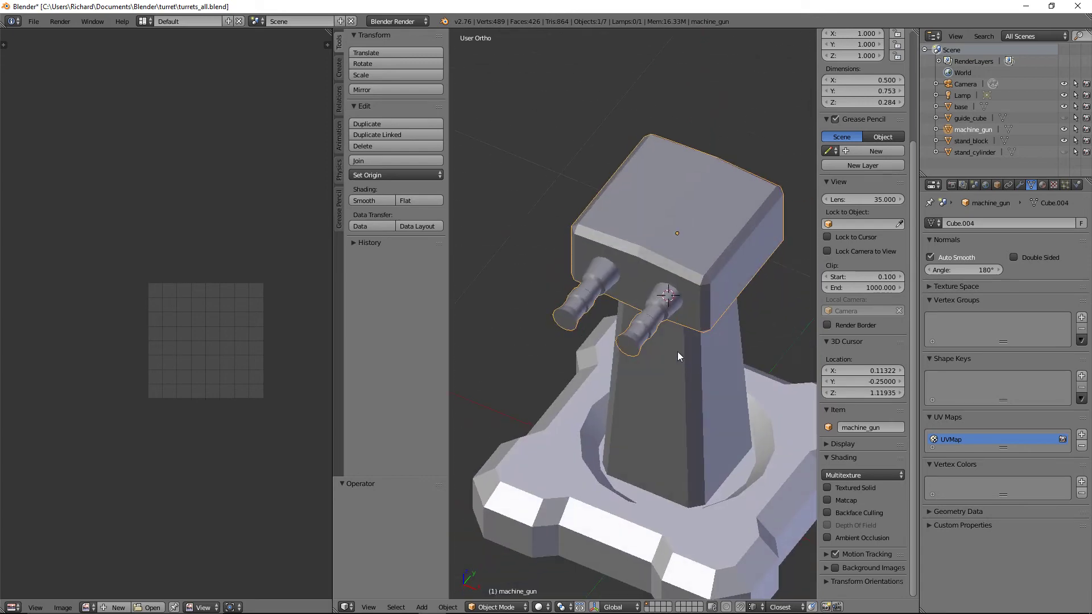
Open the machine_gun mesh for editing and, in face select mode, deselect the body's front face so only the two barrels are selected.
scroll(677, 353, up, 3)
key(Tab)
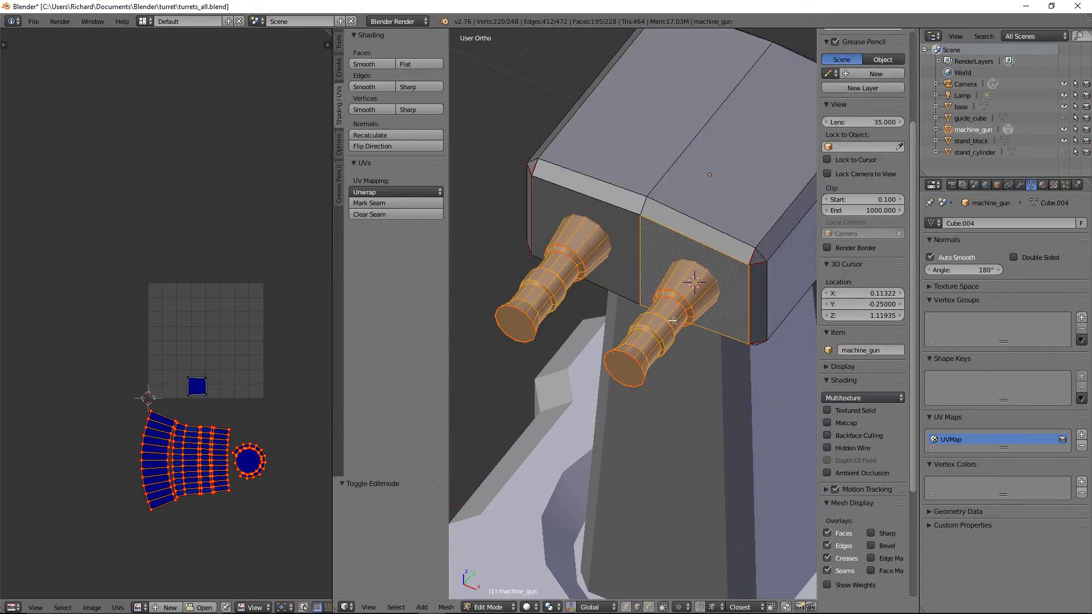
shift+right_click(734, 299)
middle_drag(705, 347, 705, 298)
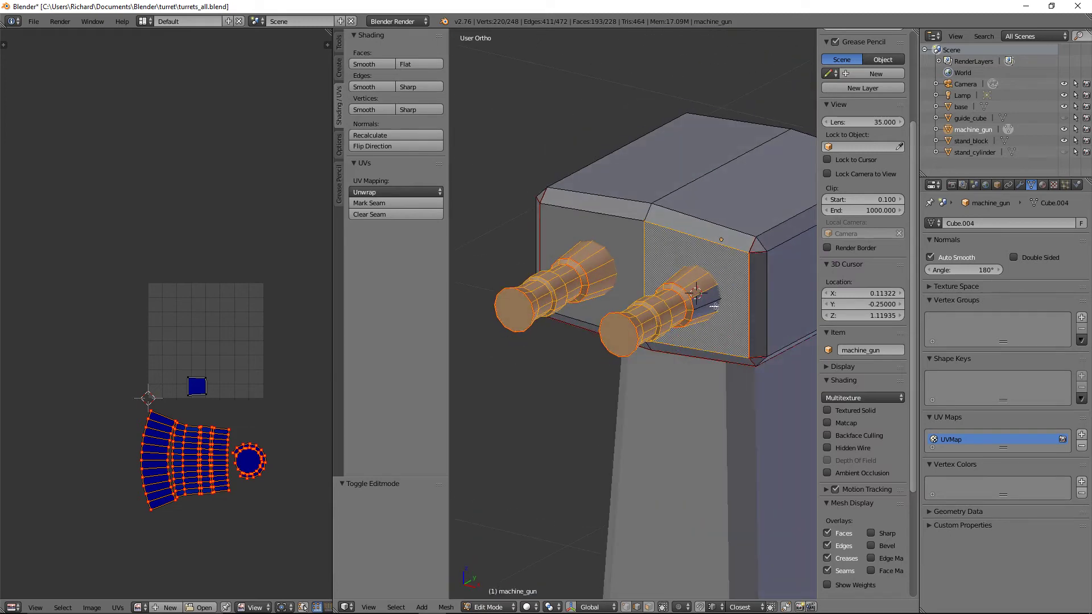
shift+right_click(708, 302)
key(ctrl+Tab)
click(730, 314)
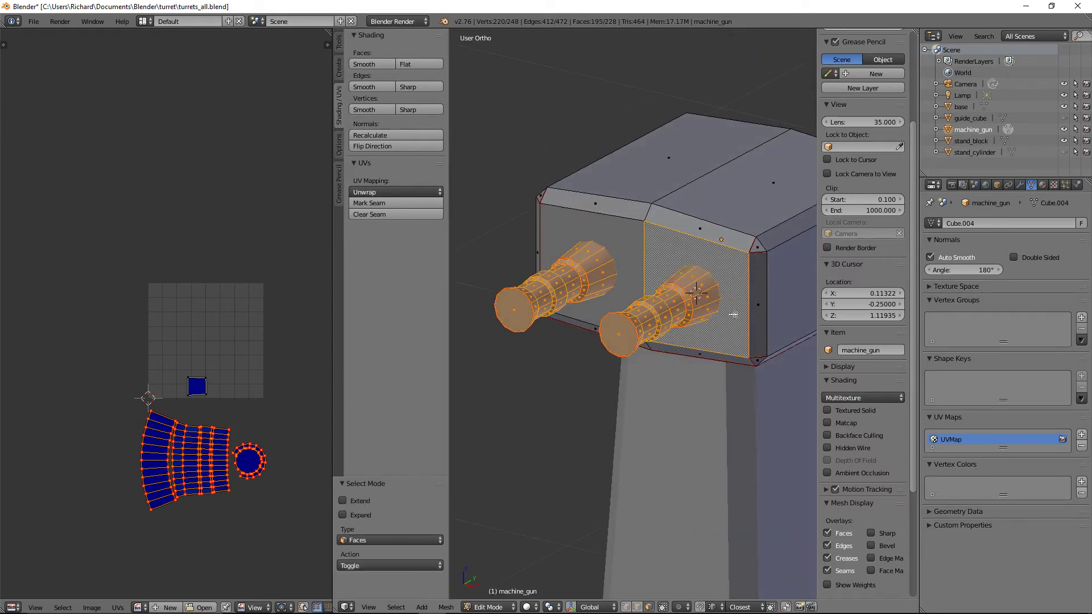
shift+right_click(734, 315)
scroll(716, 340, down, 2)
middle_drag(715, 341, 722, 377)
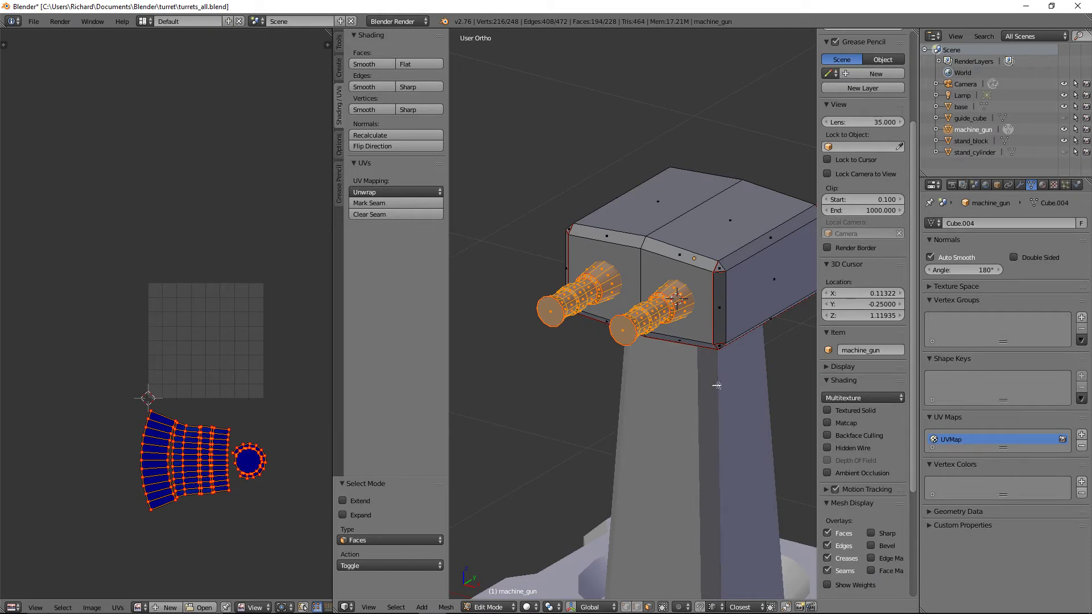
Try scaling both selected barrels up together by about 1.11 in the front view.
key(KP_1)
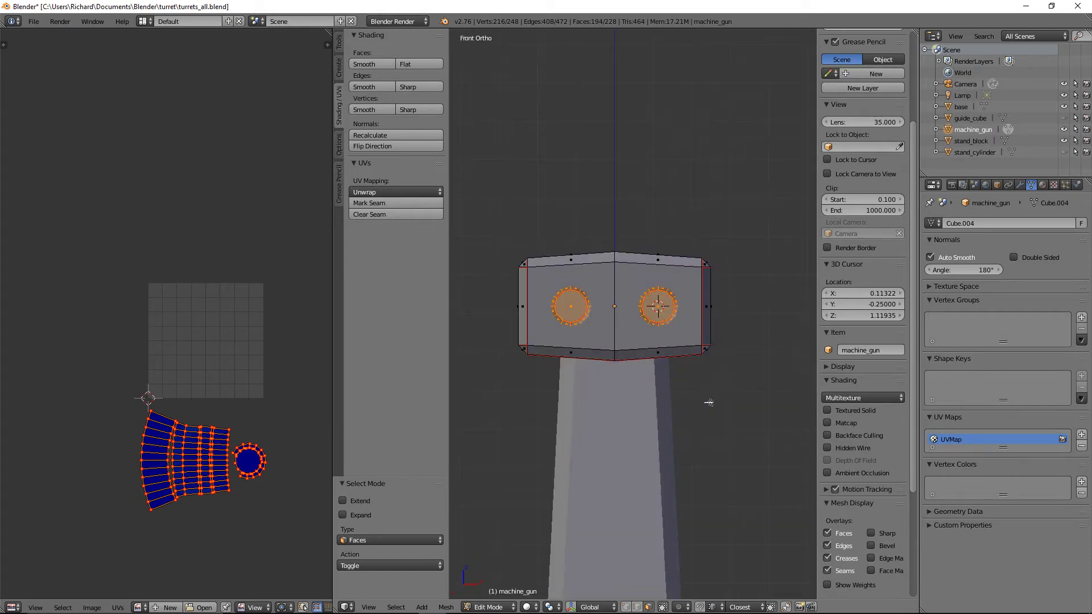
key(s)
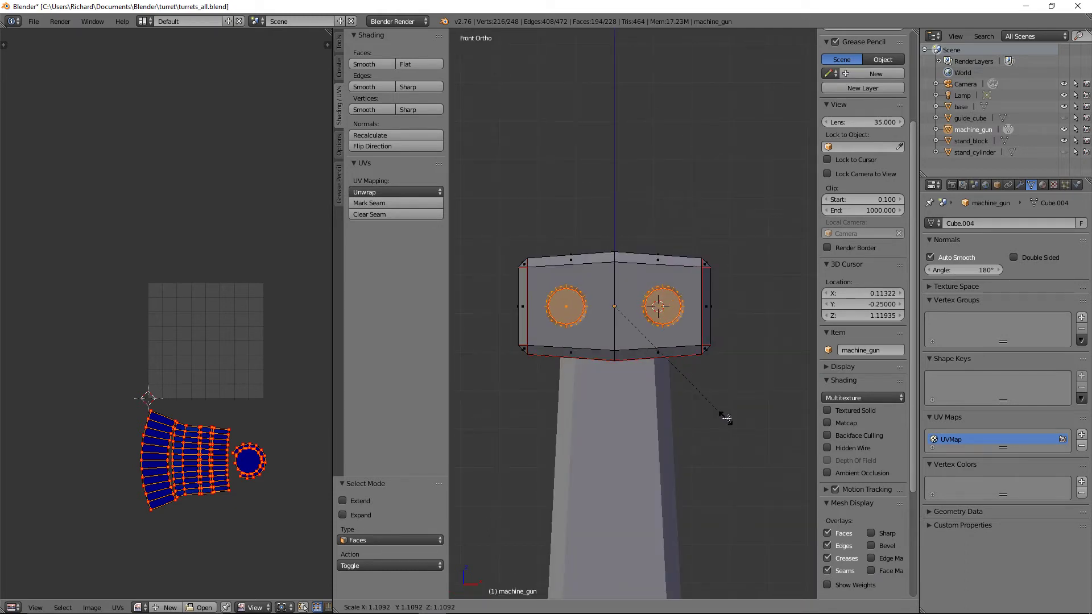
click(726, 419)
middle_drag(726, 420, 709, 438)
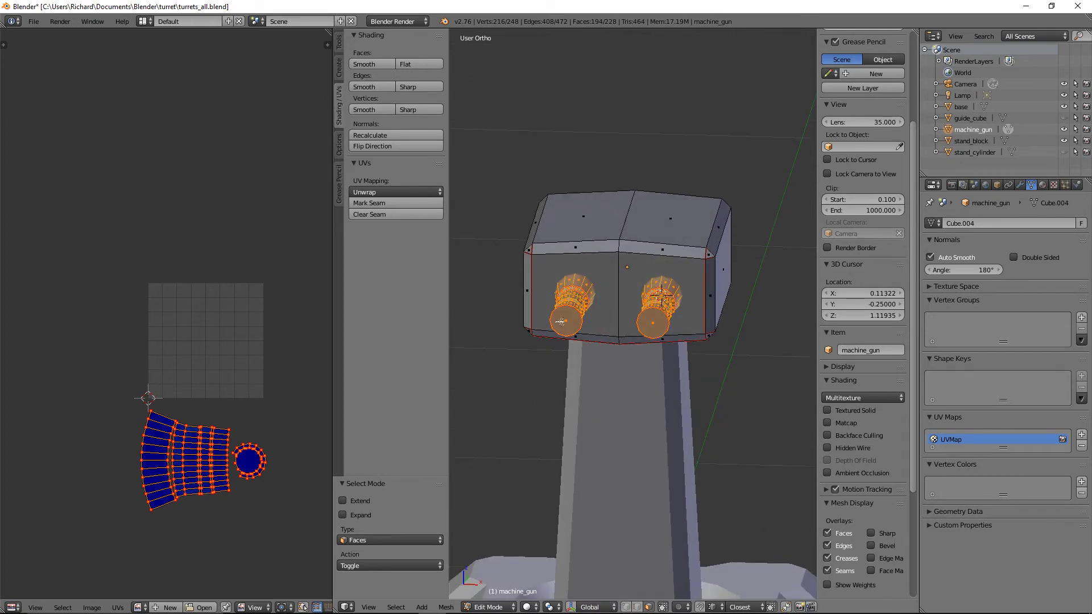
Try removing one barrel from the selection with circle select in wireframe display, and undo the selection changes.
key(KP_1)
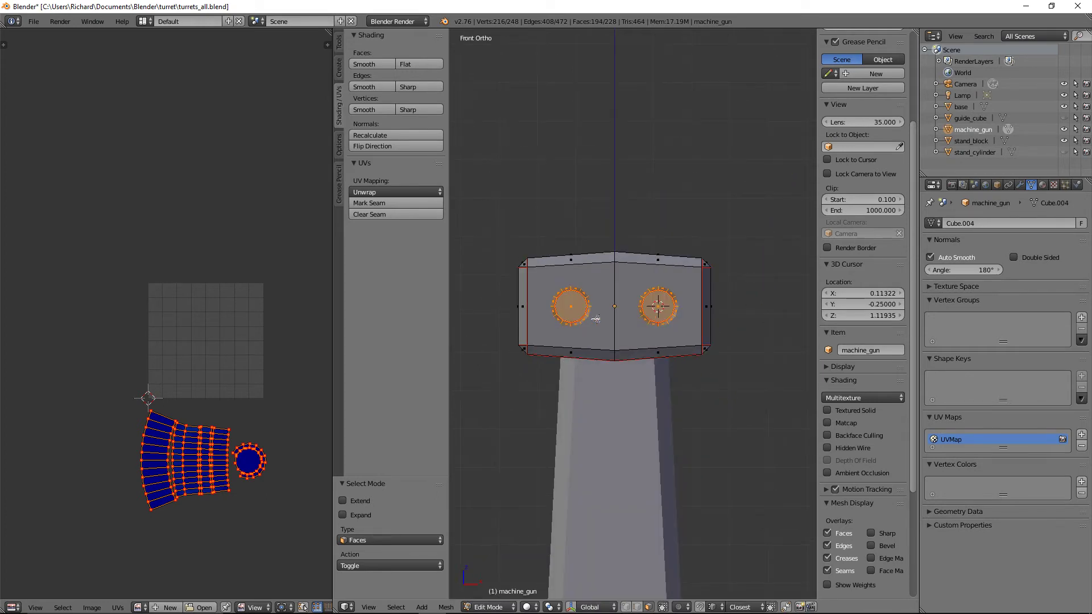
key(z)
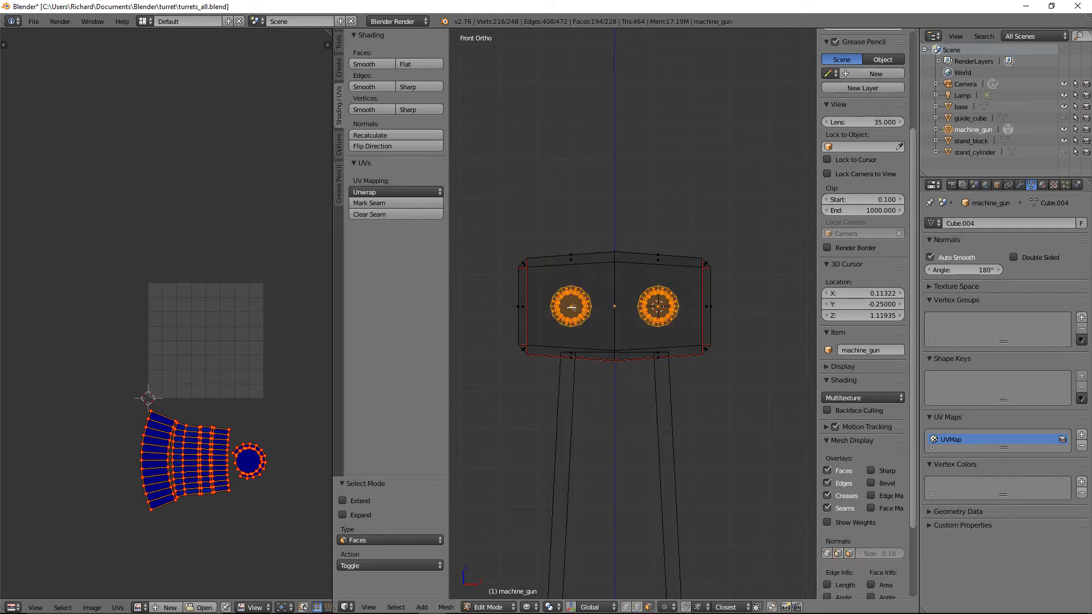
key(c)
middle_drag(596, 308, 562, 325)
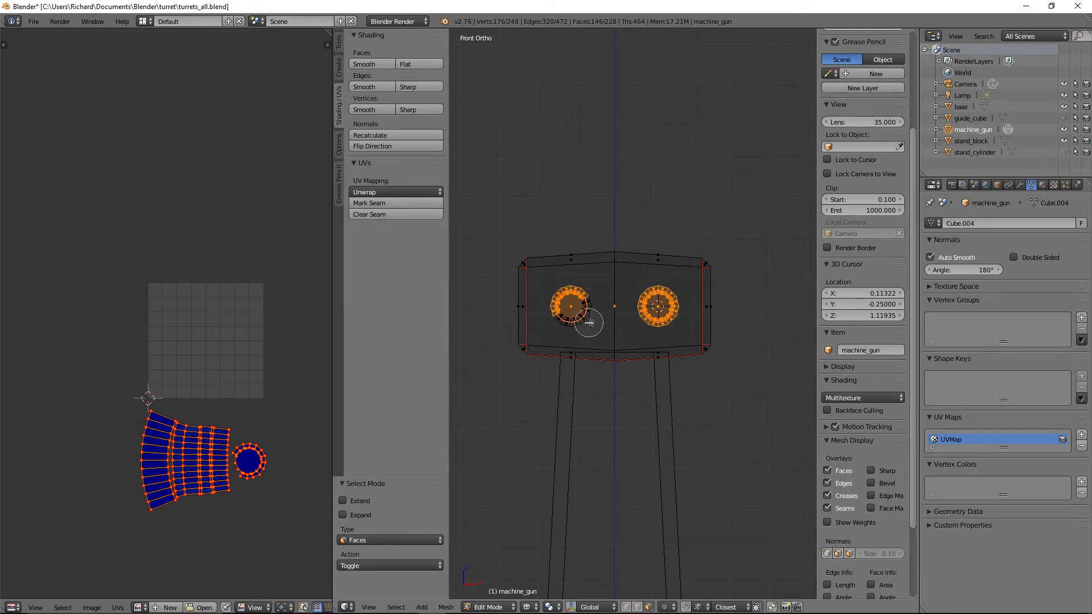
click(566, 318)
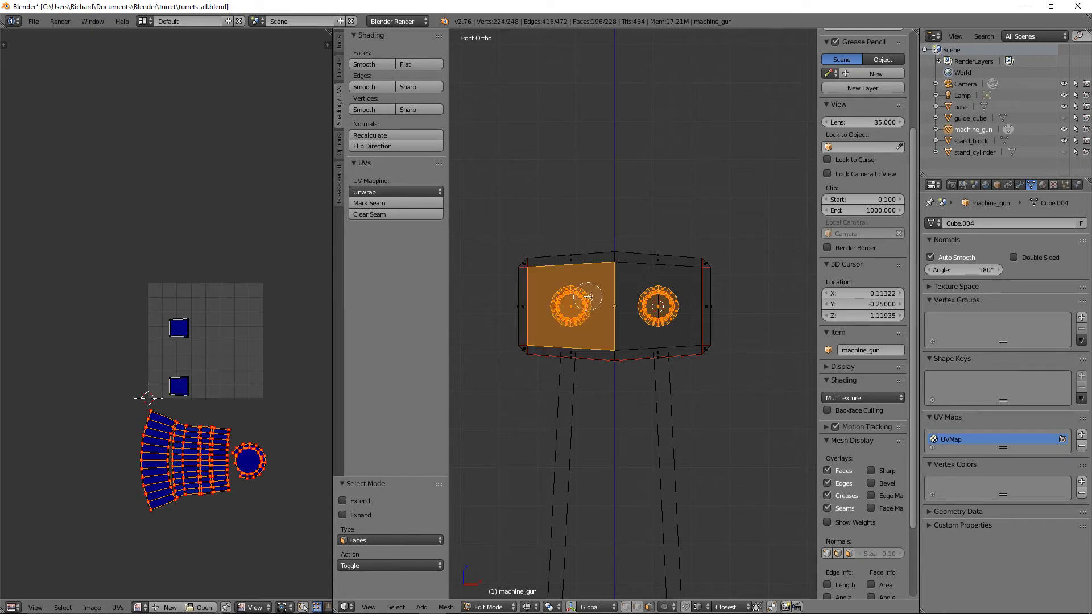
key(Escape)
key(ctrl+z)
Select one whole barrel as linked geometry using the Normal delimiter and delete its vertices.
middle_drag(667, 310, 615, 315)
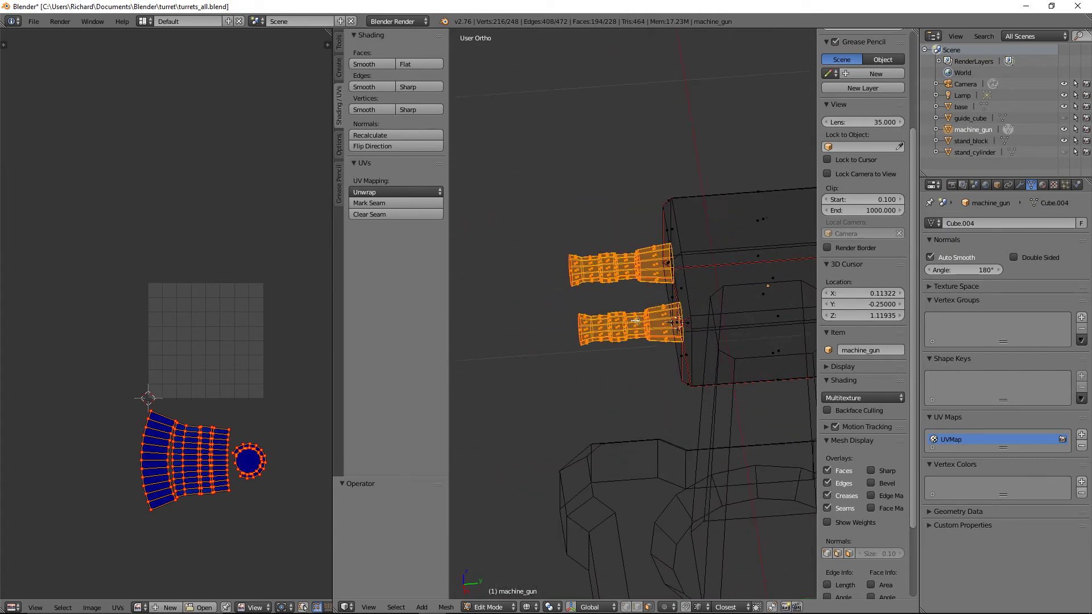
key(a)
right_click(634, 264)
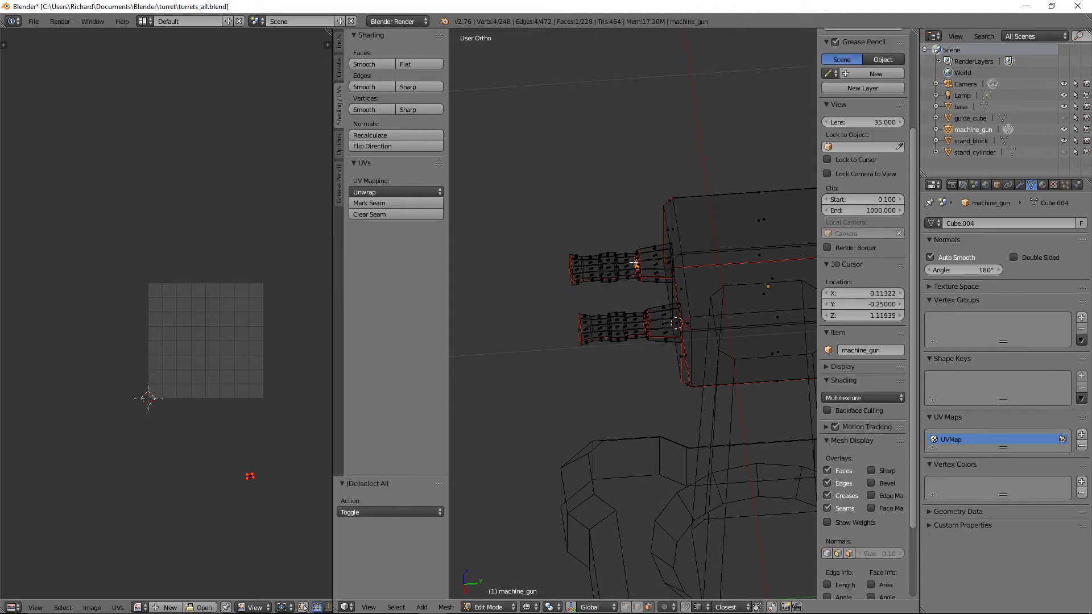
key(l)
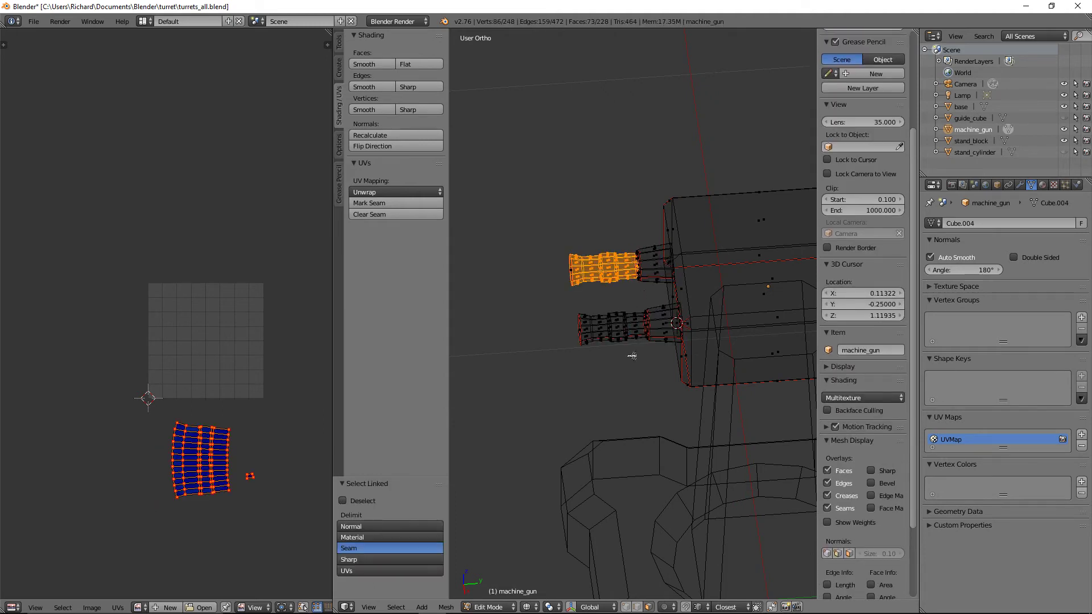
click(362, 527)
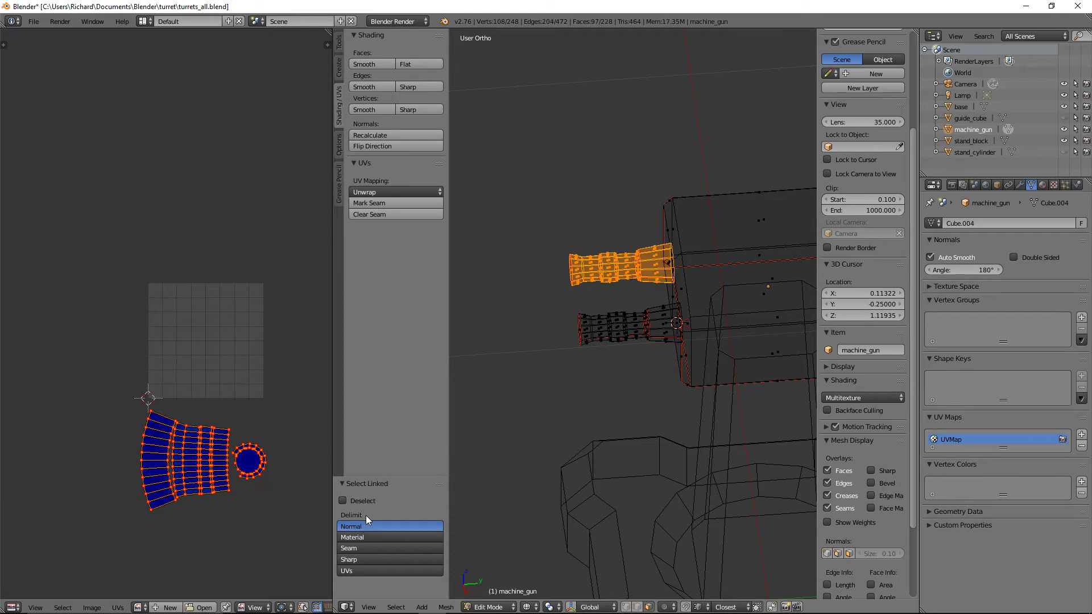
key(x)
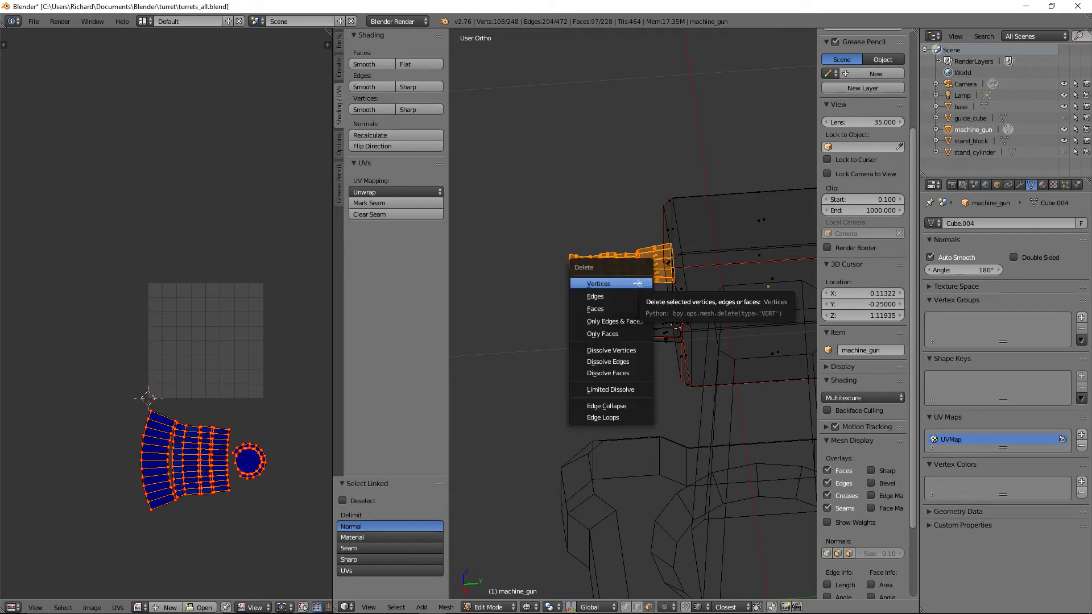
click(638, 283)
Select the entire remaining barrel and separate it from machine_gun into its own object.
key(l)
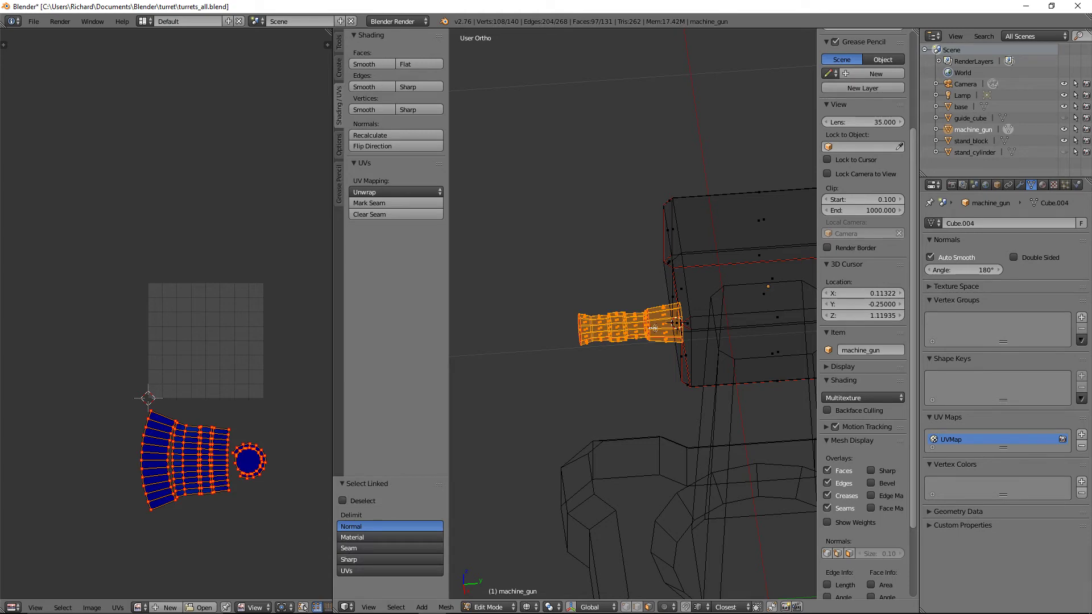
key(p)
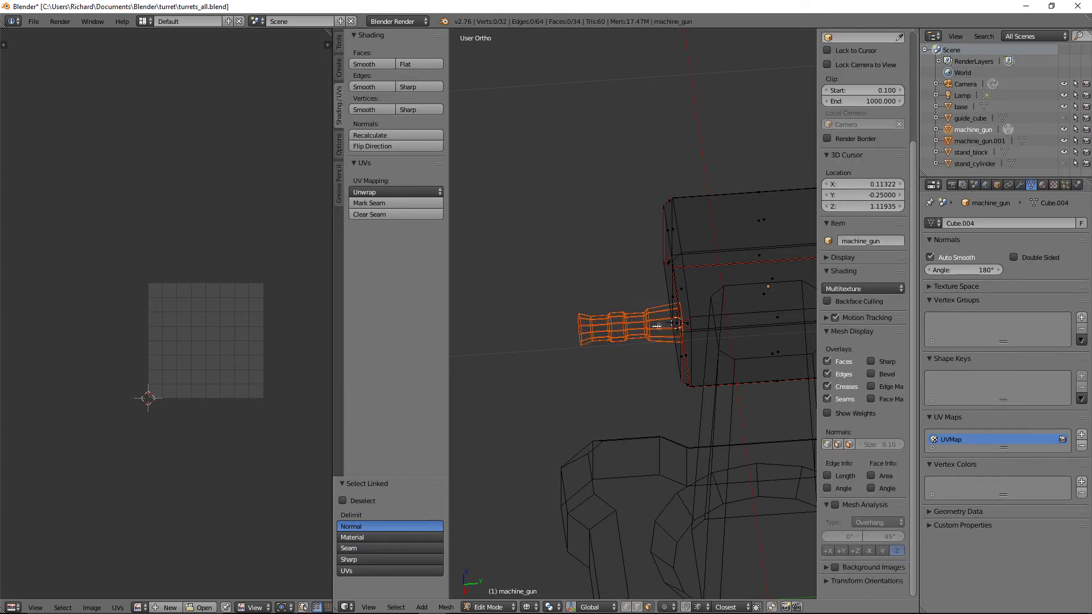
middle_drag(653, 326, 738, 319)
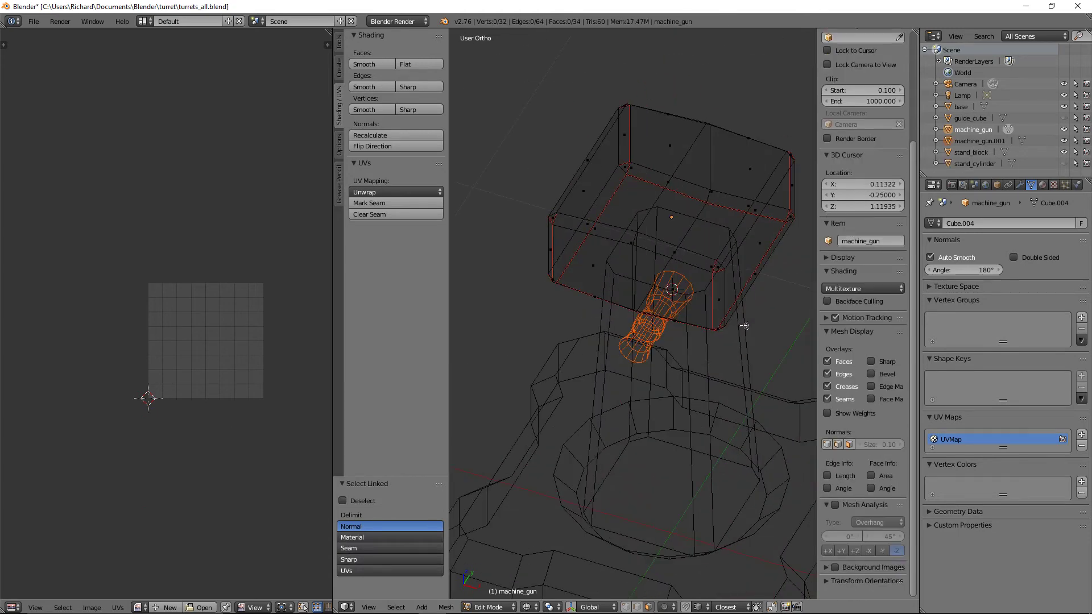
Add an X-axis Mirror modifier to the separated barrel object, using machine_gun as the mirror object.
click(1022, 187)
click(963, 224)
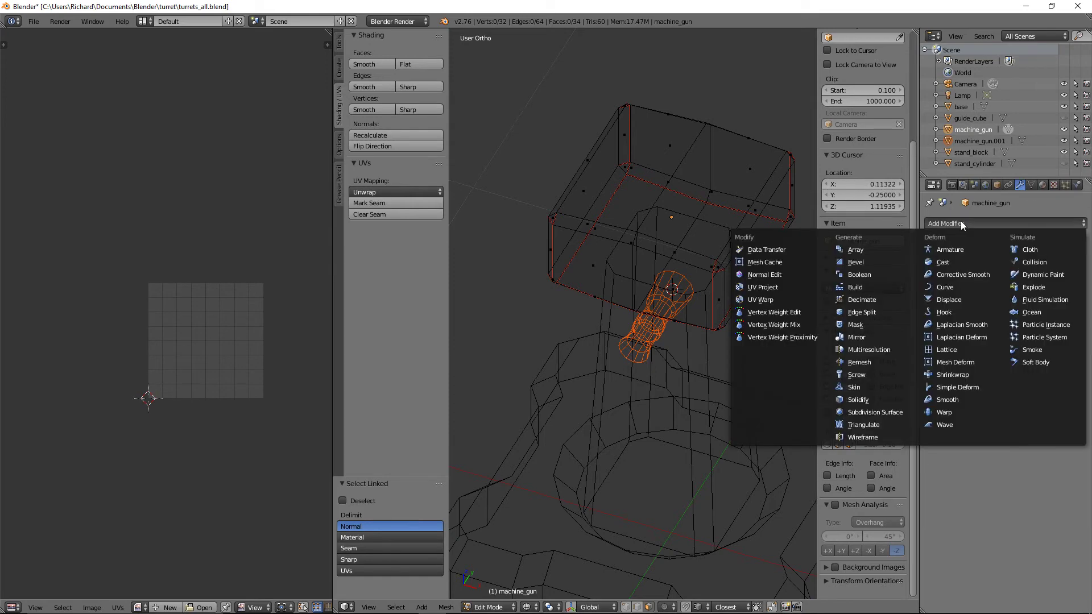
key(Tab)
right_click(663, 311)
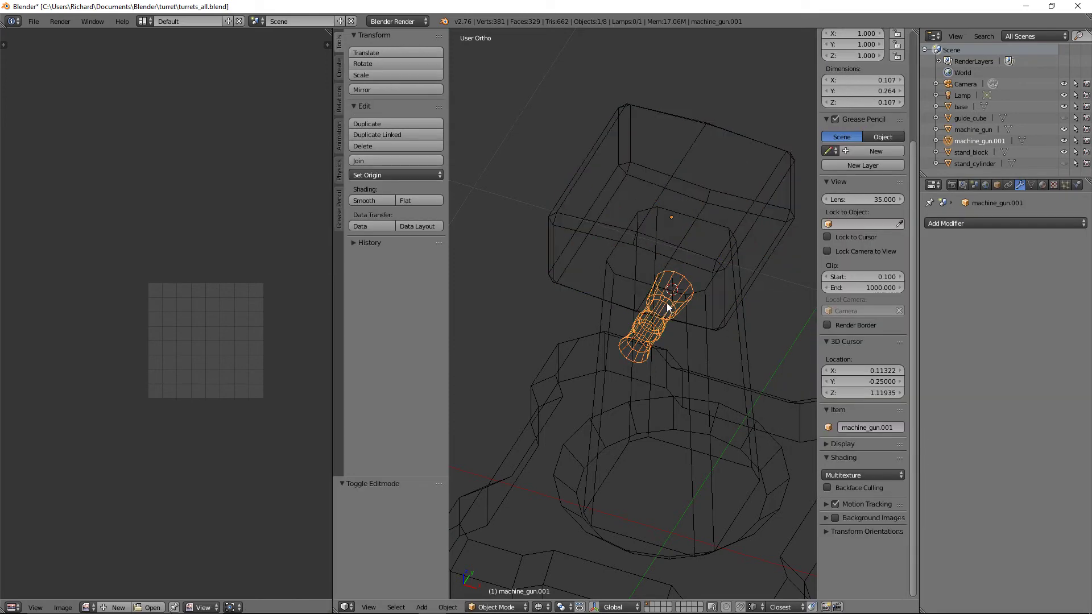
key(z)
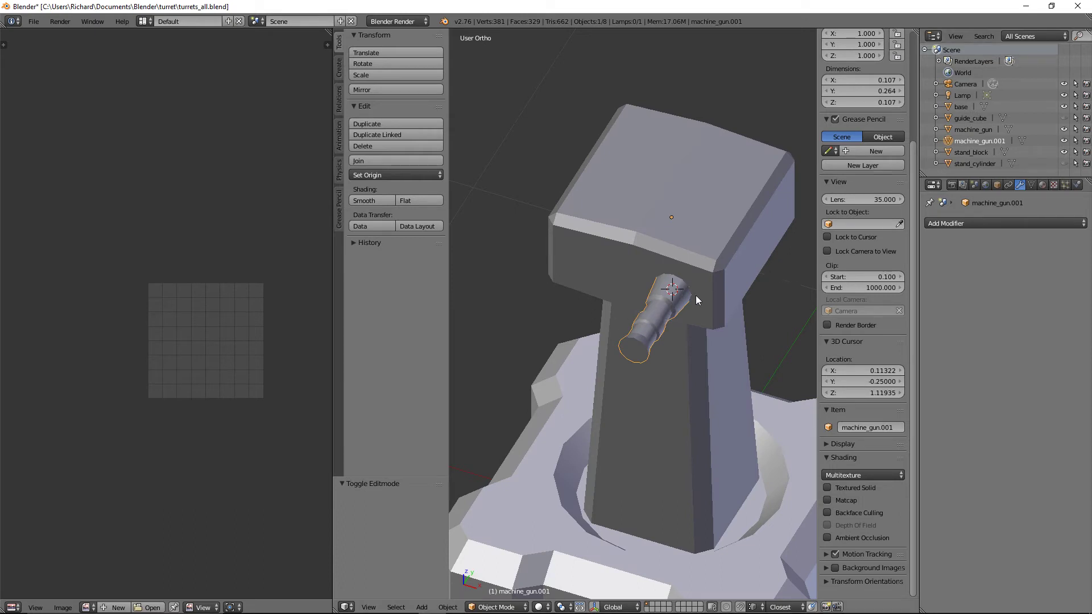
click(961, 222)
click(883, 336)
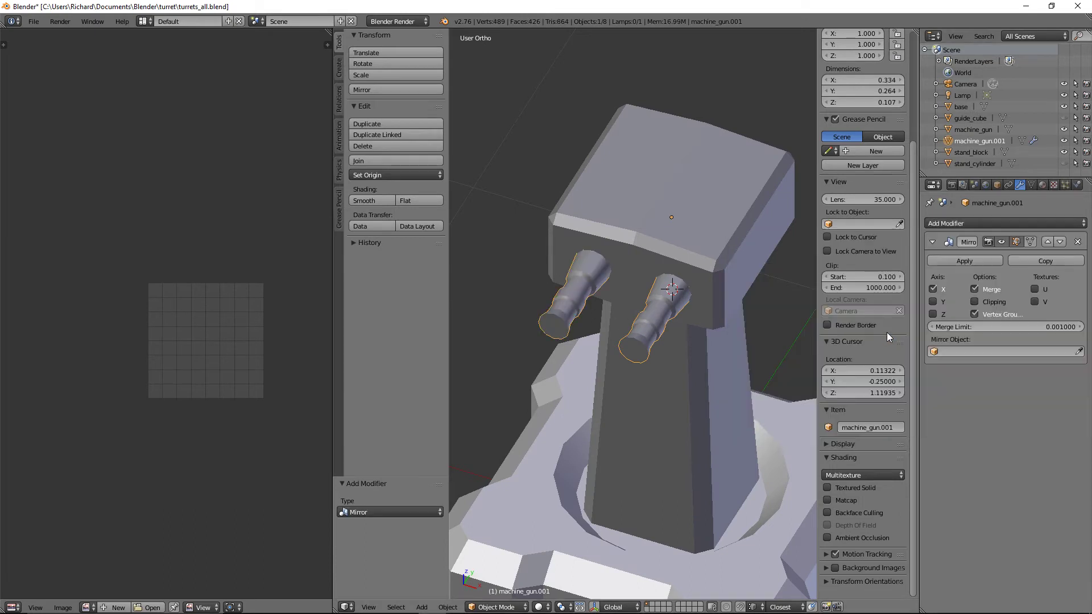
click(961, 352)
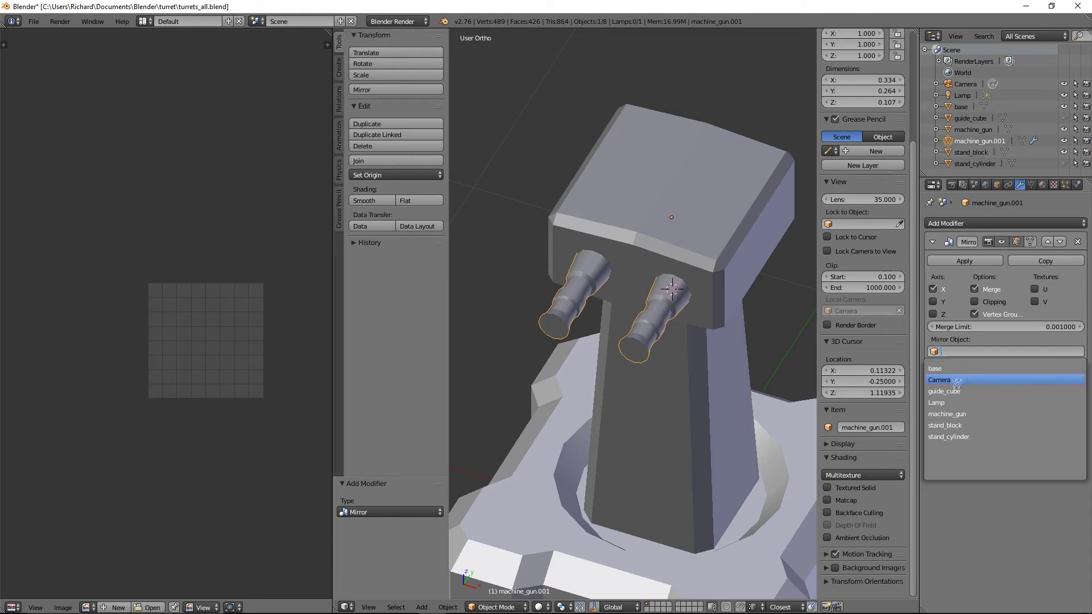
click(958, 414)
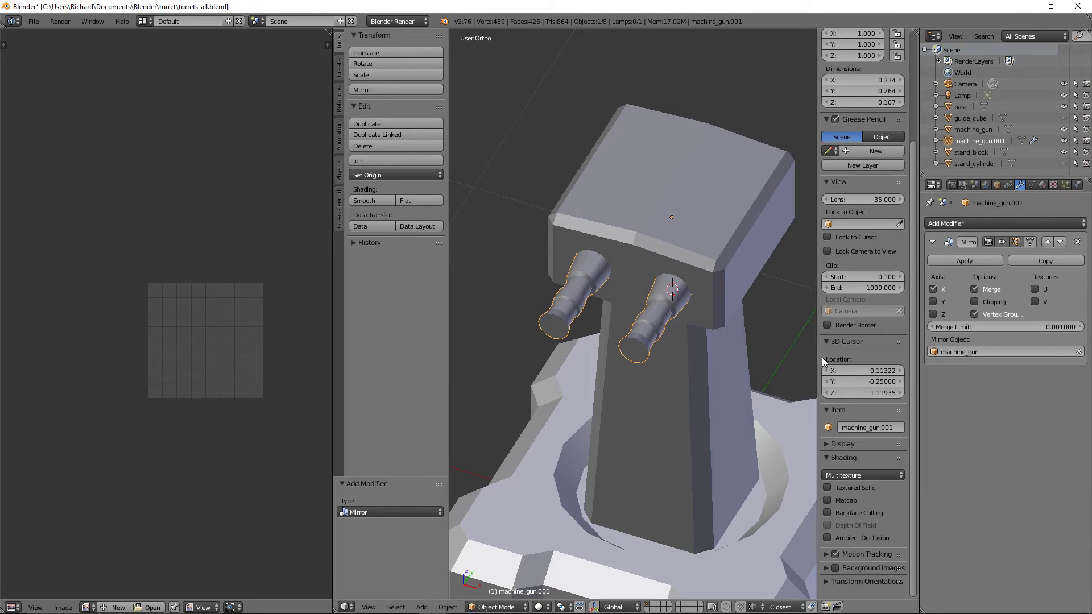
Scale the whole barrel mesh up in X and Z only, leaving Y locked, to about 0.134 in diameter.
middle_drag(642, 225, 662, 276)
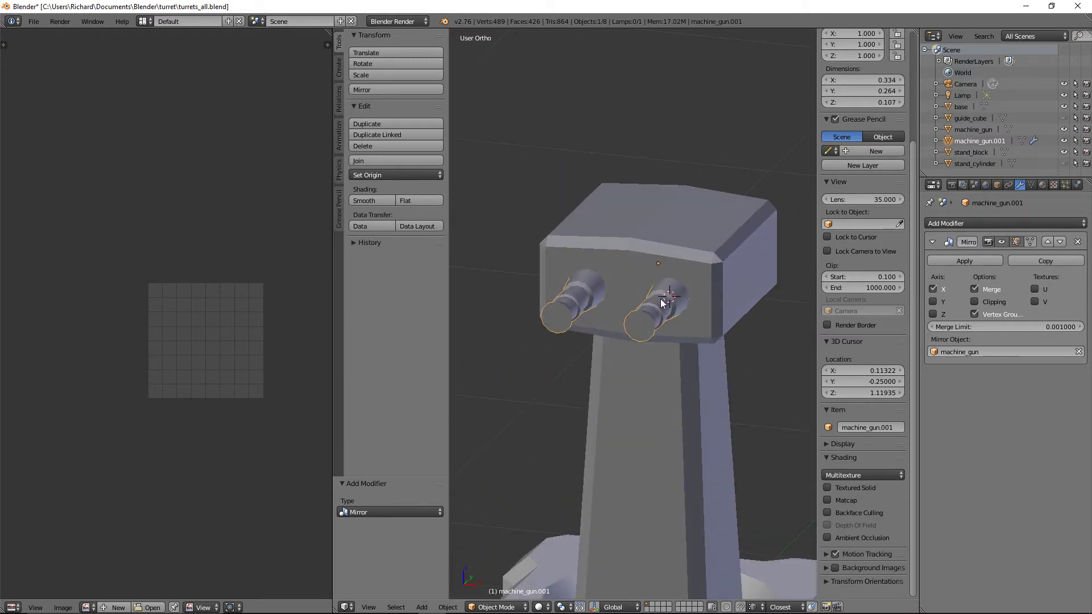
key(KP_5)
key(KP_1)
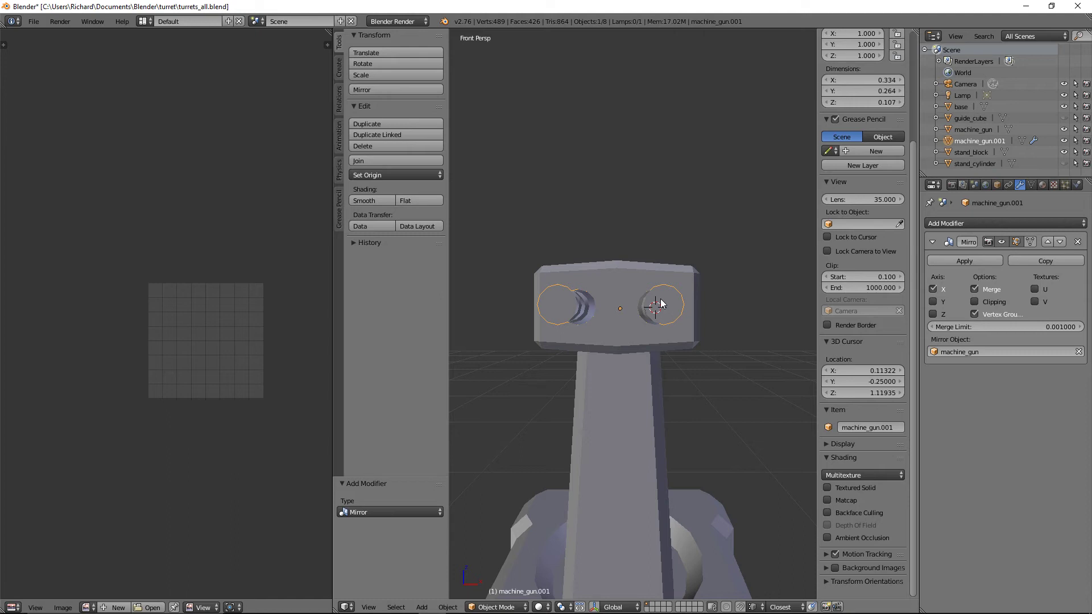
key(KP_5)
scroll(663, 304, up, 2)
right_click(673, 309)
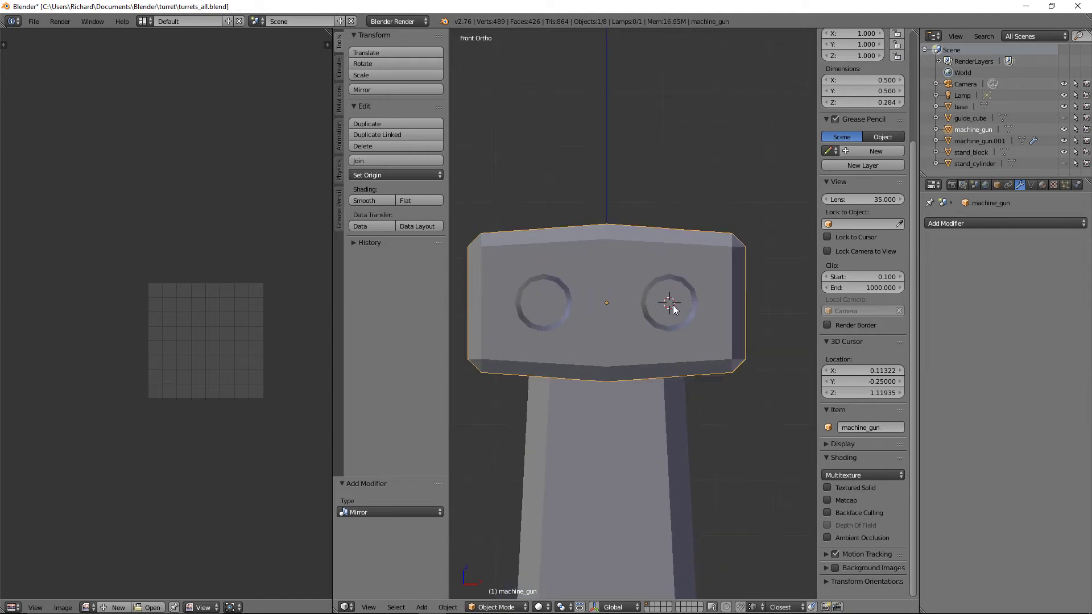
right_click(674, 308)
key(Tab)
middle_drag(673, 307, 721, 313)
key(KP_1)
key(a)
key(s)
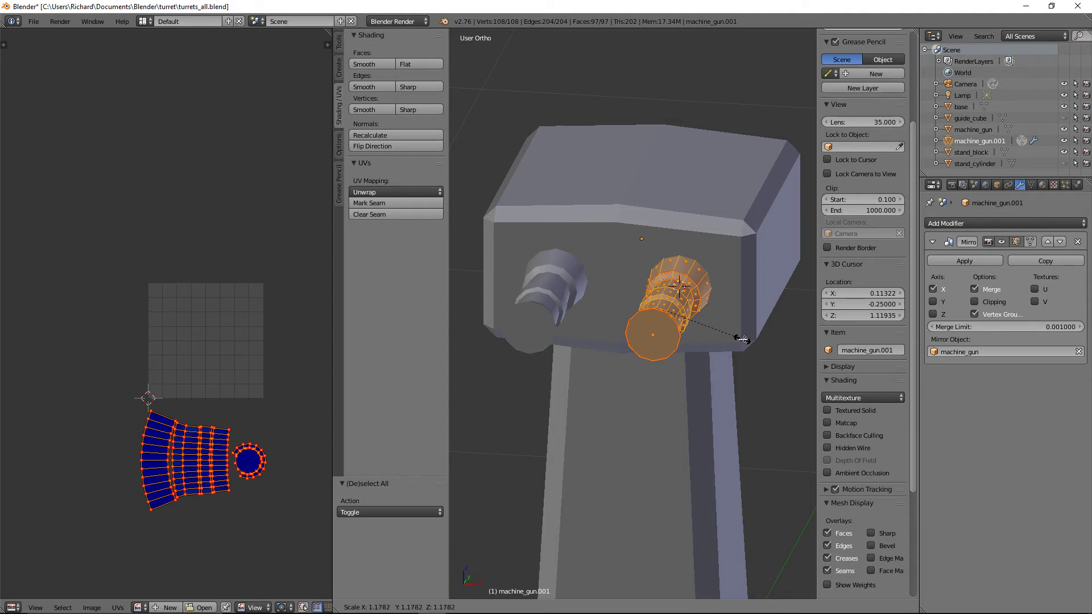
key(shift+y)
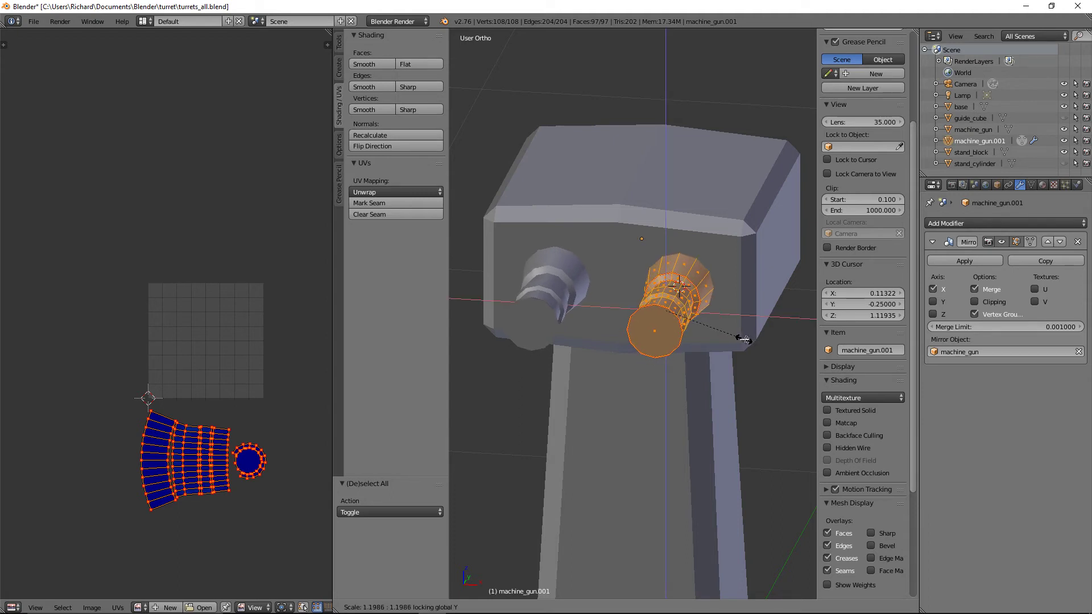
click(748, 339)
Apply the barrel object's transform and return to editing its fully selected mesh.
middle_drag(748, 339, 682, 340)
key(Tab)
key(Tab)
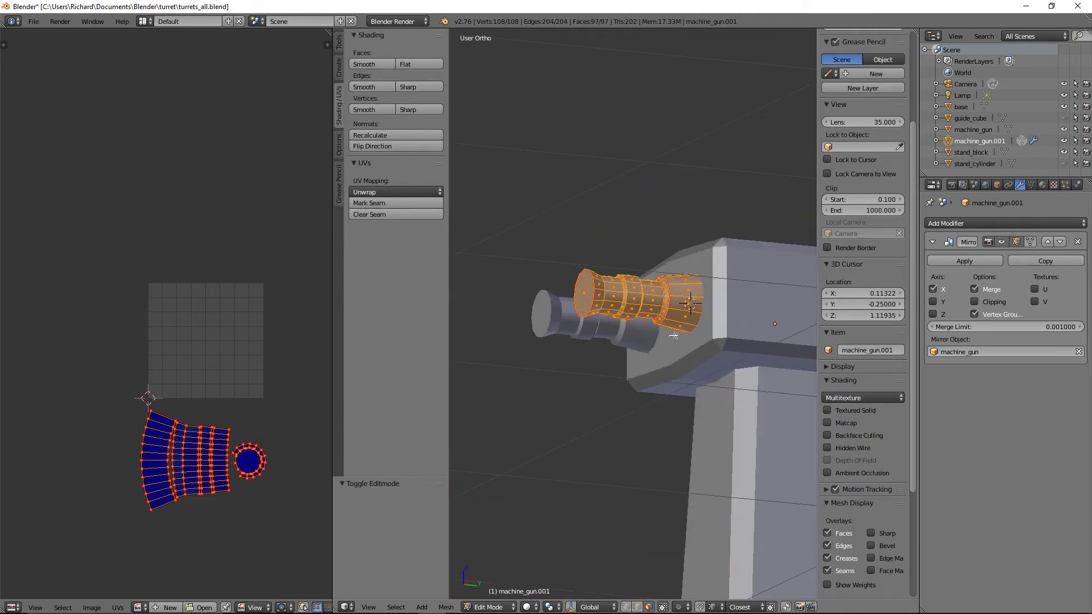
key(a)
key(a)
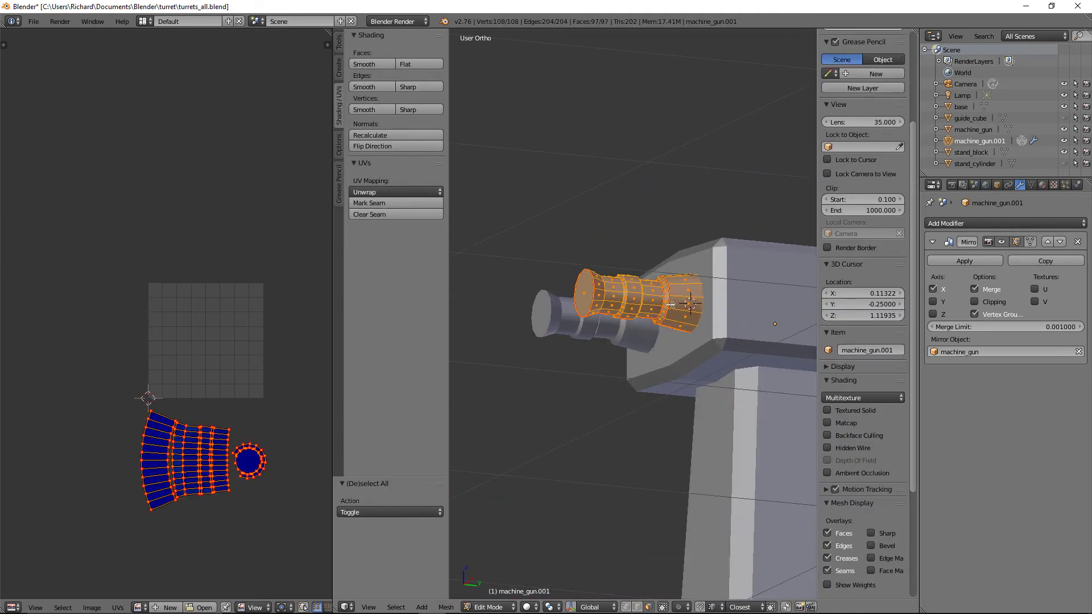
key(Tab)
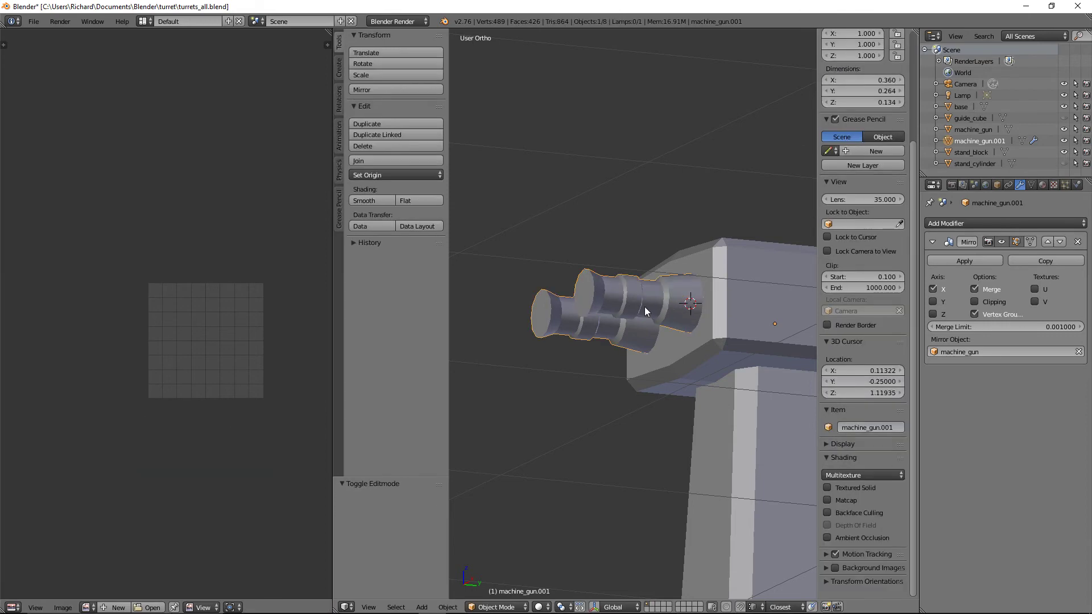
key(ctrl+a)
click(644, 308)
key(Tab)
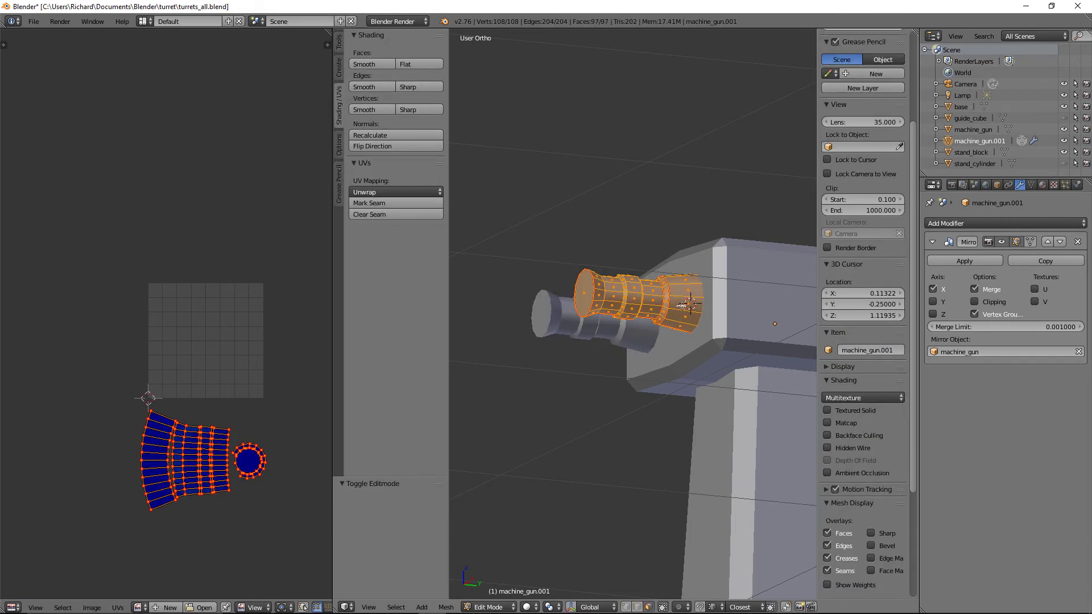
Clear the pins on all of the barrel's UVs and unwrap the whole barrel again.
middle_drag(666, 310, 672, 340)
key(u)
click(670, 335)
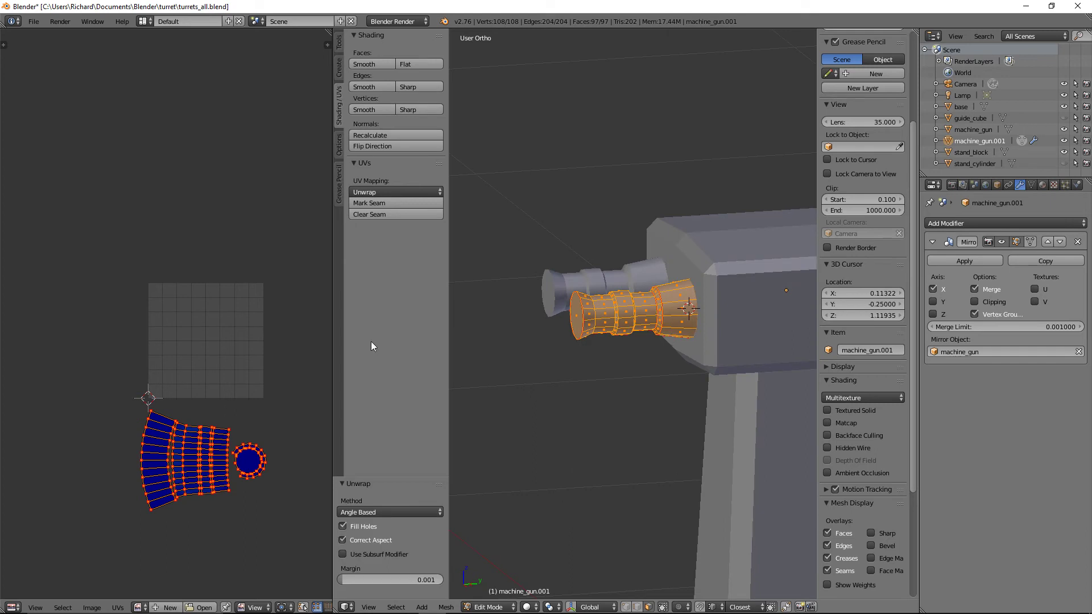
key(a)
key(a)
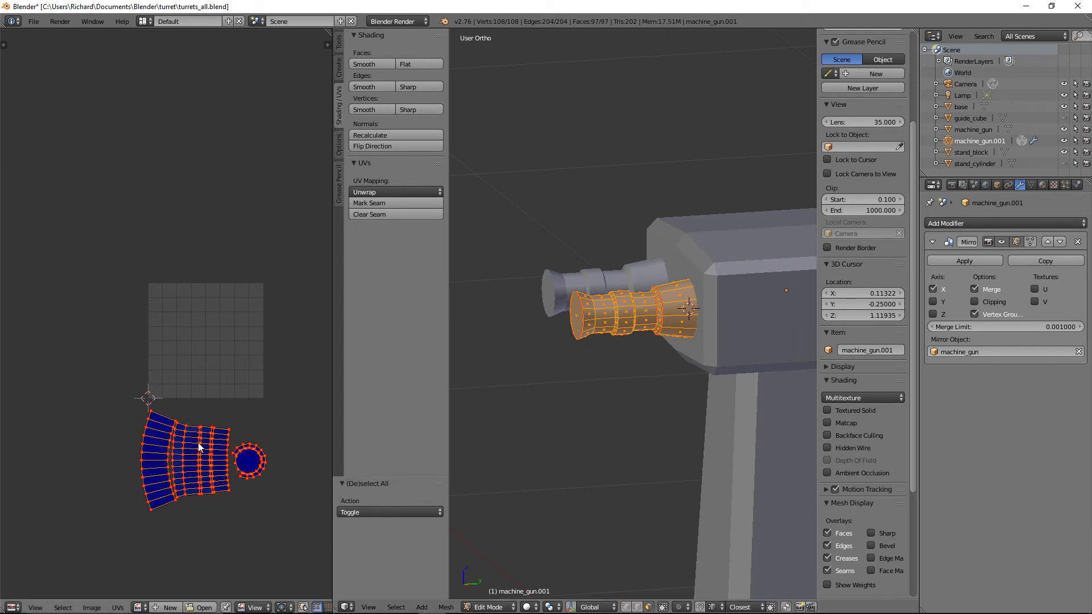
key(alt+p)
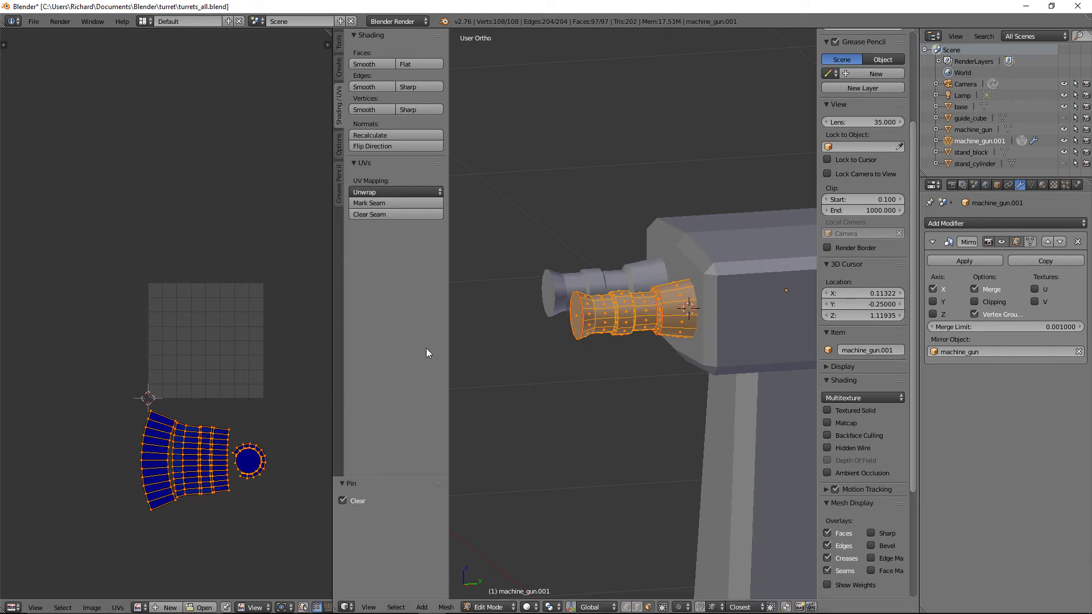
key(u)
click(659, 315)
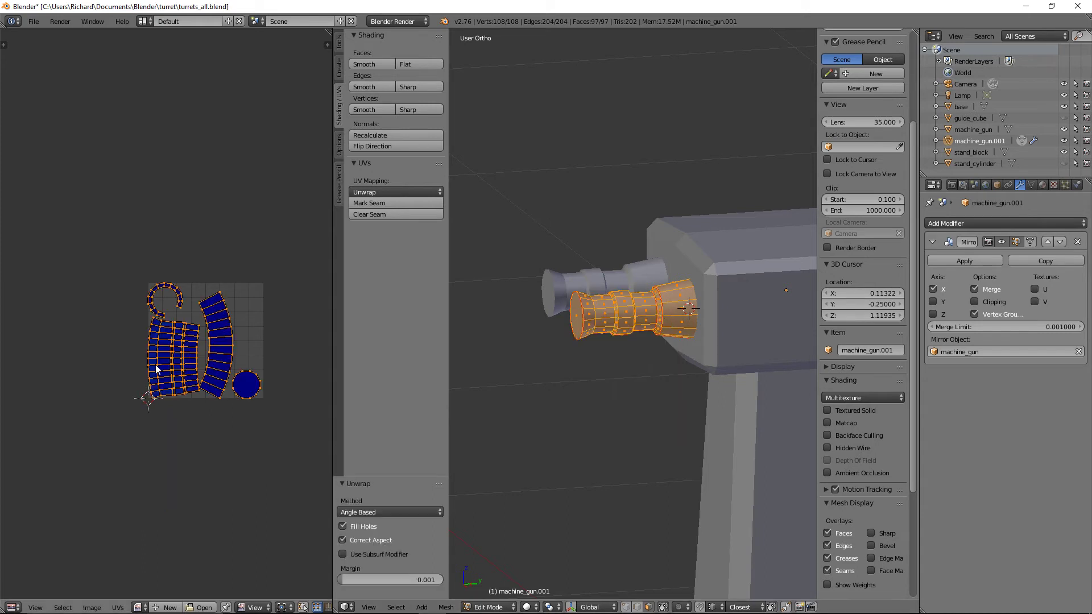
Try nesting the round end-cap UV island inside the ring island, and move it back beside the long curved strip.
scroll(155, 364, up, 2)
right_click(303, 470)
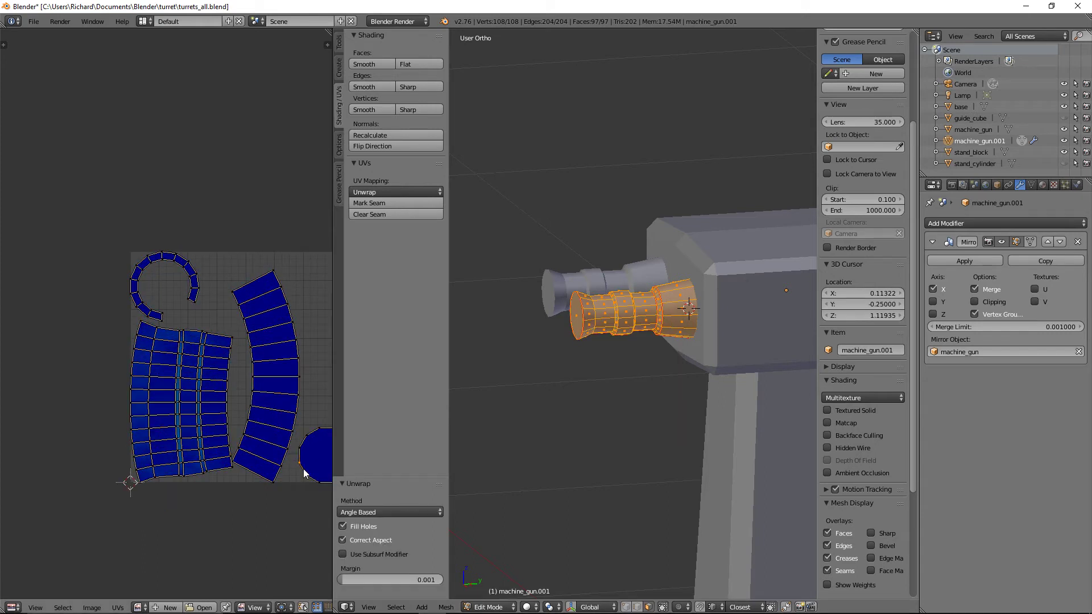
key(ctrl+l)
key(g)
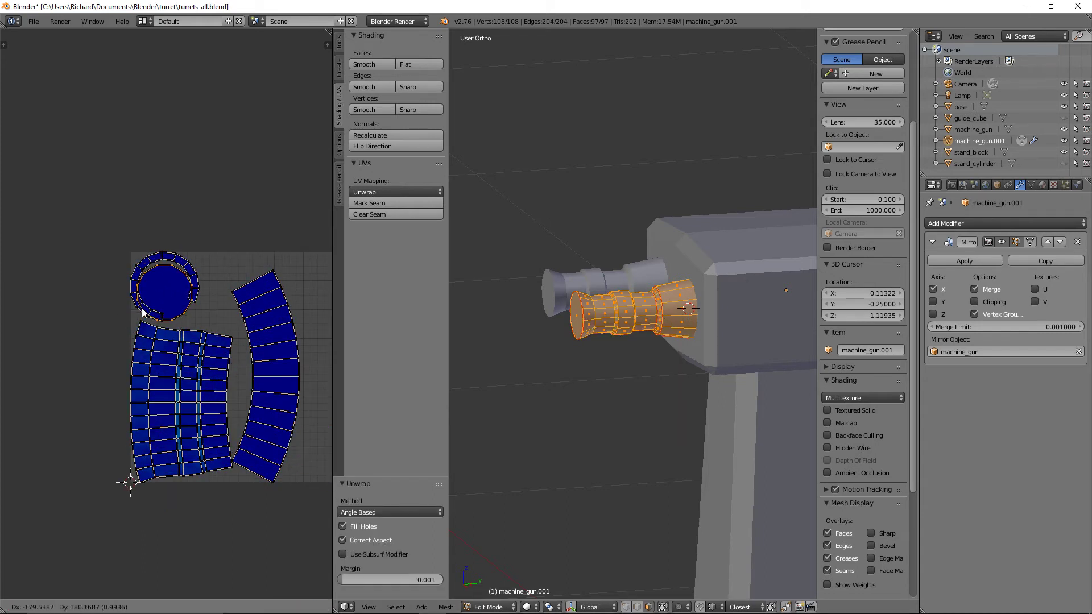
click(145, 304)
scroll(165, 302, up, 3)
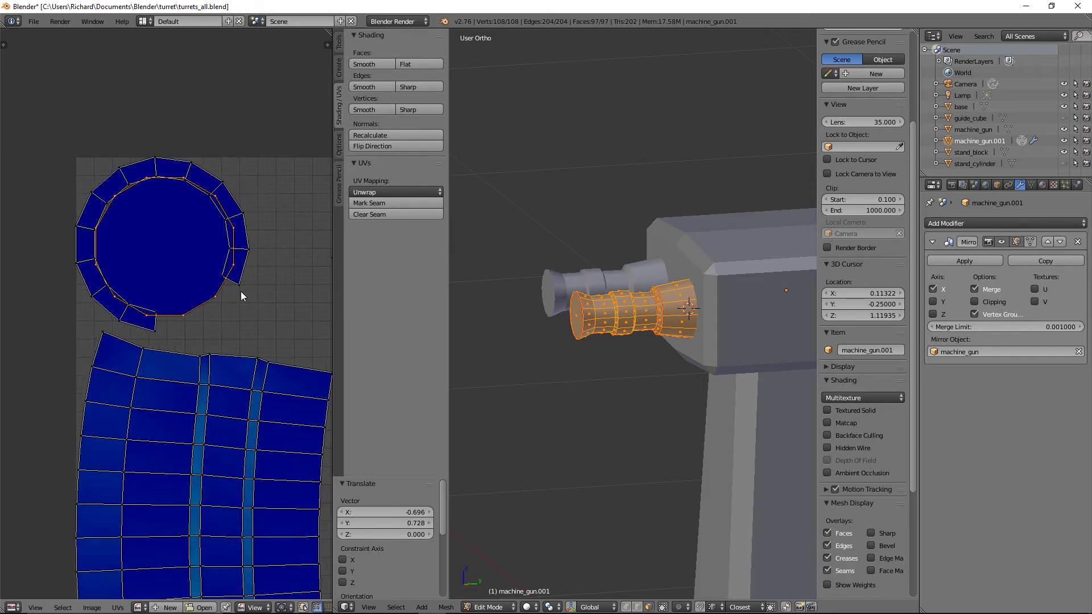
scroll(241, 291, down, 4)
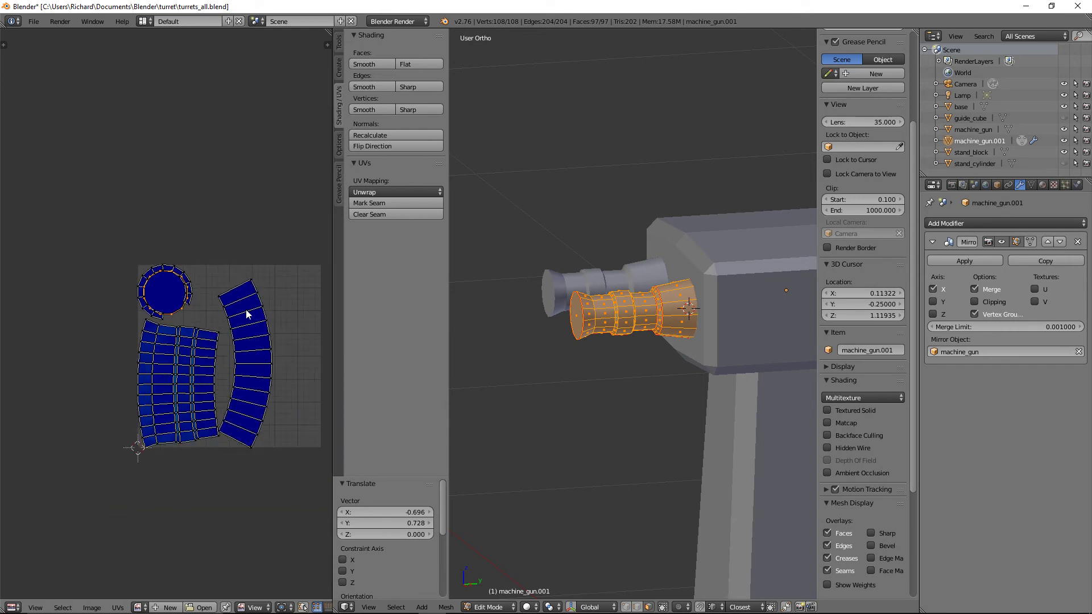
key(g)
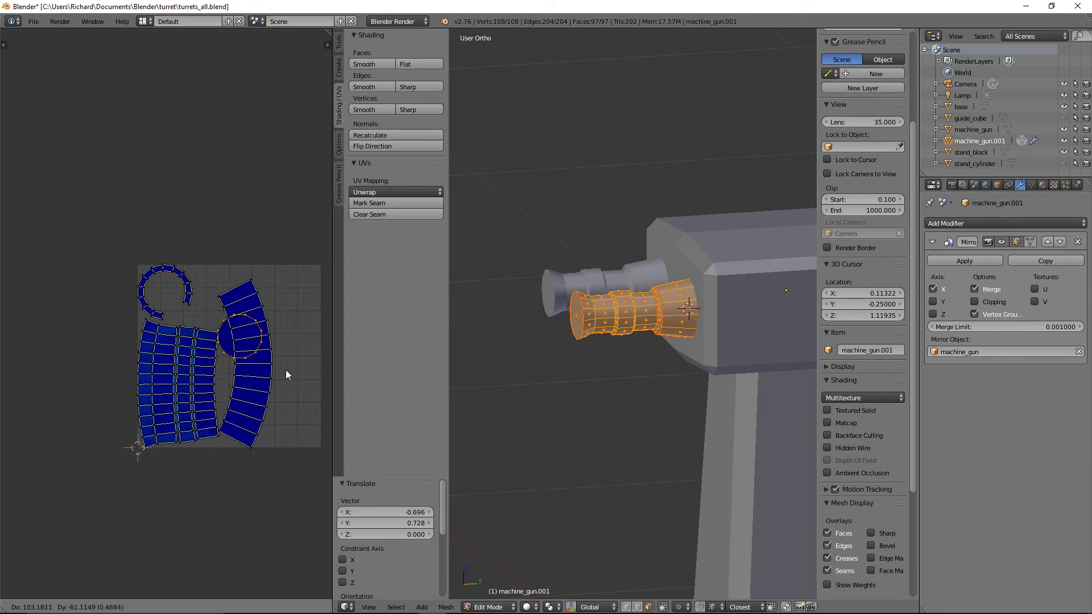
click(311, 439)
Move all of the barrel's UV islands below the UV square and pin them.
key(a)
key(a)
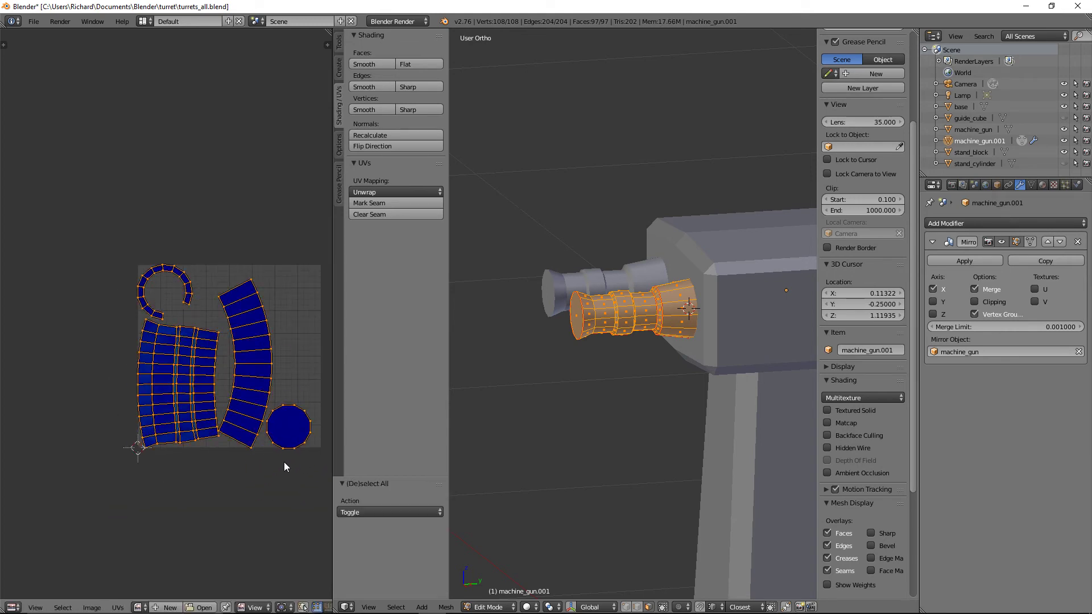
key(g)
click(256, 94)
key(p)
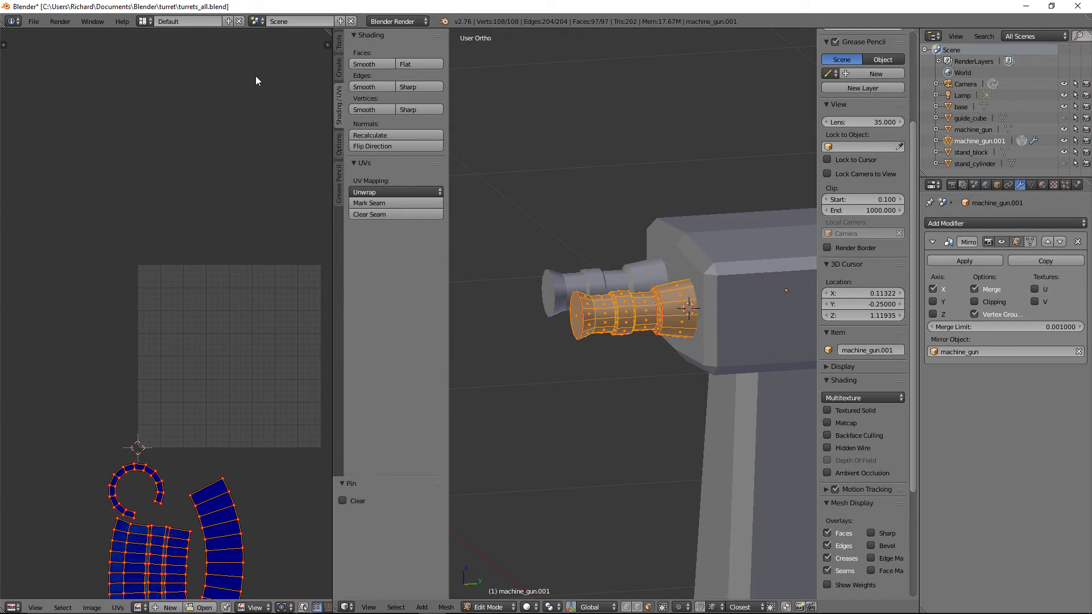
Apply the barrel's Mirror modifier and join both barrels into the machine_gun object.
middle_drag(614, 159, 708, 316)
key(Tab)
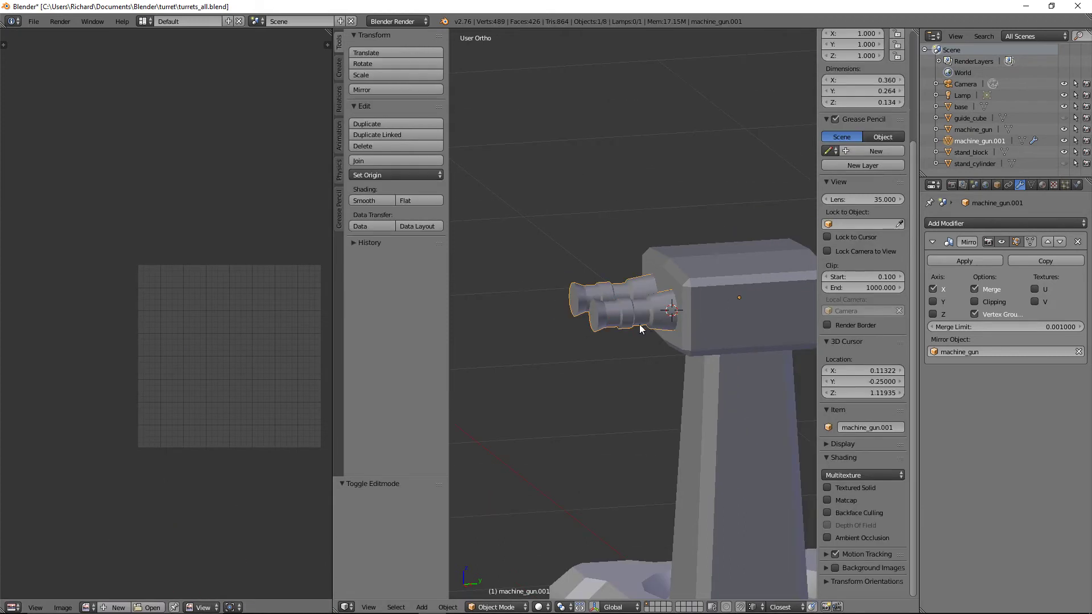
click(974, 260)
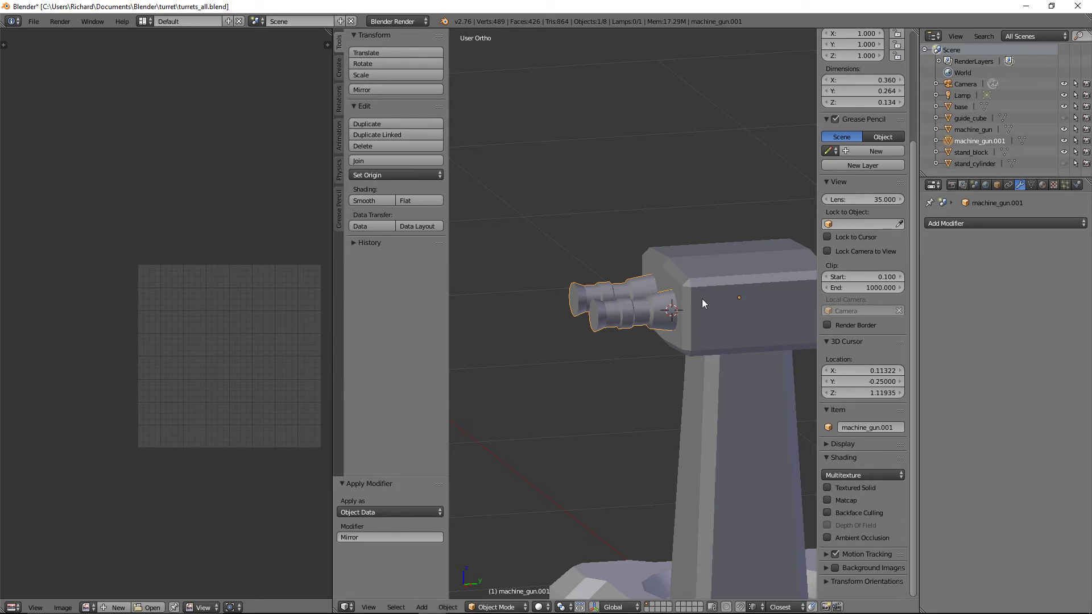
shift+right_click(702, 298)
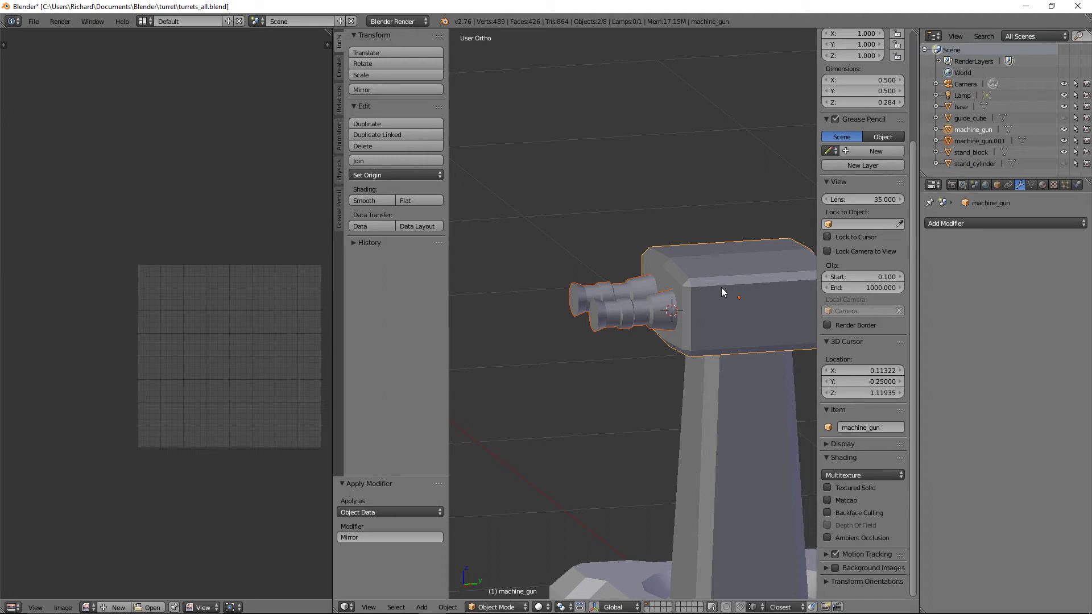
key(ctrl+j)
Select one of the two large rear faces of the machine_gun body and snap the 3D cursor to its centre.
scroll(721, 292, down, 5)
middle_drag(705, 346, 702, 401)
key(Tab)
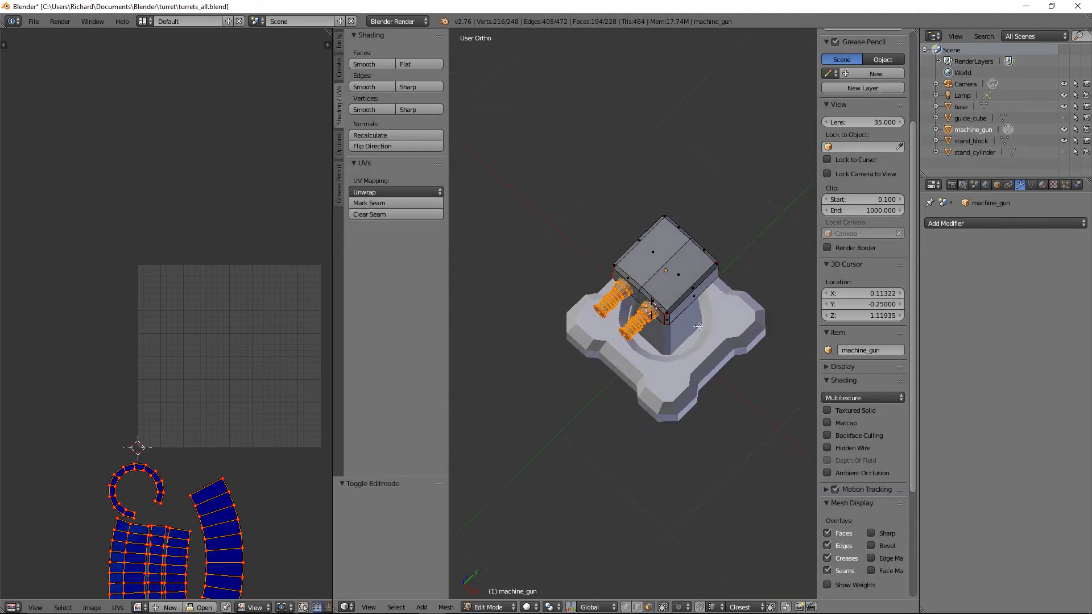
middle_drag(694, 296, 663, 278)
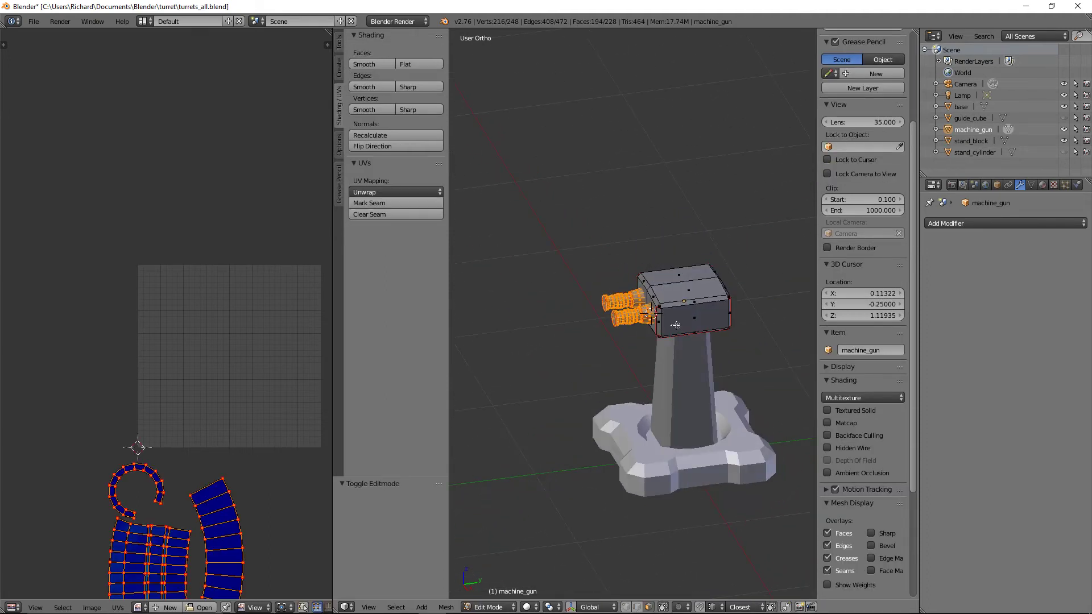
middle_drag(677, 325, 625, 261)
right_click(625, 313)
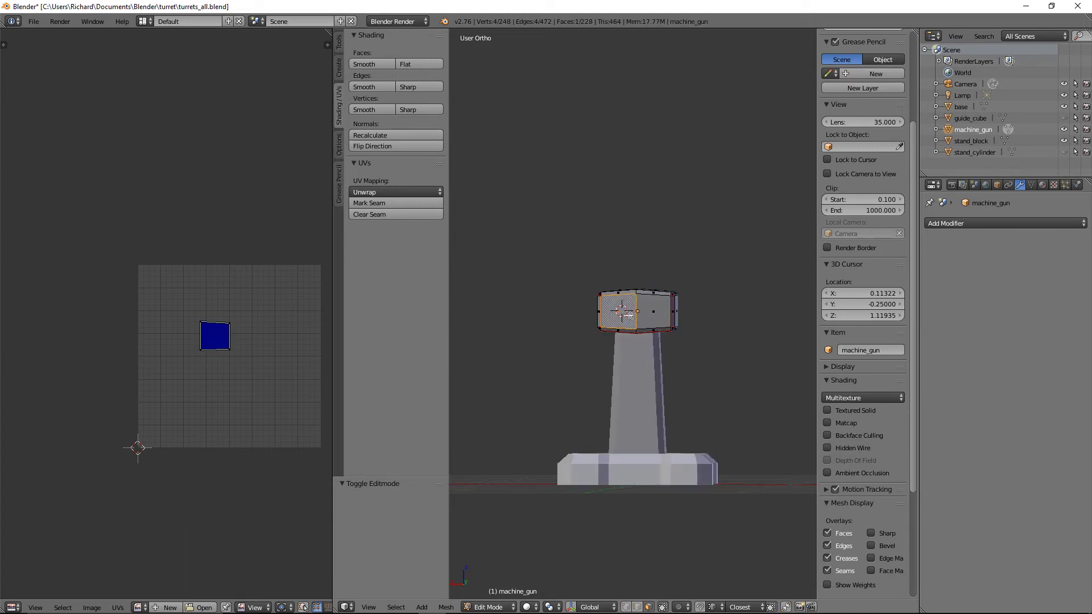
key(KP_1)
middle_drag(664, 259, 526, 305)
scroll(527, 305, up, 3)
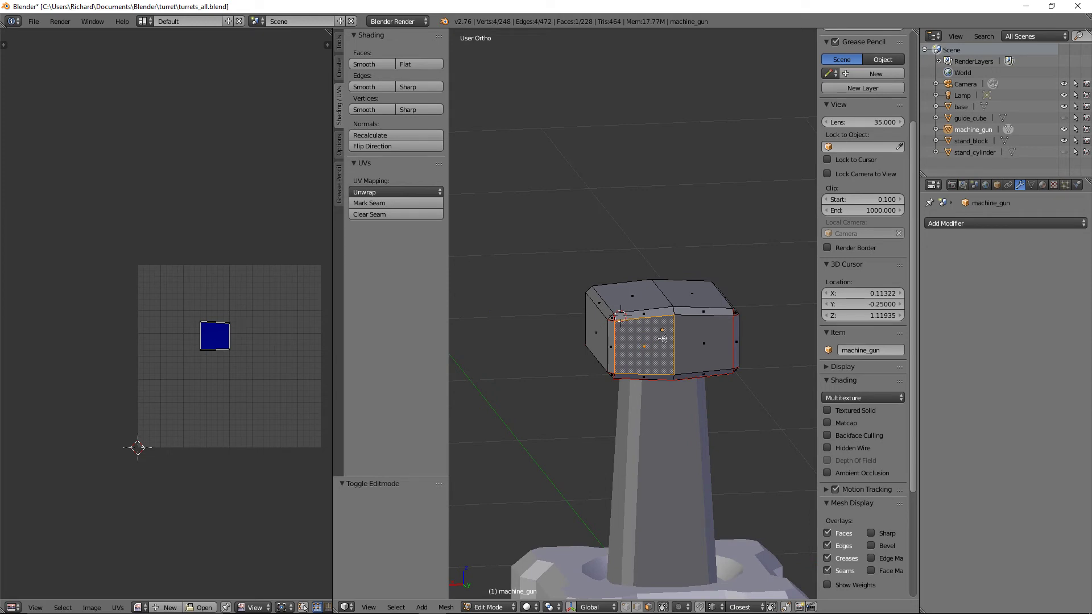
key(u)
key(shift+s)
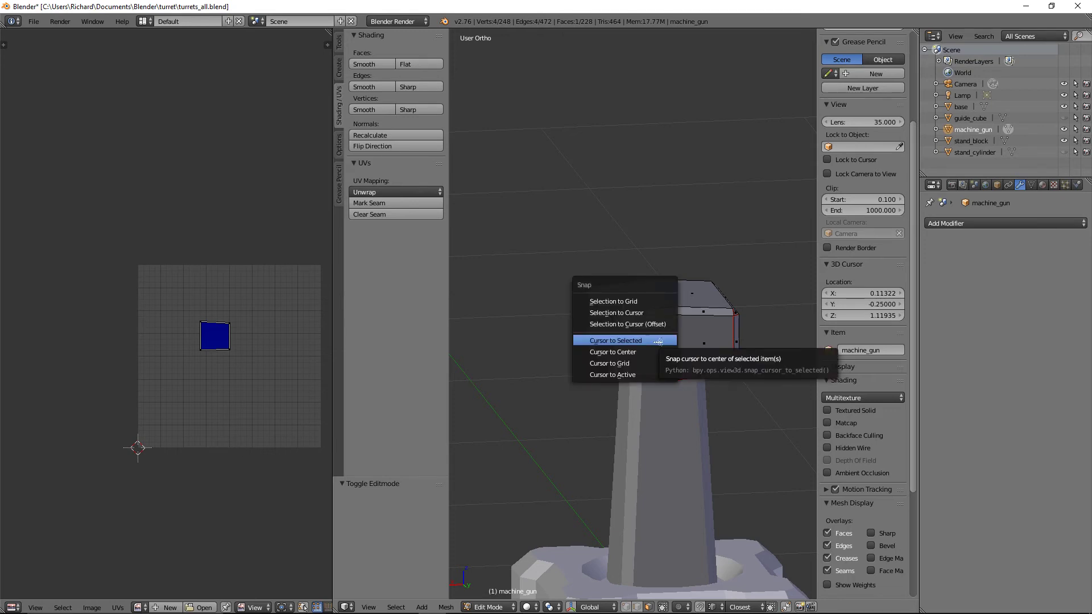
click(658, 342)
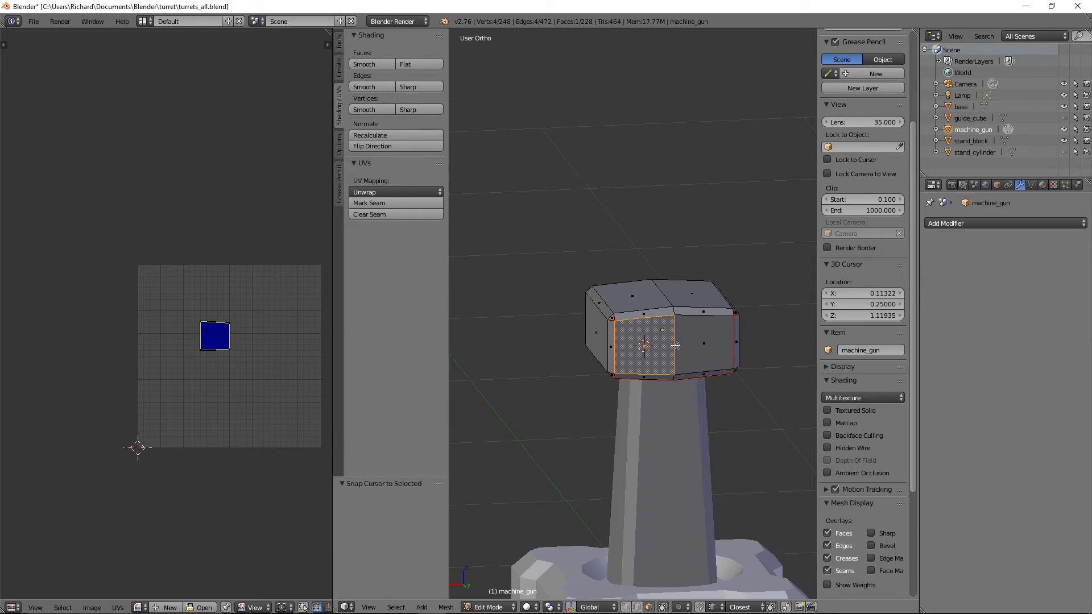
Add an open-ended 12-sided cylinder mesh at the 3D cursor on the machine_gun's rear face in Object Mode.
key(KP_1)
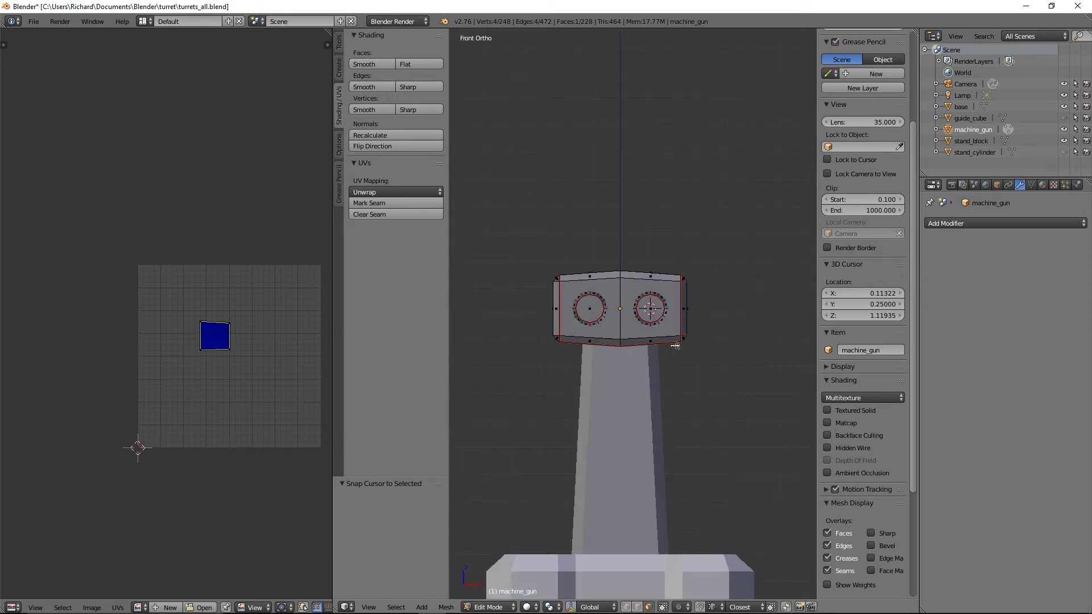
key(KP_3)
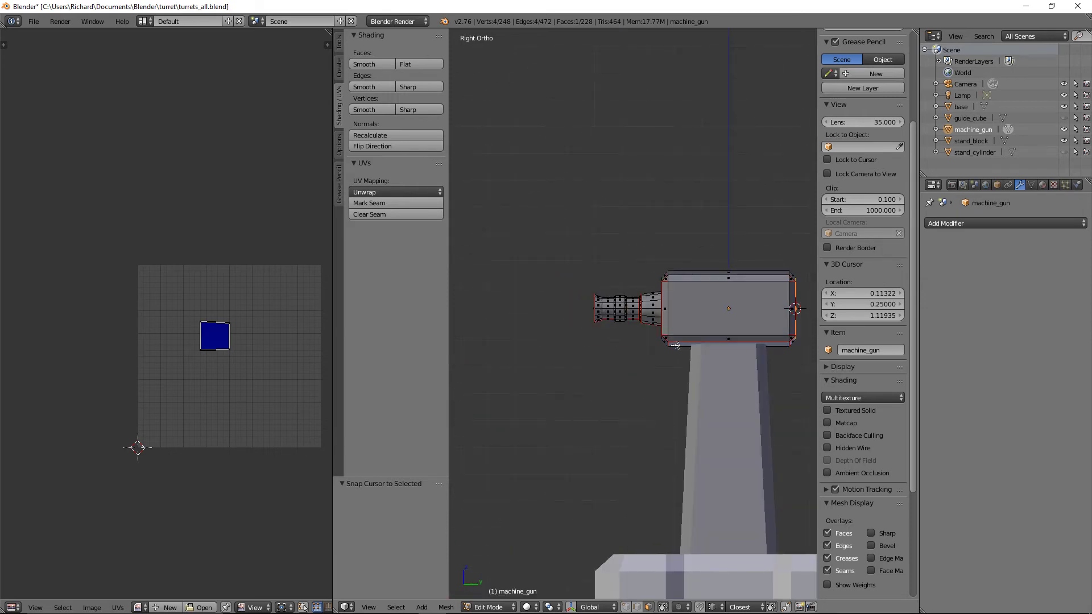
key(Tab)
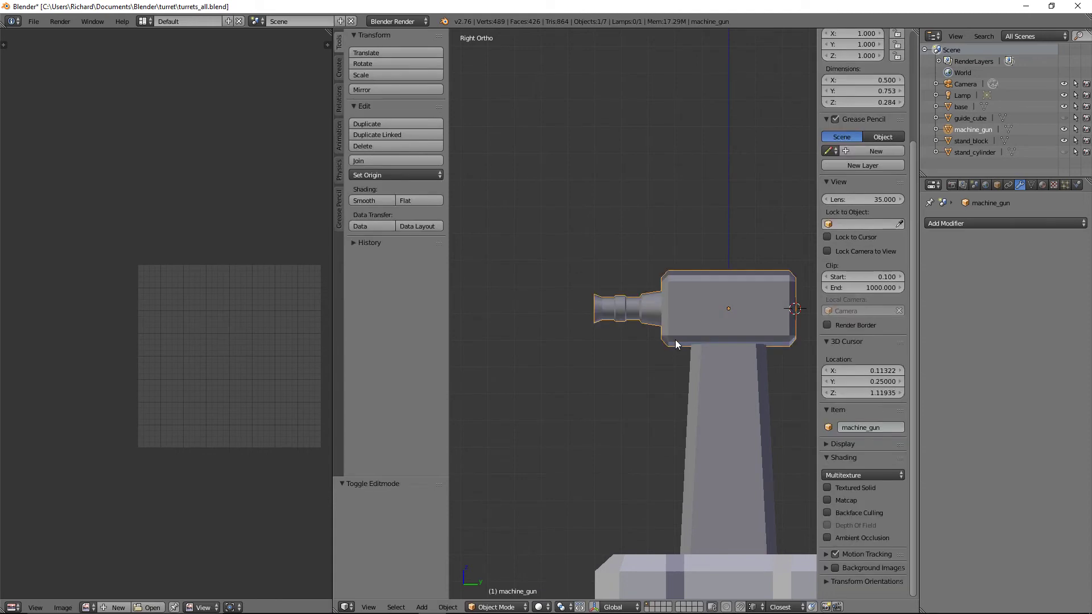
key(ctrl+KP_1)
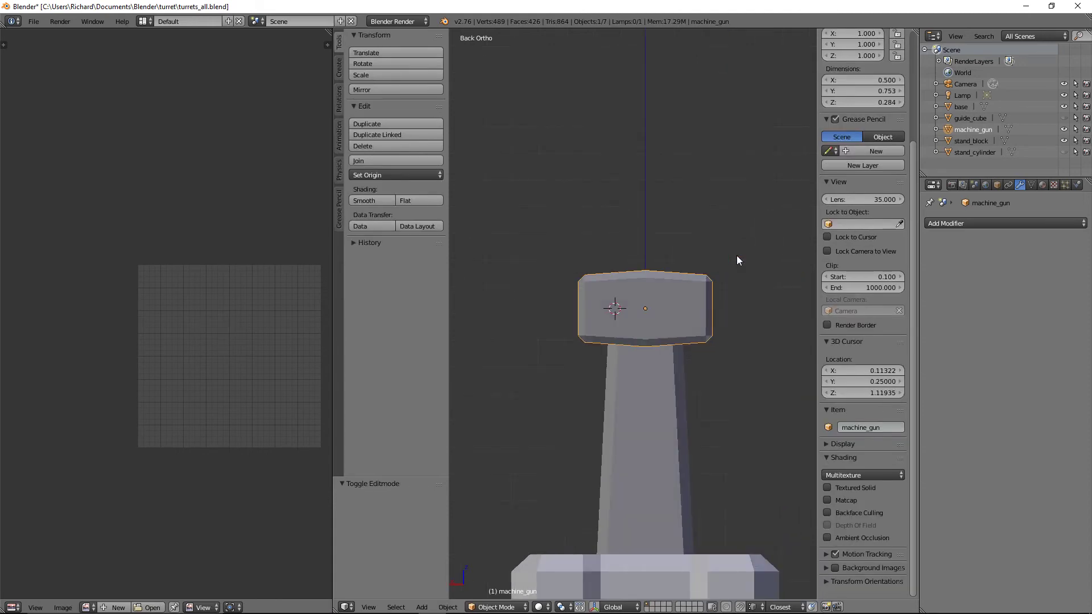
key(shift+a)
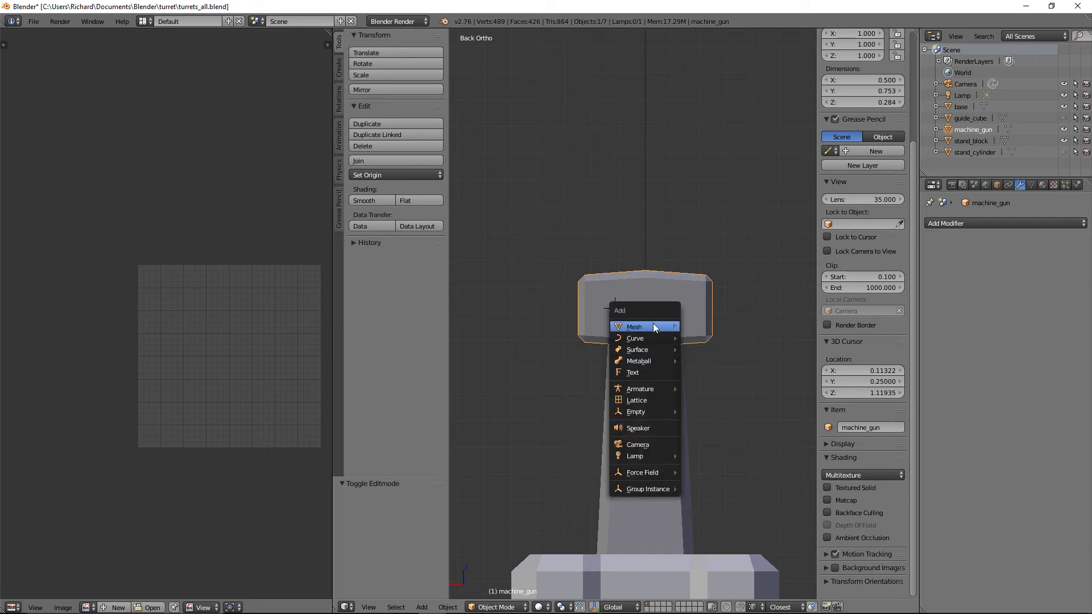
mouse_move(653, 323)
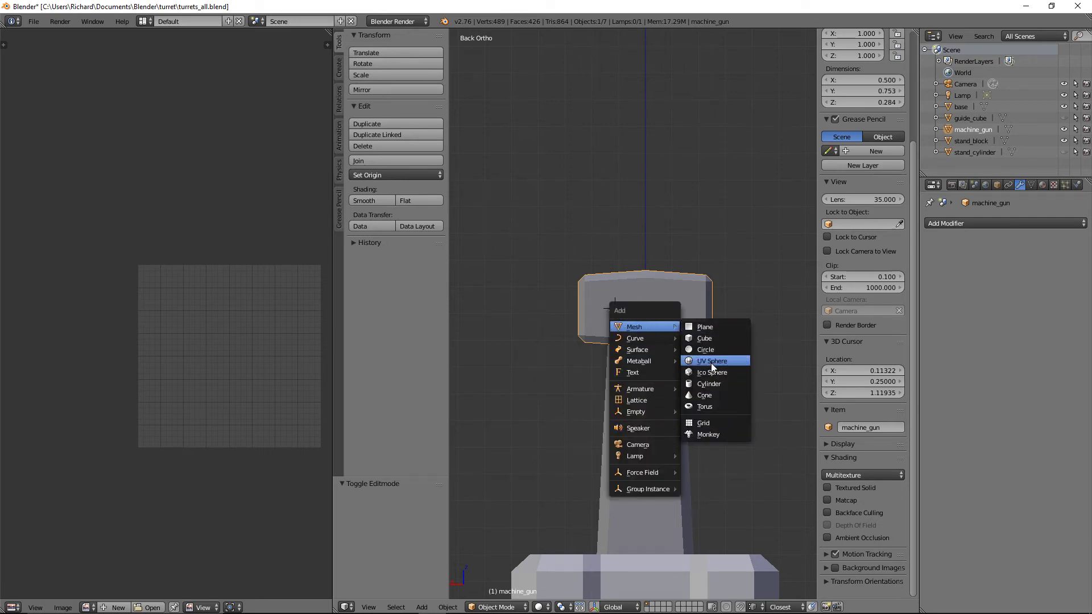
click(709, 384)
scroll(379, 552, down, 4)
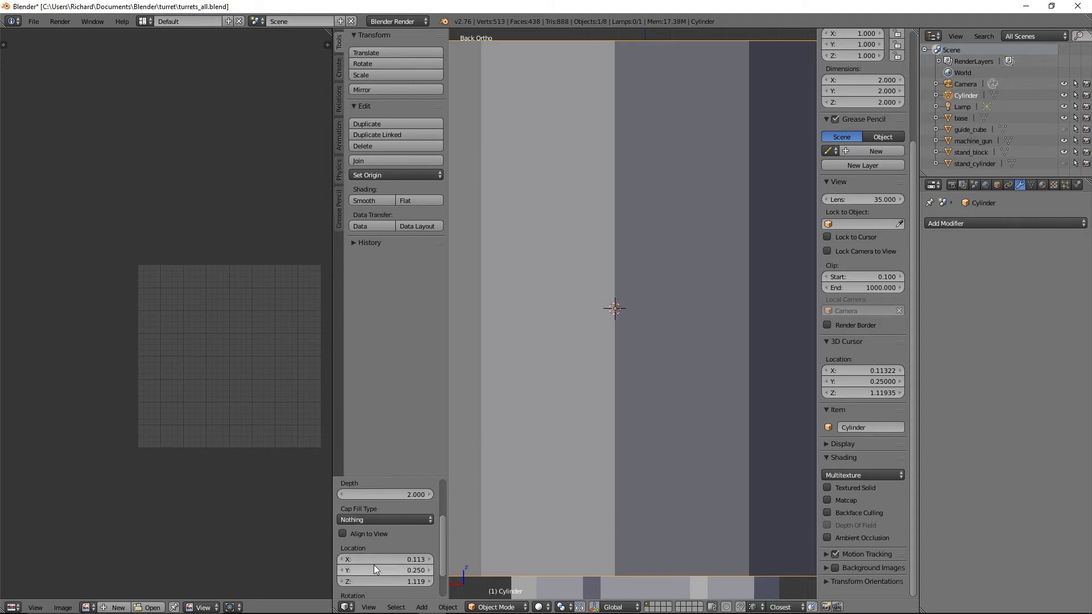
scroll(697, 357, down, 7)
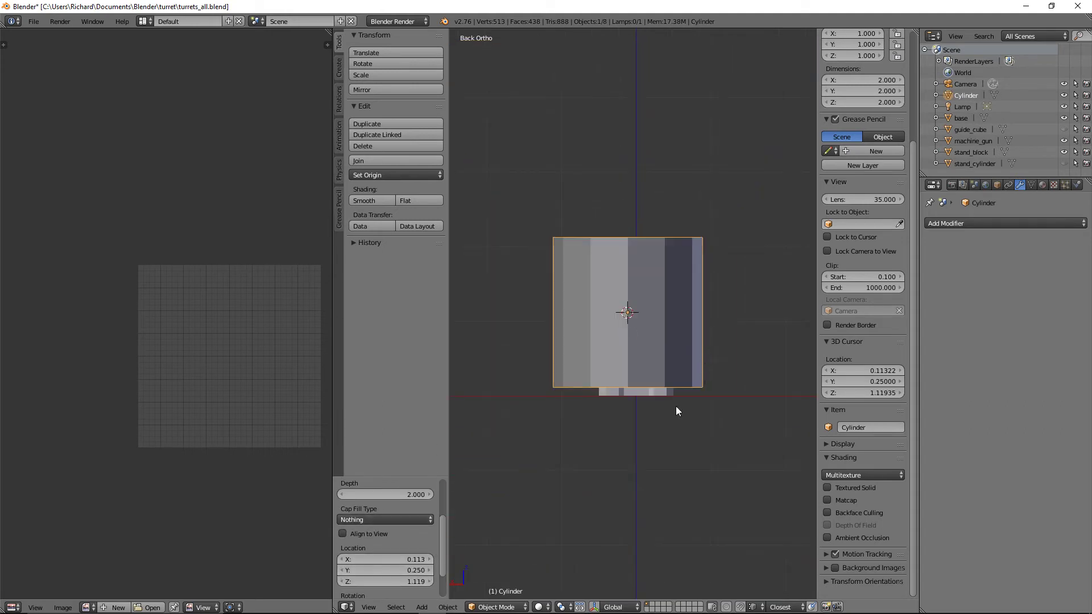
scroll(424, 517, up, 4)
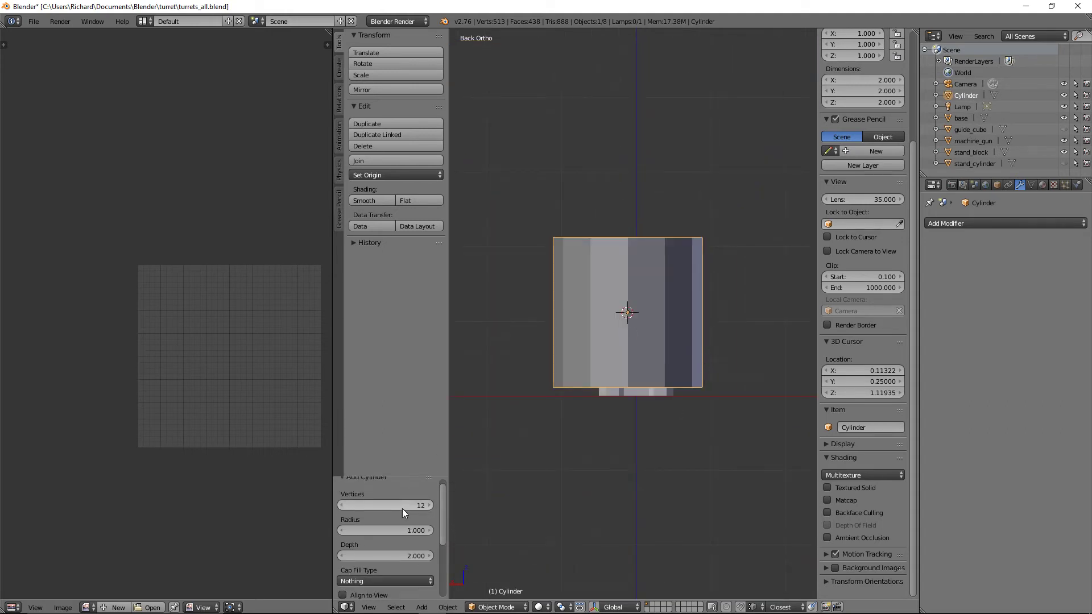
Rotate the new cylinder 90° about the X axis so it points out of the gun's rear.
key(r)
key(x)
key(9)
key(0)
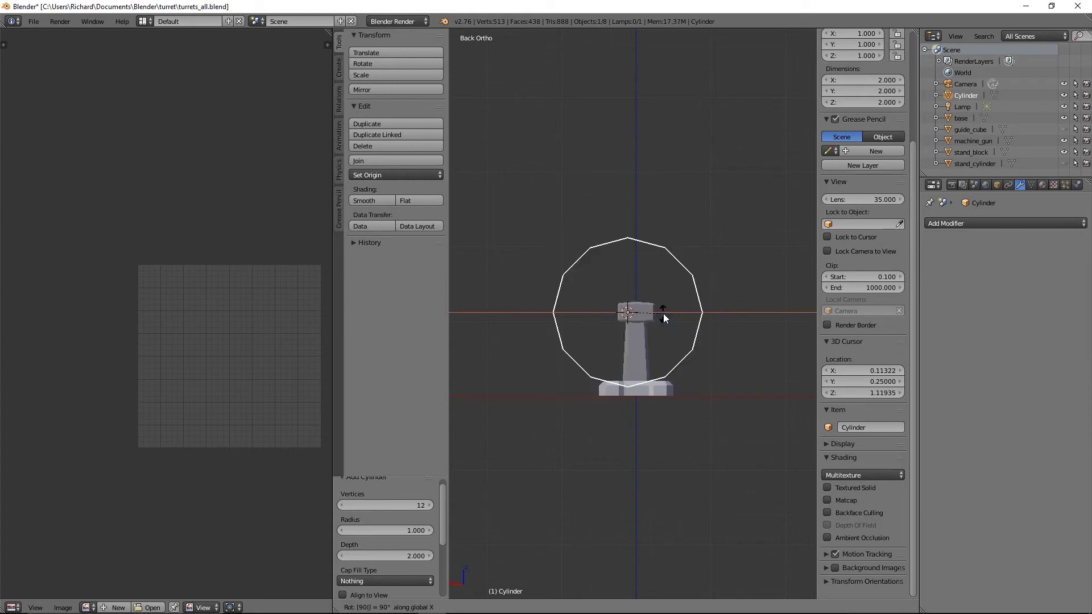
key(Return)
Scale the cylinder down uniformly to about 0.142 across so it fits within one half of the rear face.
key(s)
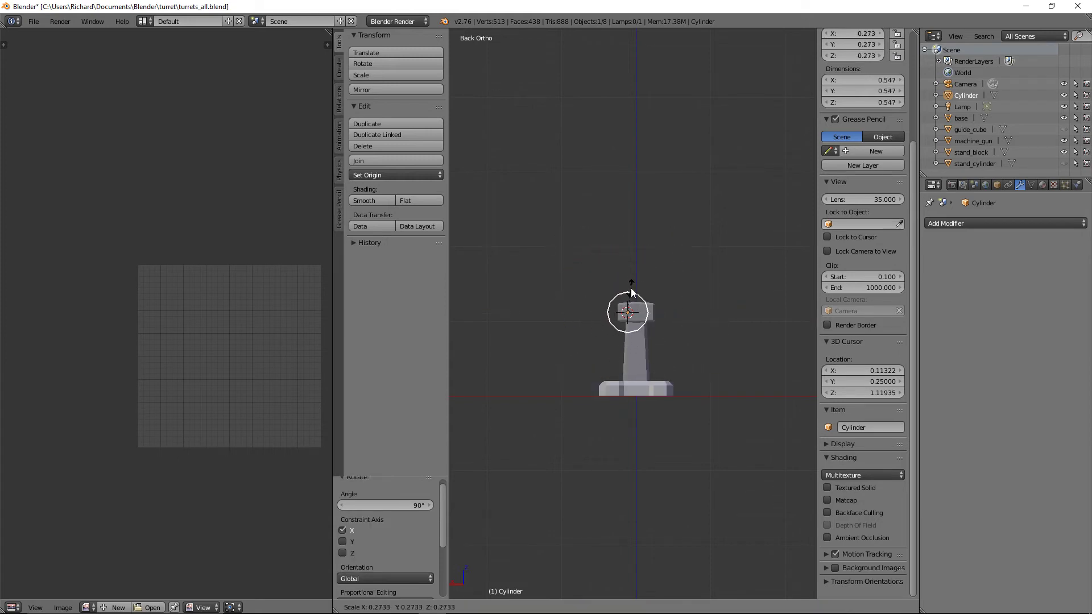
click(632, 293)
scroll(633, 293, up, 9)
key(s)
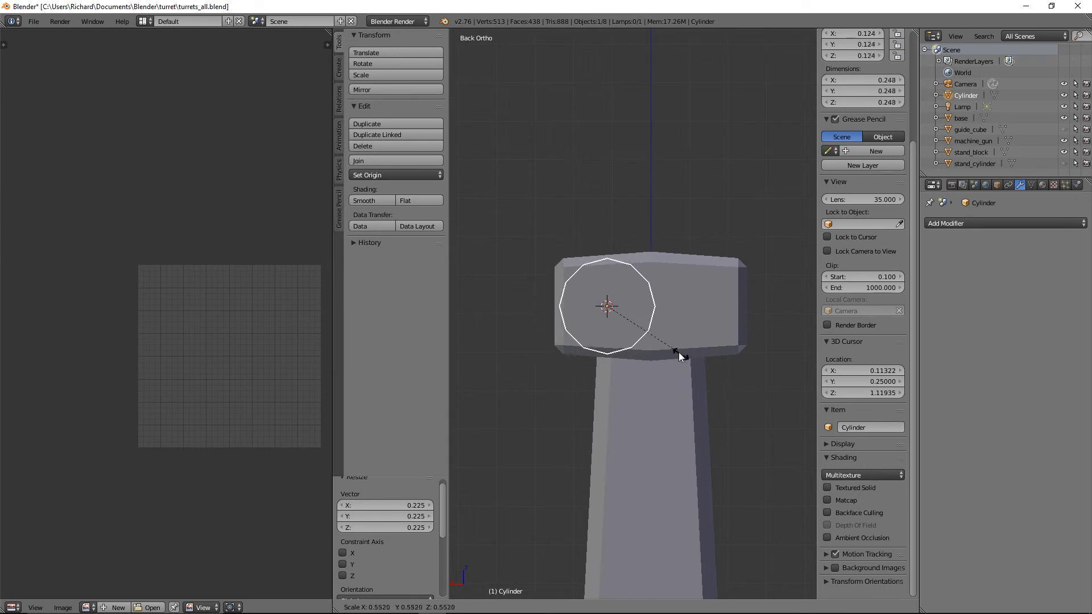
click(660, 343)
key(KP_1)
key(KP_3)
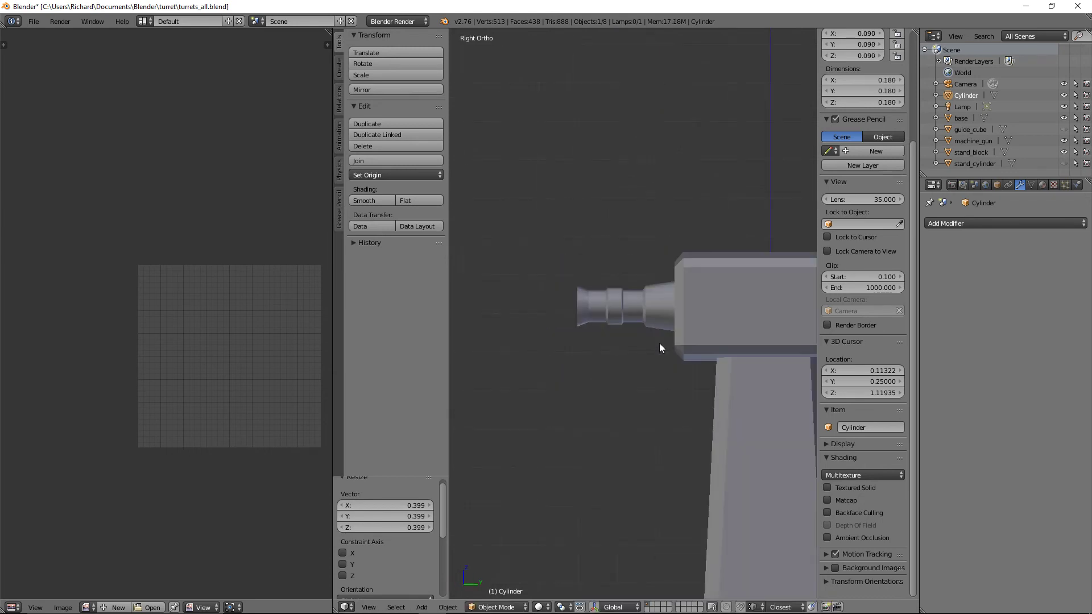
scroll(661, 348, down, 2)
shift+middle_drag(659, 347, 465, 298)
scroll(700, 320, up, 3)
shift+middle_drag(700, 320, 704, 442)
key(s)
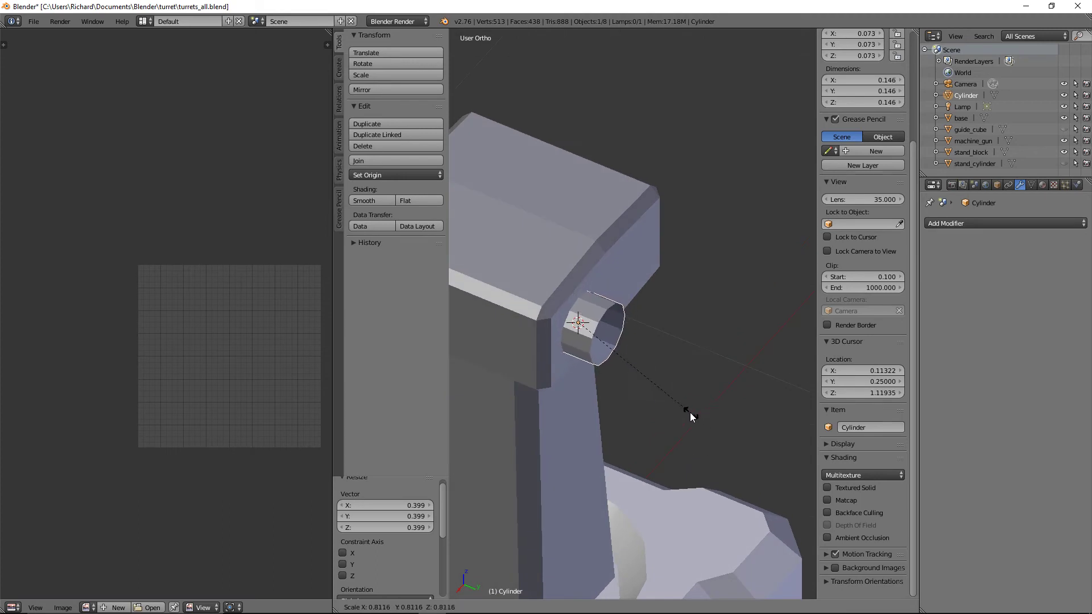
click(689, 412)
Move the cylinder rearward along Y until only its front end stays embedded in the gun body.
key(KP_8)
key(KP_3)
key(z)
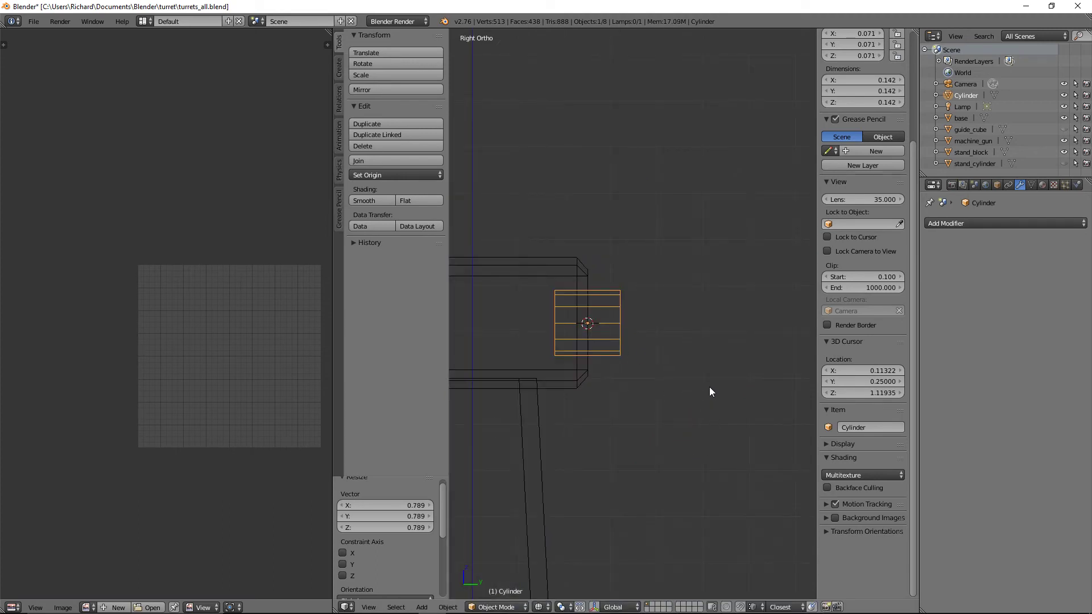
key(g)
key(y)
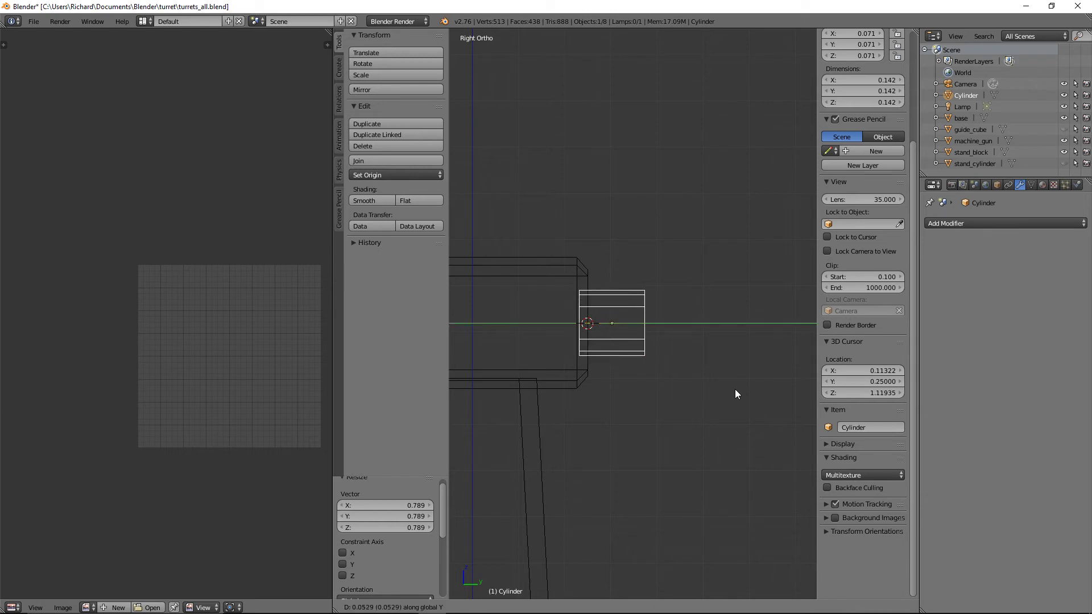
click(738, 394)
Move the cylinder's rear edge loop inward along Y, shortening the cylinder to about 0.076.
key(Tab)
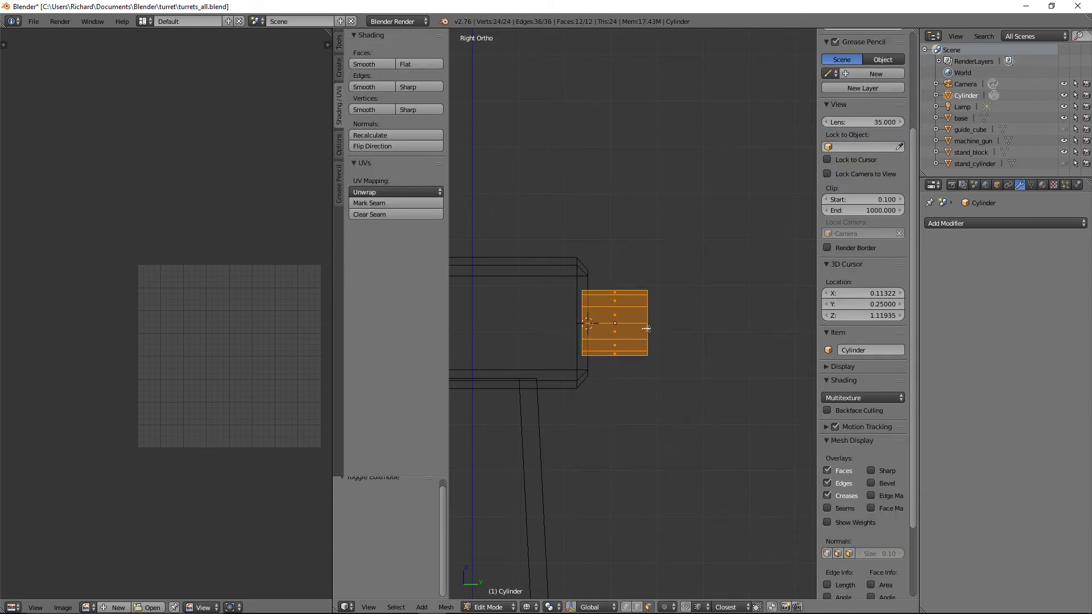
key(ctrl+Tab)
click(642, 329)
alt+right_click(648, 330)
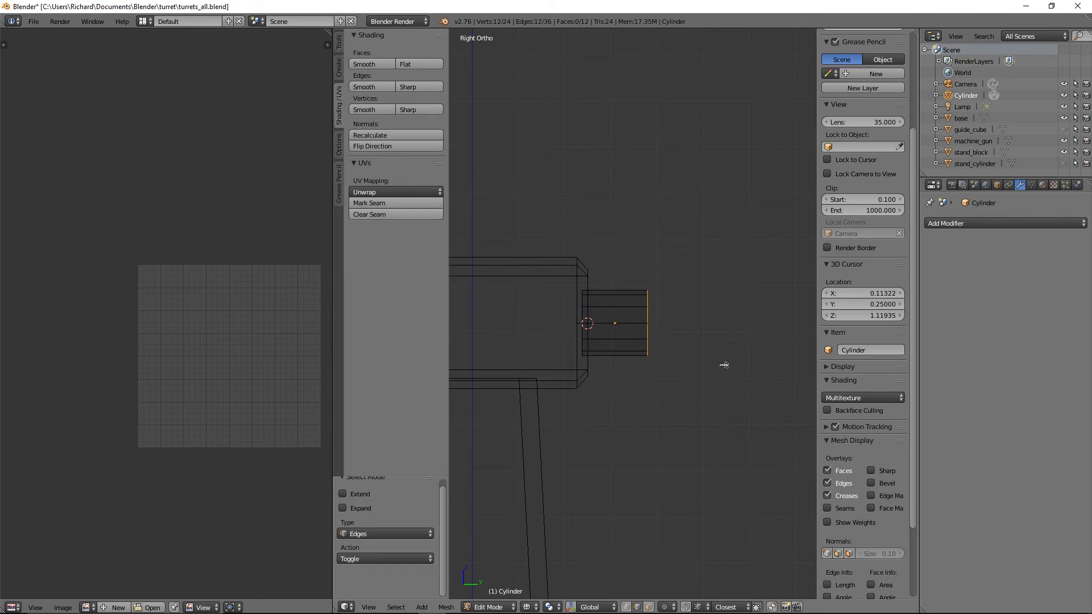
key(g)
key(y)
click(695, 363)
Taper the cylinder by scaling its rear edge loop to about 0.73, and fill that end with a face.
mouse_move(695, 363)
middle_down()
mouse_move(700, 397)
mouse_move(658, 439)
mouse_move(704, 397)
mouse_move(654, 375)
middle_up()
key(s)
click(678, 385)
key(z)
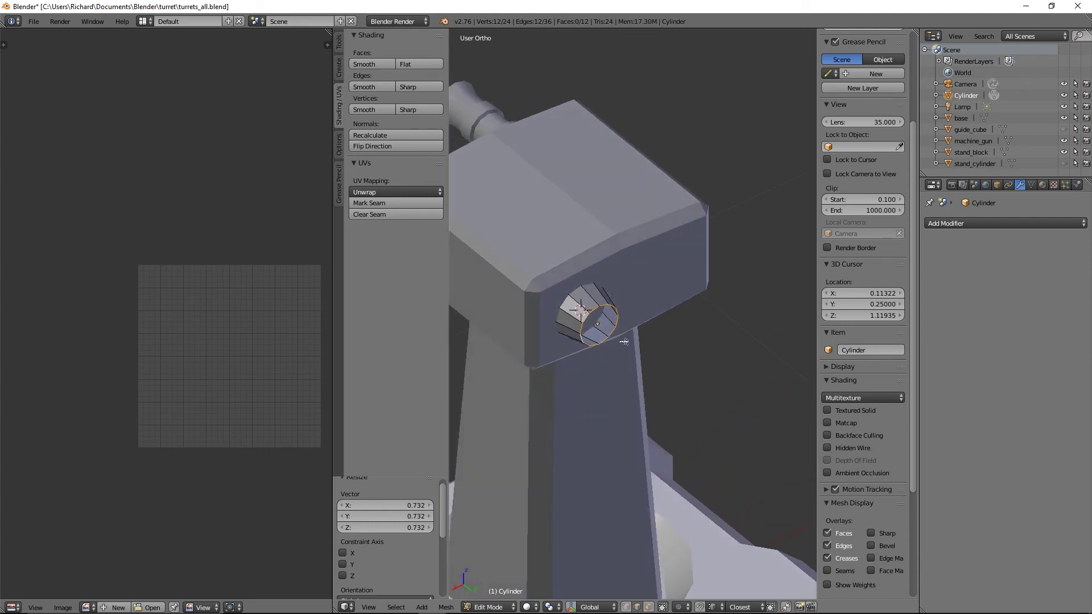
key(f)
middle_drag(626, 342, 616, 308)
Shade the cylinder's side faces smooth, leaving out the end cap, and enable Auto Smooth for the mesh.
key(ctrl+Tab)
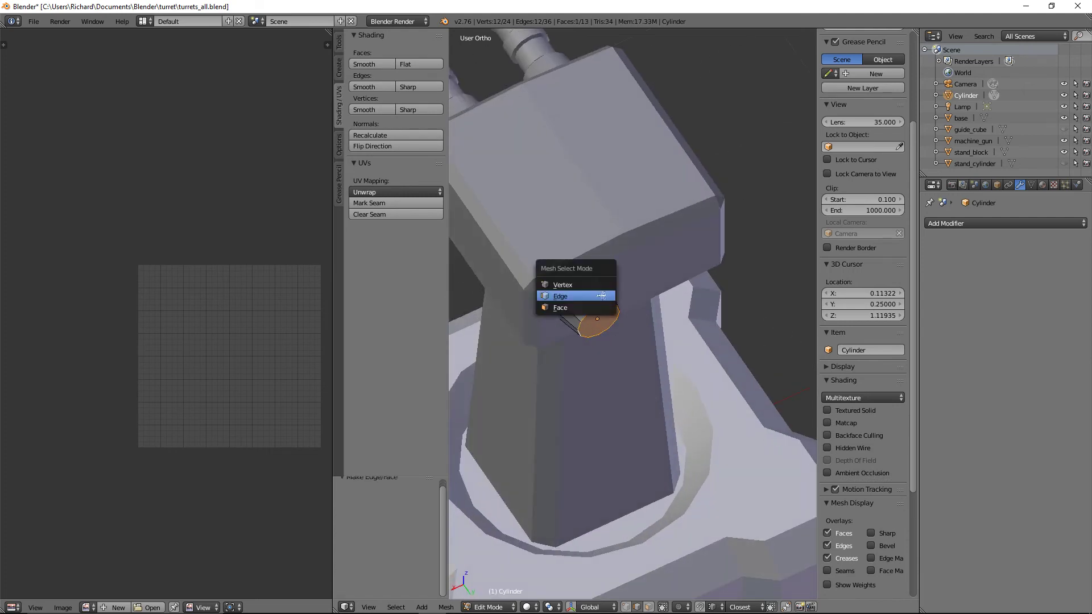
click(601, 298)
key(ctrl+i)
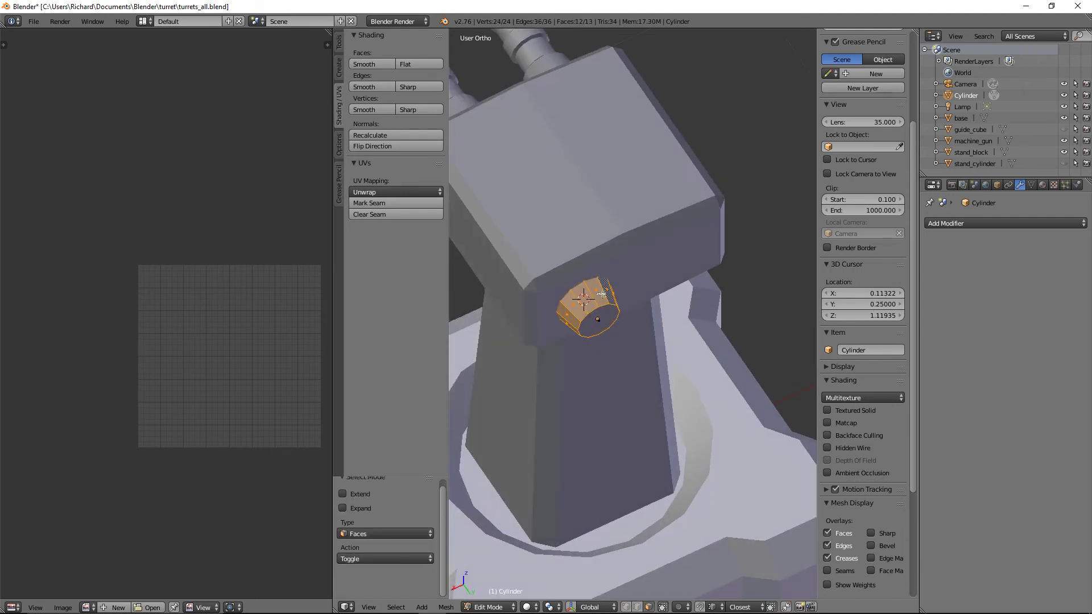
click(384, 64)
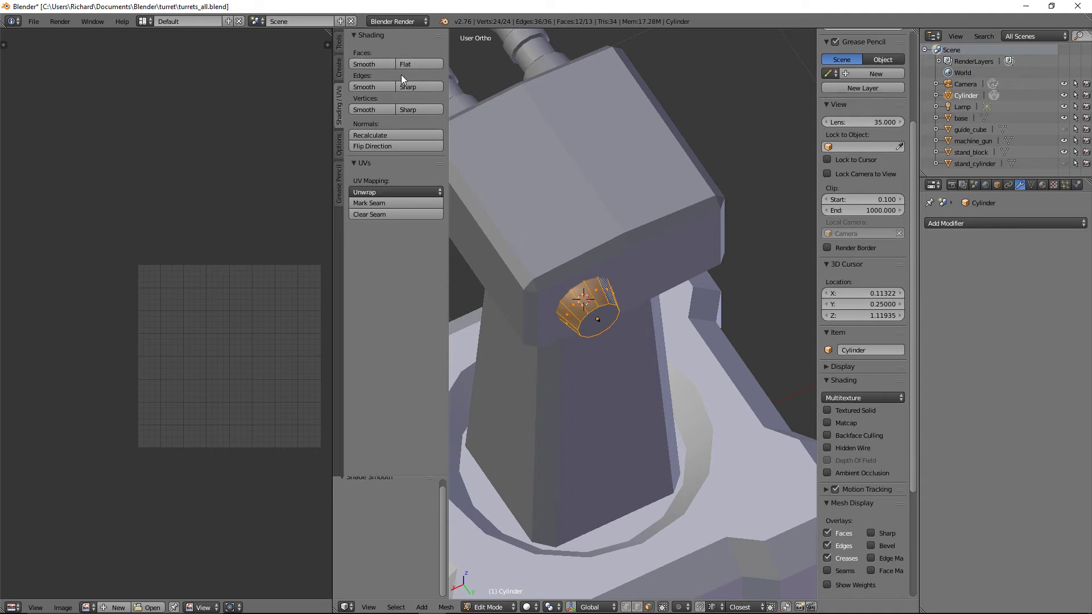
click(1031, 185)
click(955, 259)
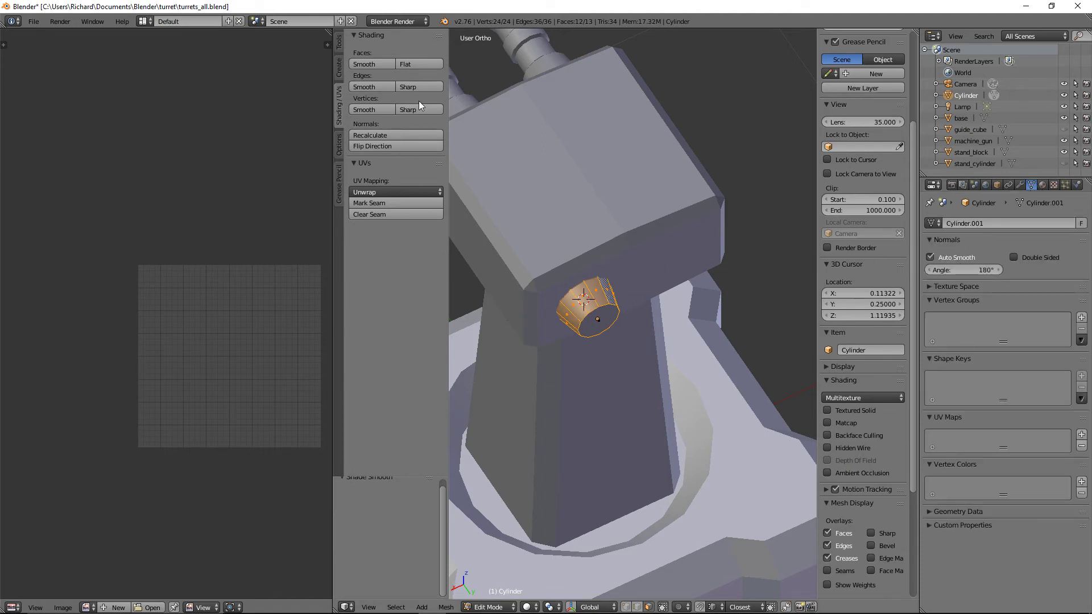
Mark the edge loop around the cylinder's end cap as sharp.
key(ctrl+Tab)
key(2)
alt+right_click(593, 310)
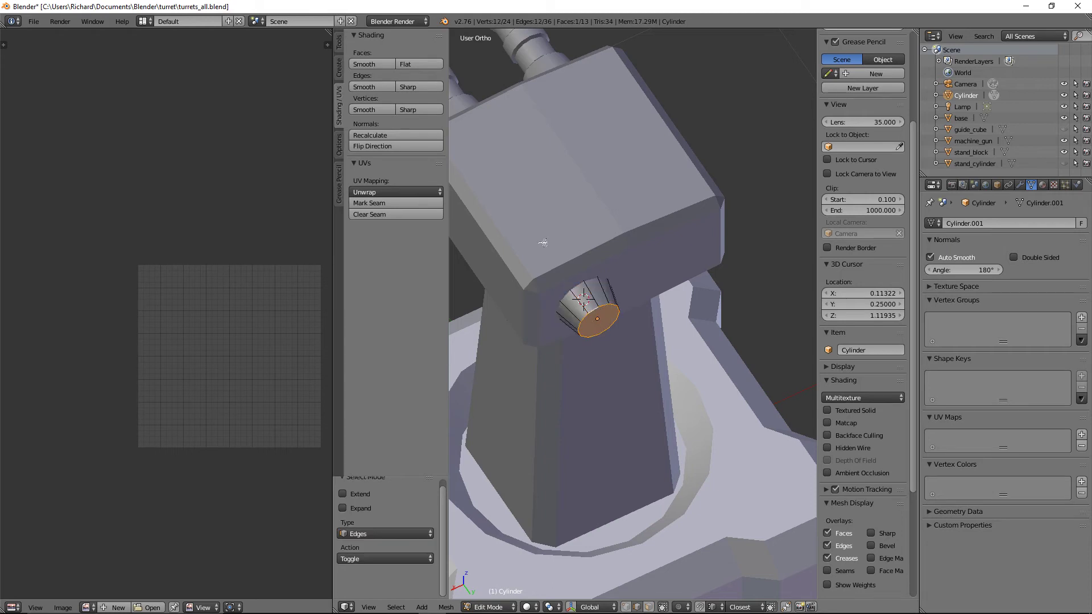
click(430, 86)
middle_drag(764, 320, 606, 358)
Mark one lengthwise side edge and the end-cap edge loop as seams, and hide the sharp-edge overlay.
scroll(658, 370, up, 5)
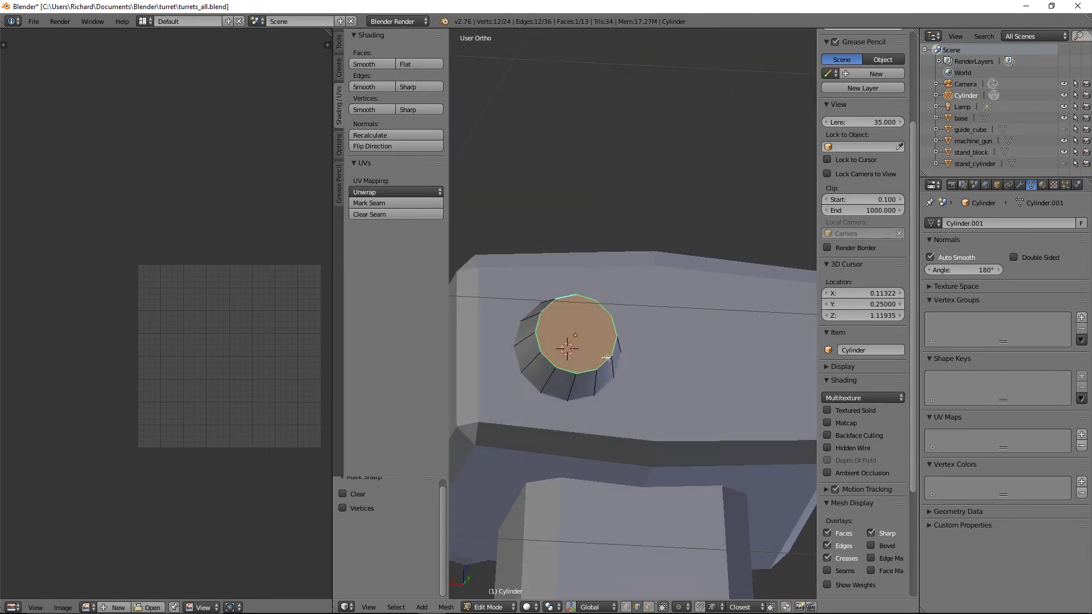
right_click(575, 382)
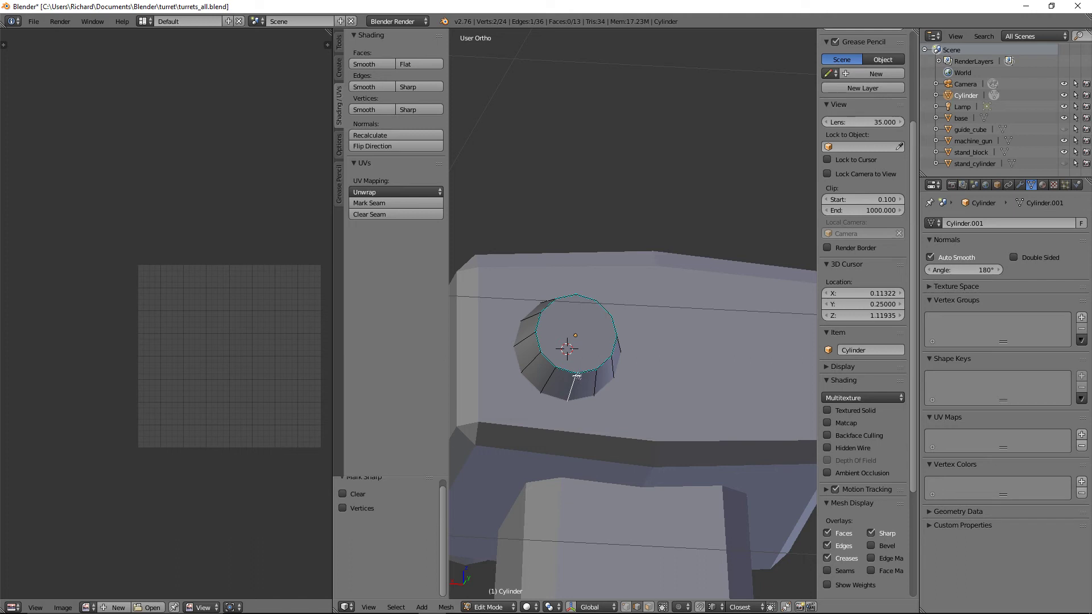
alt+shift+right_click(586, 371)
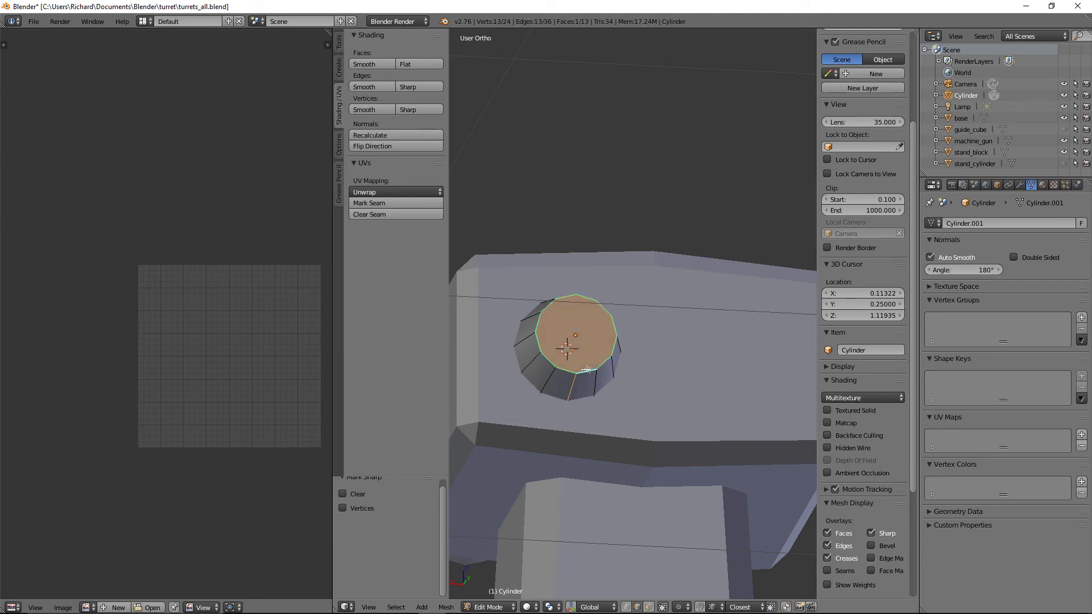
key(ctrl+e)
click(617, 359)
click(871, 533)
Select the whole cylinder mesh and unwrap its UVs.
middle_drag(659, 354, 659, 381)
key(a)
key(a)
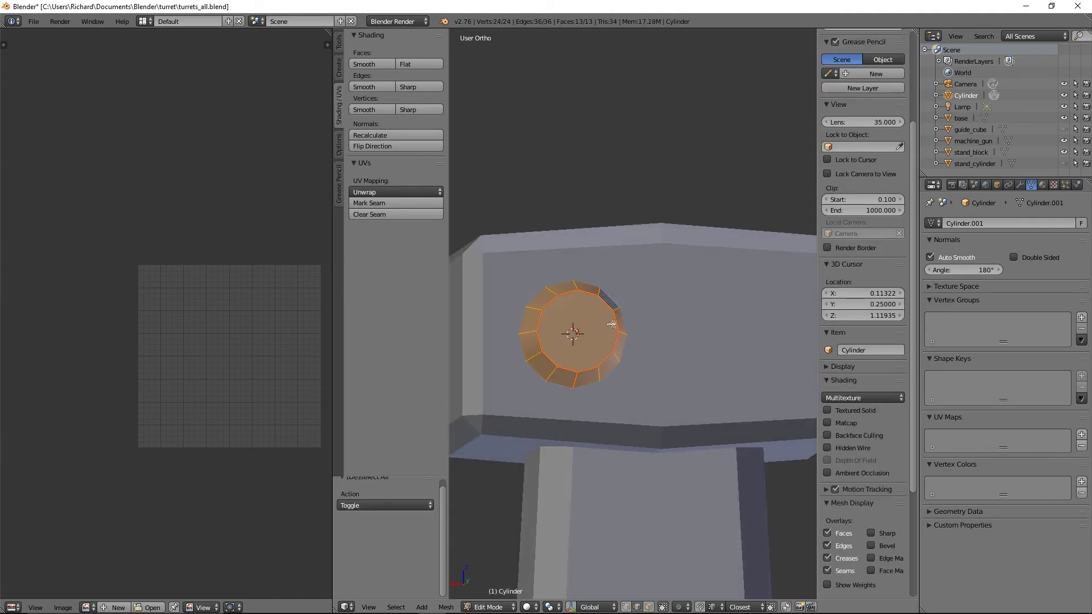
key(u)
click(611, 324)
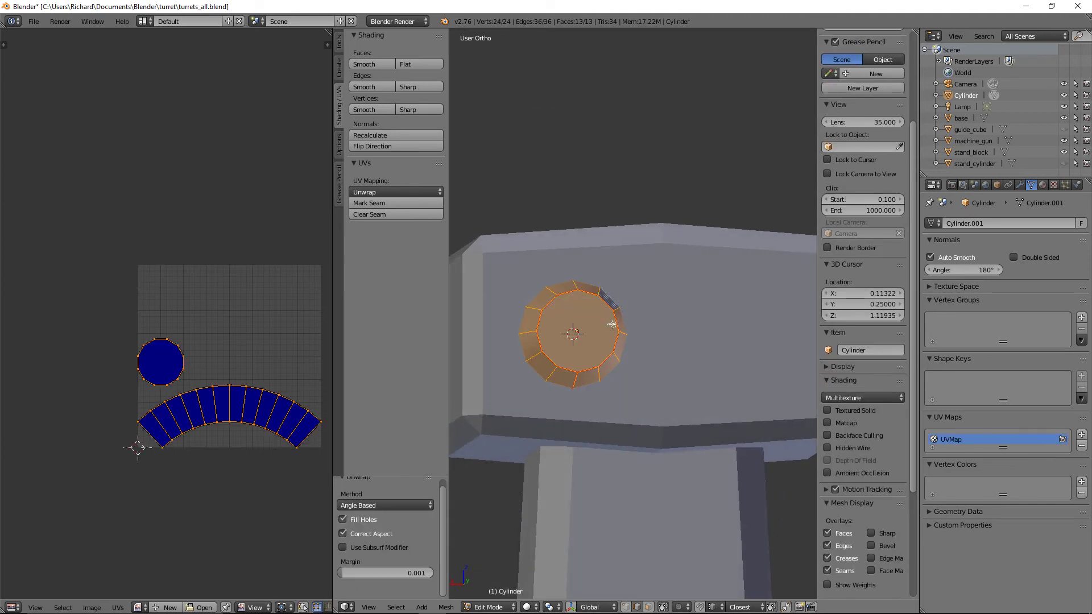
scroll(663, 334, down, 2)
Add a Mirror modifier on X to the cylinder object, with machine_gun as the mirror object.
key(Tab)
right_click(616, 321)
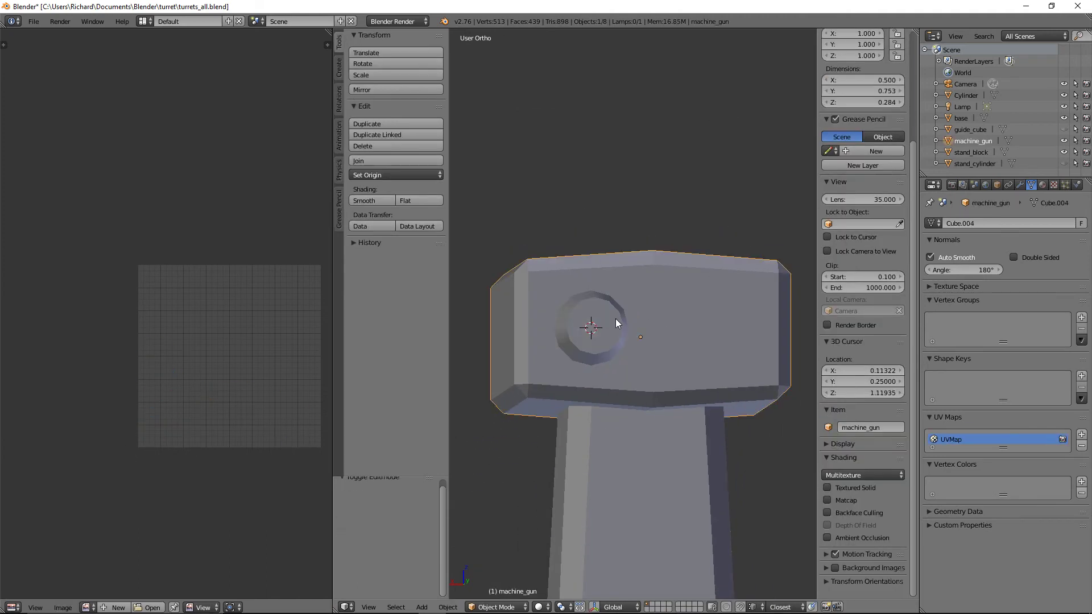
right_click(616, 321)
middle_drag(615, 321, 691, 361)
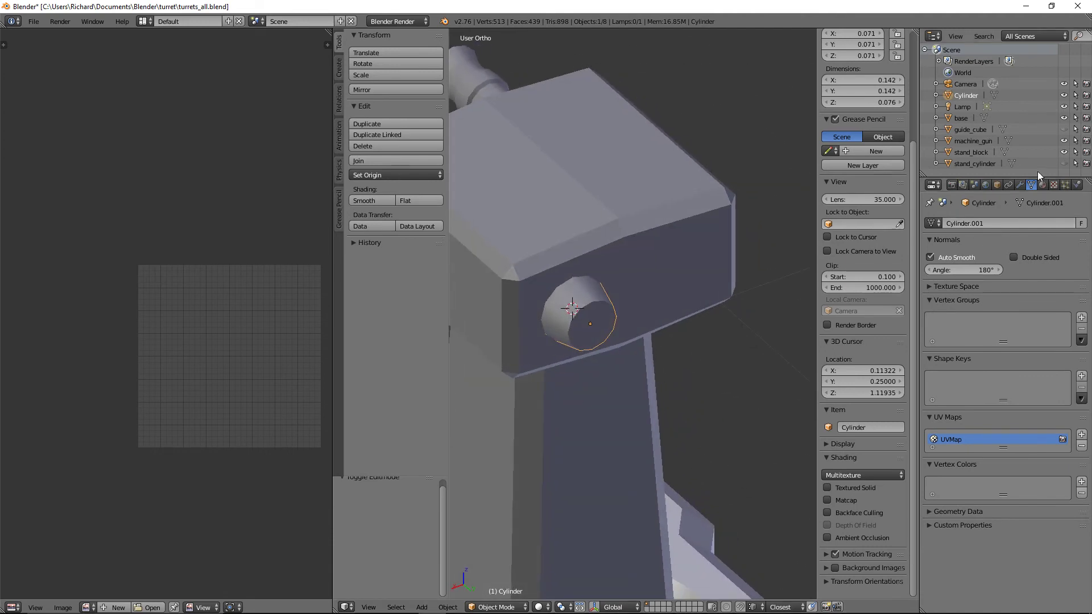
click(1019, 185)
click(998, 224)
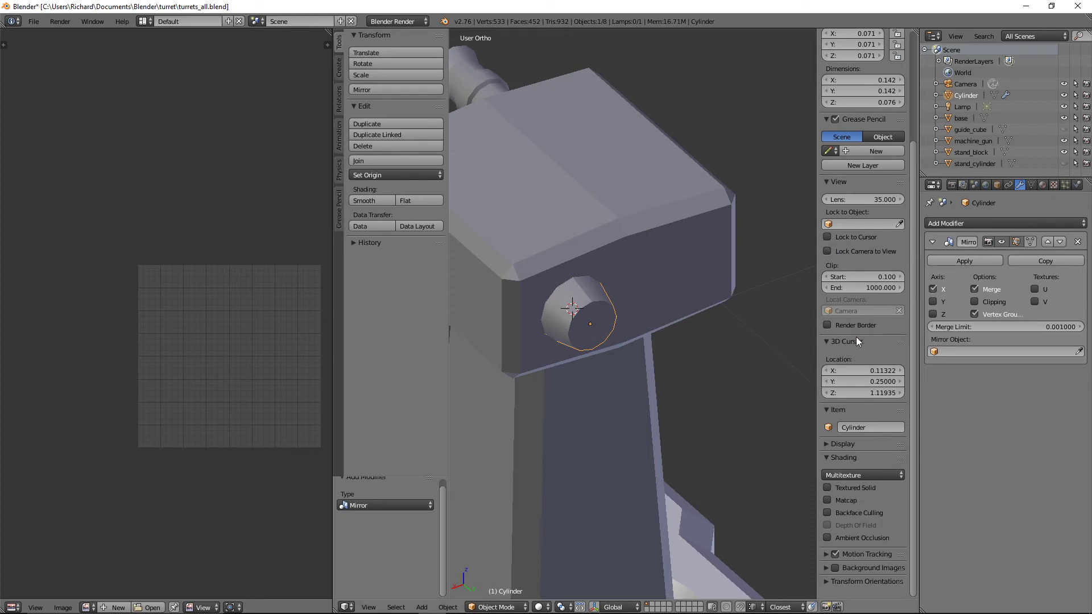
click(944, 352)
click(949, 414)
middle_drag(749, 339, 722, 343)
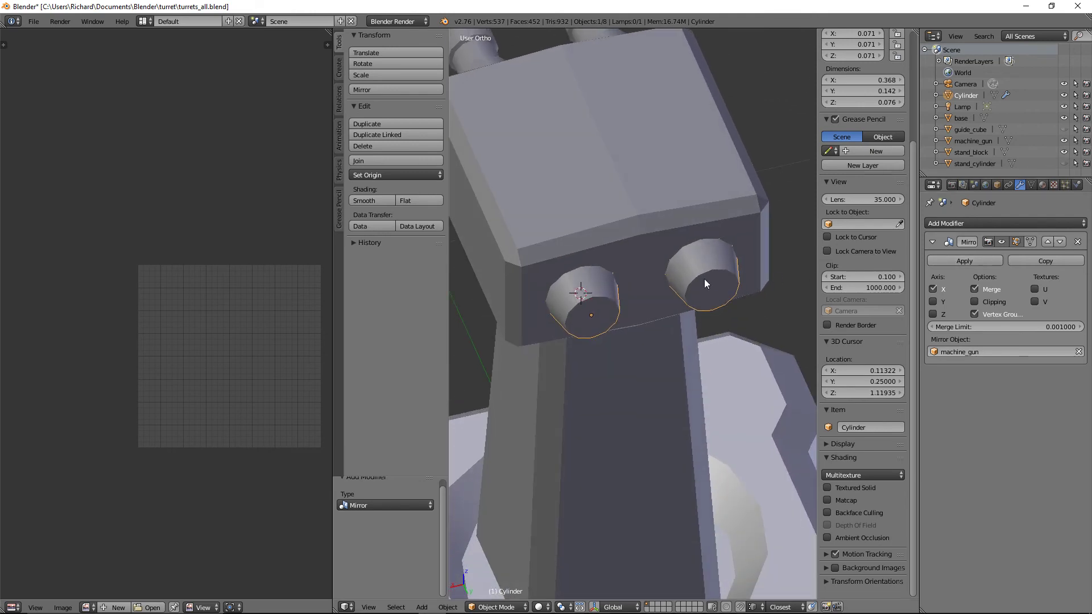
middle_drag(704, 278, 719, 257)
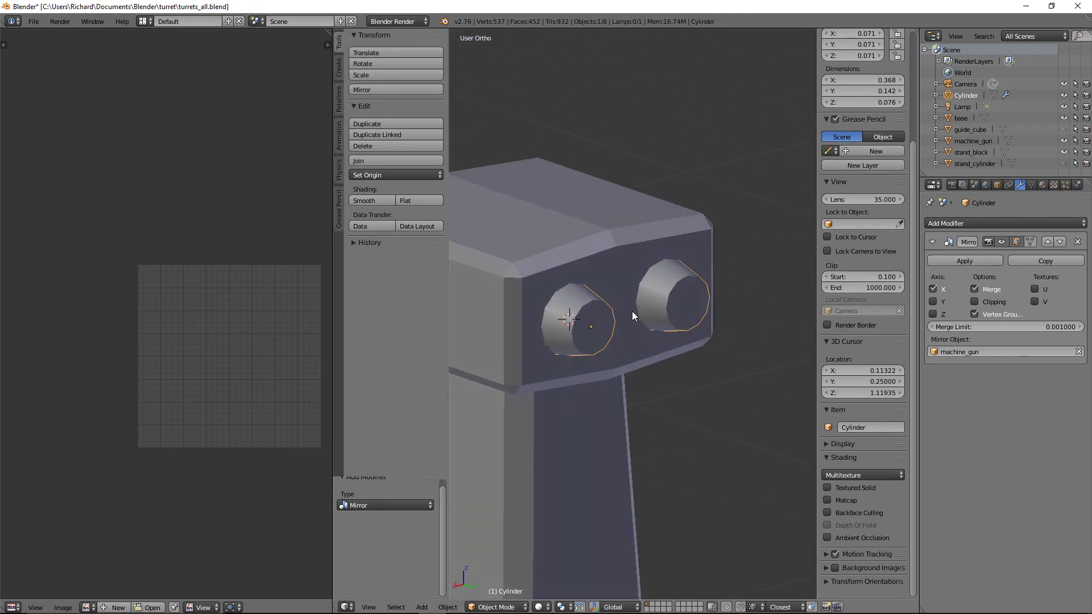
middle_drag(633, 315, 610, 316)
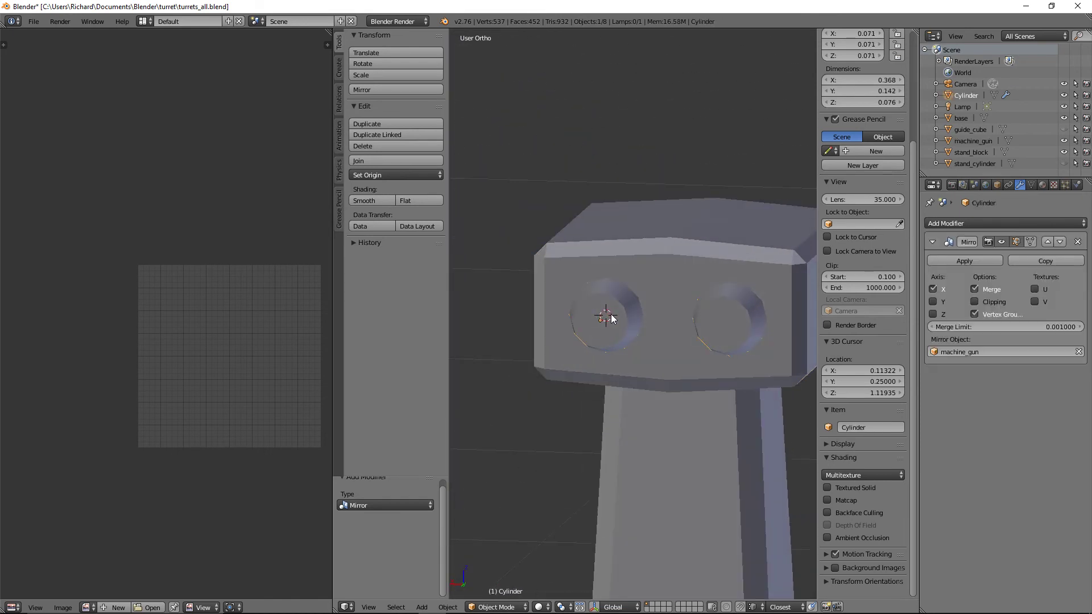
Scale the whole cylinder mesh by about 1.266 on X and Z only, excluding Y, and unwrap its UVs again.
key(Tab)
key(s)
key(shift+y)
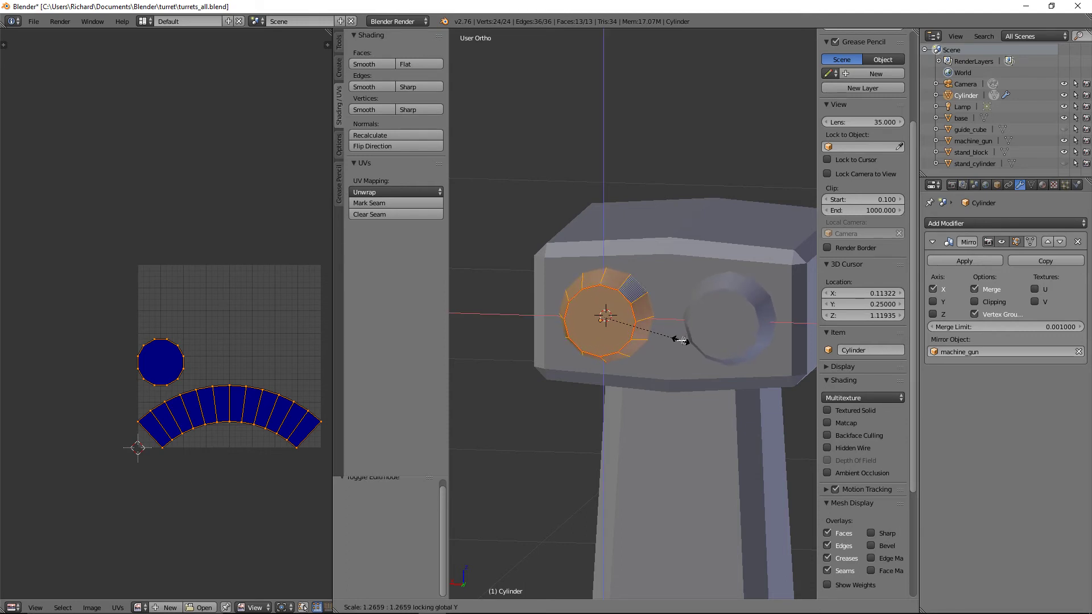
click(681, 341)
middle_drag(682, 342, 618, 313)
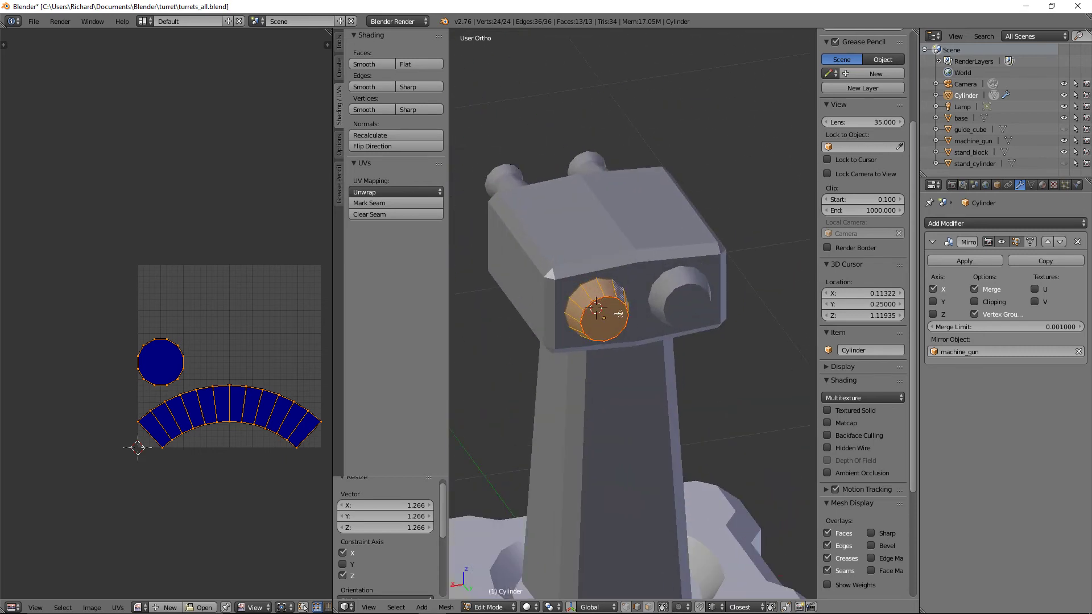
key(u)
click(617, 312)
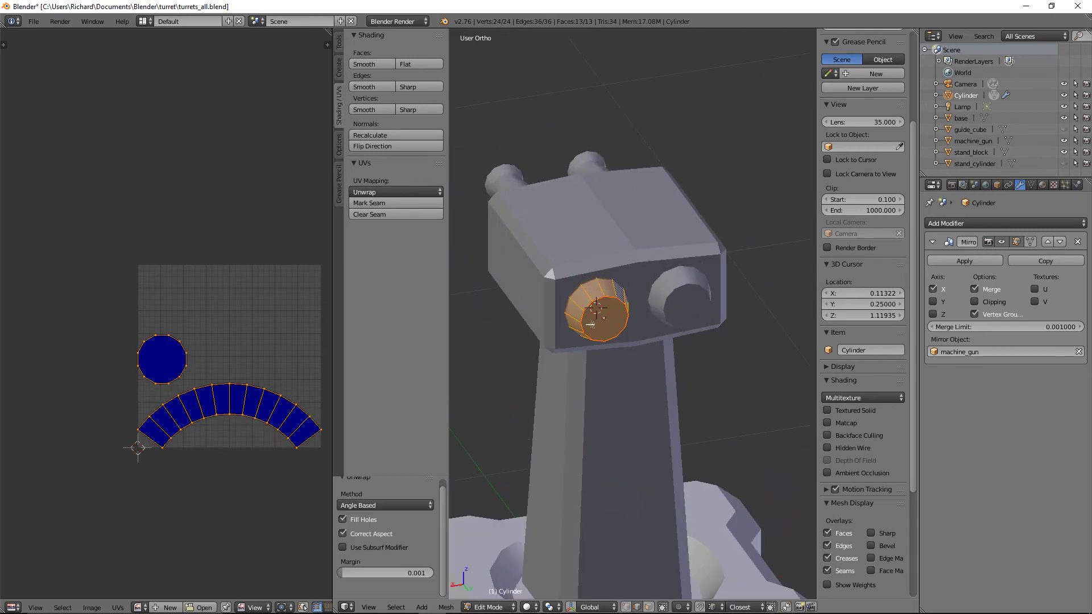
Move the circular end-cap UV island directly beneath the centre of the arc-shaped side island.
right_click(179, 380)
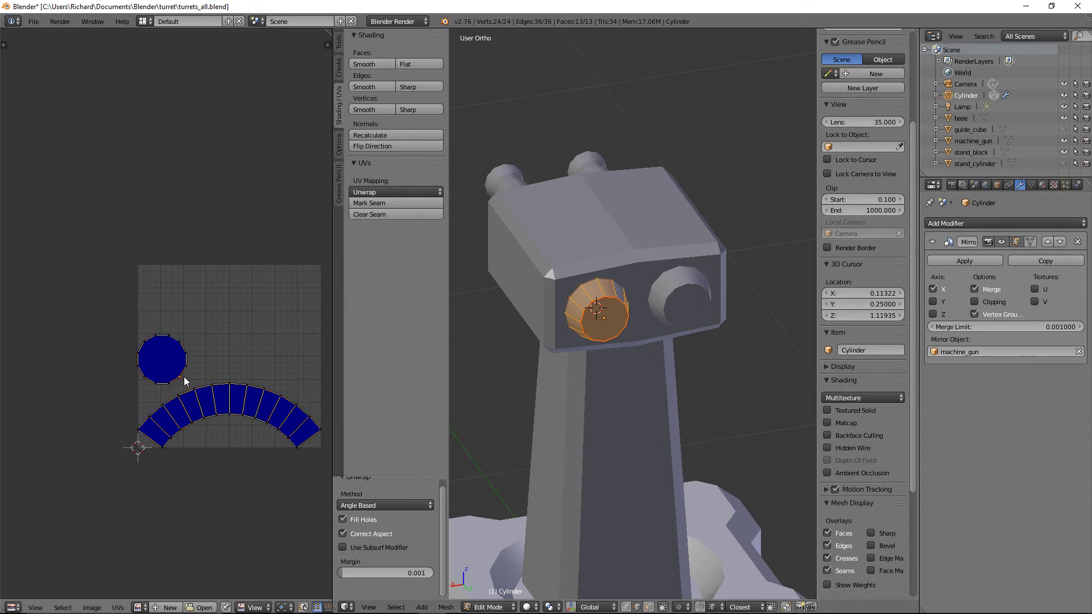
key(g)
click(255, 461)
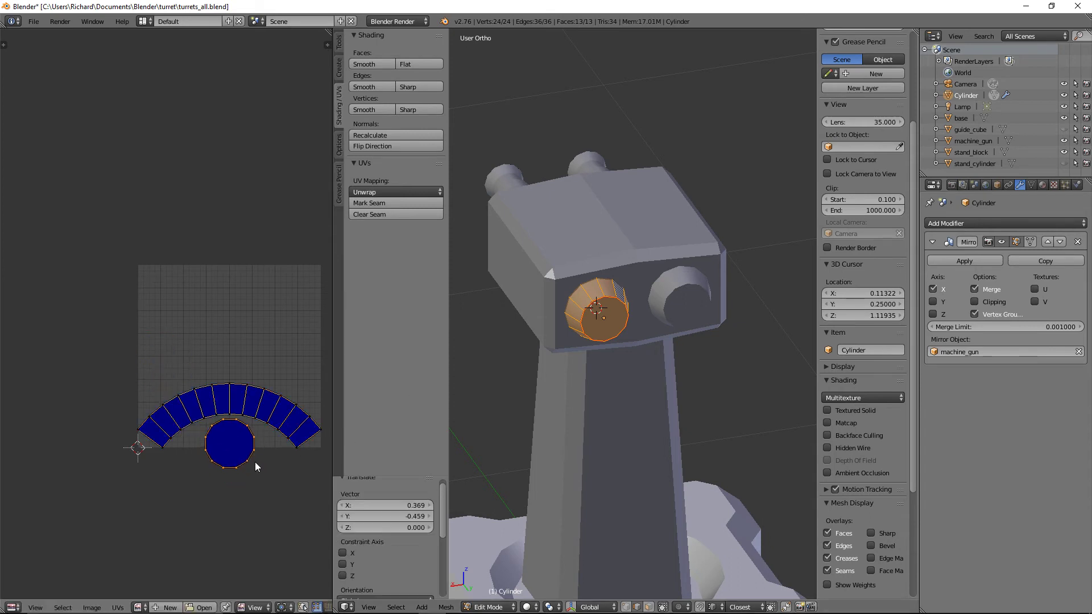
Pin all the cylinder's UVs and move both islands together outside the UV grid, above its upper-left corner.
key(a)
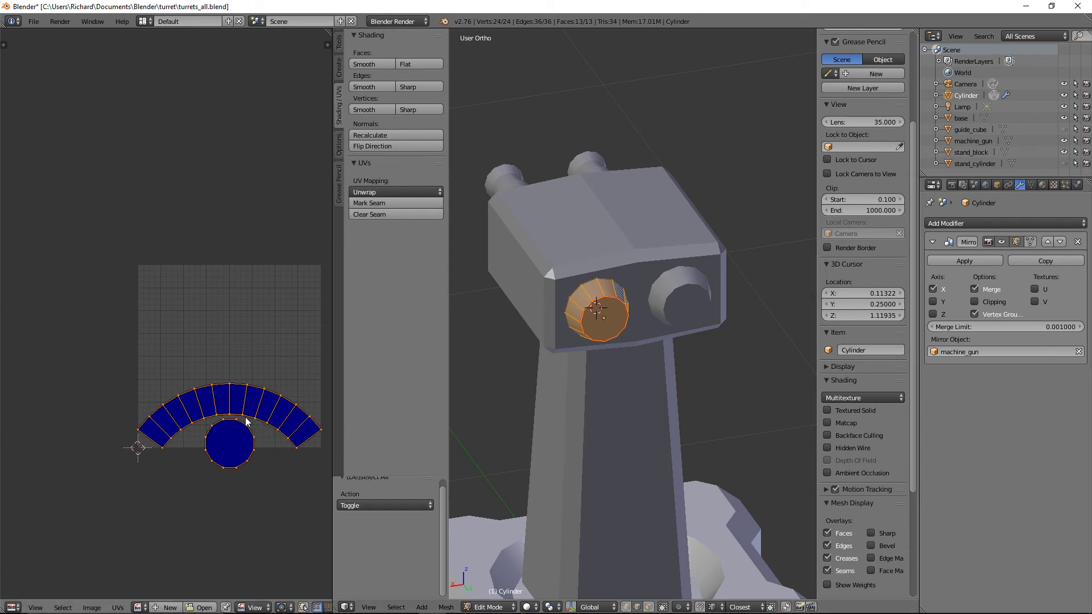
key(alt+p)
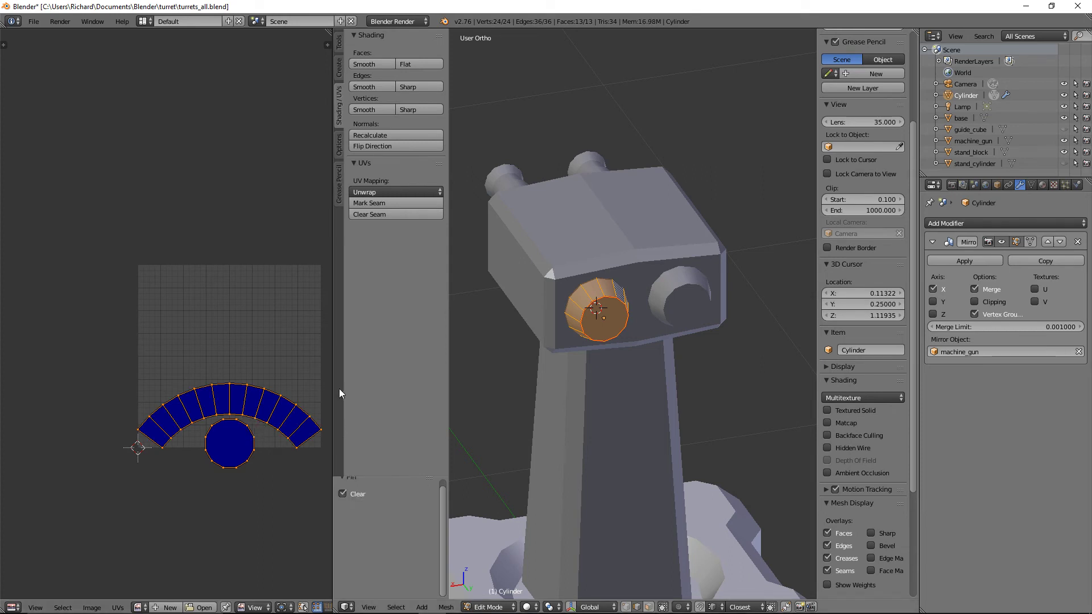
scroll(339, 439, up, 1)
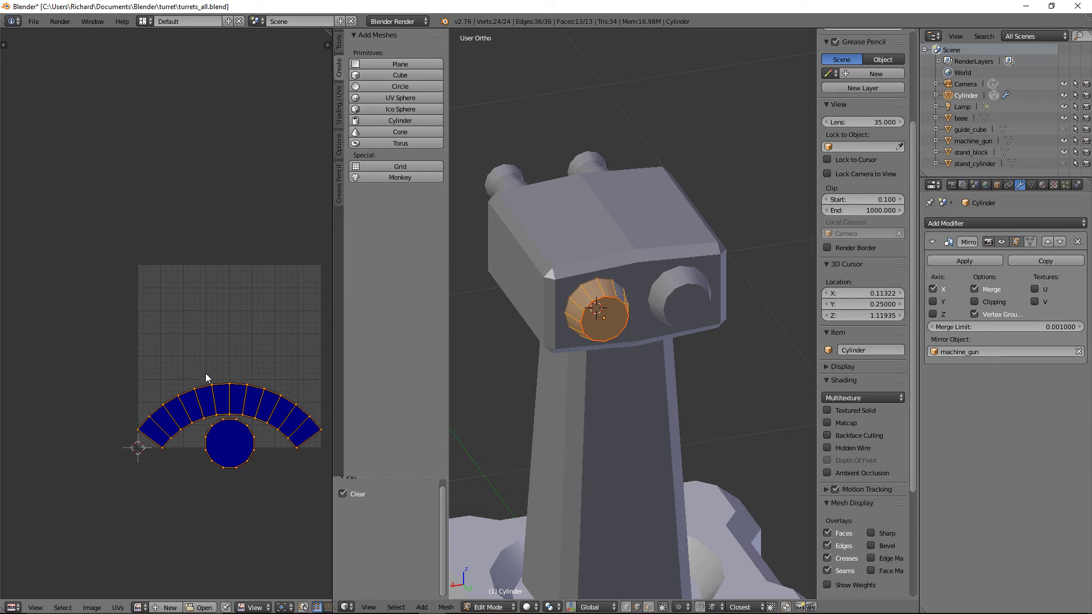
key(g)
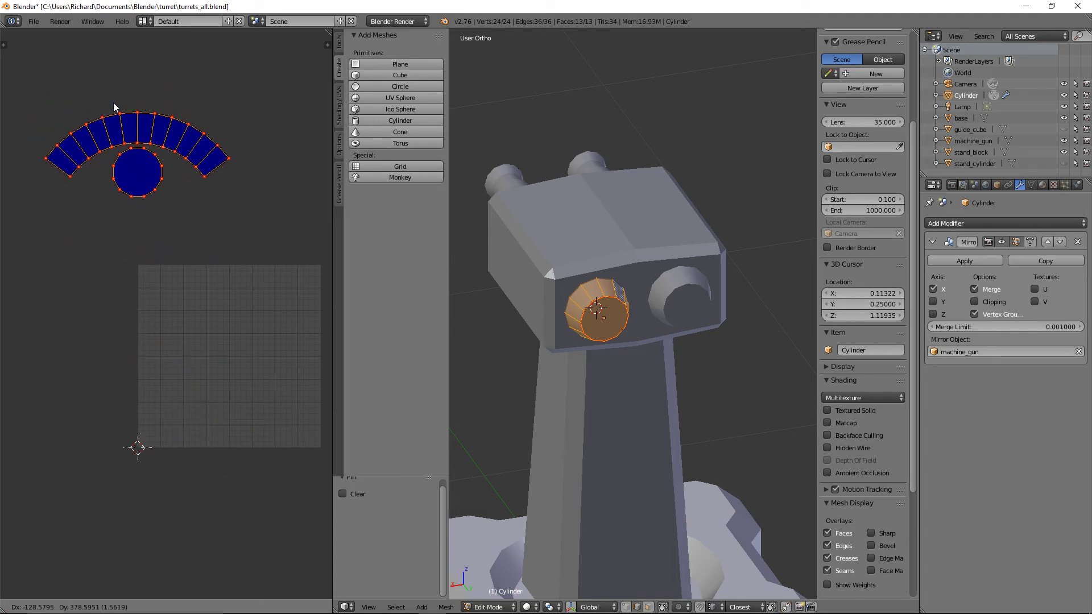
click(100, 107)
key(Tab)
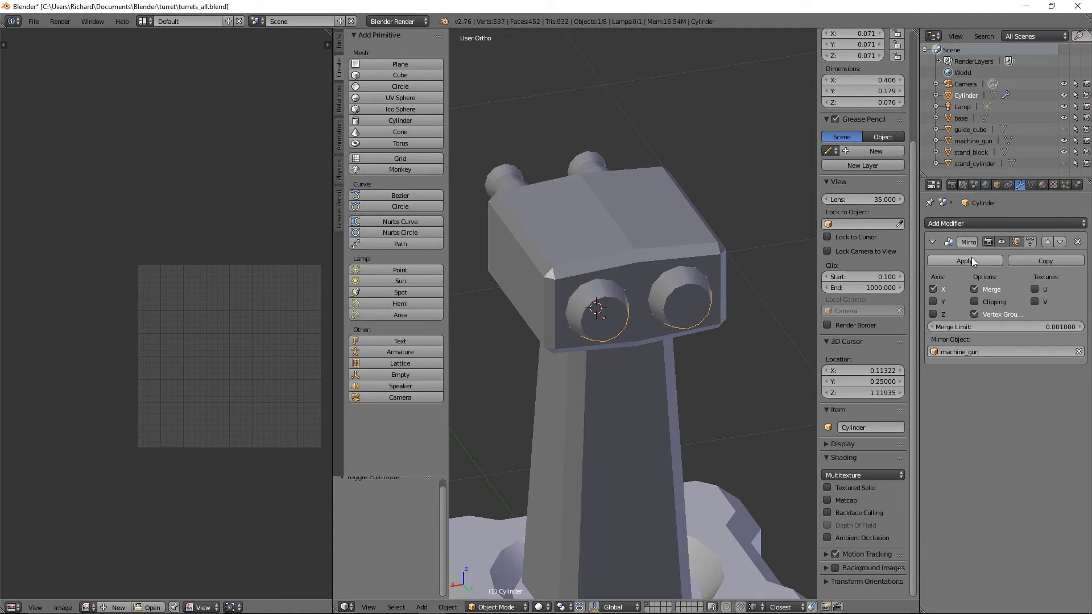
Apply the cylinder's Mirror modifier in Object Mode.
scroll(648, 286, up, 1)
scroll(647, 286, down, 2)
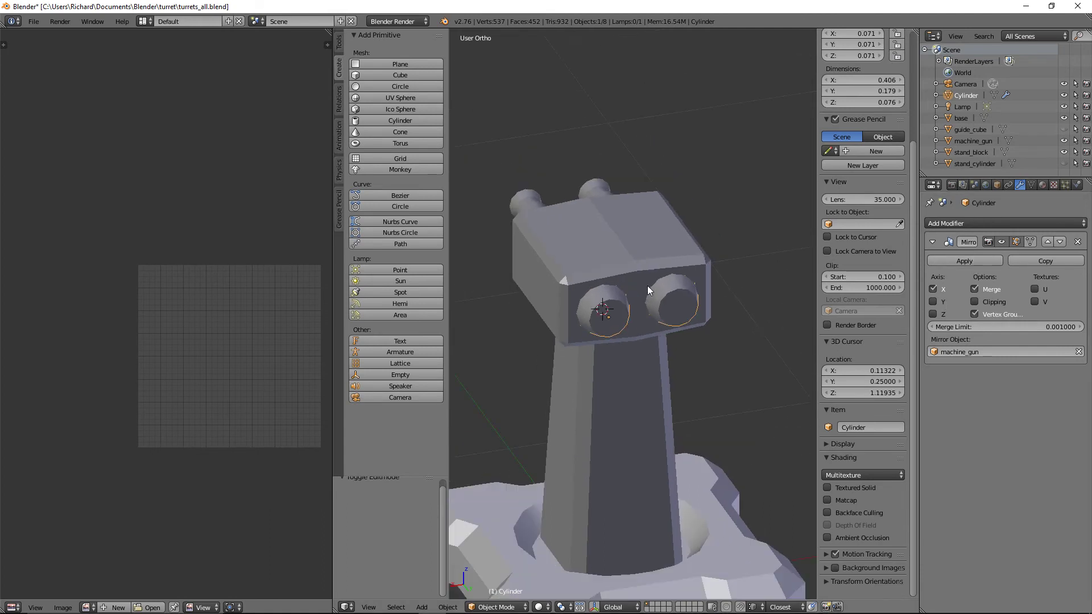
scroll(648, 286, up, 2)
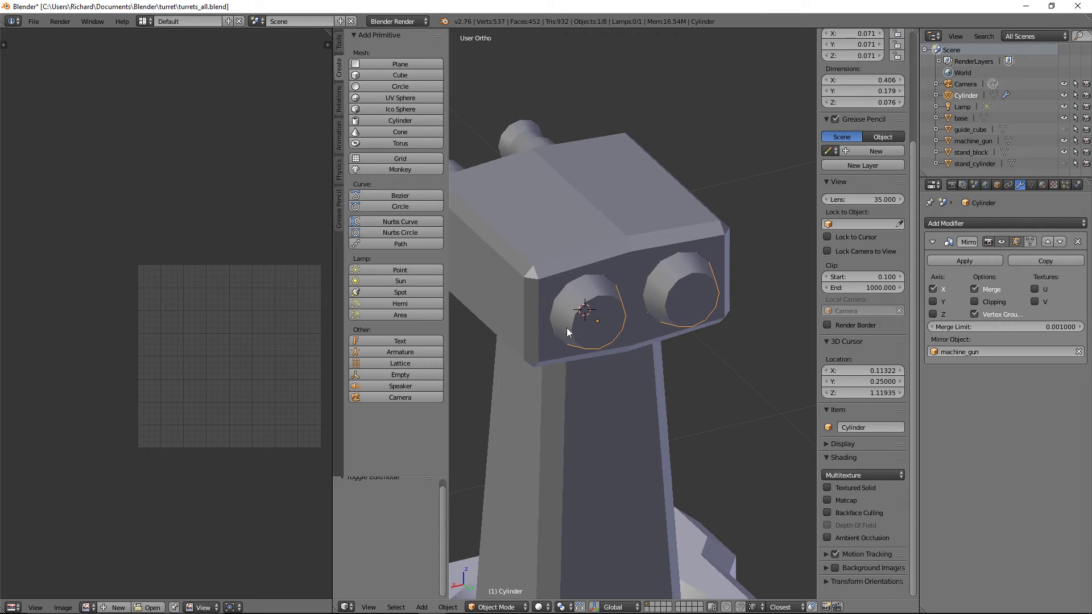
key(Tab)
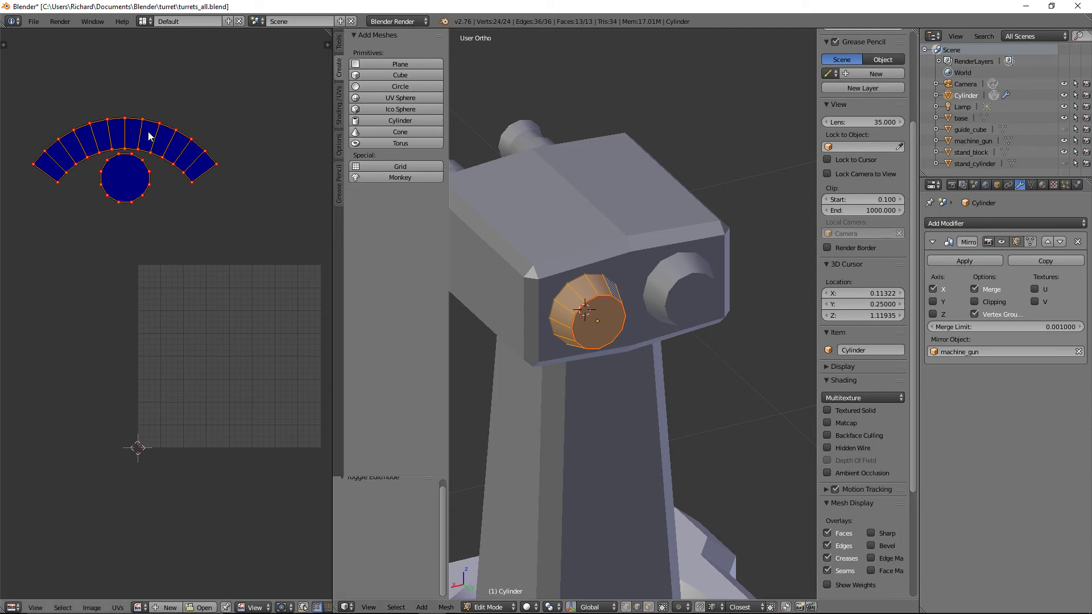
key(Tab)
click(965, 260)
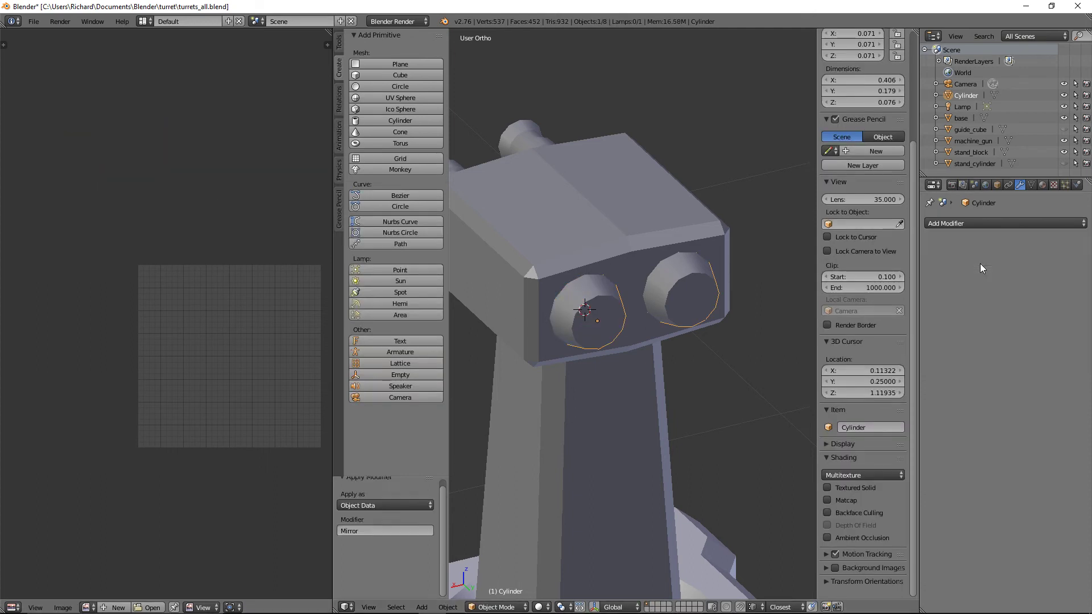
Check whether the two mirrored cylinders' UV islands overlap by trial-moving one arc-shaped island and cancelling the move.
key(Tab)
middle_drag(574, 256, 615, 295)
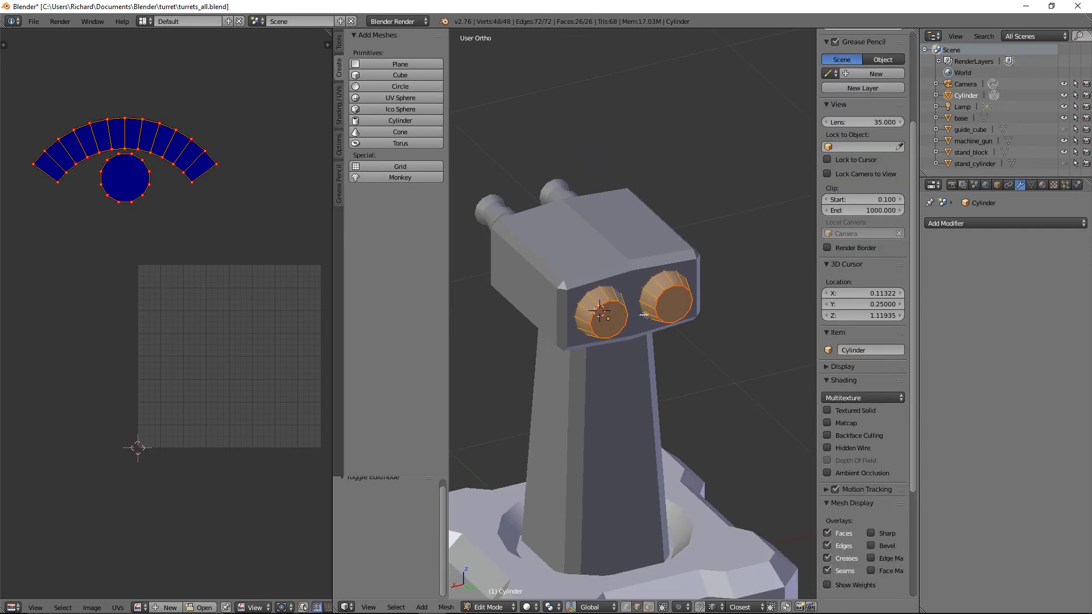
key(a)
key(a)
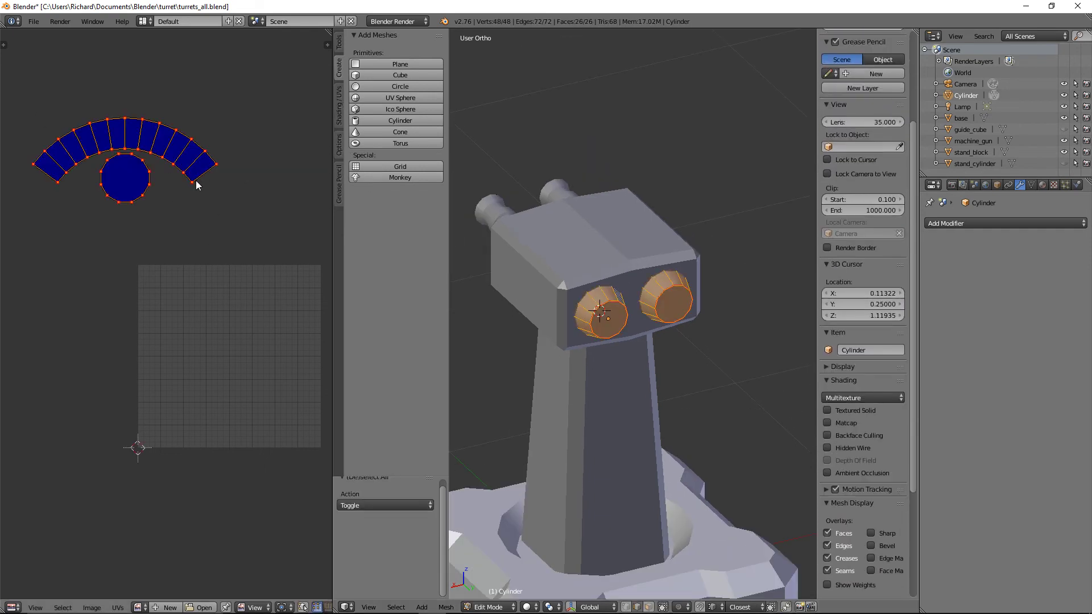
key(g)
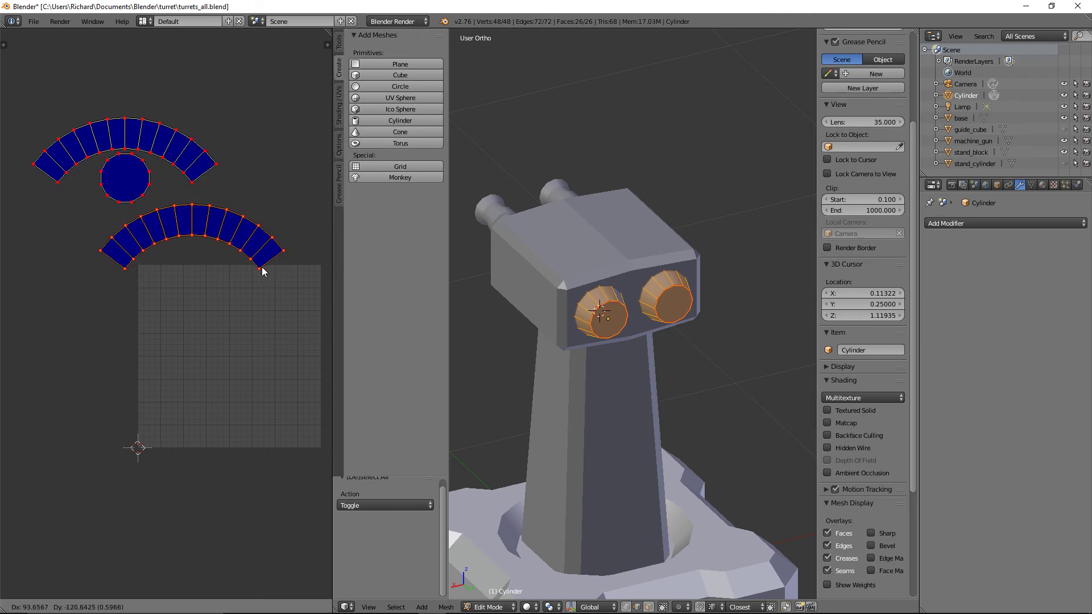
right_click(262, 267)
scroll(237, 250, down, 3)
scroll(607, 342, up, 3)
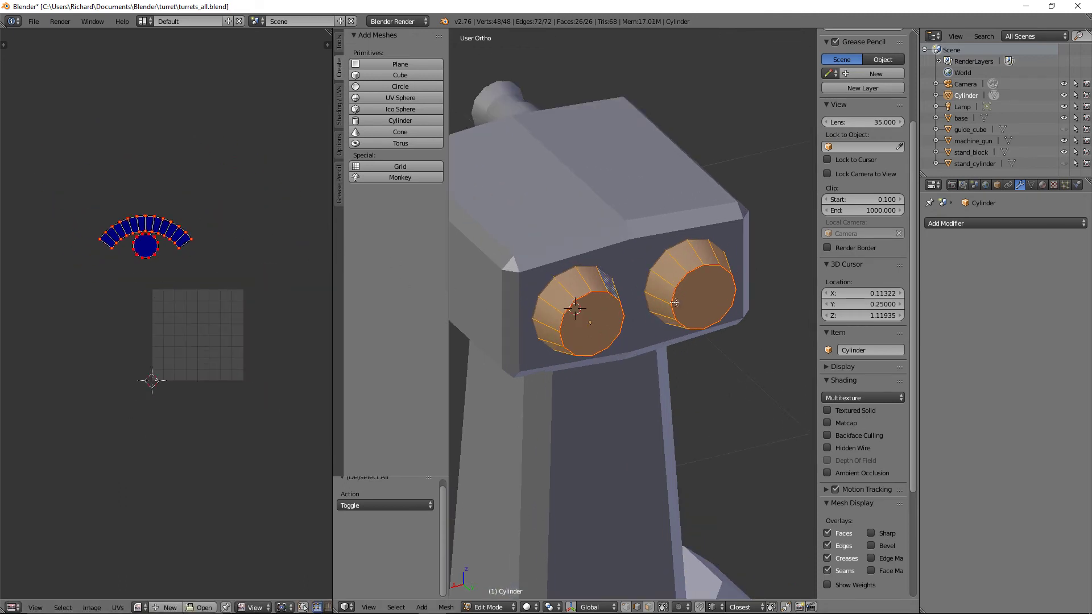
Join the mirrored cylinders into the machine_gun object.
key(Tab)
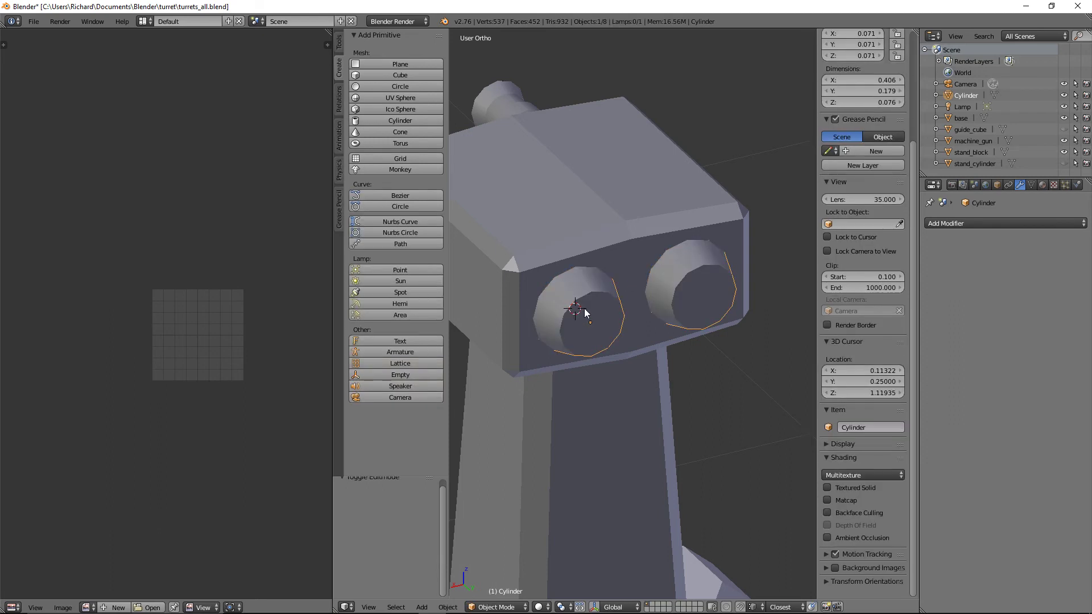
shift+right_click(621, 234)
key(ctrl+j)
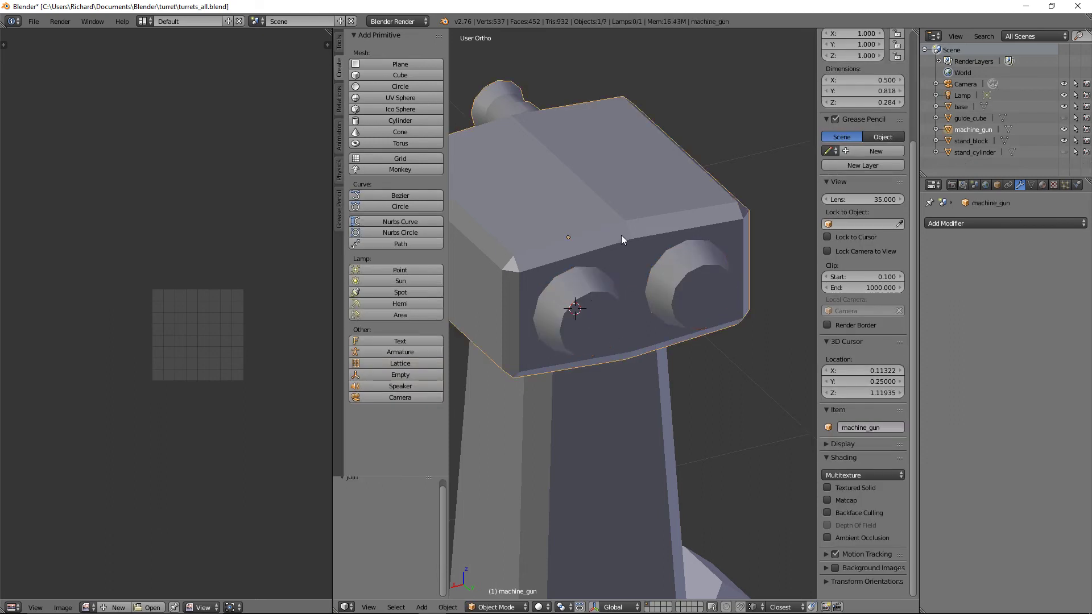
Inspect the joined machine_gun mesh from several angles, including in wireframe, and review its complete set of UV islands.
scroll(630, 242, down, 4)
middle_drag(630, 246, 637, 272)
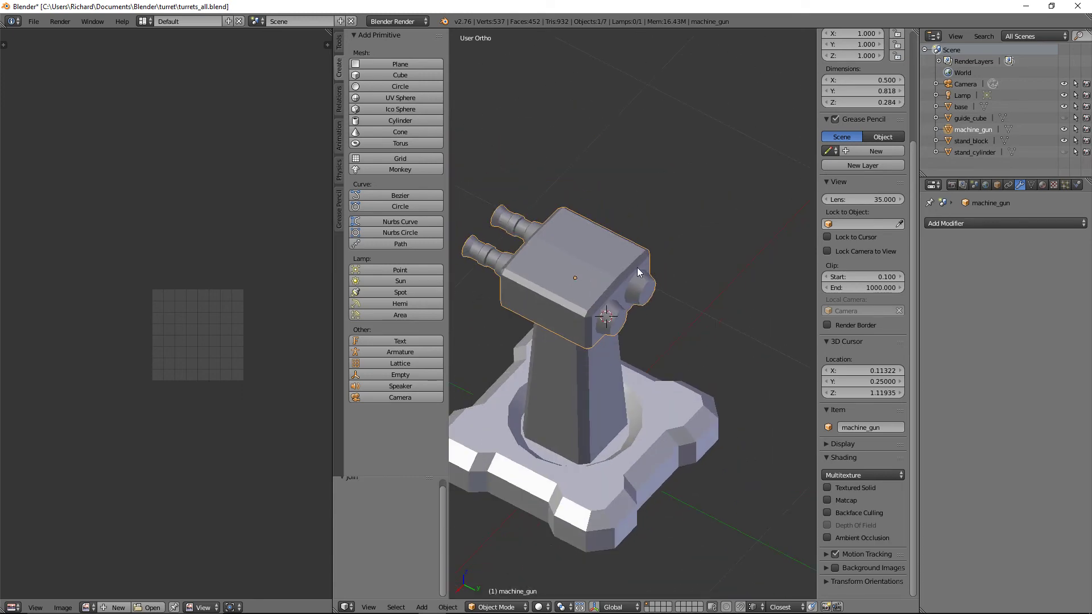
key(Tab)
key(a)
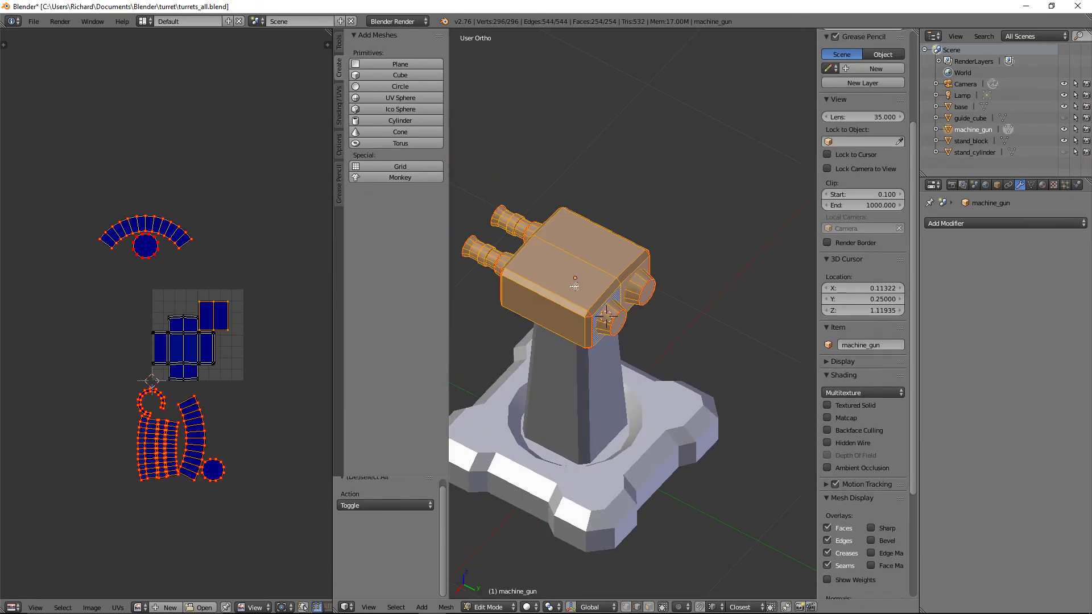
scroll(168, 386, down, 3)
scroll(91, 170, up, 6)
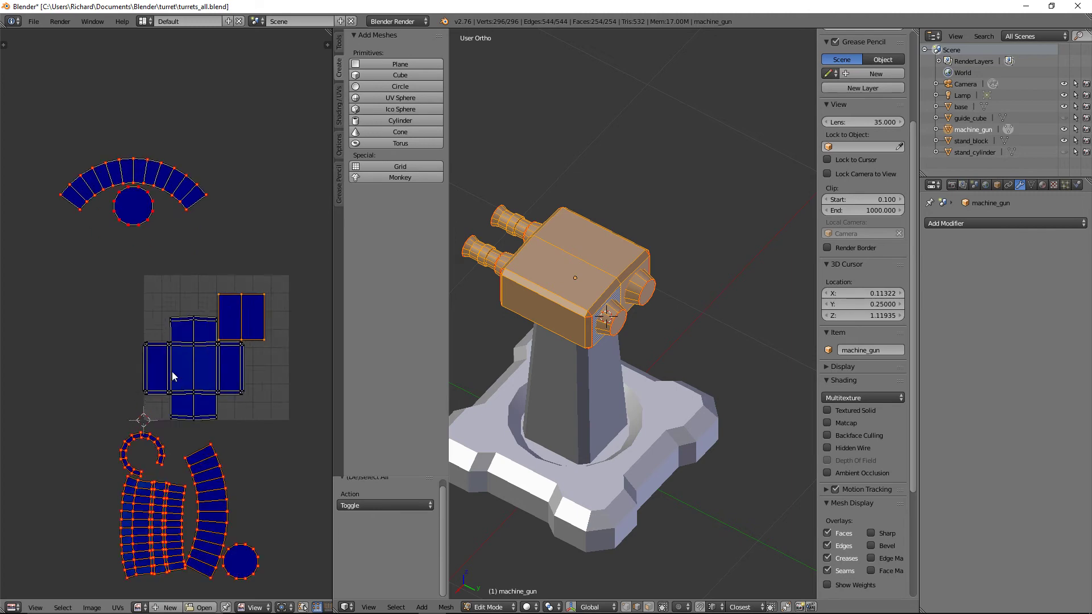
key(a)
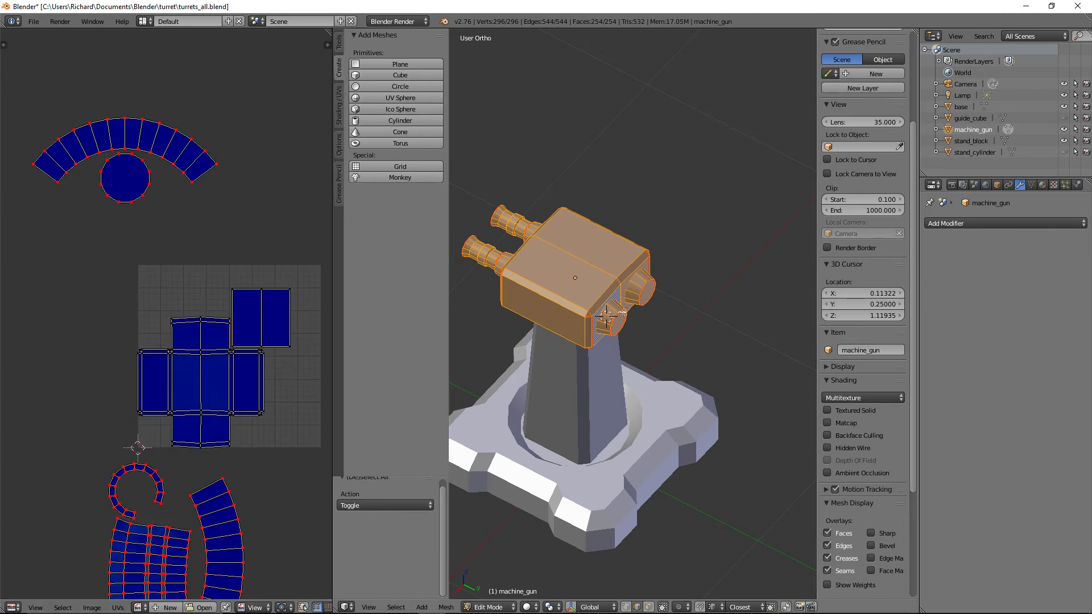
middle_drag(623, 313, 677, 362)
scroll(662, 348, up, 4)
scroll(594, 287, down, 3)
middle_drag(593, 286, 621, 322)
scroll(636, 319, down, 3)
key(z)
key(z)
key(Tab)
scroll(608, 322, up, 2)
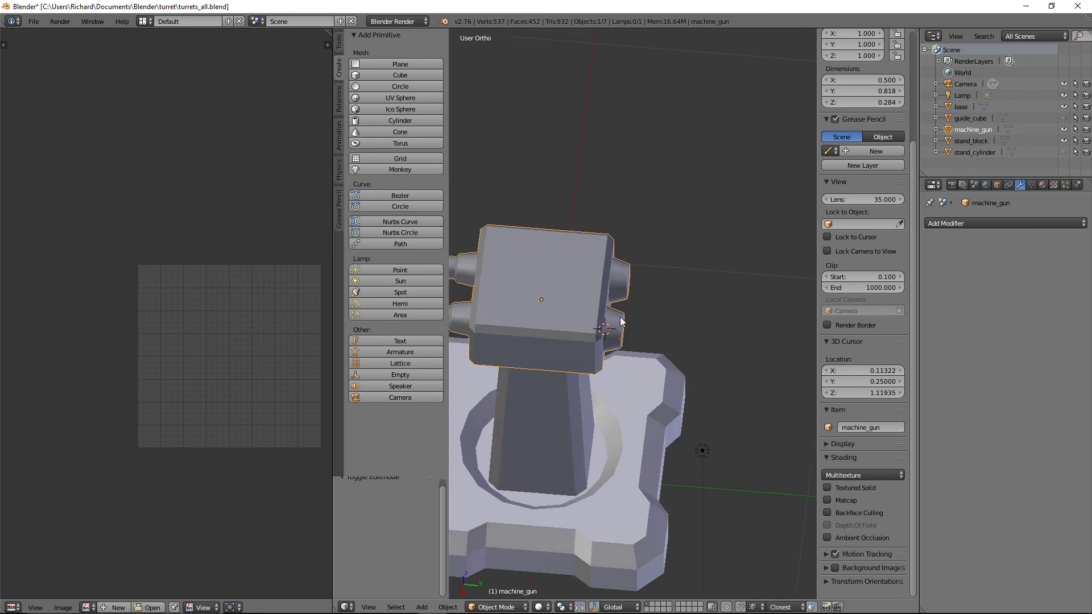
middle_drag(493, 302, 522, 310)
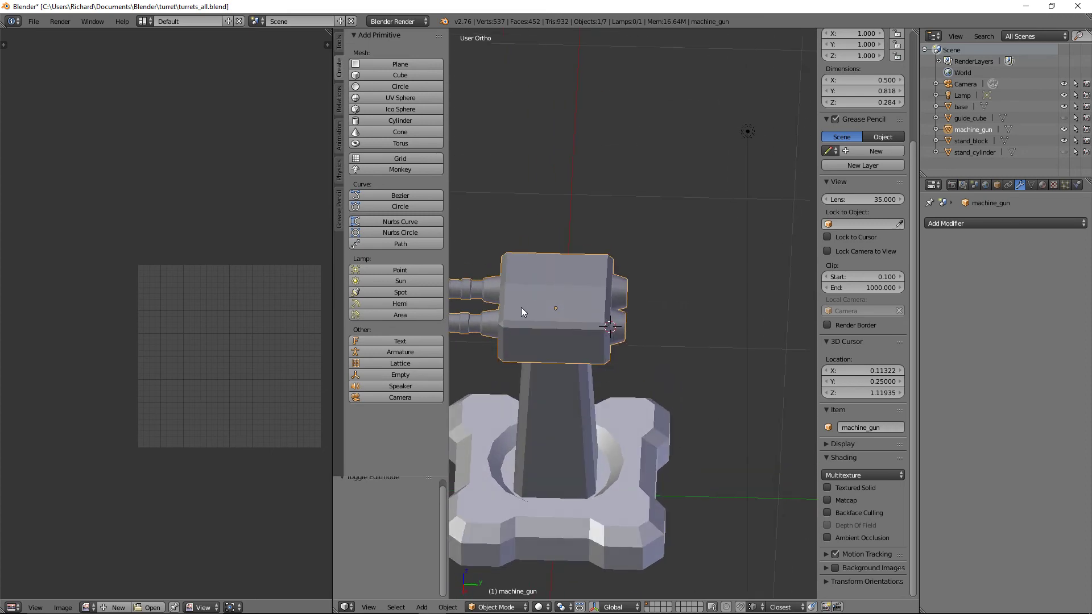
Select the entire machine_gun mesh and unwrap its UVs, leaving the pinned islands in place.
key(Tab)
scroll(288, 336, down, 1)
key(a)
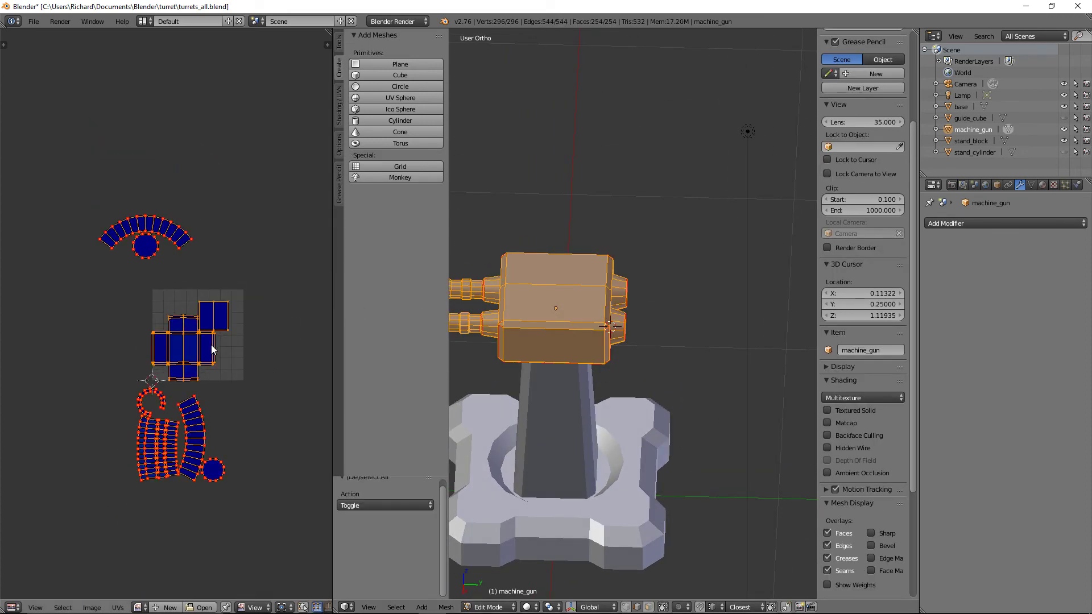
key(a)
key(a)
key(u)
click(569, 339)
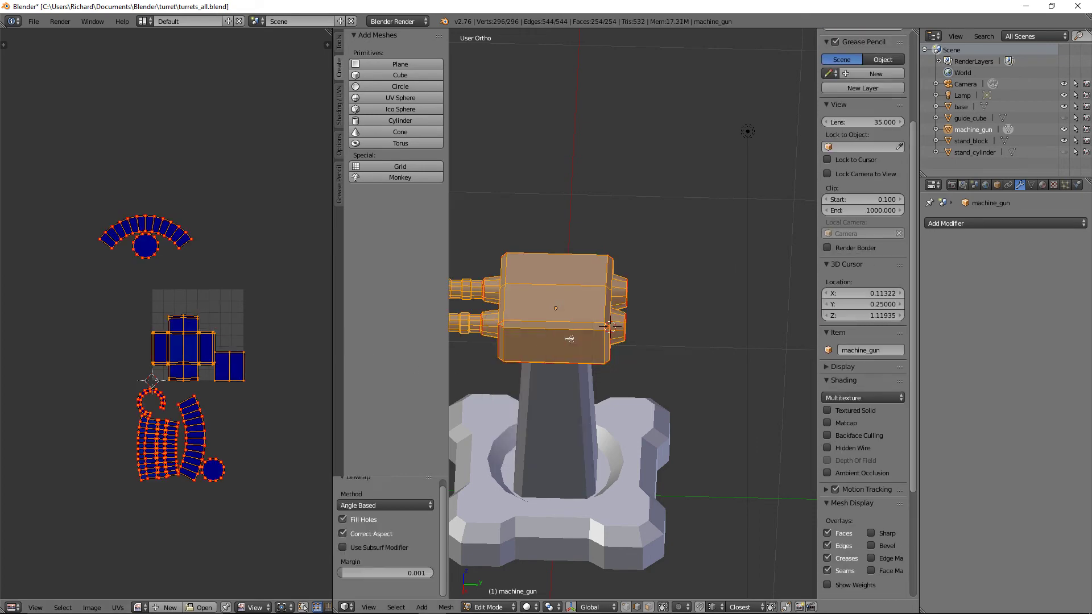
scroll(247, 371, up, 2)
scroll(247, 370, down, 3)
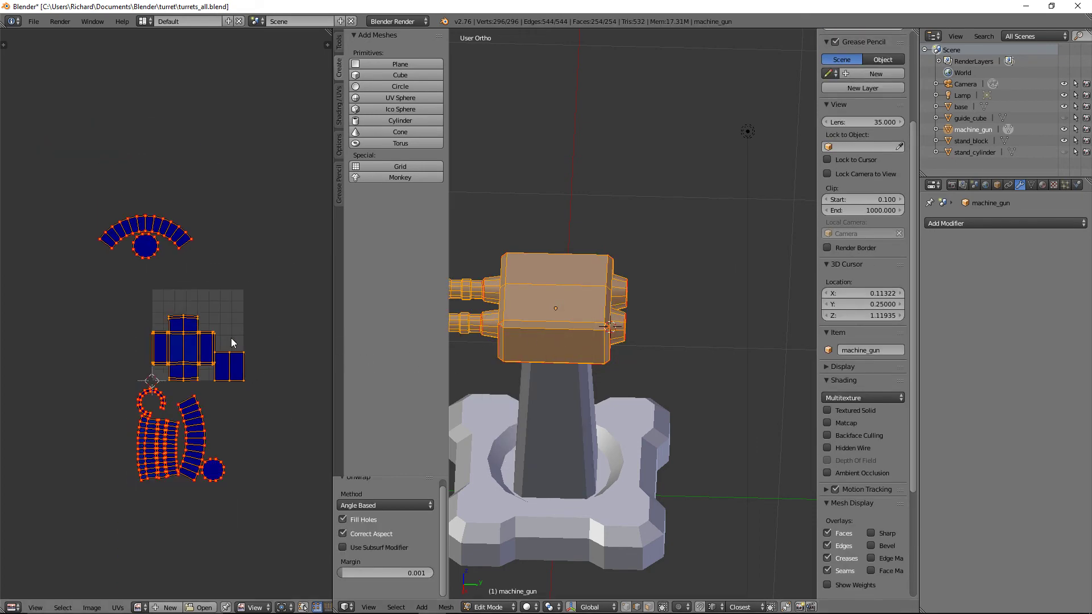
Maximise the UV editor, select all machine_gun UVs and average the scale of the islands.
key(shift+space)
scroll(604, 353, up, 3)
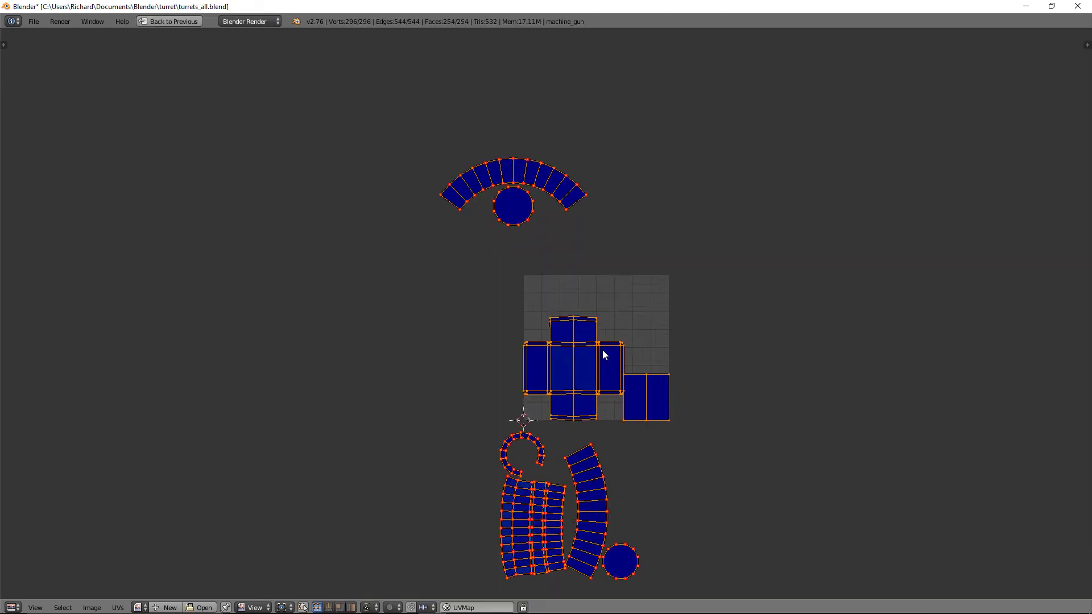
scroll(597, 367, down, 2)
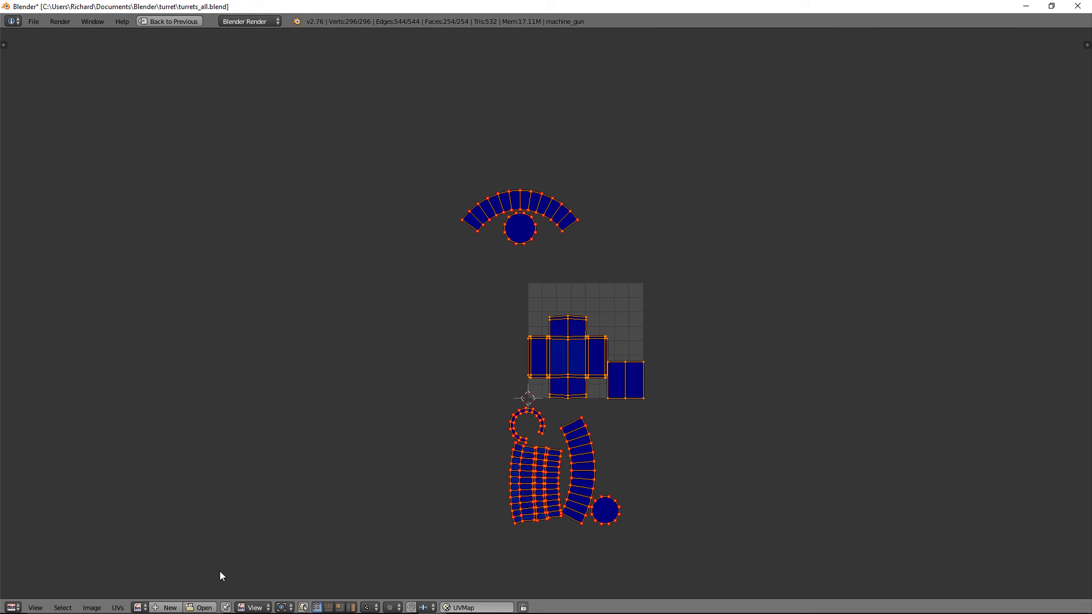
key(a)
key(a)
click(117, 608)
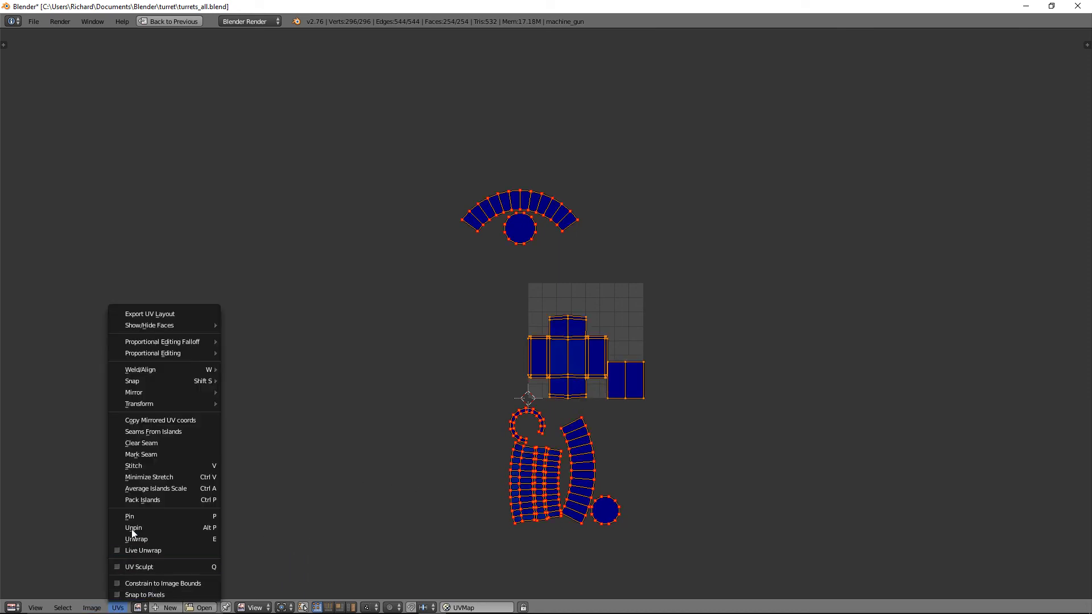
click(138, 488)
scroll(713, 408, up, 2)
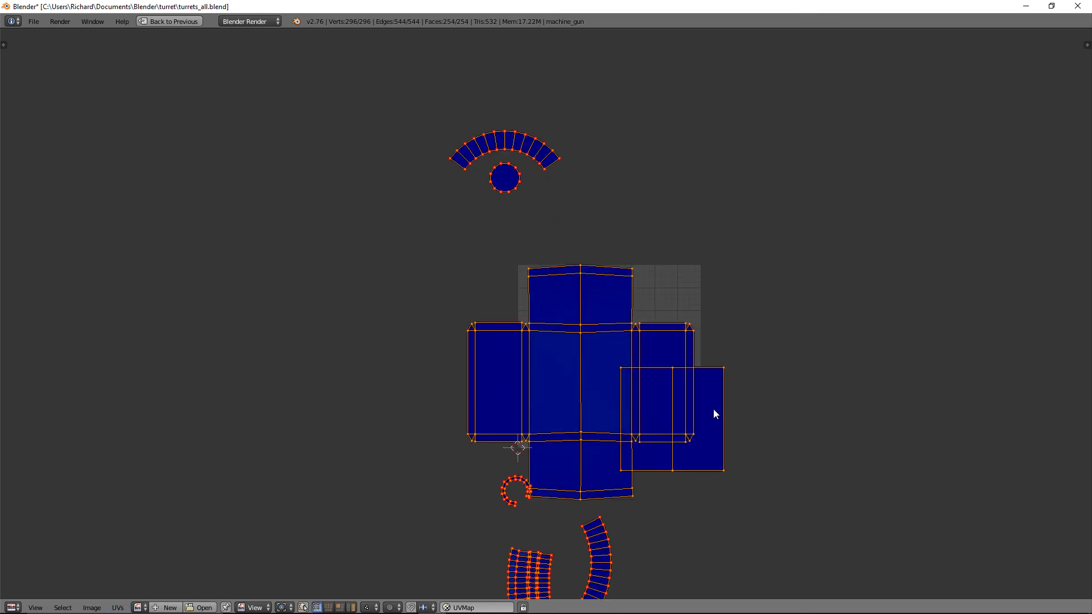
scroll(713, 408, down, 1)
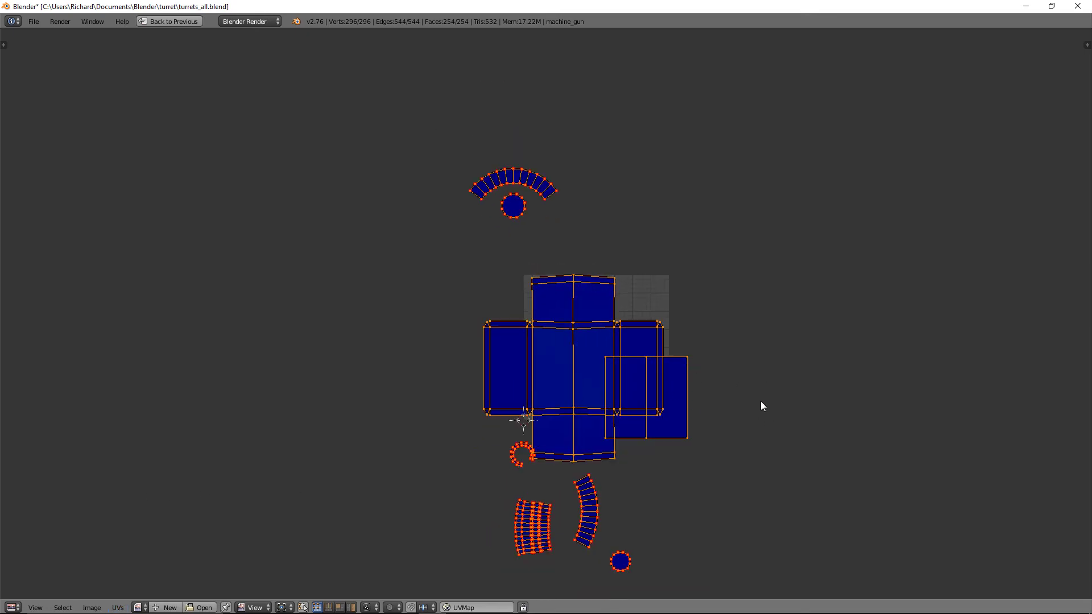
scroll(760, 401, up, 2)
scroll(760, 400, down, 2)
scroll(763, 404, down, 2)
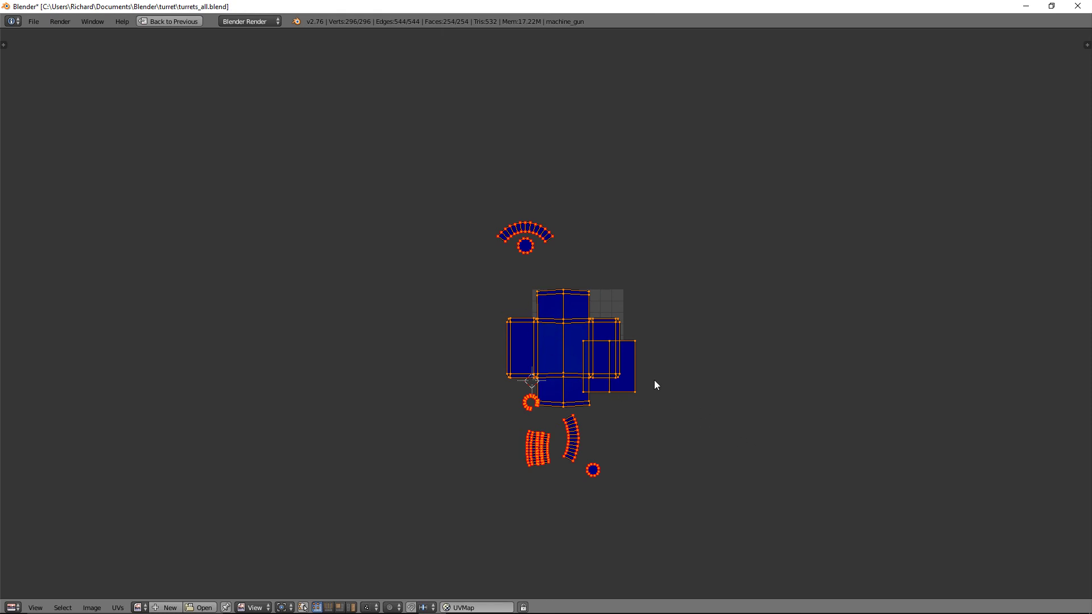
Scale down all the machine_gun UV islands slightly and move them so the main body island fits inside the UV square.
key(s)
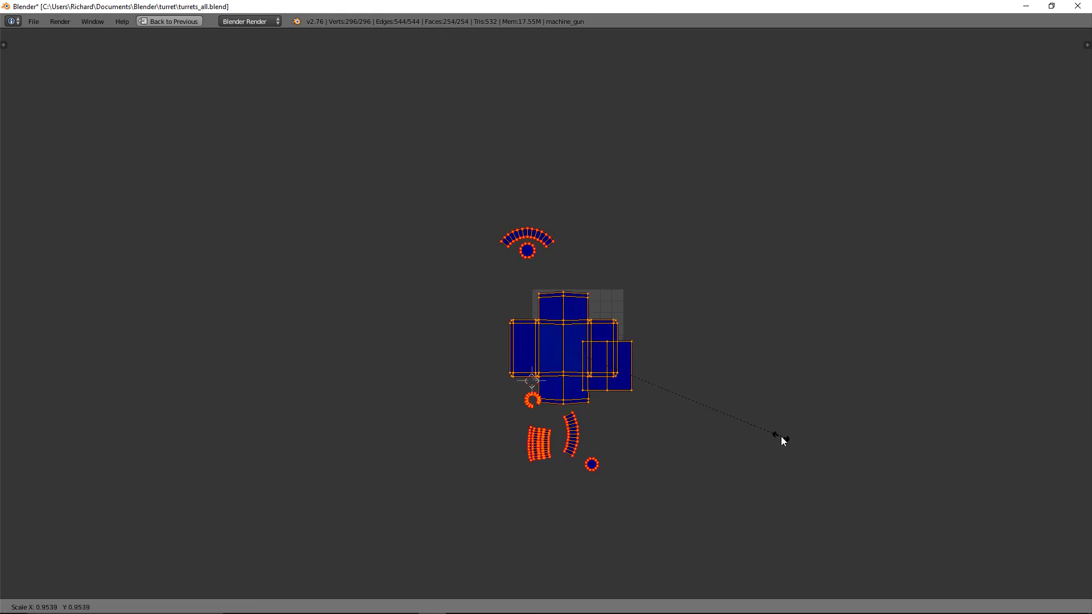
click(715, 414)
scroll(714, 403, up, 5)
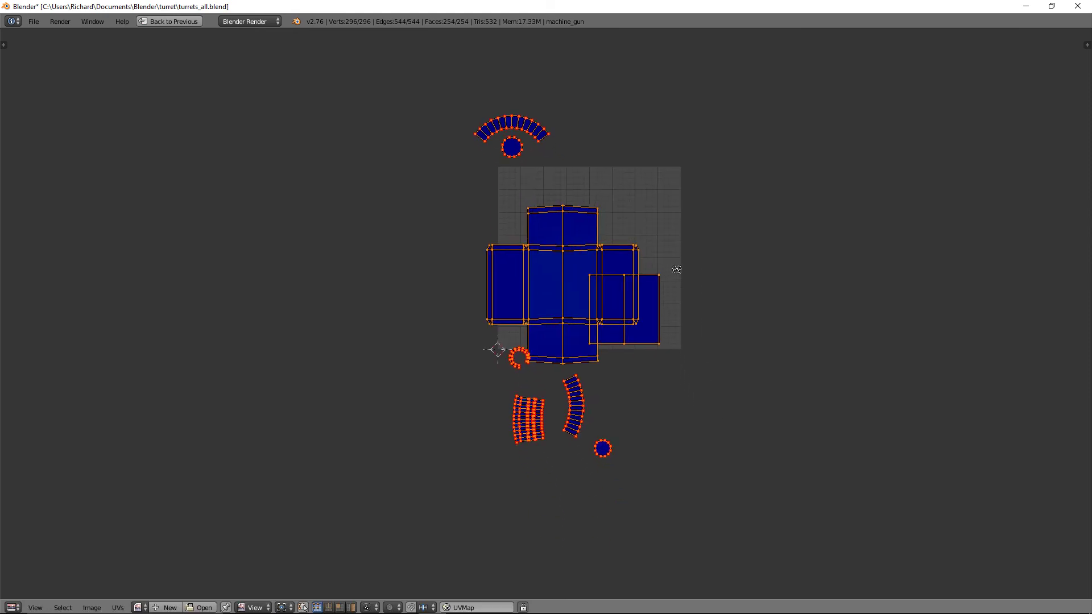
key(g)
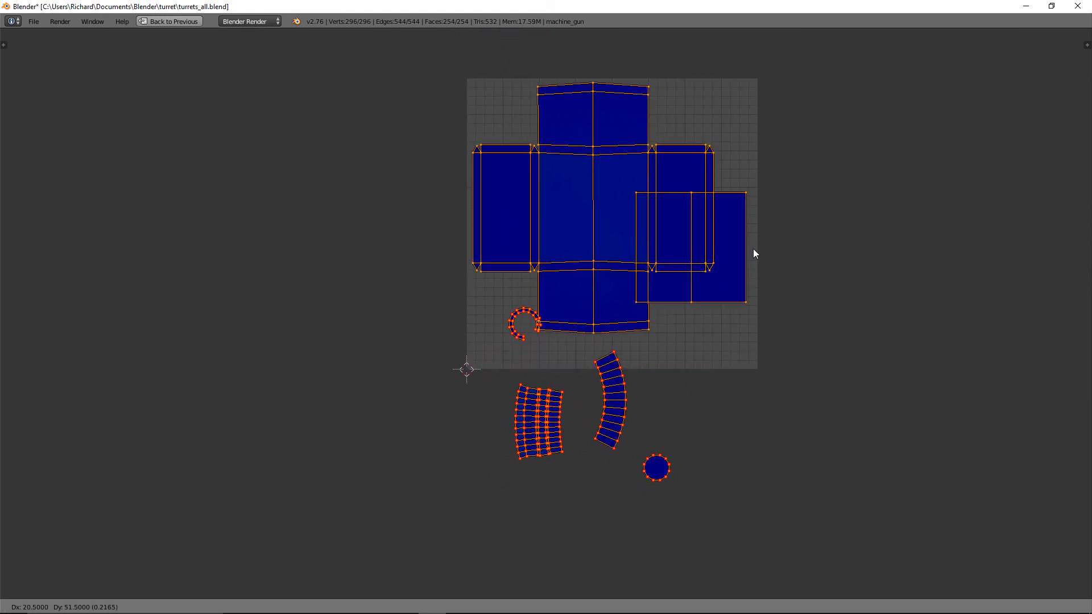
click(753, 254)
scroll(769, 387, down, 2)
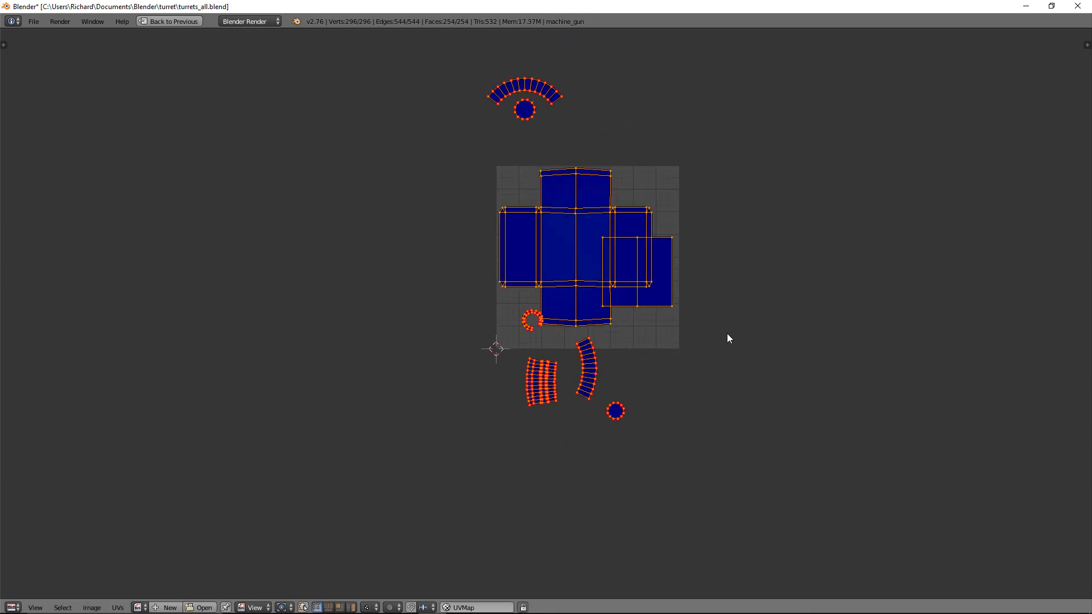
Select the linked two-panel rectangular island overlapping the body island and move it clear of the UV square, to its right.
click(671, 306)
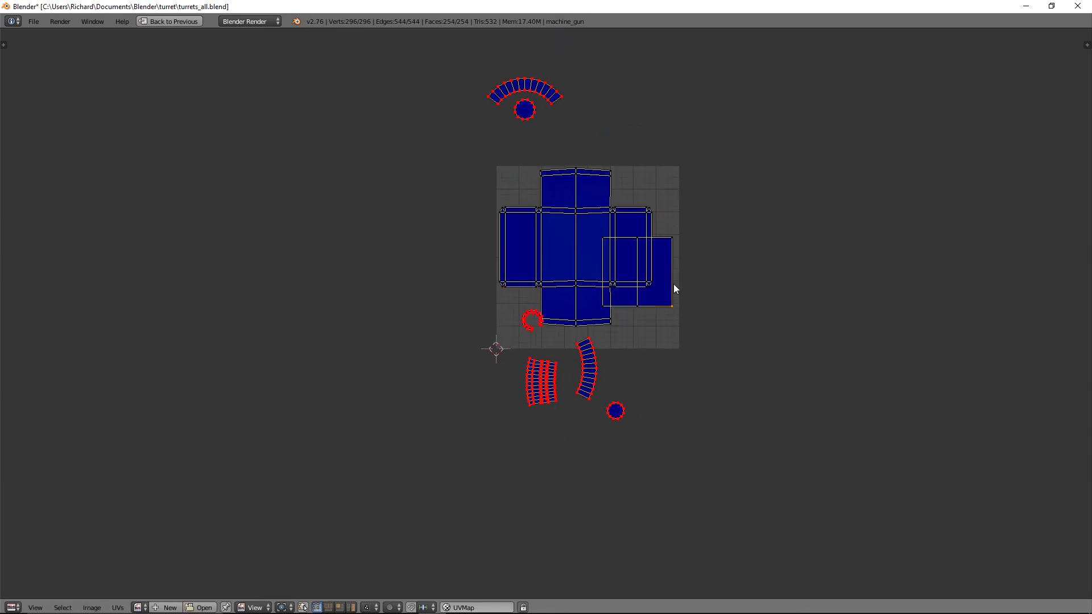
key(ctrl+l)
key(g)
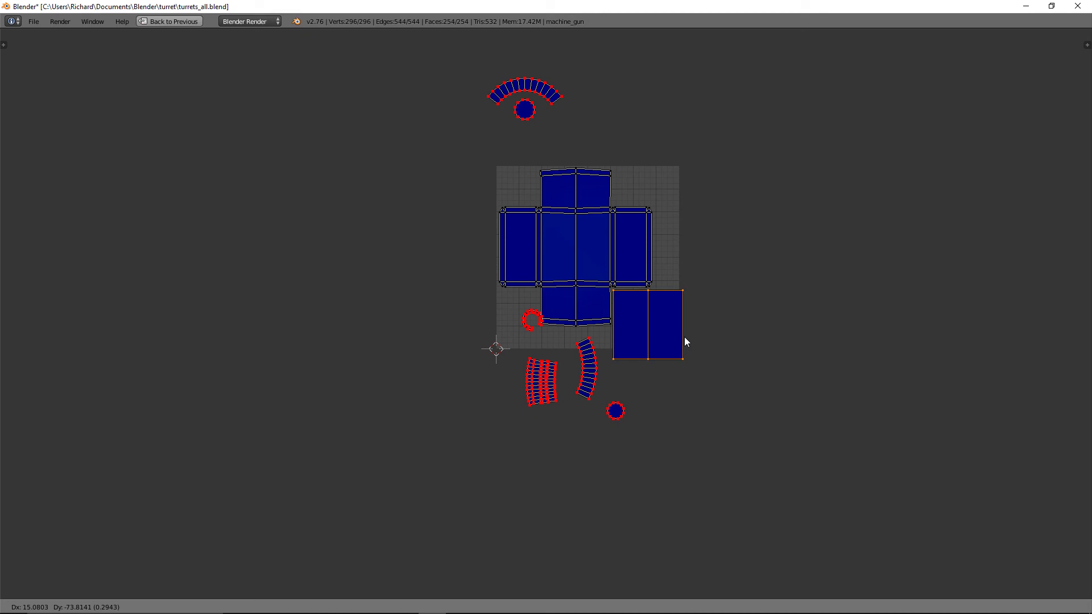
click(824, 352)
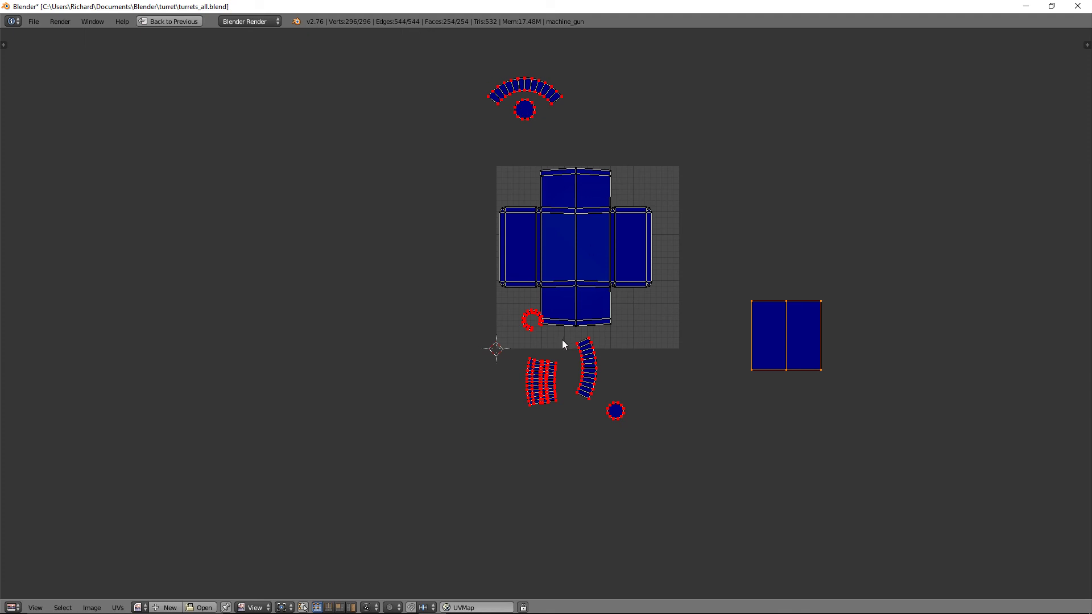
Test the small circular island around the C-shaped ring, and place it beside the larger circle beneath the upper arc island.
scroll(559, 284, up, 1)
key(a)
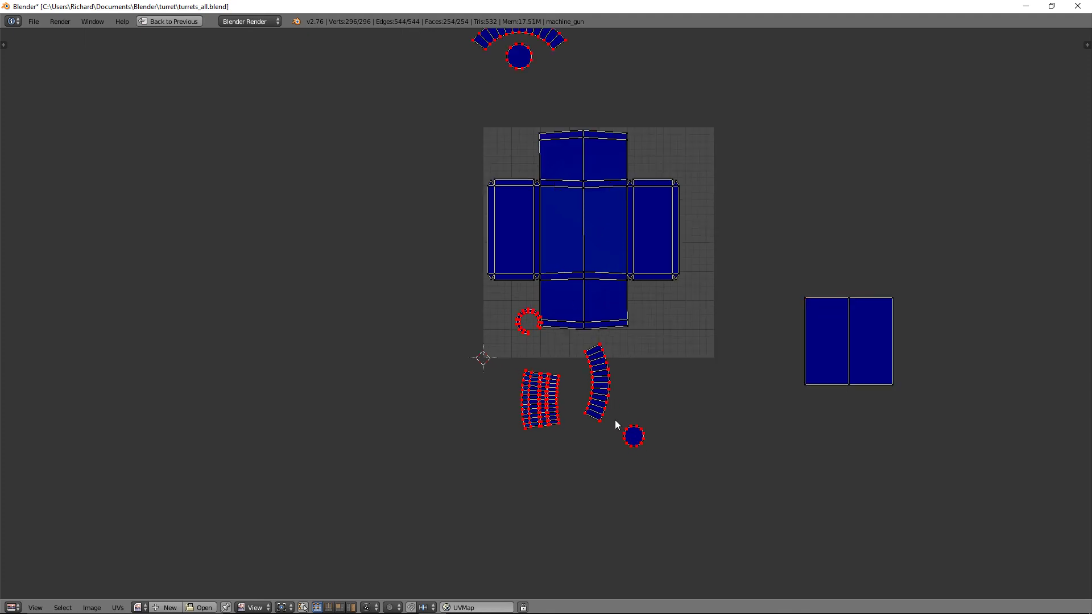
key(b)
drag(606, 408, 649, 456)
key(g)
click(552, 353)
scroll(552, 353, up, 8)
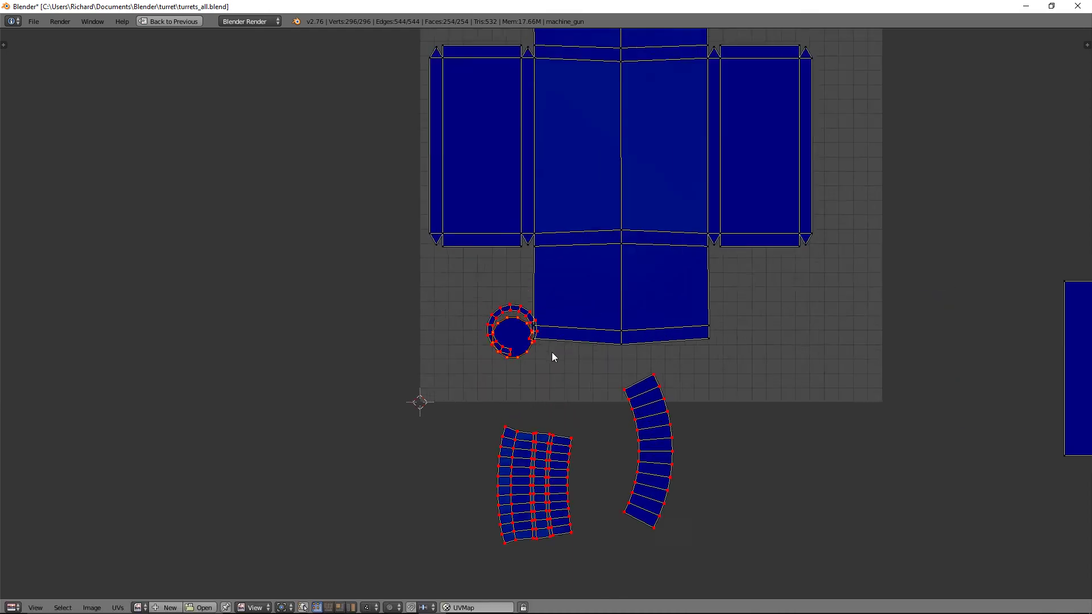
key(g)
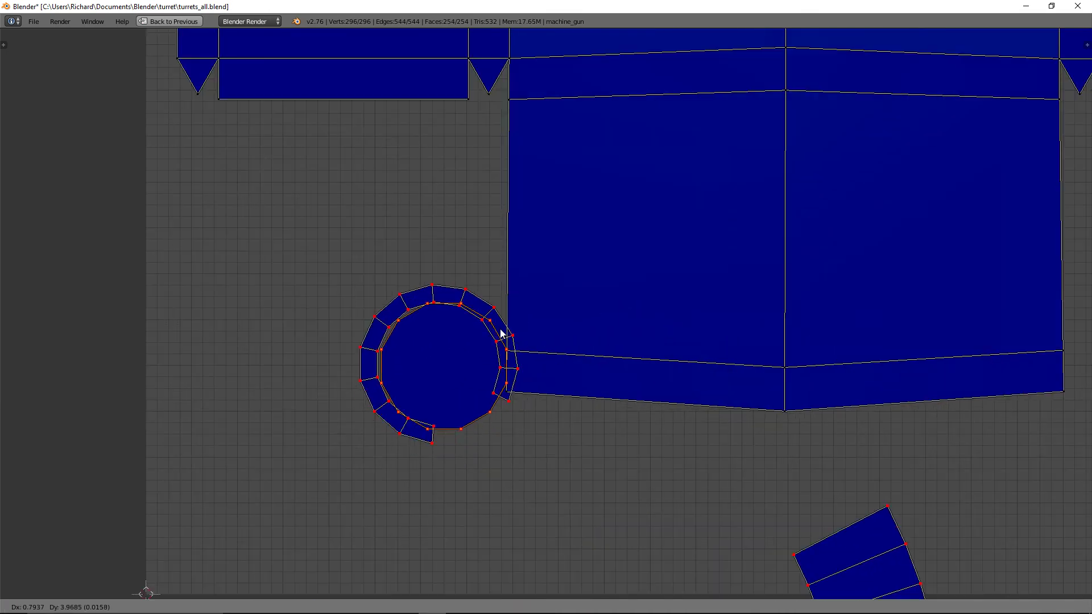
click(584, 438)
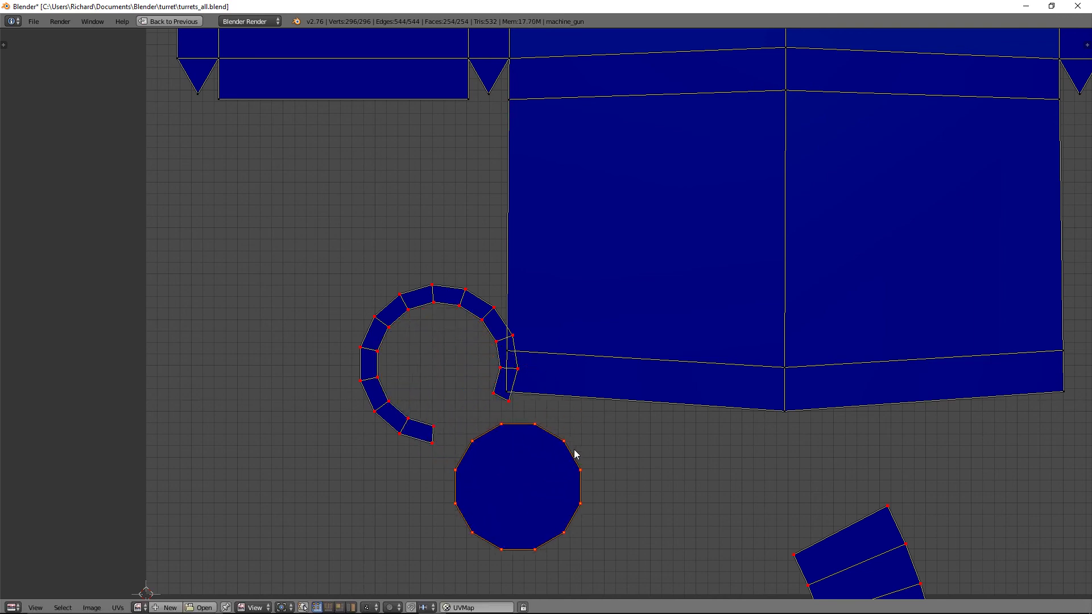
scroll(581, 435, down, 8)
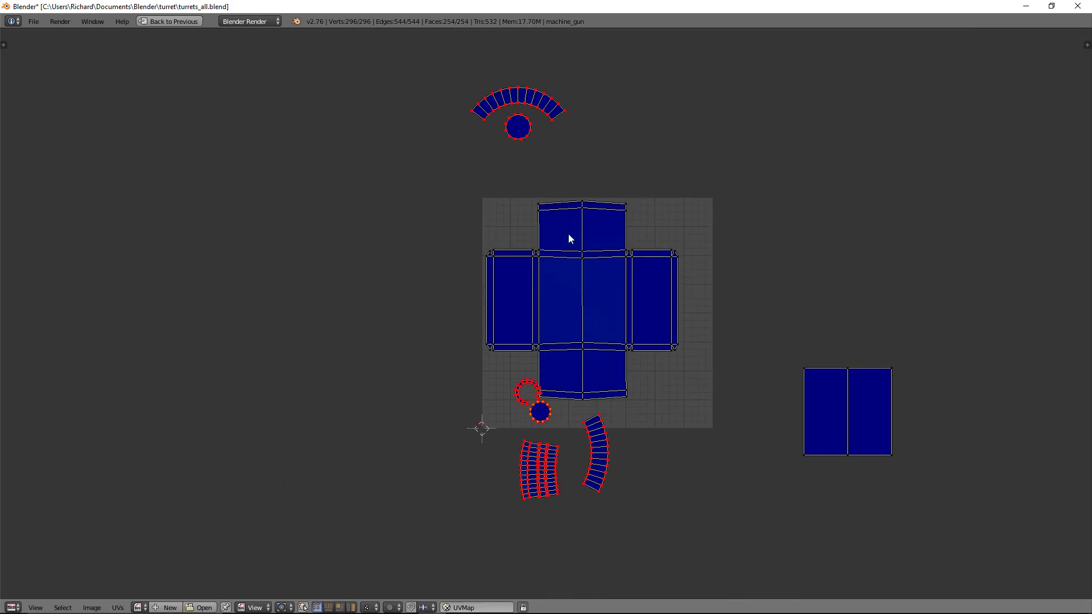
key(g)
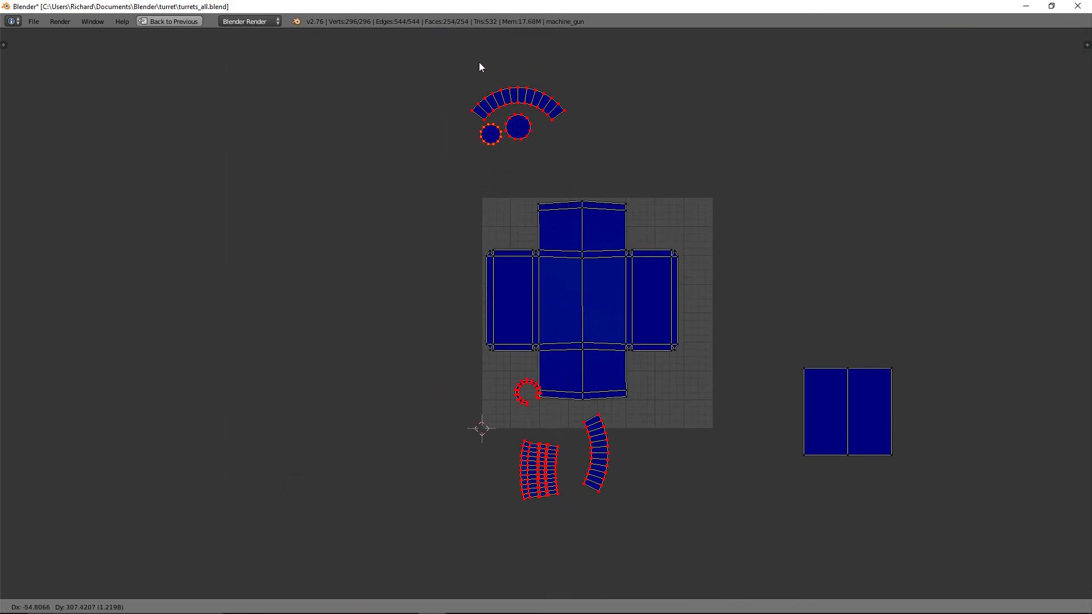
click(478, 63)
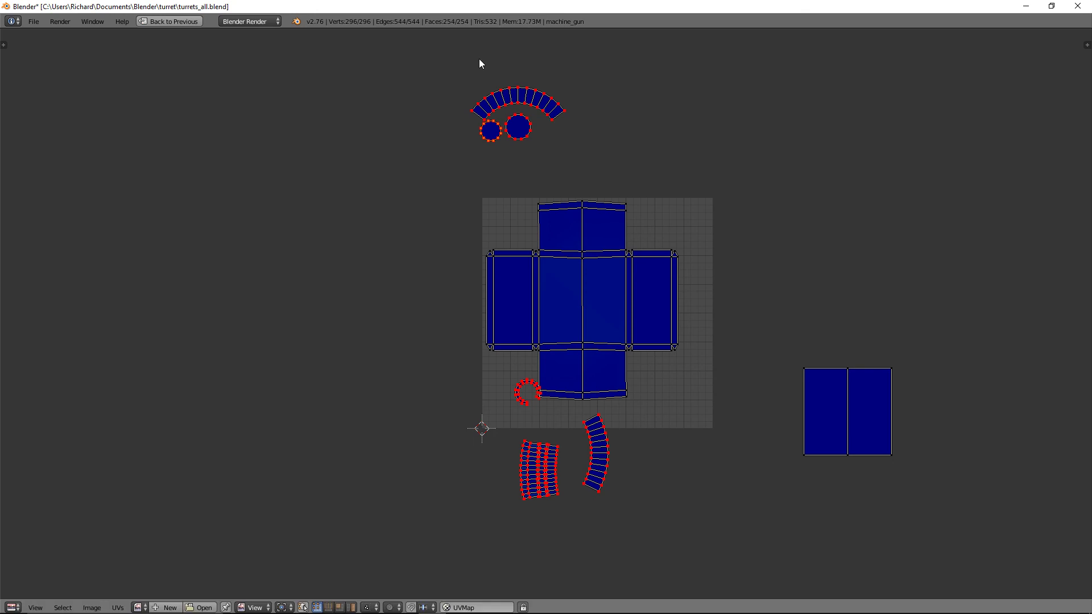
Reposition the two circular islands so they sit side by side, tucked under the upper arc island without overlapping.
key(c)
click(525, 131)
right_click(530, 138)
key(g)
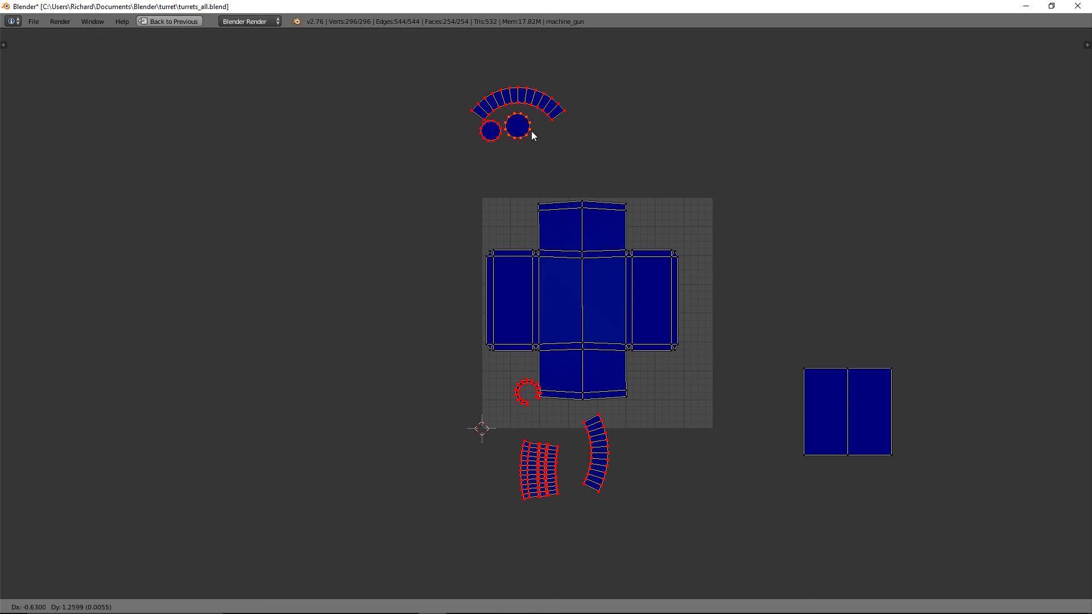
click(541, 127)
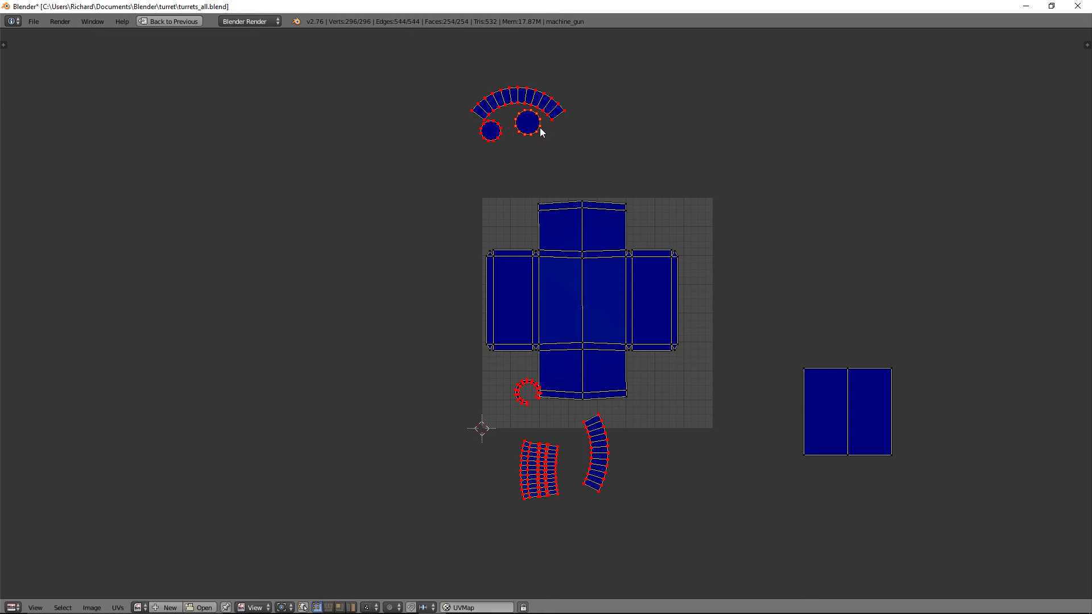
key(c)
right_click(499, 139)
key(g)
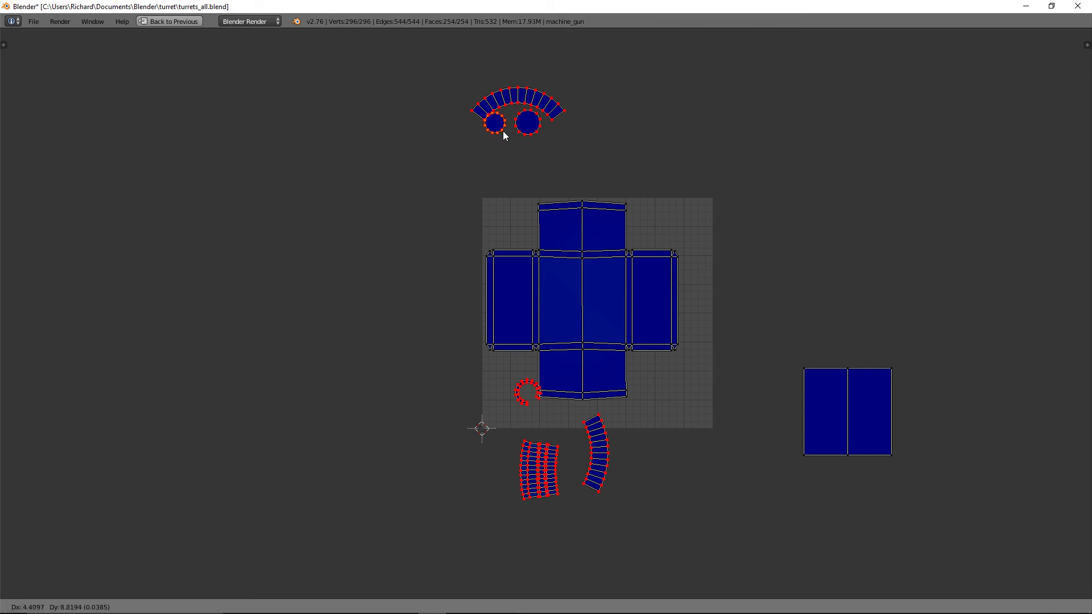
click(508, 137)
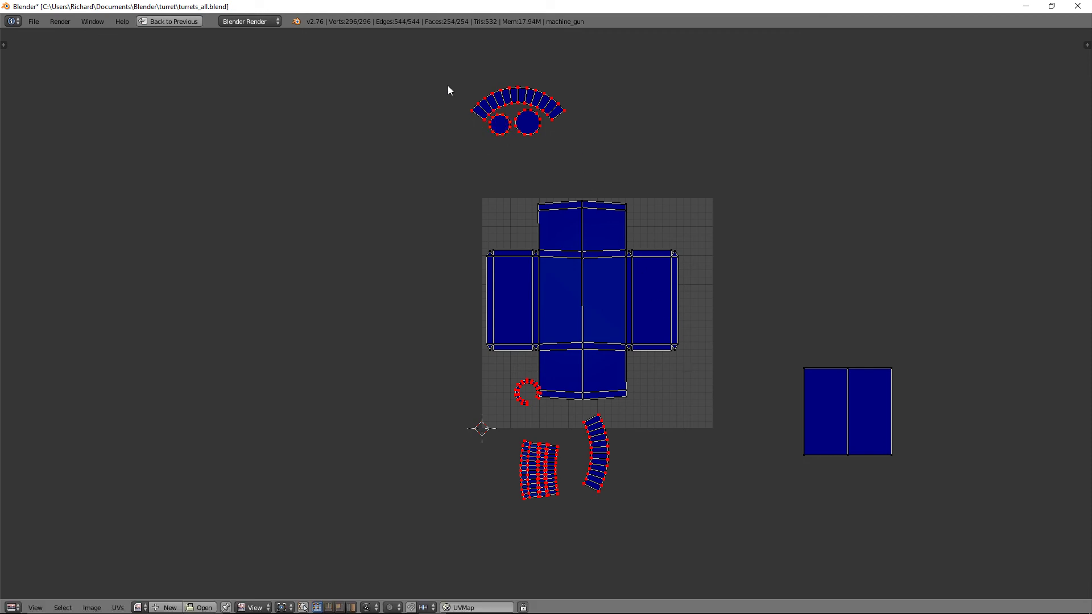
Move the arc island and its two circles into the UV square's lower-right corner, rotating them clockwise to fit beside the body island.
key(b)
drag(442, 67, 606, 179)
key(g)
click(779, 472)
key(r)
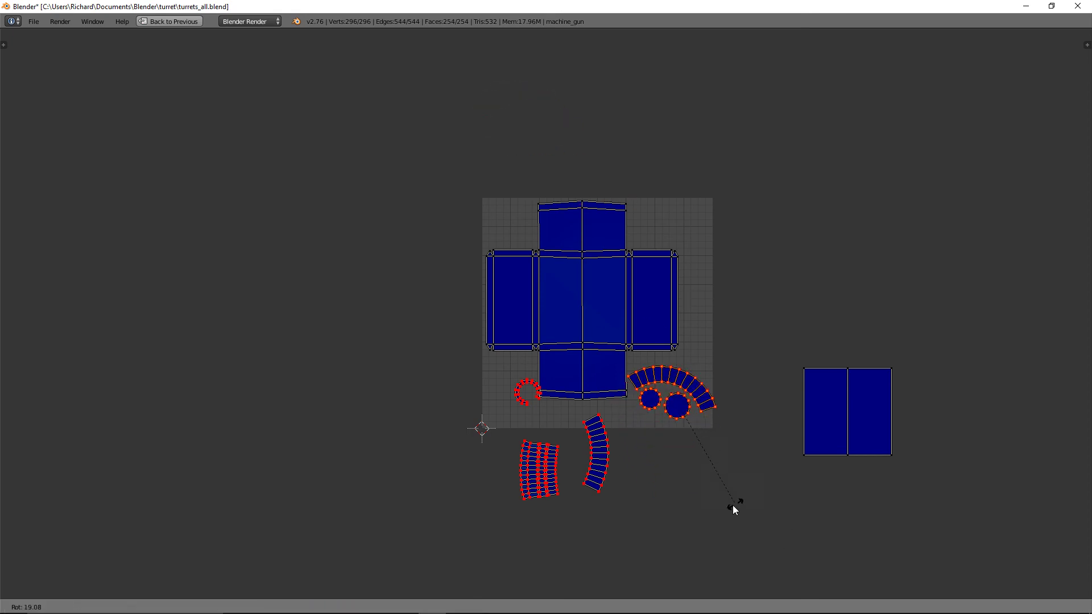
click(690, 510)
key(g)
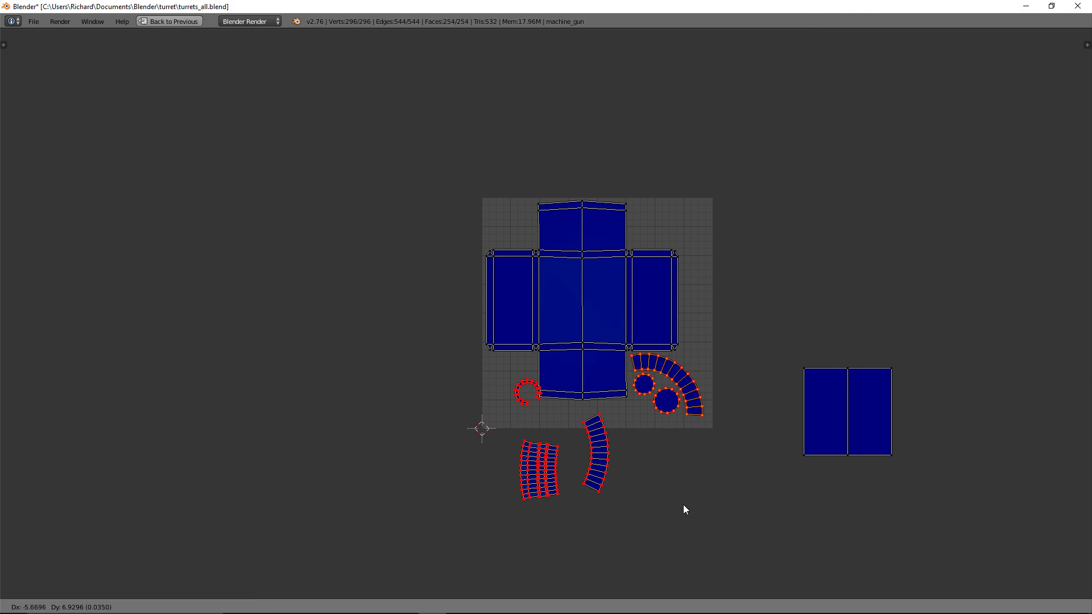
click(681, 504)
Select the linked C-shaped ring island and move it below the smaller circle in the UV square's lower-right corner.
scroll(617, 443, up, 3)
scroll(623, 418, down, 1)
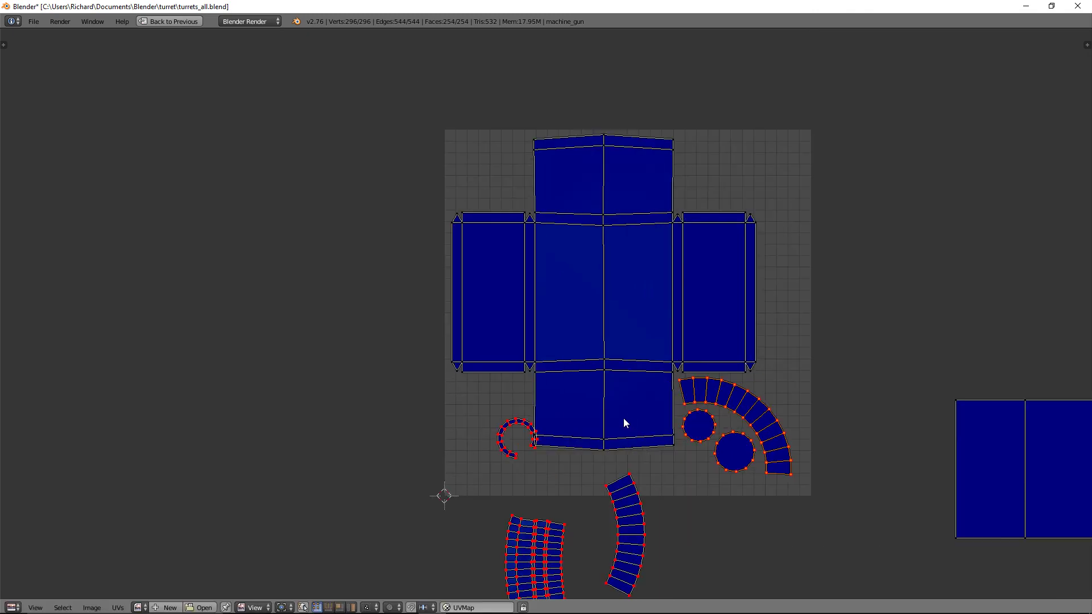
middle_drag(623, 418, 577, 264)
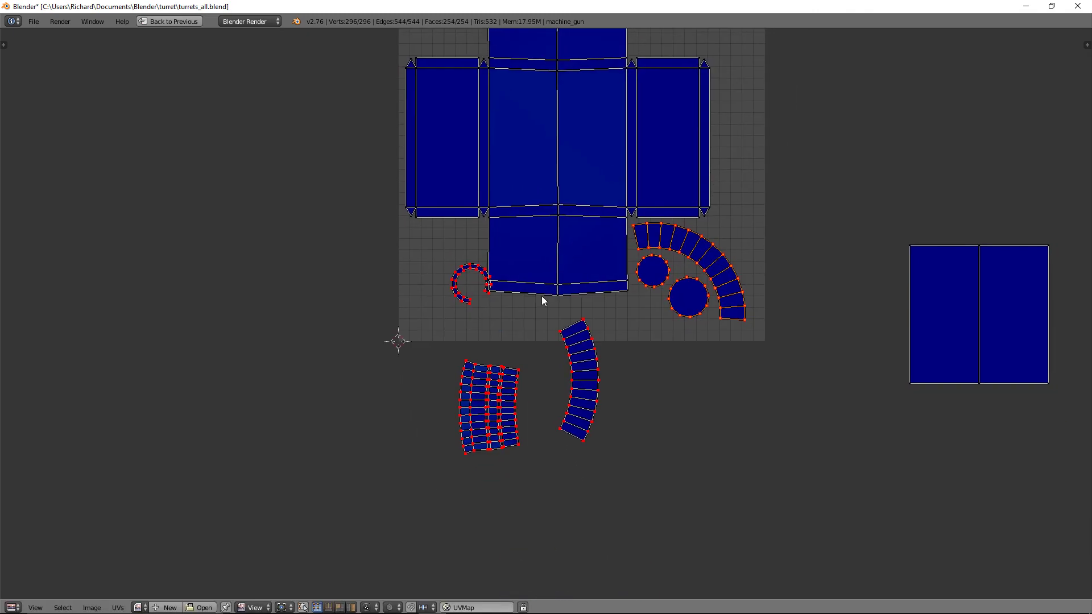
key(c)
click(449, 279)
right_click(449, 279)
key(ctrl+l)
key(g)
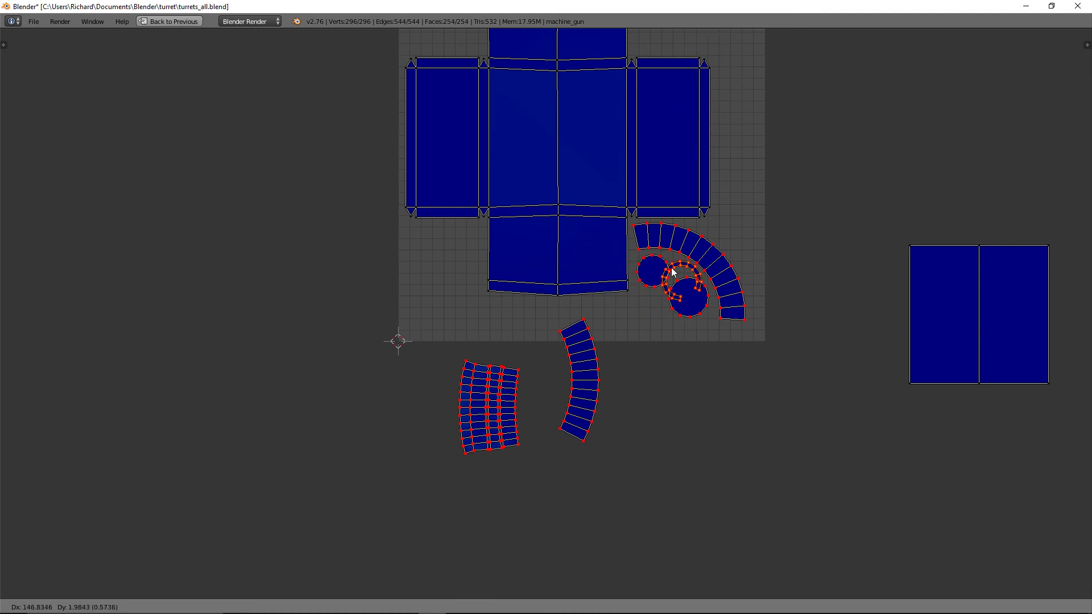
click(628, 305)
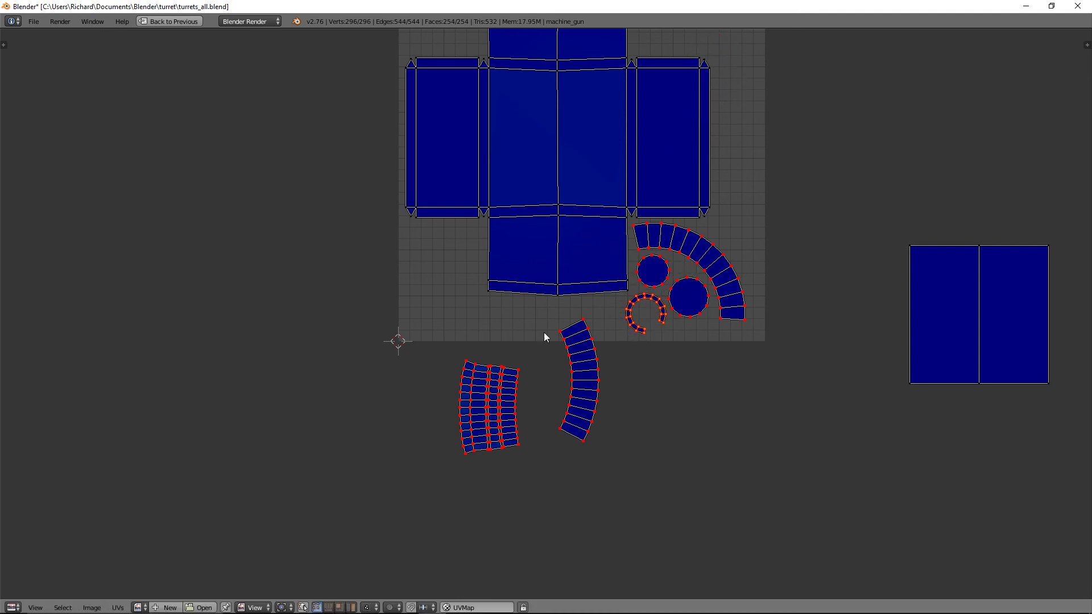
Move the multi-row strip and the curved strip islands up together, fitting the multi-row strip into the UV square's lower-left corner.
scroll(544, 373, down, 2)
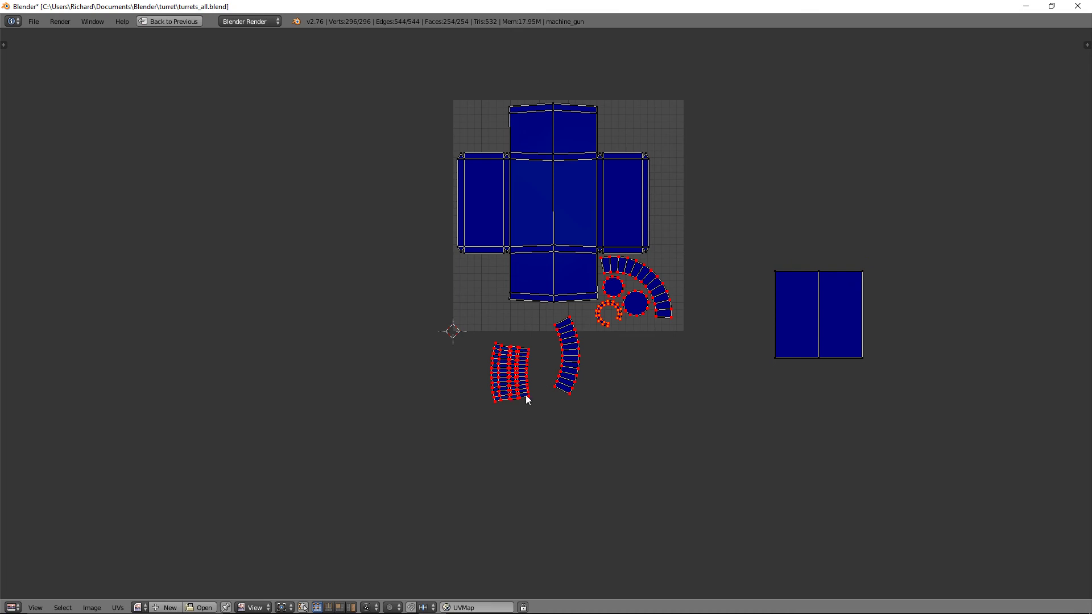
key(a)
key(b)
drag(475, 325, 586, 461)
key(g)
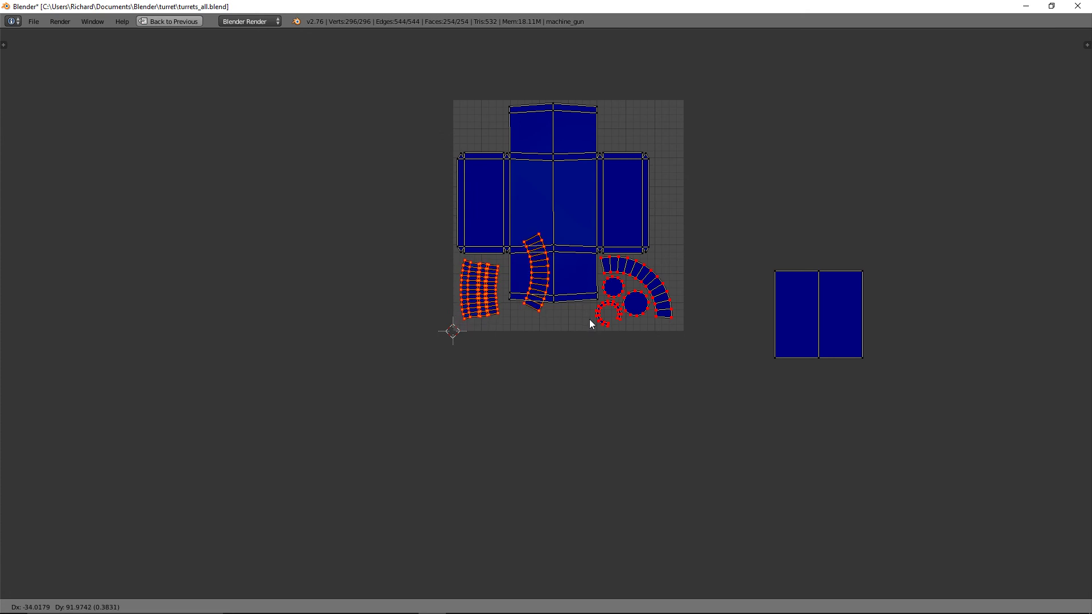
click(590, 320)
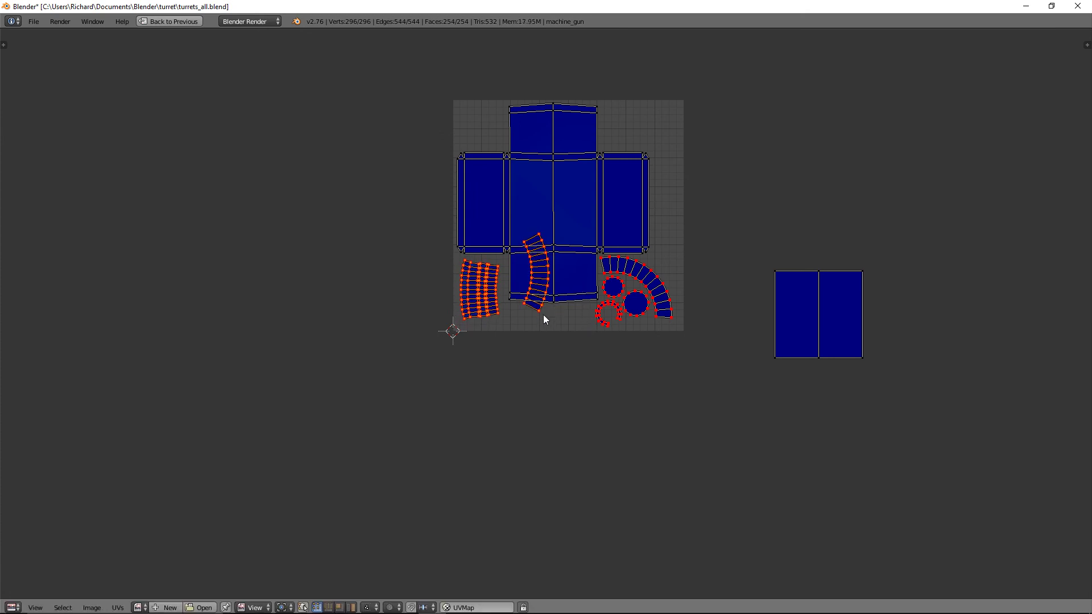
Rotate the curved strip island to lie horizontally and place it just beneath the body island, inside the UV square.
key(a)
key(c)
key(g)
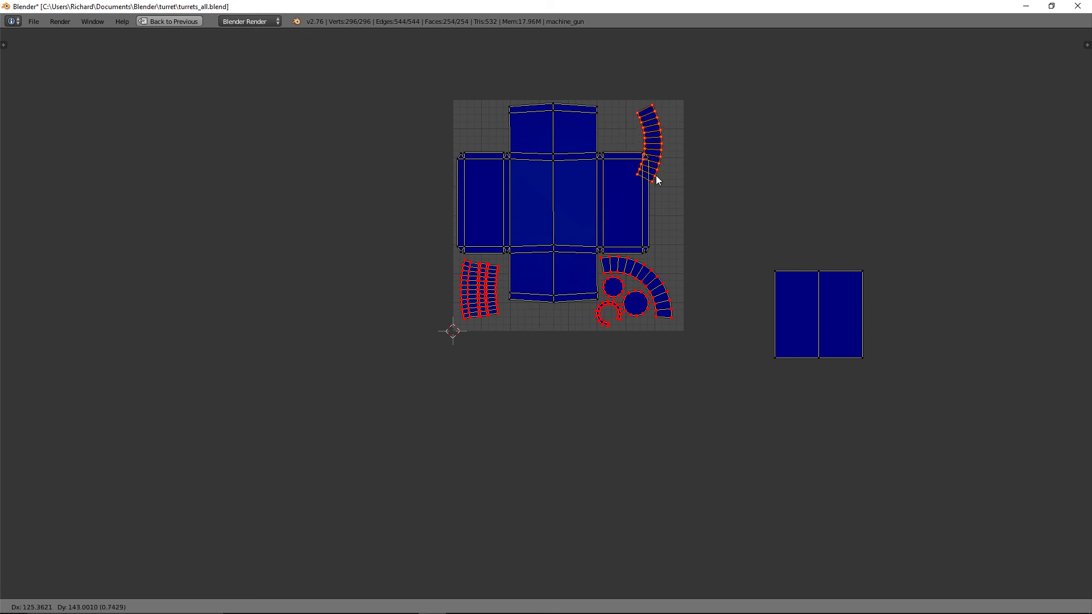
click(574, 326)
key(r)
click(516, 304)
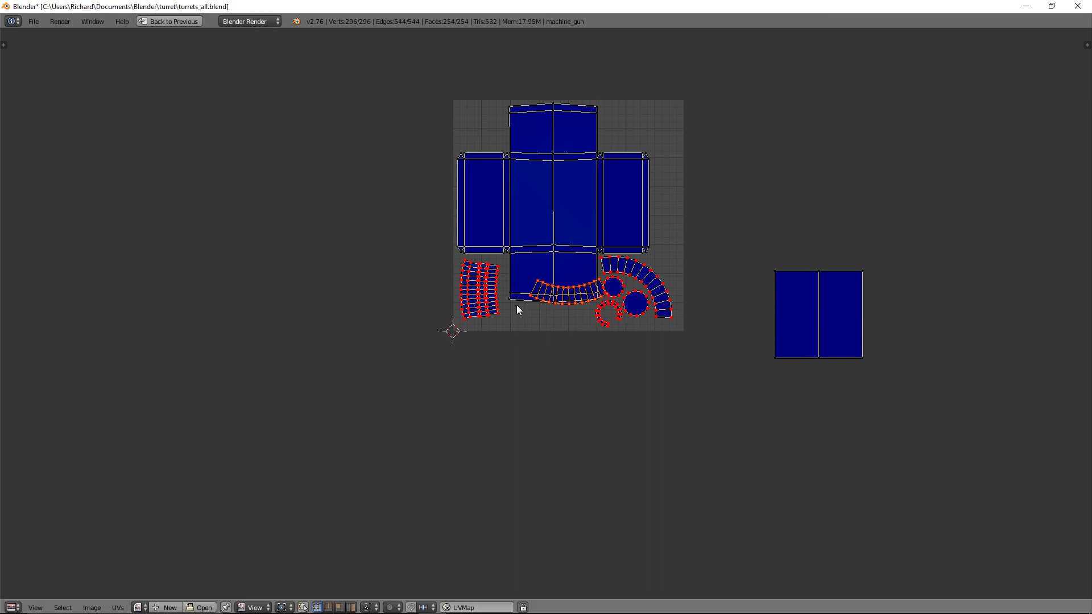
key(g)
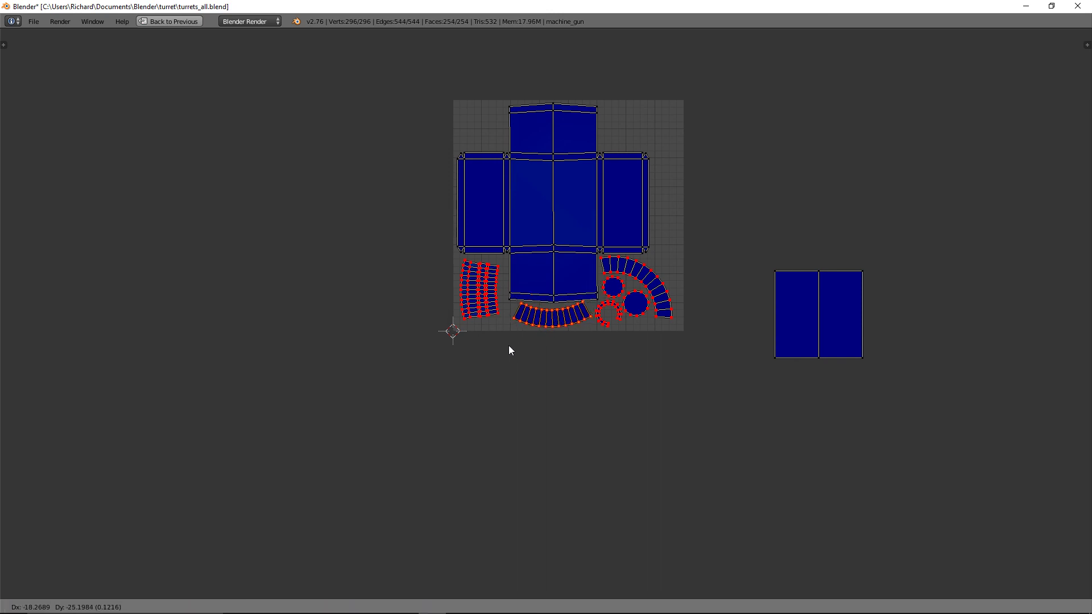
click(508, 345)
Try enlarging and shifting all the UV islands to fill more of the UV square, and undo the change.
scroll(513, 337, up, 1)
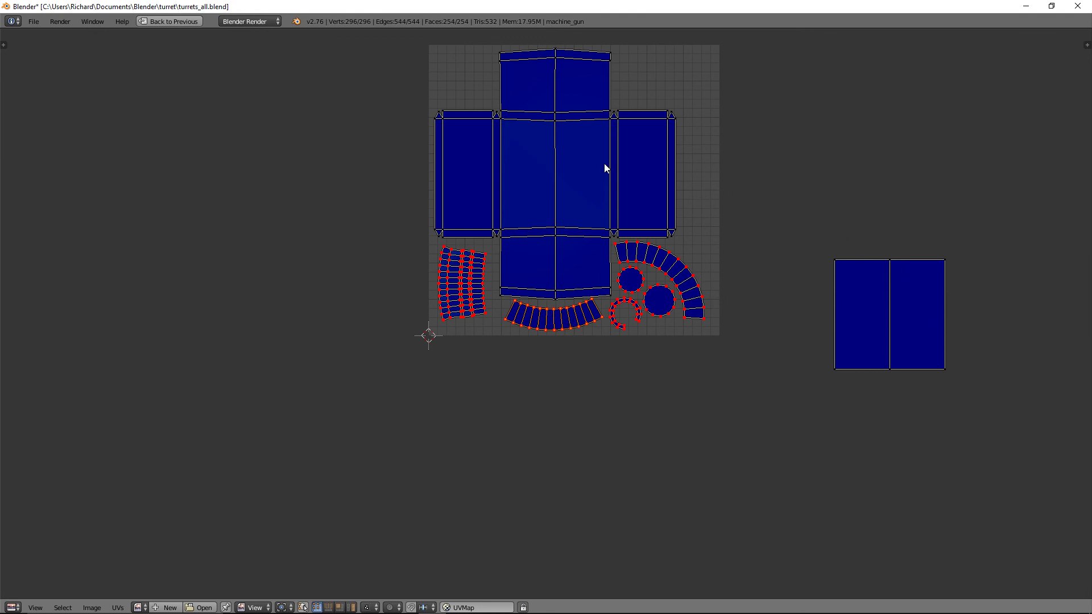
scroll(618, 206, up, 1)
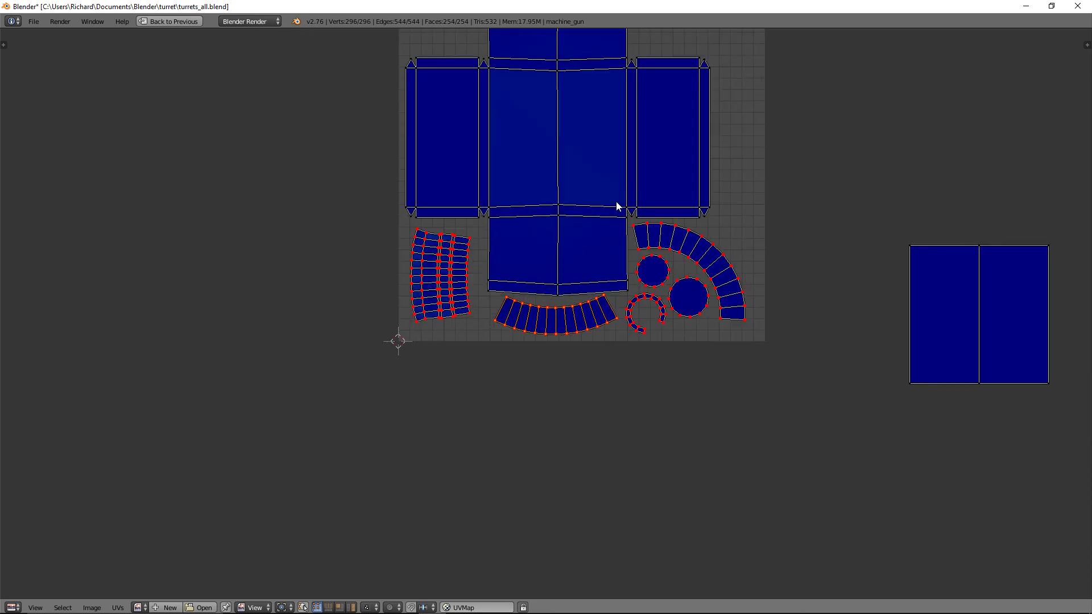
scroll(808, 274, down, 2)
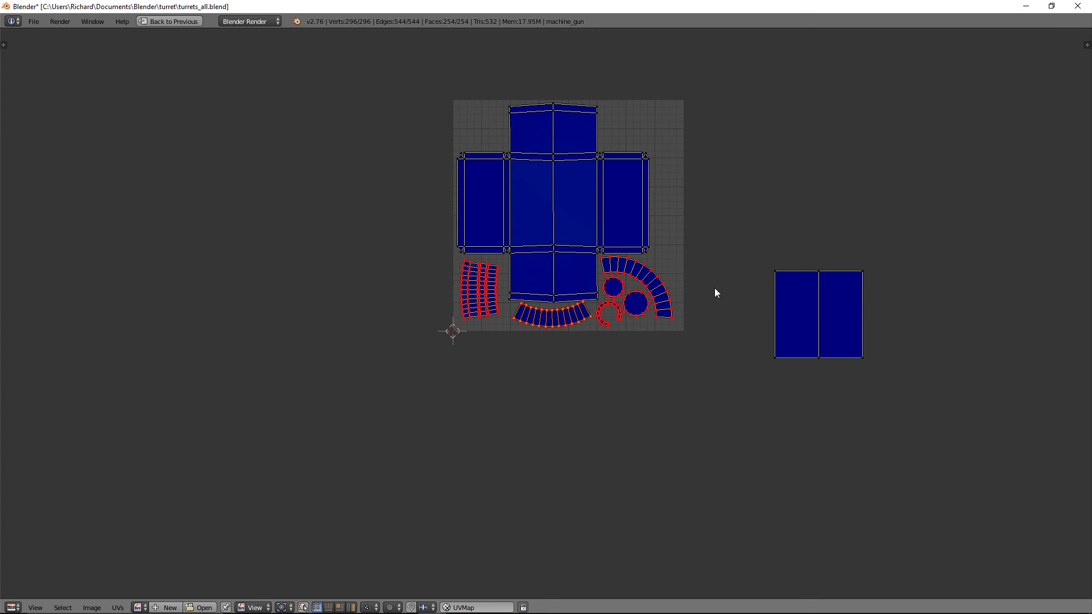
key(a)
key(g)
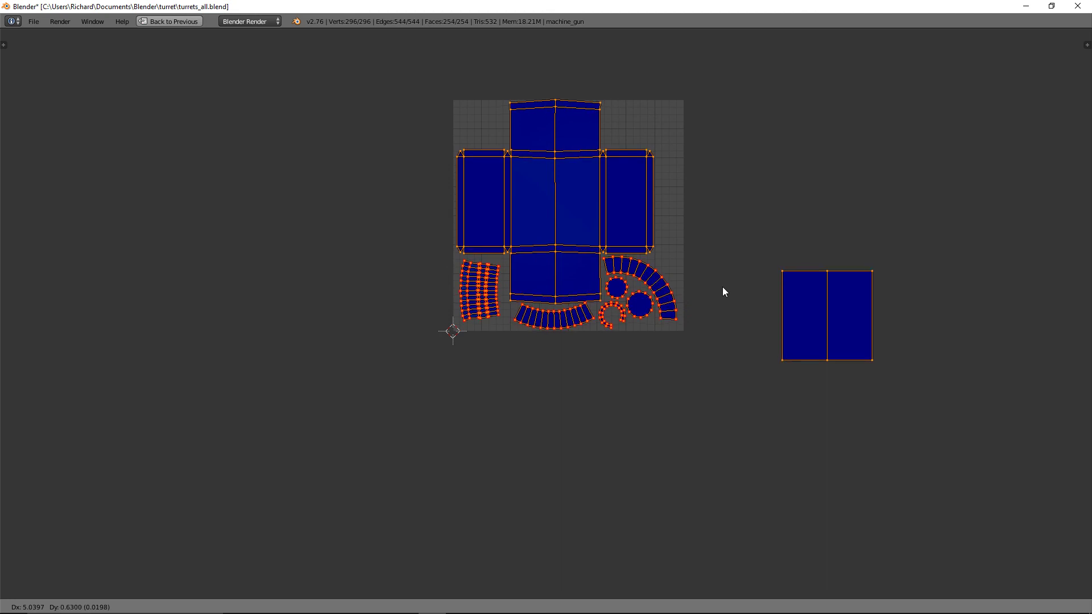
right_click(723, 287)
key(ctrl+z)
scroll(724, 288, up, 4)
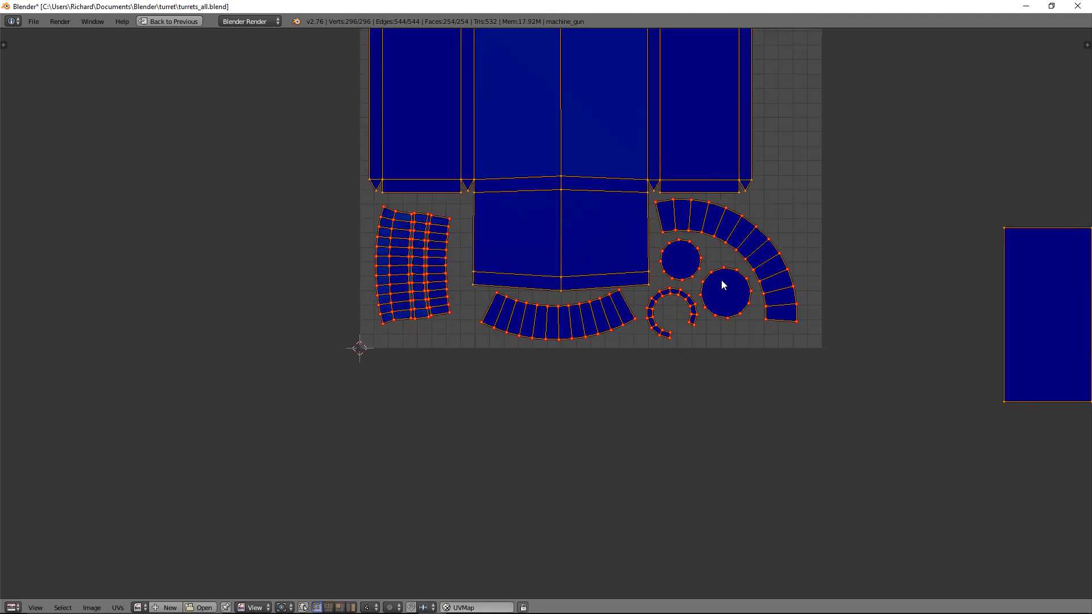
Select only the multi-row strip island, enlarge it and shift it to fill the UV square's lower-left corner.
scroll(721, 280, down, 2)
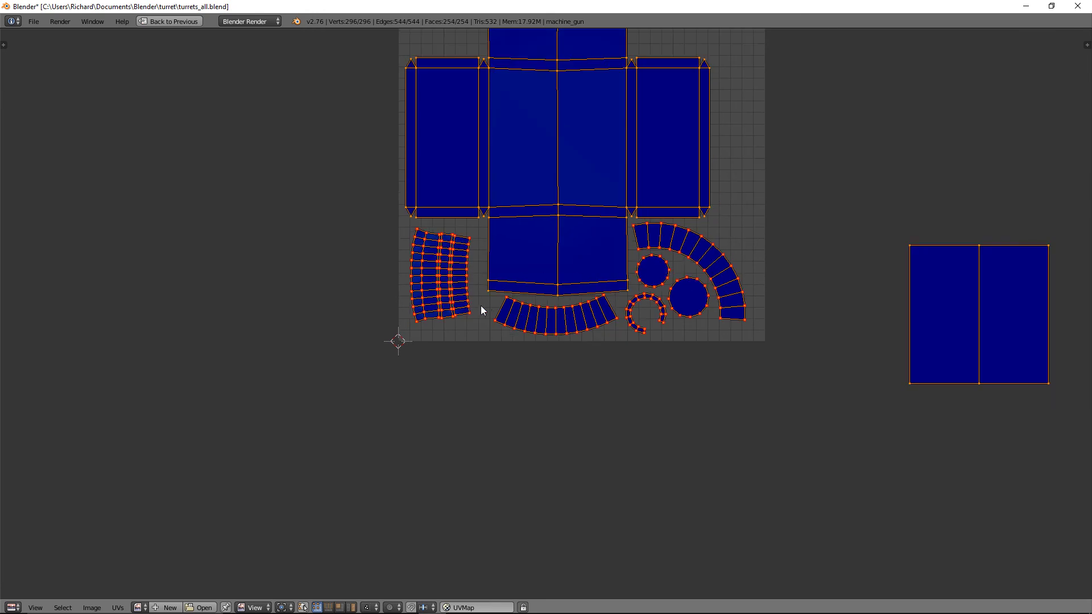
scroll(567, 313, down, 2)
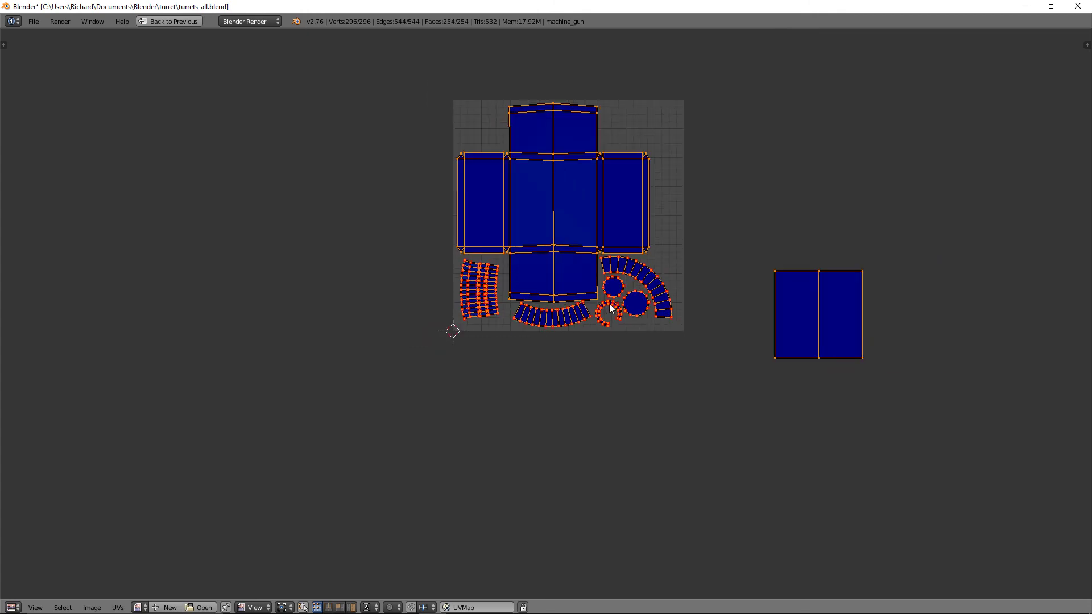
scroll(624, 337, up, 3)
scroll(624, 333, down, 1)
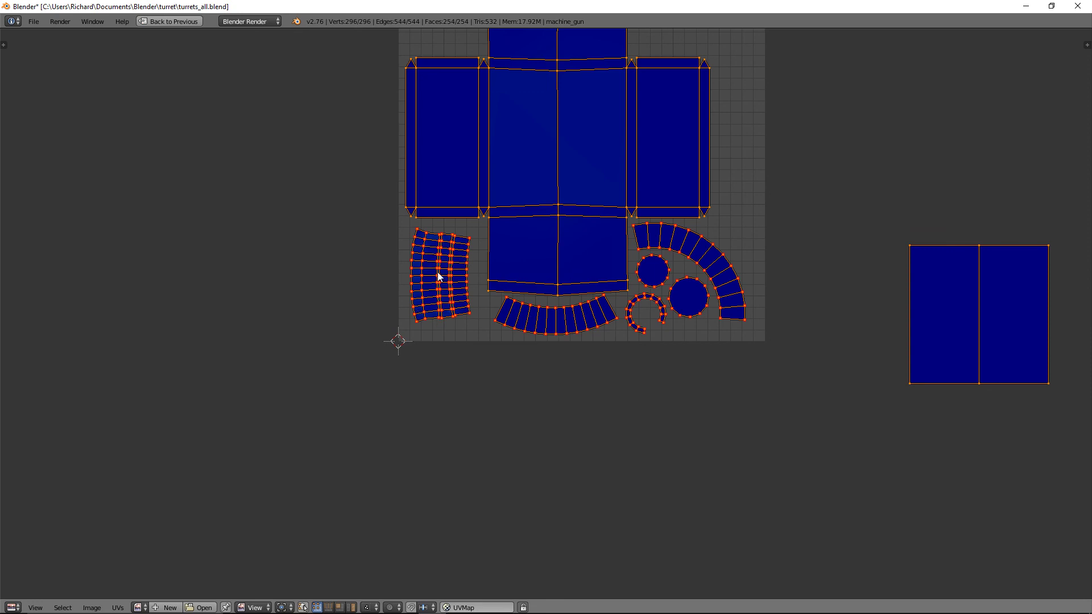
key(a)
key(b)
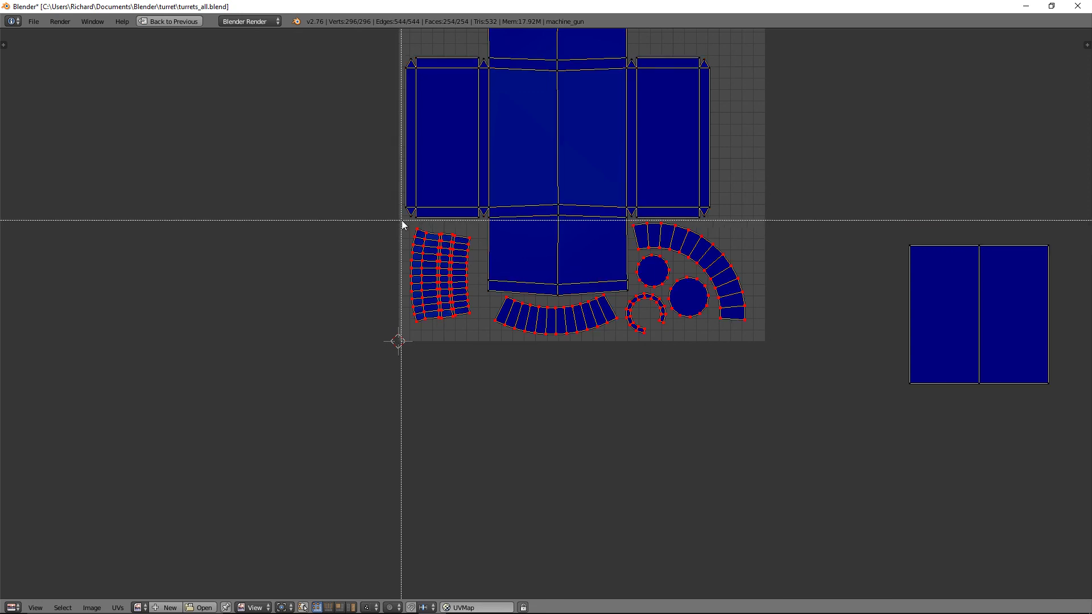
drag(401, 224, 476, 343)
key(s)
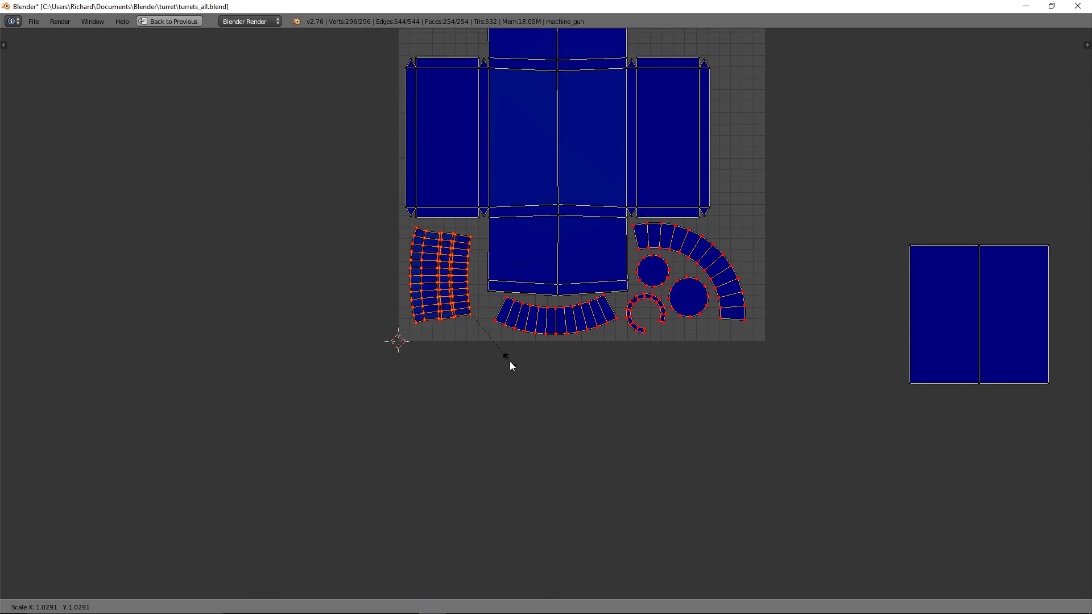
click(529, 373)
key(g)
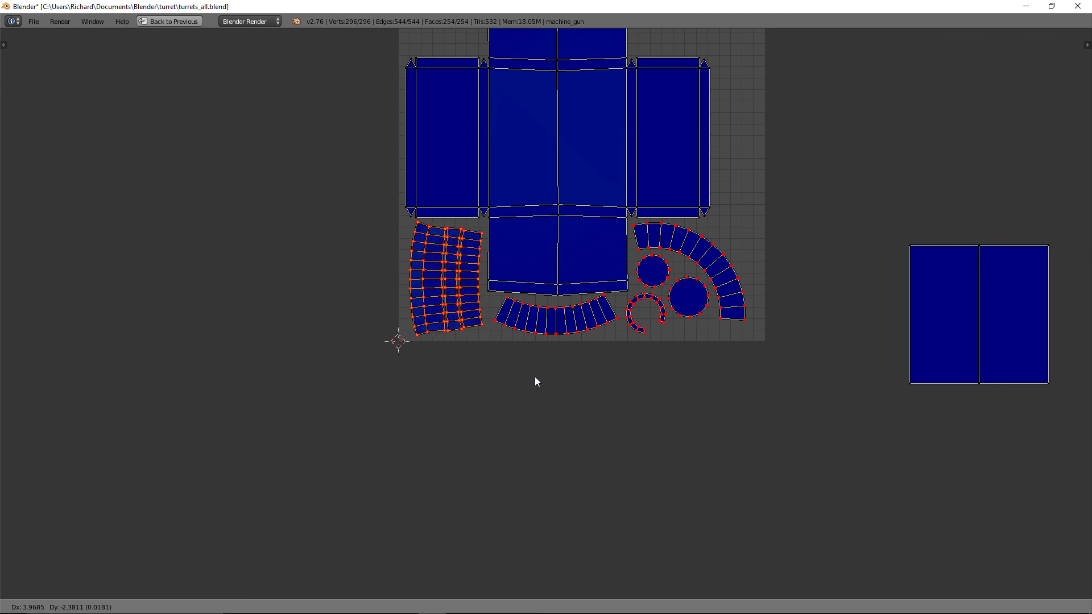
click(535, 376)
Enlarge the multi-row strip island slightly more, tilt it slightly counter-clockwise and nudge it back inside the lower-left corner.
key(s)
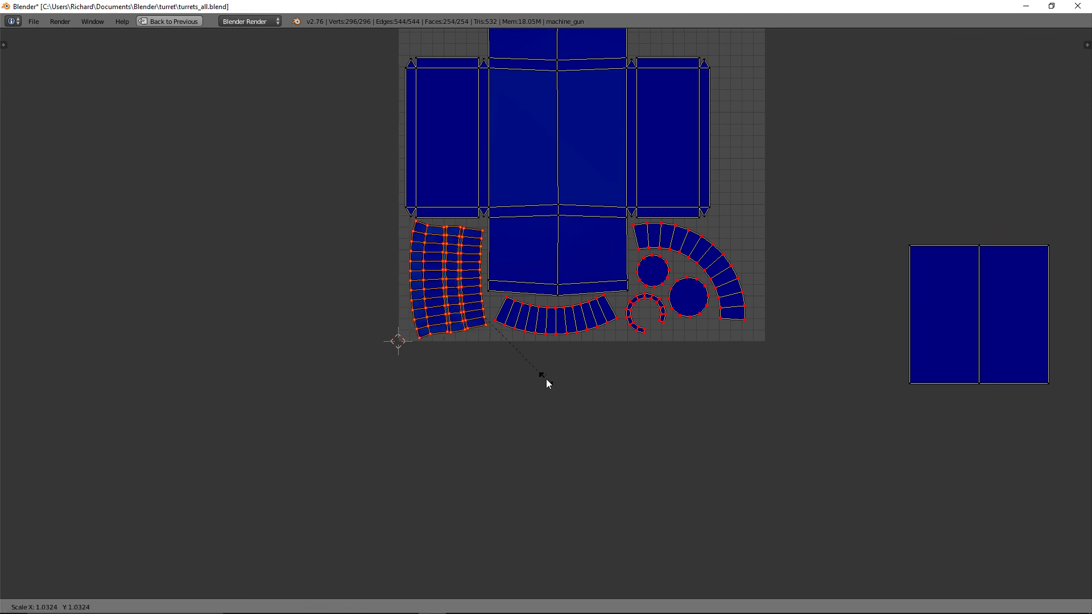
click(547, 378)
key(r)
click(547, 374)
key(g)
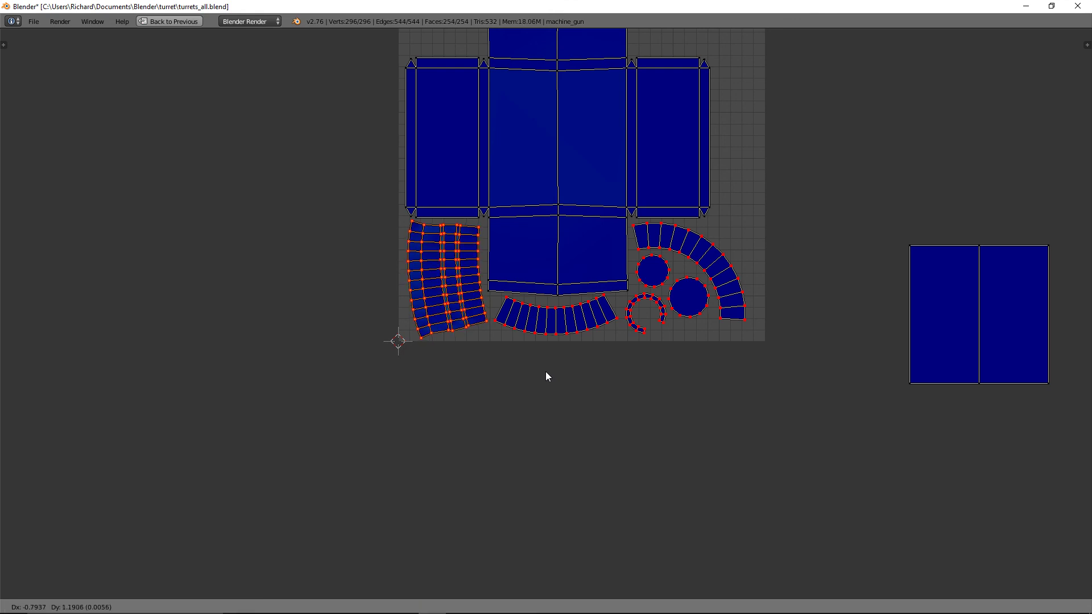
click(545, 376)
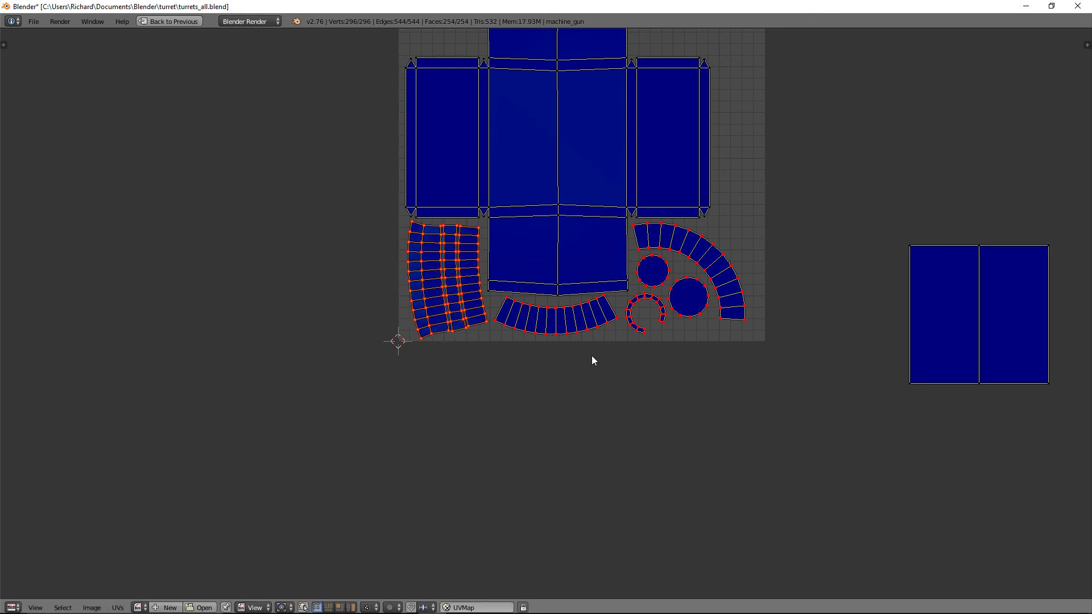
Select the curved strip island beneath the body island and enlarge it slightly within its gap.
key(b)
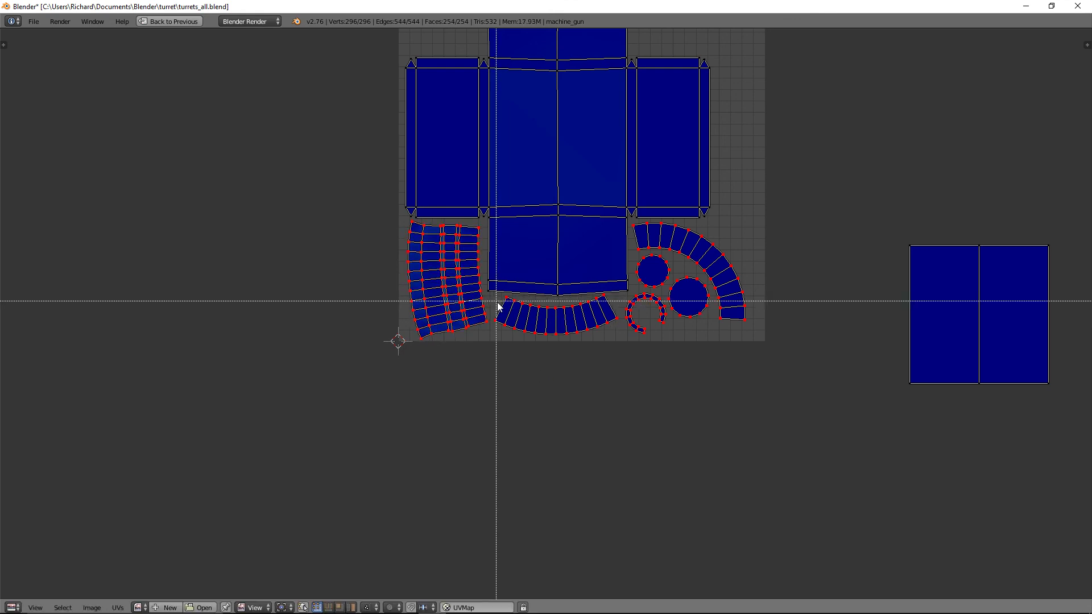
drag(508, 312, 558, 350)
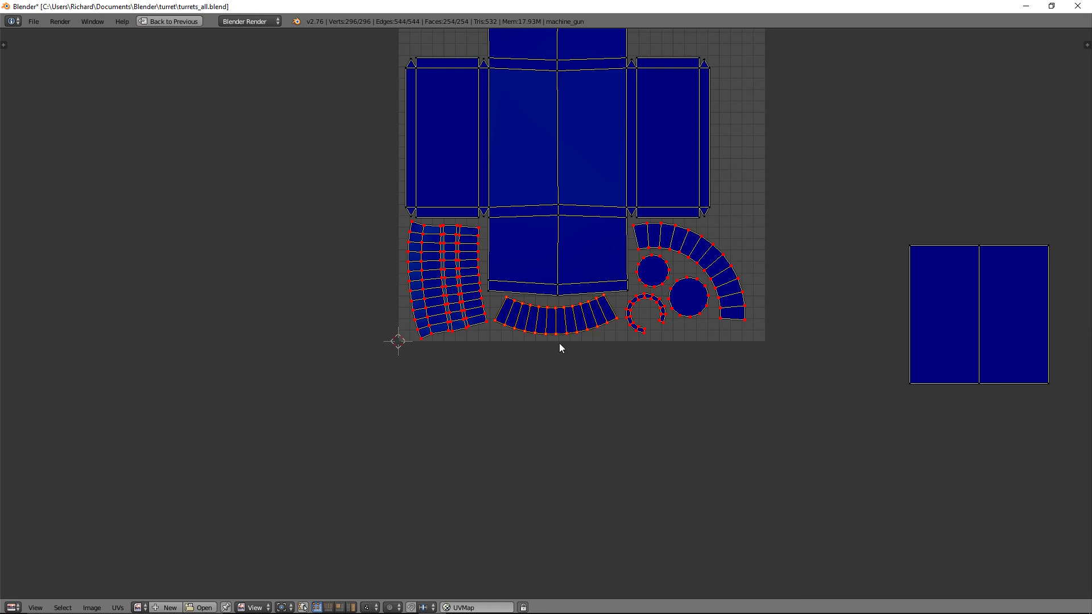
key(s)
click(567, 350)
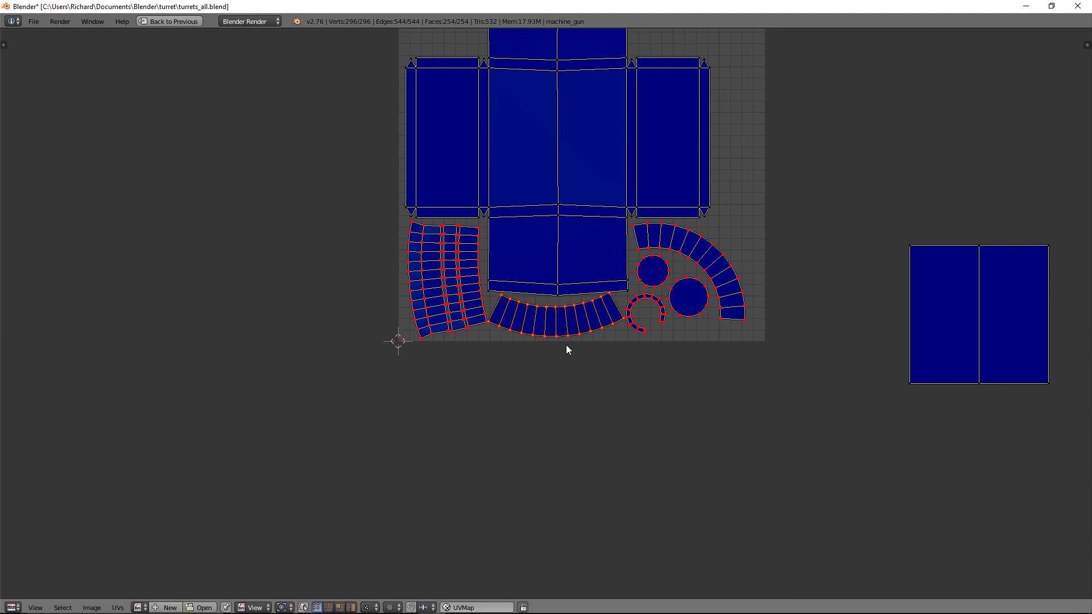
key(s)
click(563, 343)
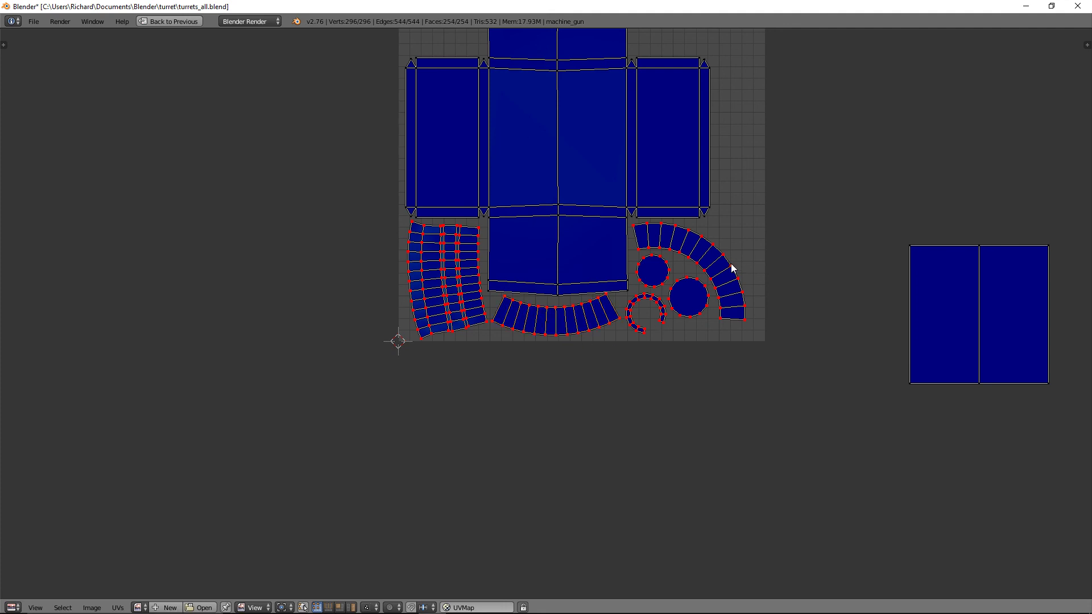
Select the large arc-shaped strip island and shift it outward toward the UV square's lower-right corner.
key(b)
drag(731, 263, 752, 330)
key(g)
click(749, 323)
key(g)
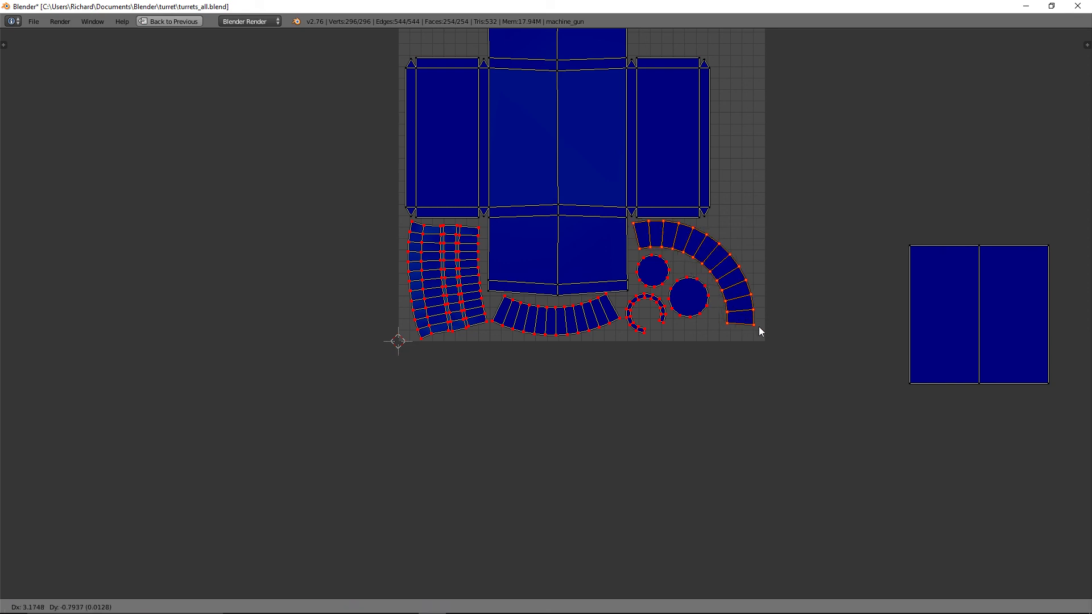
click(759, 330)
Enlarge the arc-shaped strip island in small stages and reposition it to fit around the circles in the lower-right corner.
key(s)
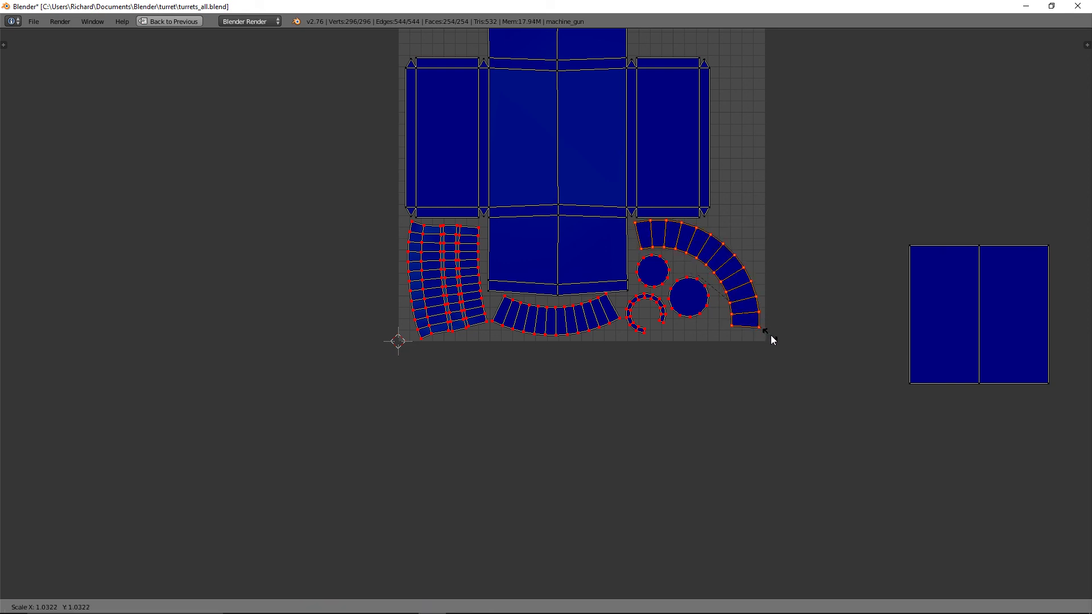
click(772, 336)
key(g)
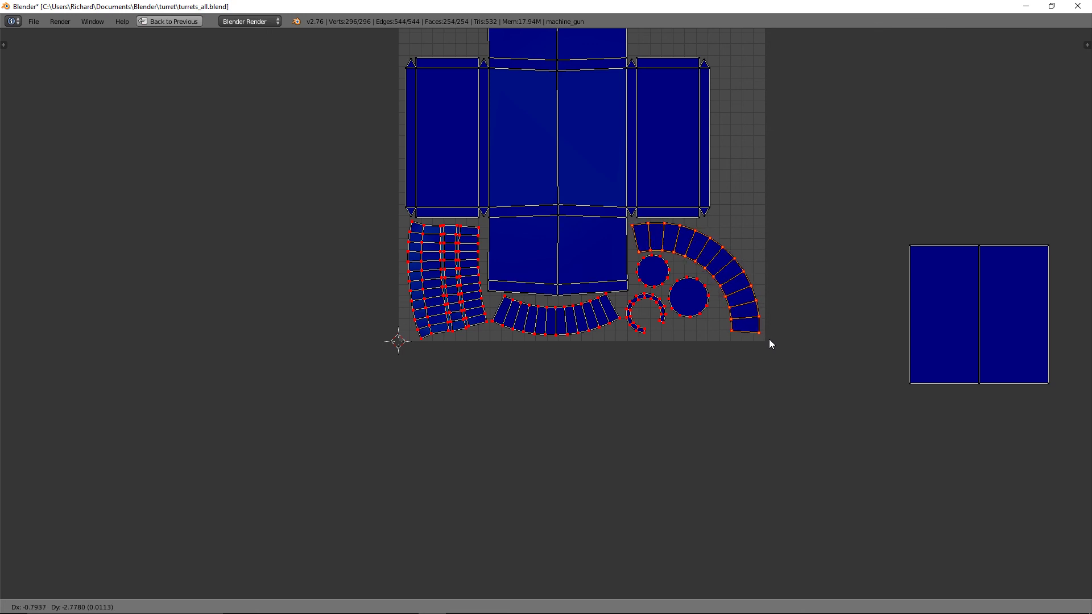
click(769, 340)
key(s)
click(778, 340)
key(g)
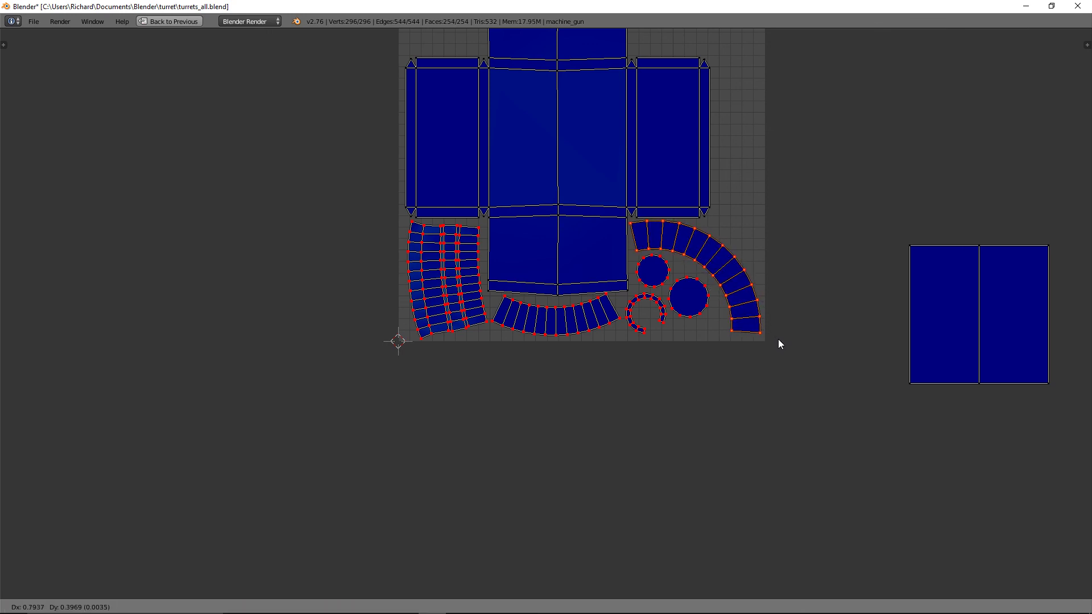
click(780, 339)
Move the curved strip island from beneath the body to the UV square's upper-right area and rotate it upright.
scroll(774, 340, down, 2)
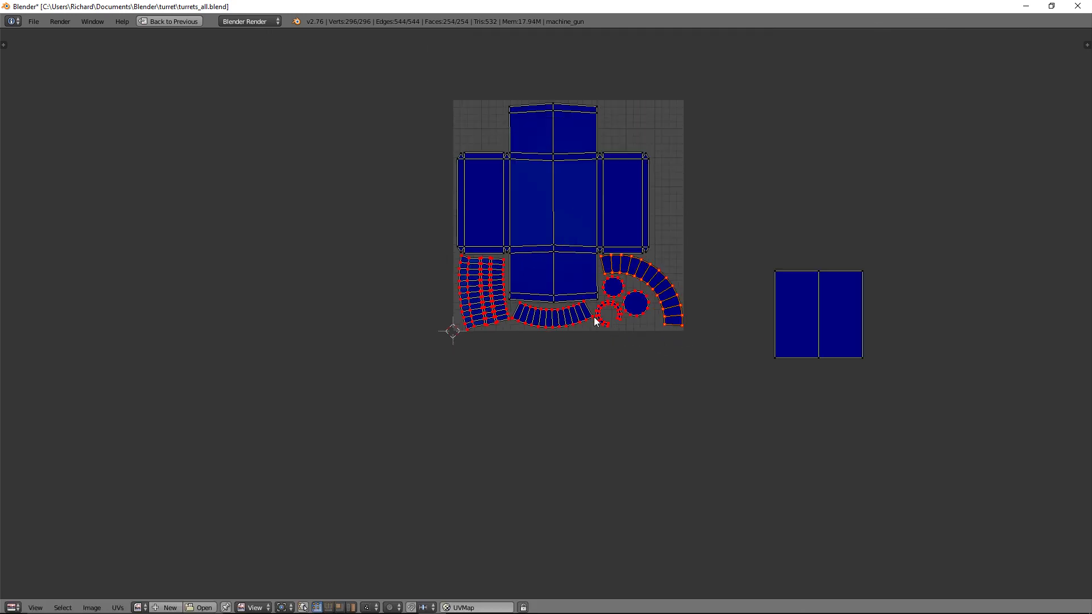
key(a)
key(b)
drag(543, 320, 571, 343)
key(g)
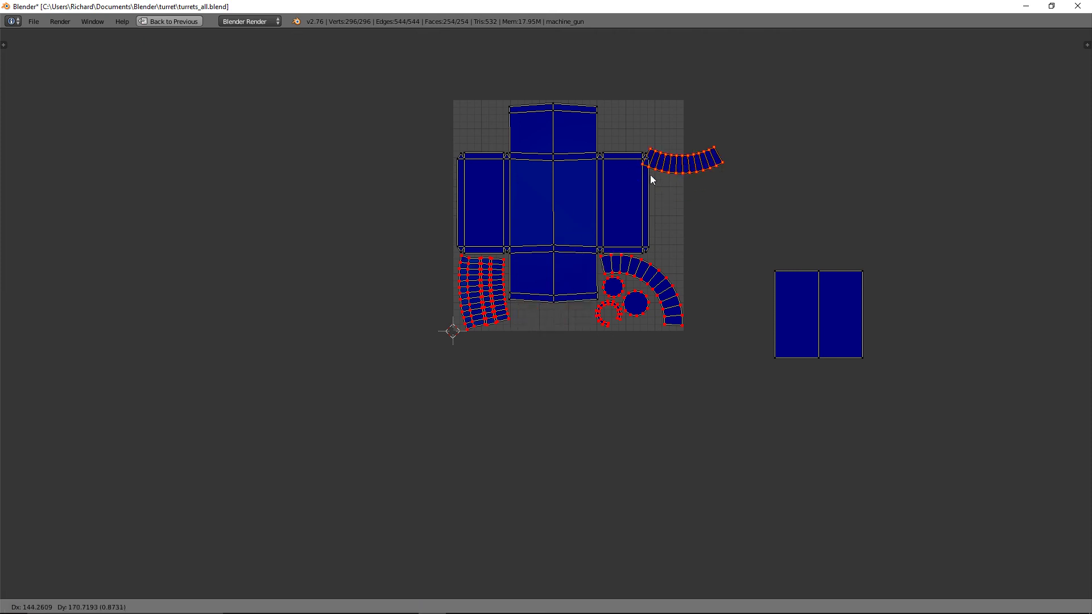
click(651, 176)
key(r)
click(747, 156)
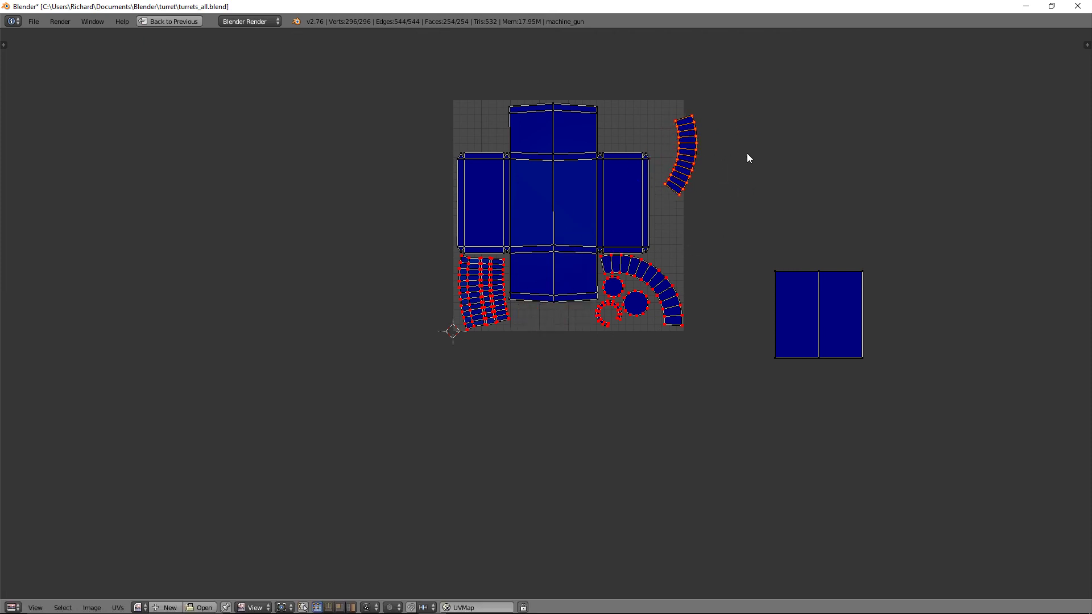
key(r)
click(757, 136)
key(g)
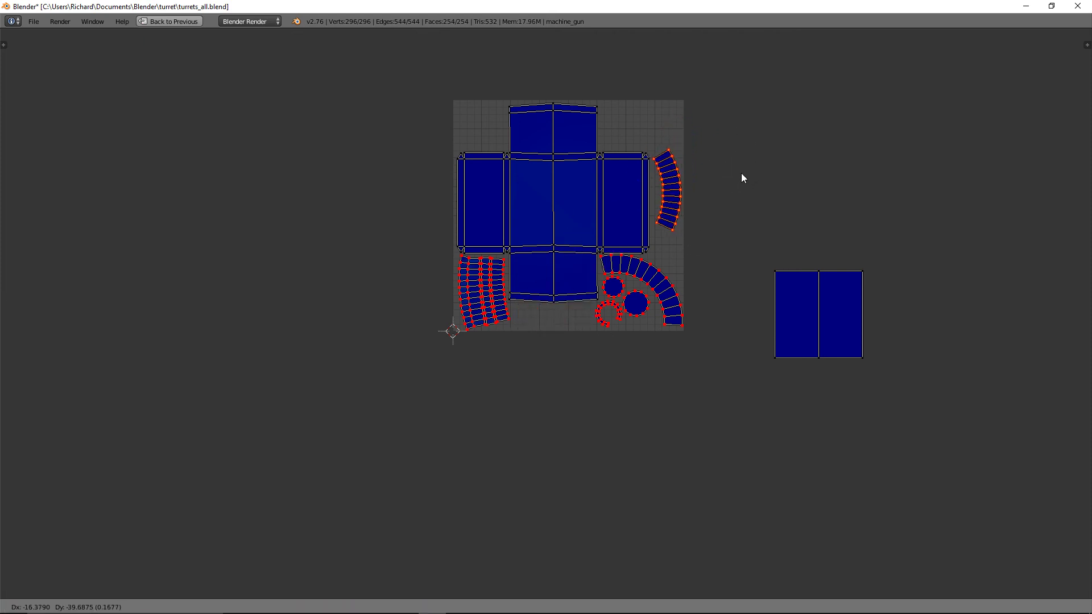
click(738, 145)
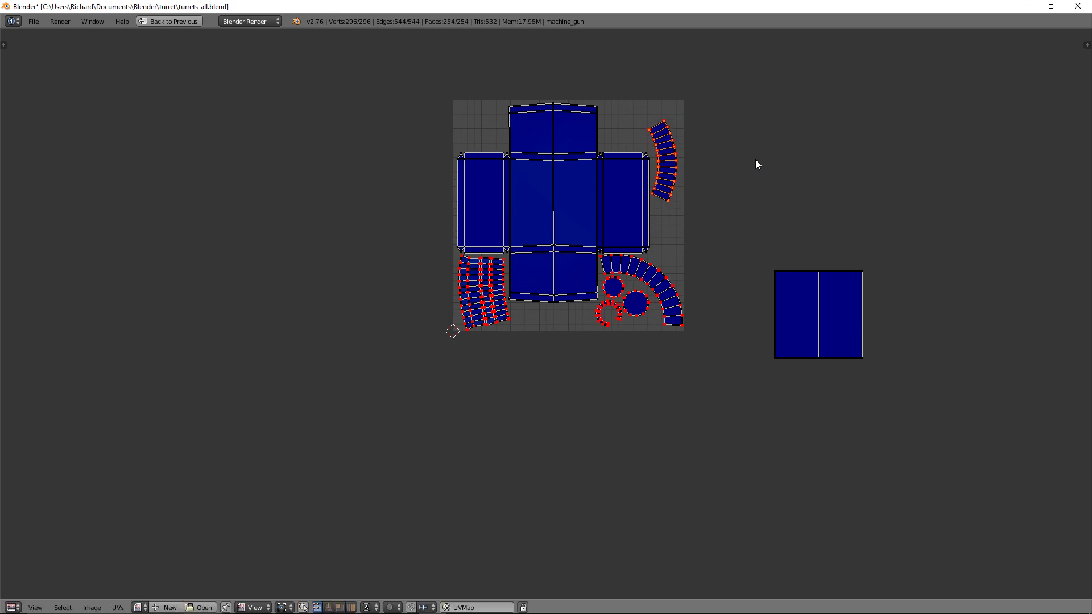
Rotate the curved strip island to a diagonal angle and fit it into the UV square's upper-right corner.
scroll(766, 148, up, 3)
middle_drag(766, 147, 659, 365)
key(r)
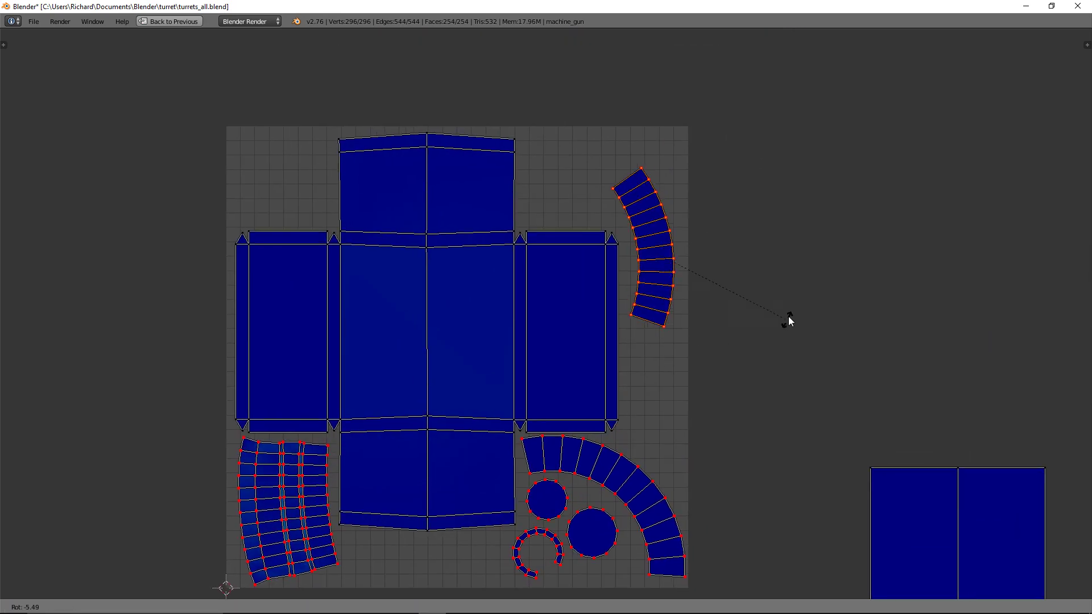
click(812, 276)
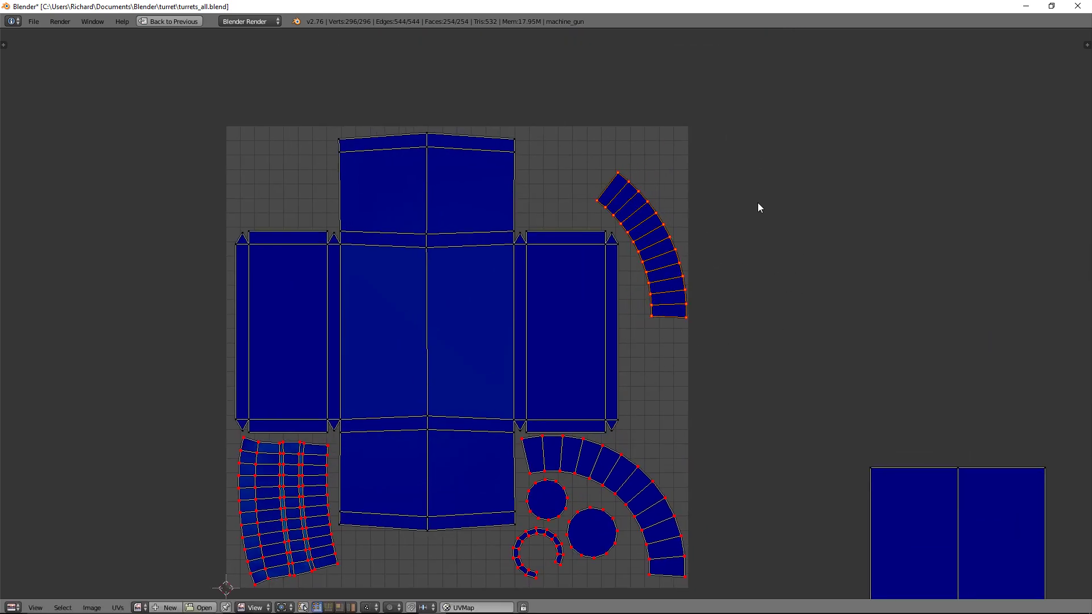
key(g)
click(691, 258)
key(r)
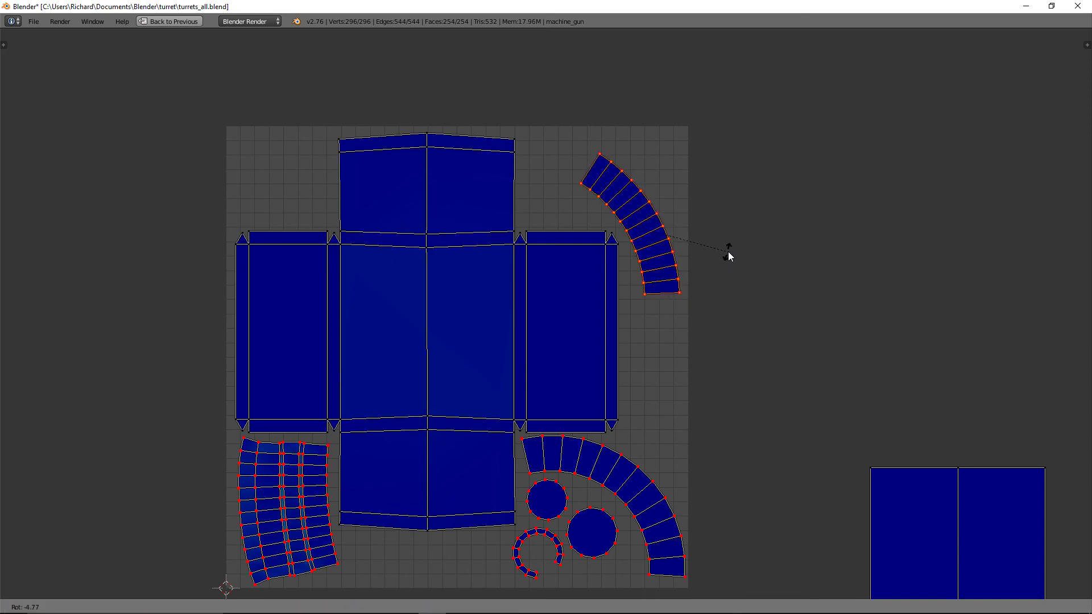
click(762, 235)
key(g)
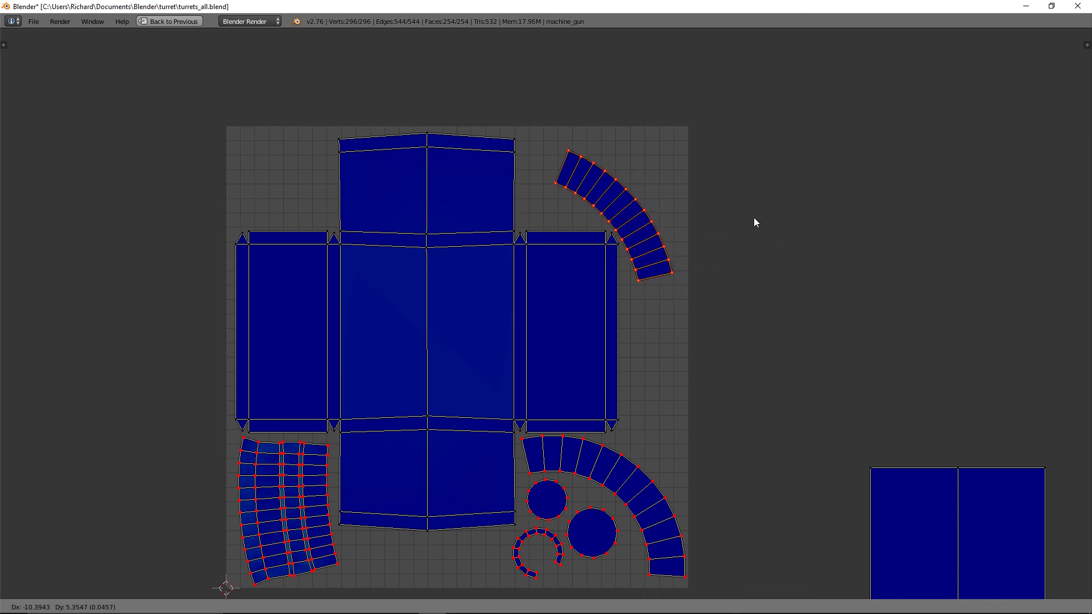
click(756, 210)
Enlarge the upper-right curved strip island to fill its corner and nudge it back inside the UV square.
key(s)
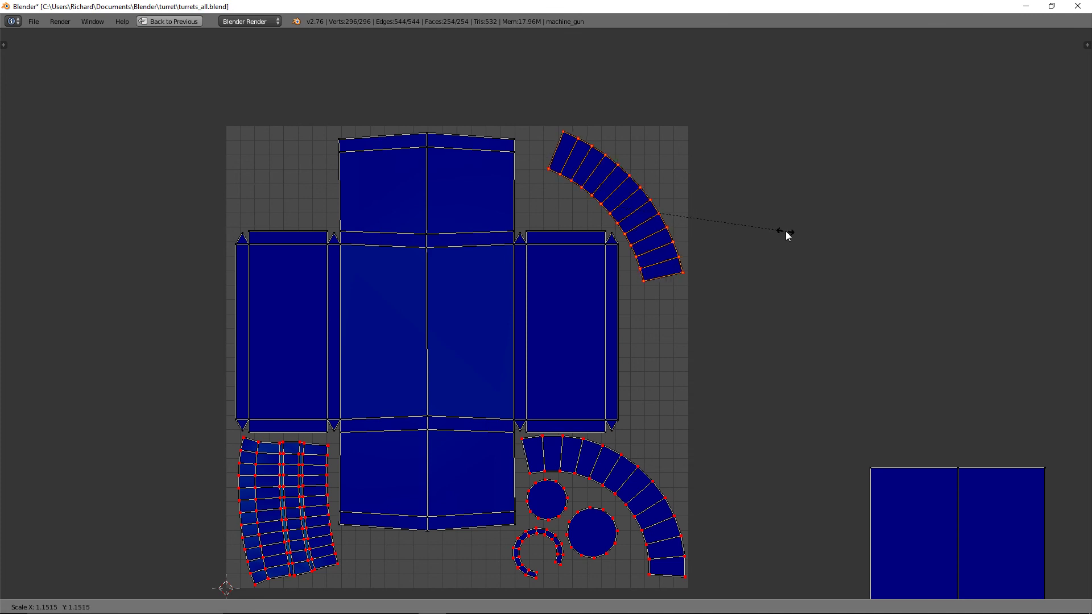
click(796, 237)
key(g)
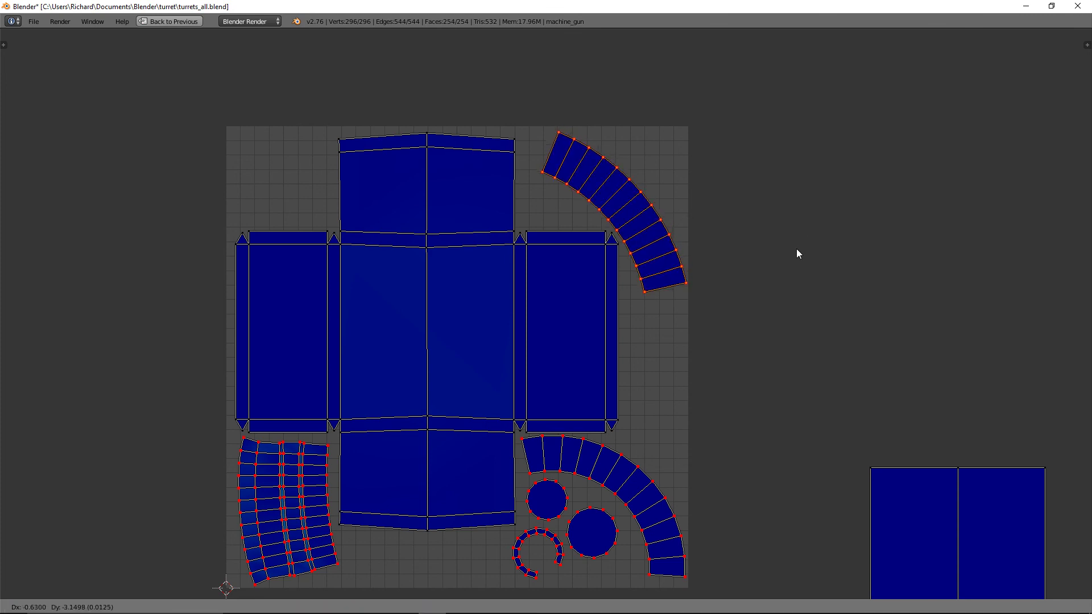
right_click(794, 248)
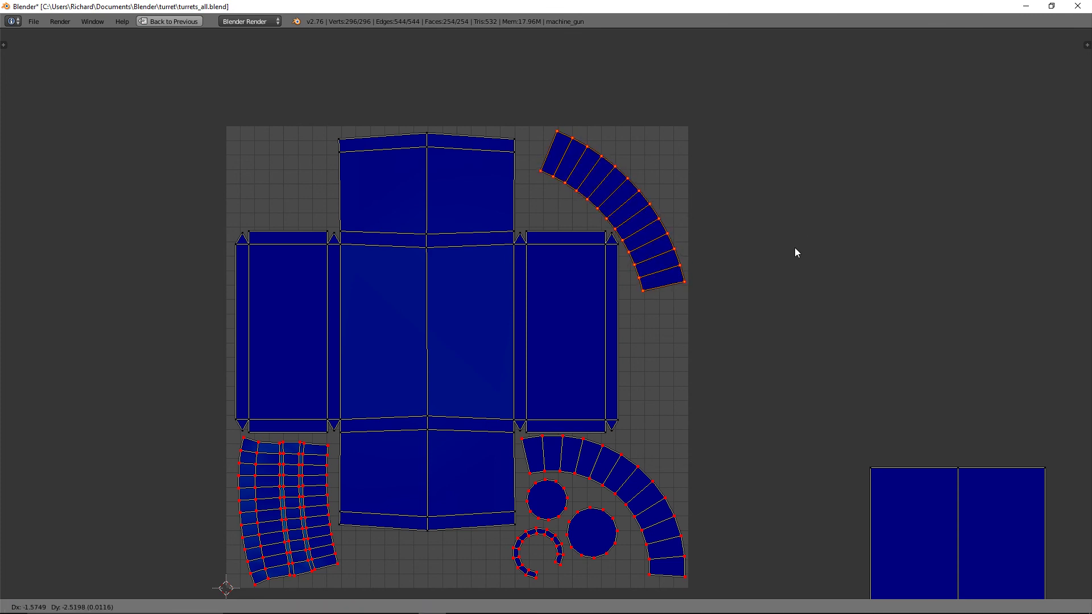
Select the square island outside the UV square, shrink it and place it in the UV square's empty upper-left corner.
scroll(739, 339, down, 2)
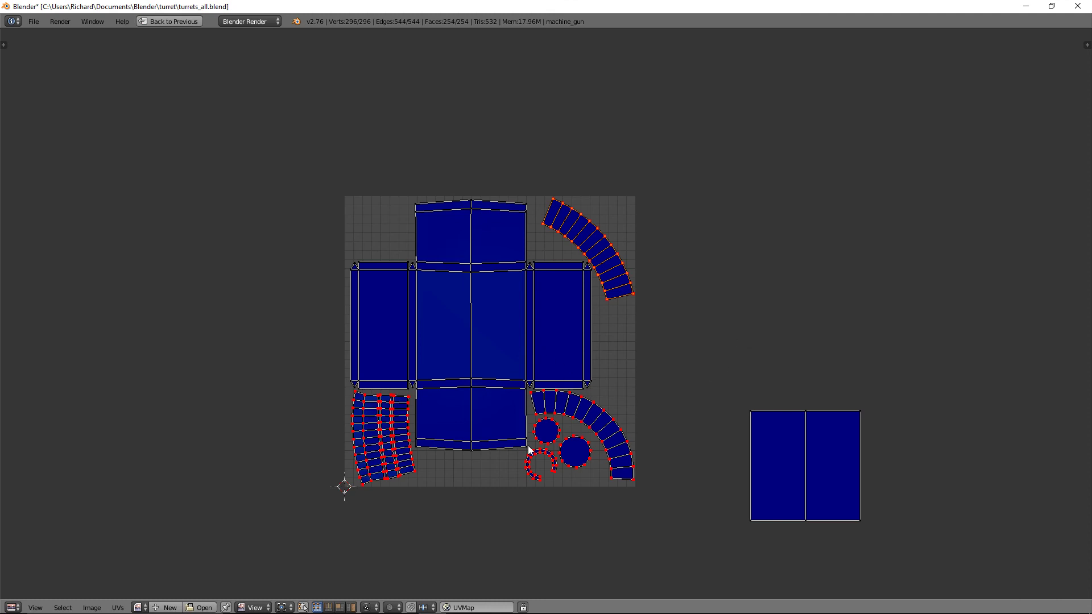
key(b)
drag(711, 372, 926, 575)
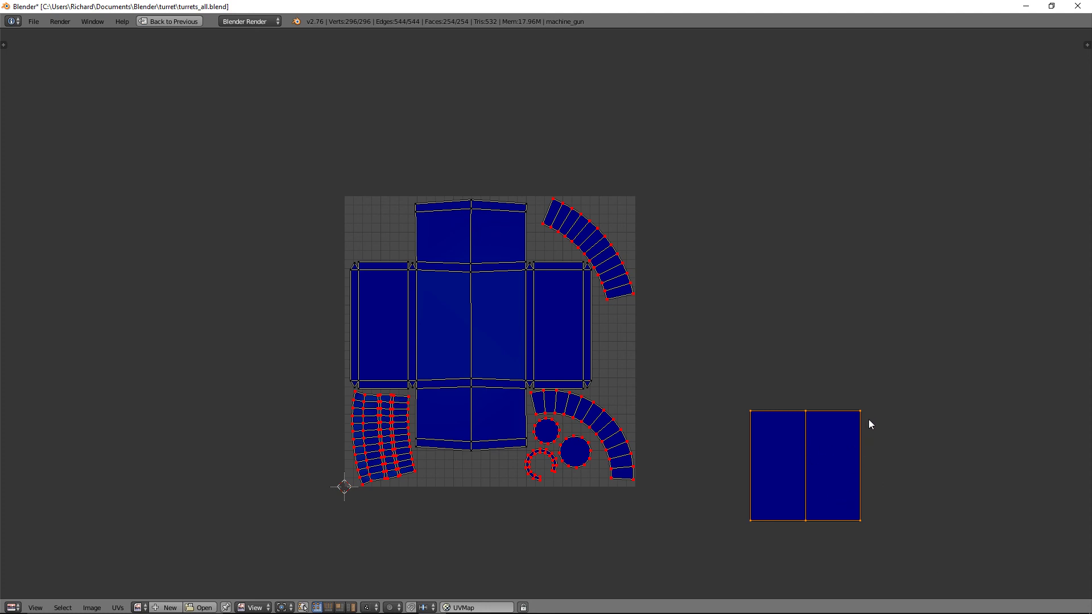
key(s)
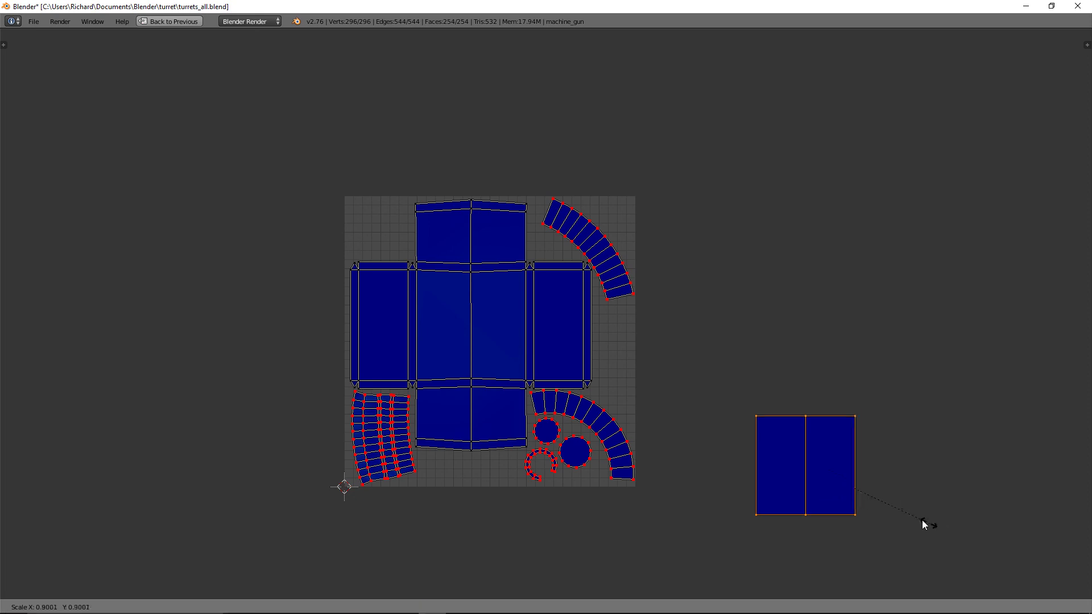
click(870, 497)
key(g)
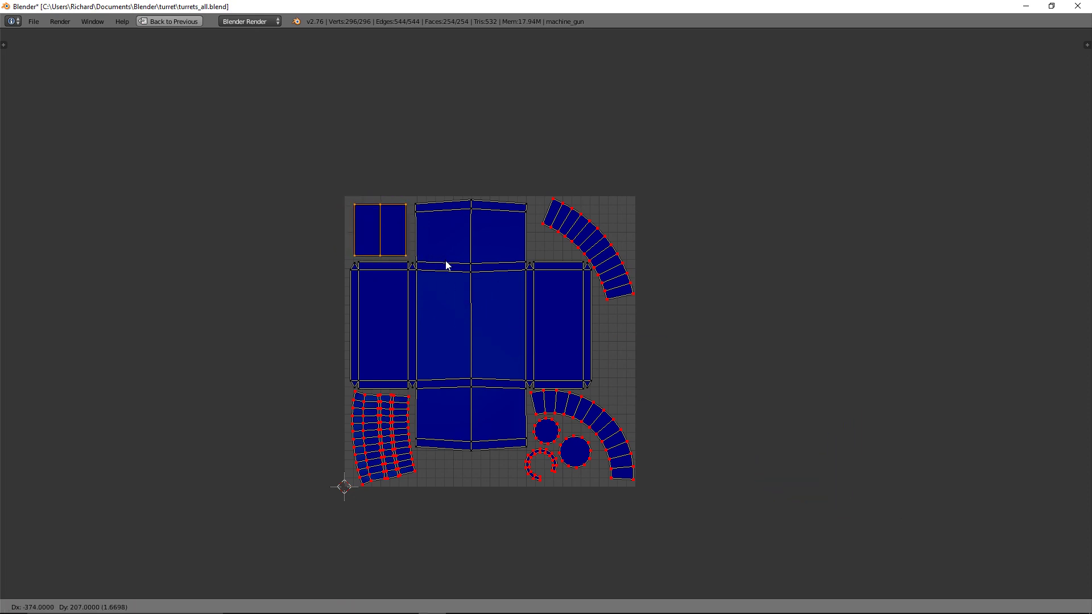
click(446, 263)
Enlarge the square island by a factor of 1.211 to fill the upper-left corner.
scroll(446, 263, up, 3)
key(s)
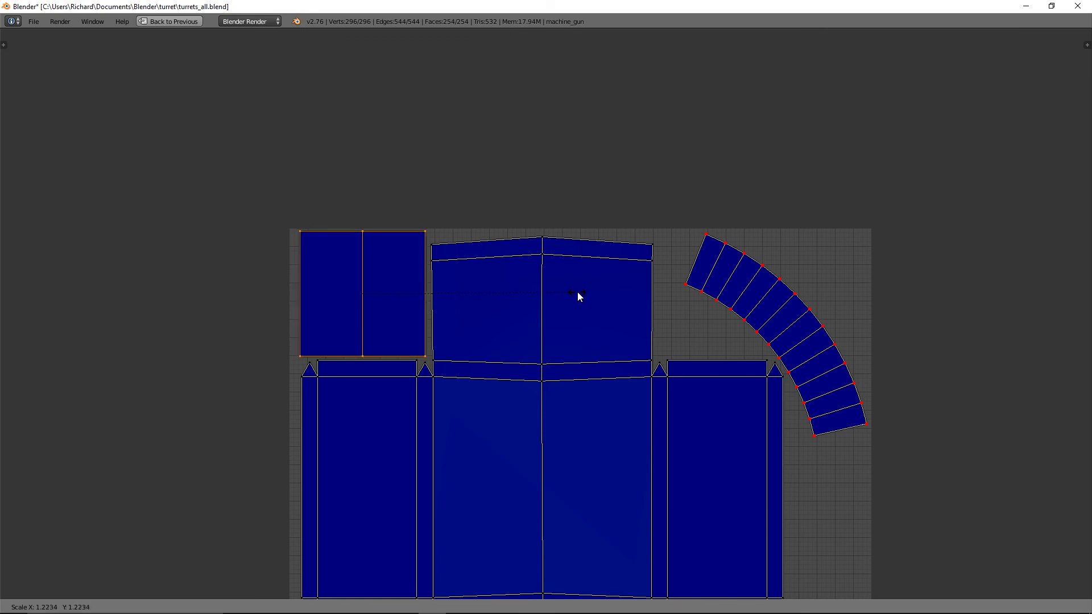
click(575, 290)
scroll(576, 292, down, 6)
middle_drag(565, 283, 537, 240)
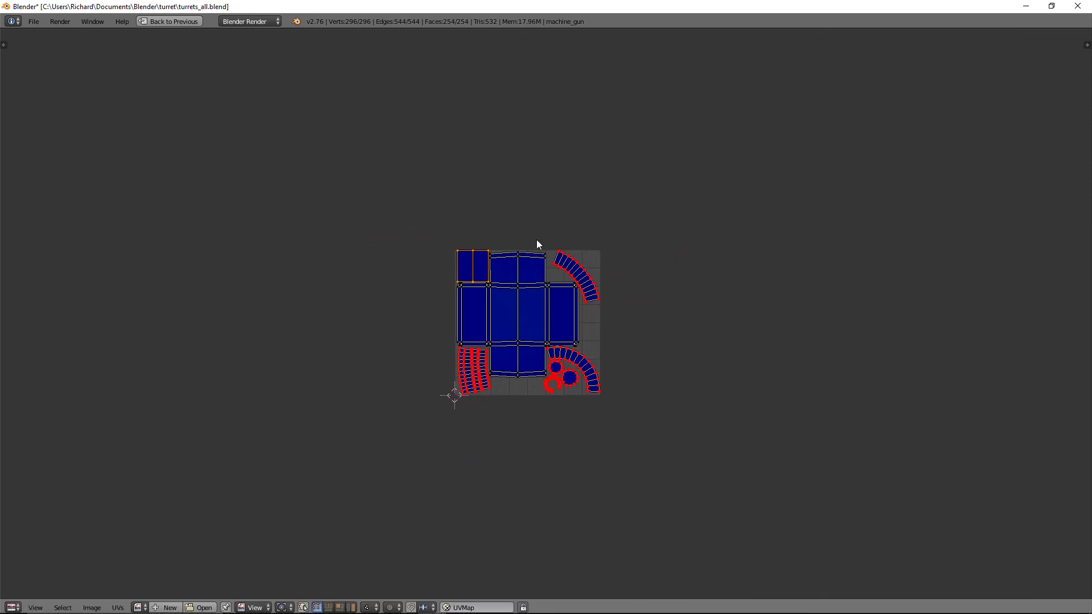
scroll(575, 298, up, 2)
Restore the multi-editor layout, switch to Object Mode and select the machine_gun in a view from above.
key(shift+space)
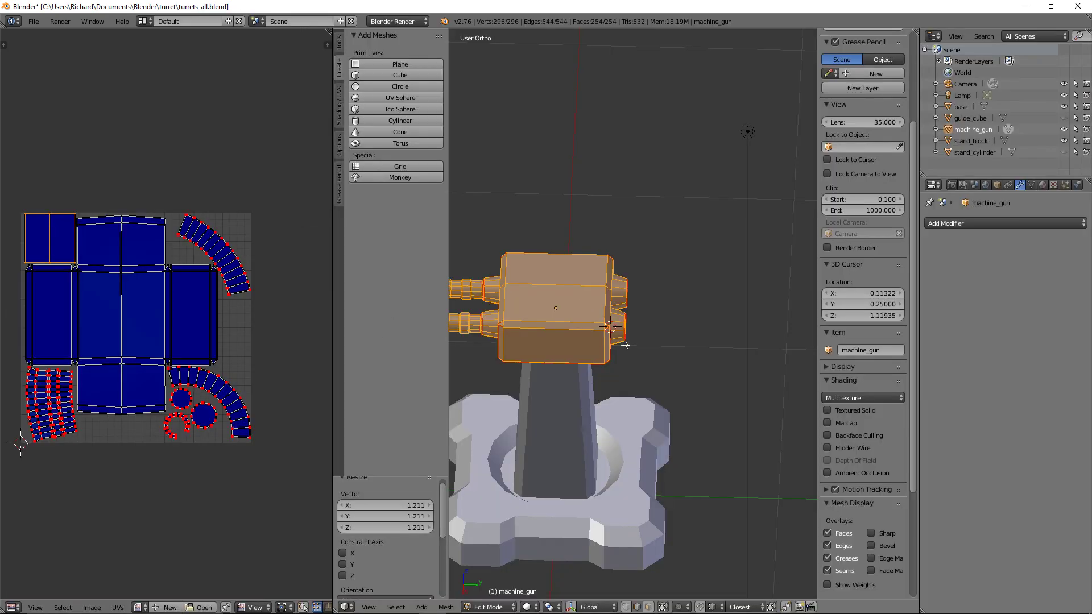
scroll(629, 305, down, 3)
middle_drag(628, 306, 551, 367)
key(Tab)
scroll(630, 358, up, 3)
scroll(630, 358, up, 2)
right_click(568, 323)
right_click(559, 302)
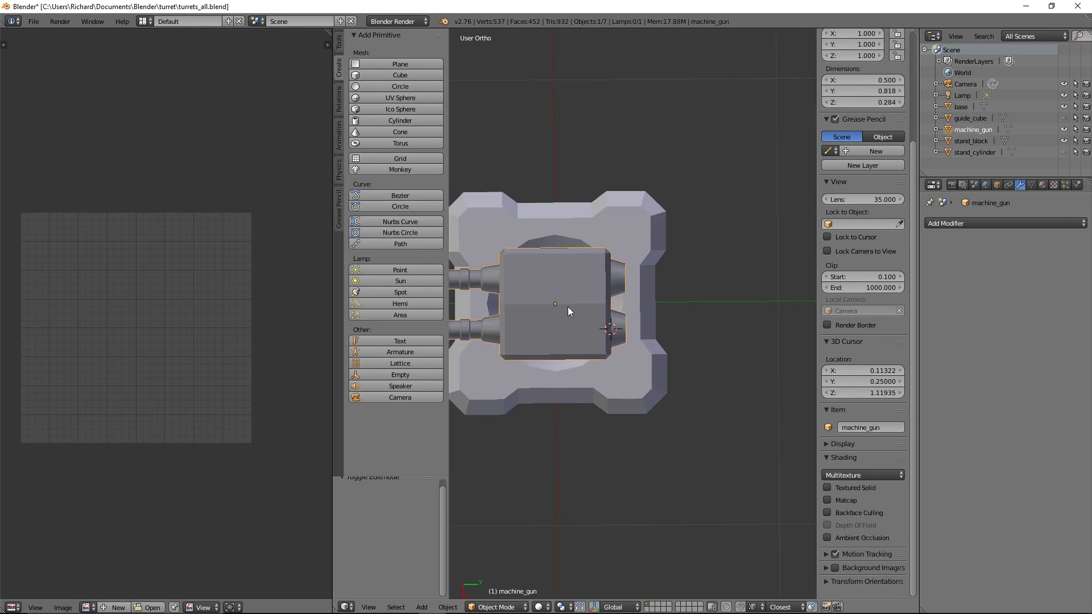
Try rotating the machine_gun about the global Z axis on top of its stand.
key(r)
key(z)
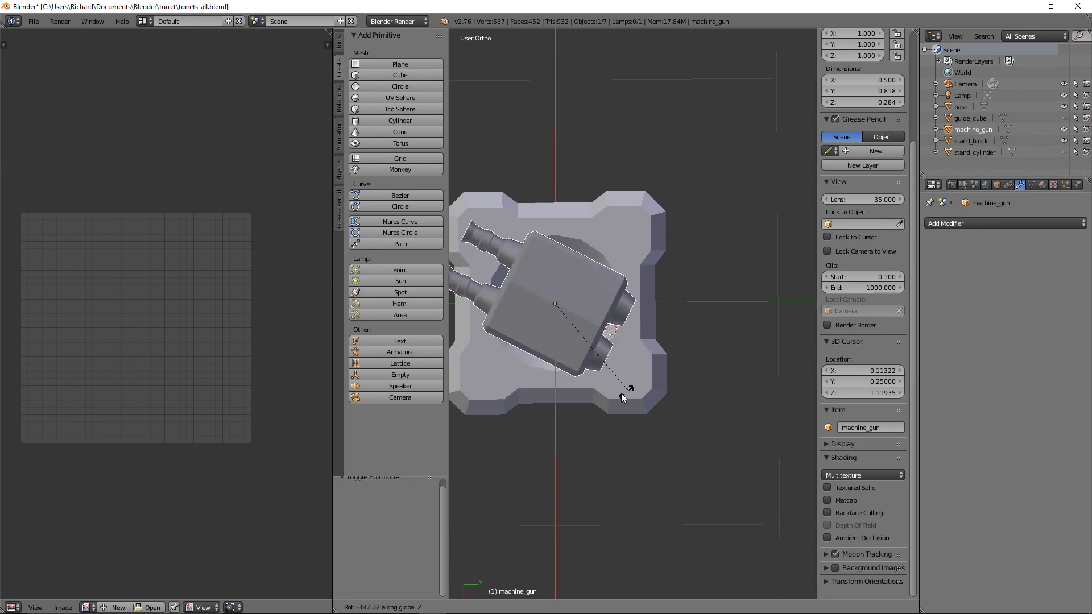
click(653, 341)
middle_drag(575, 355, 603, 322)
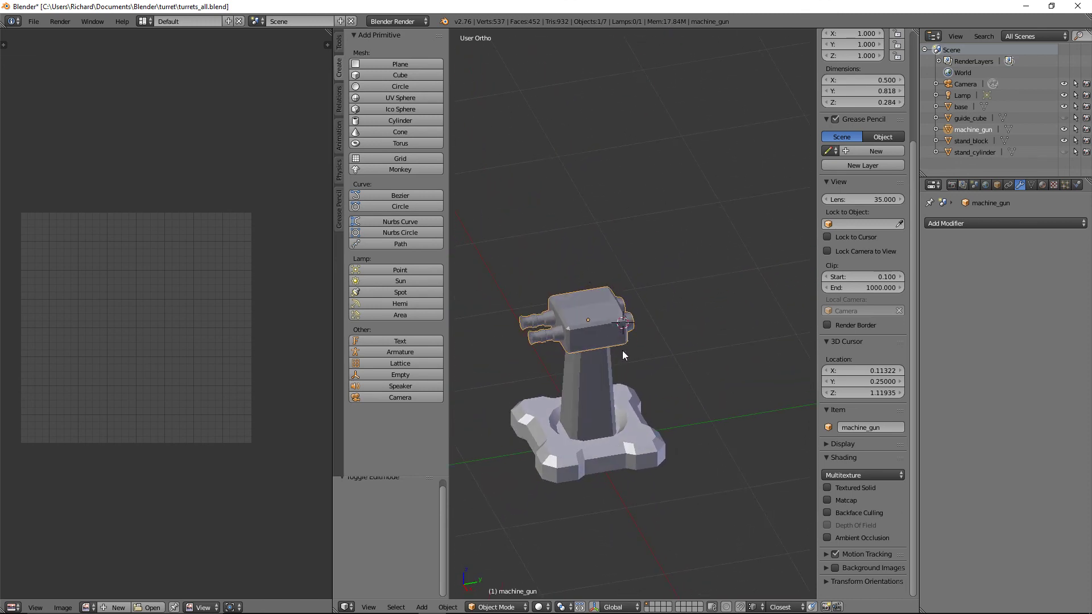